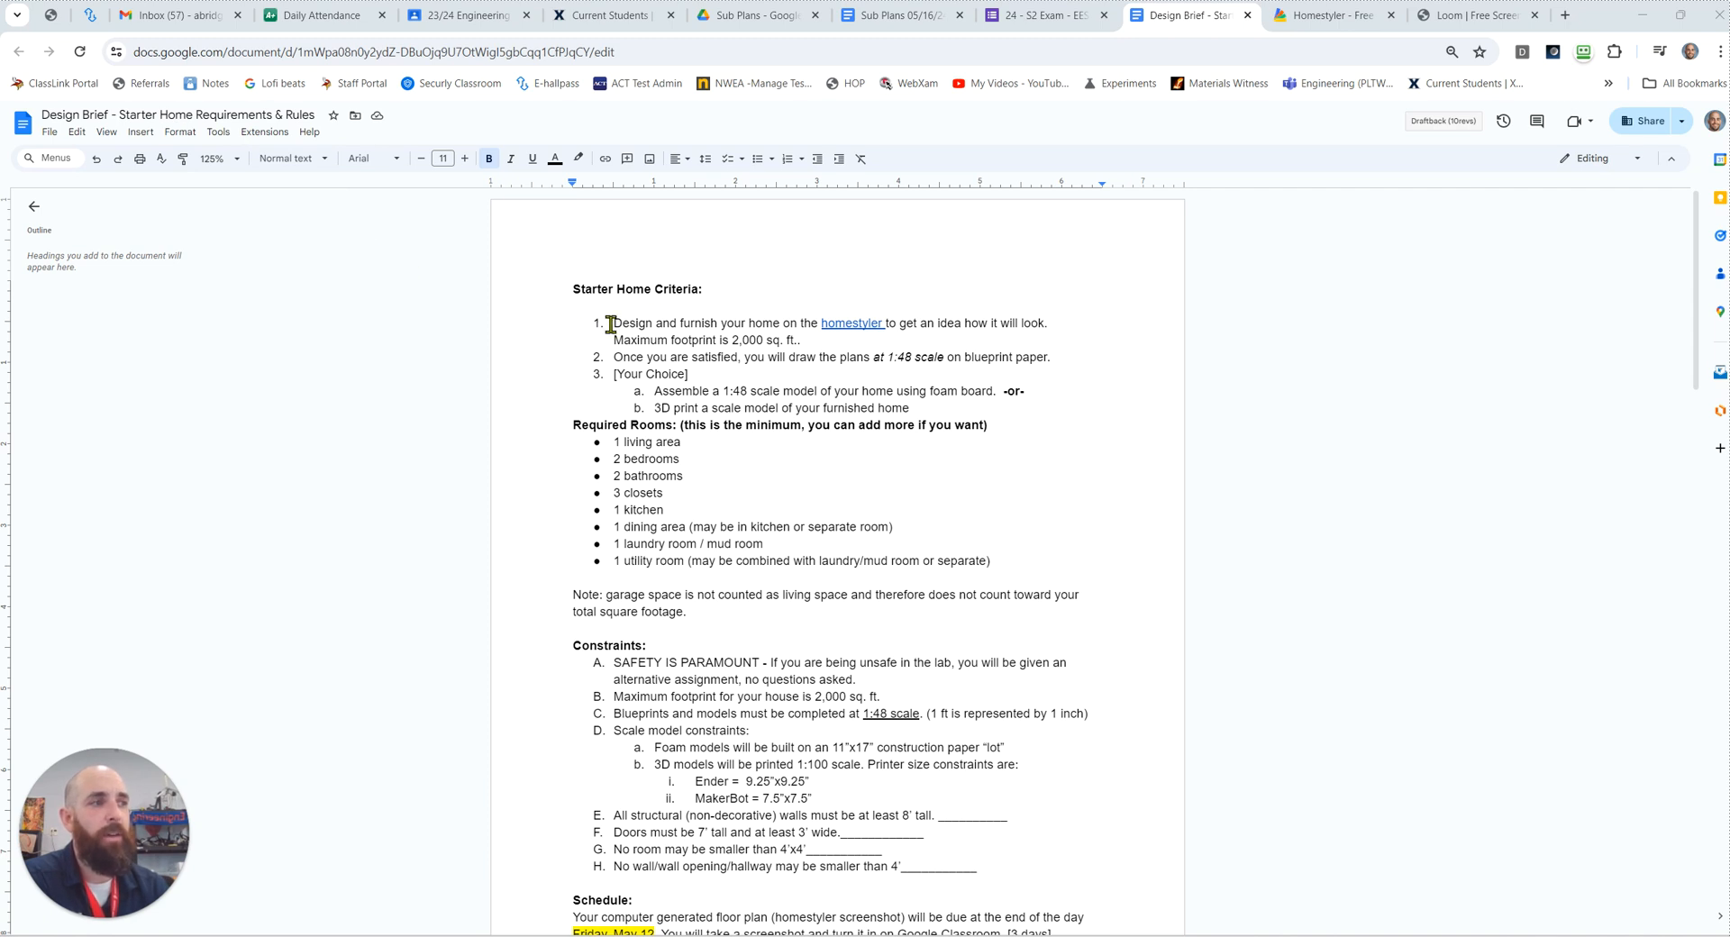
Step: Delete the extra period after "2,000 sq. ft." in the first Starter Home criterion
left_click_drag(611, 323, 706, 328)
left_click(789, 341)
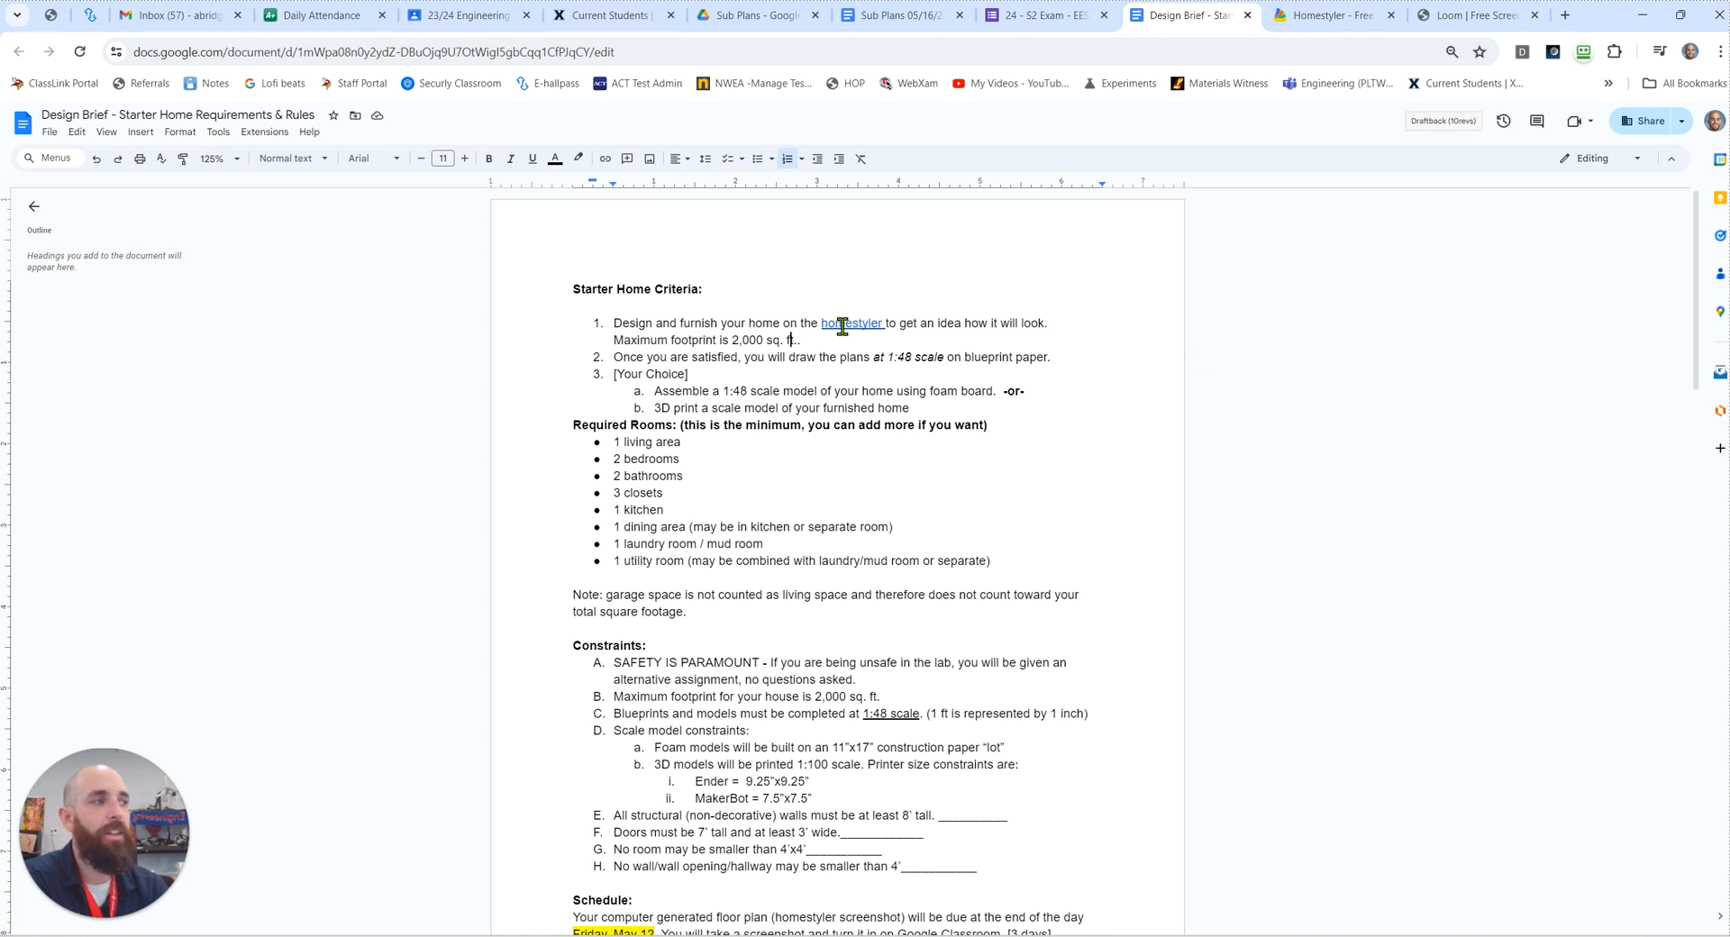
left_click(799, 345)
key("BackSpace")
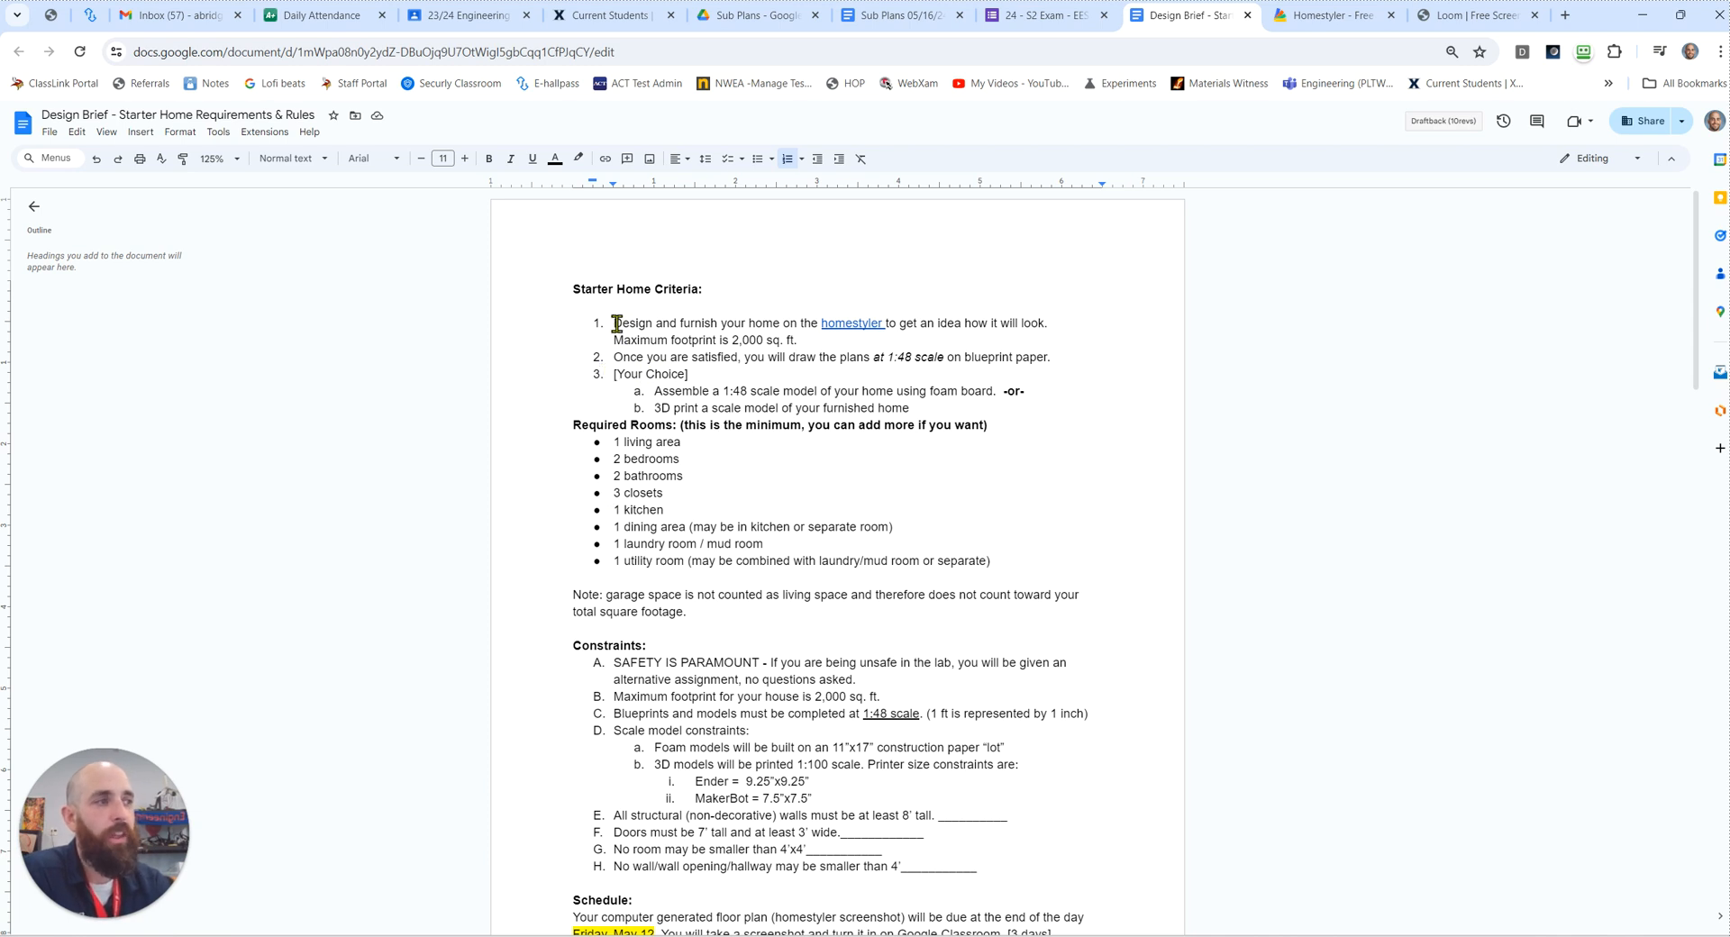
Step: Review the three Starter Home criteria, including the 1:48 blueprint scale and the foam board or 3D print model choice
triple_click(660, 337)
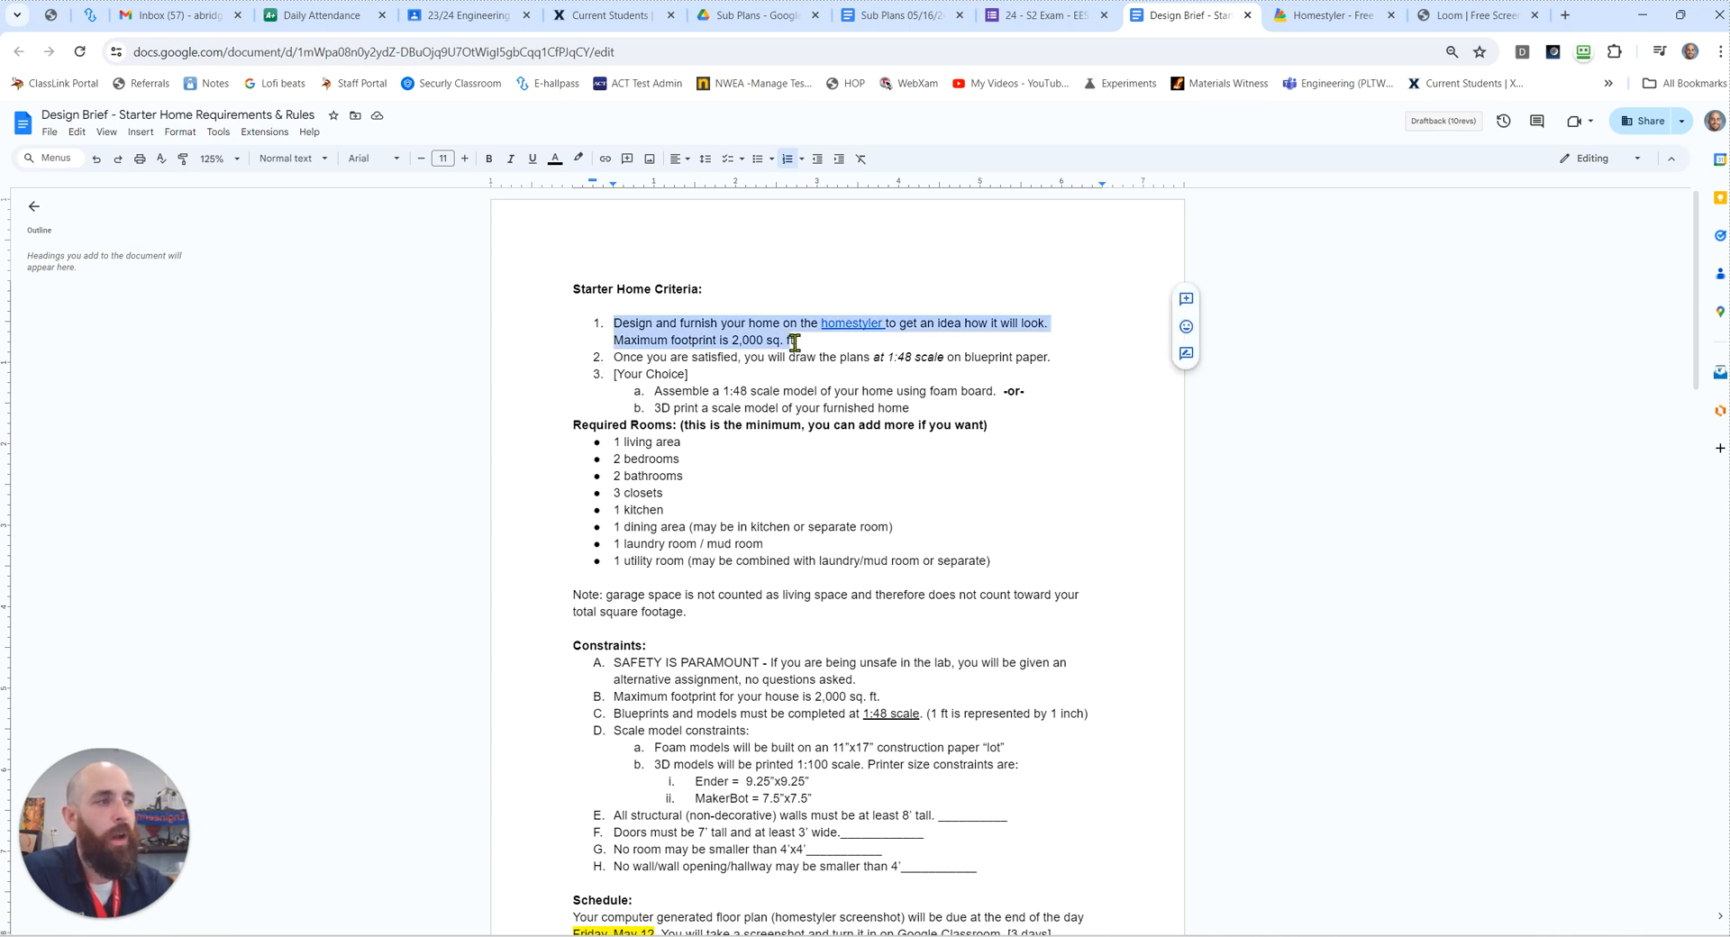
left_click(661, 360)
left_click_drag(637, 357, 1052, 360)
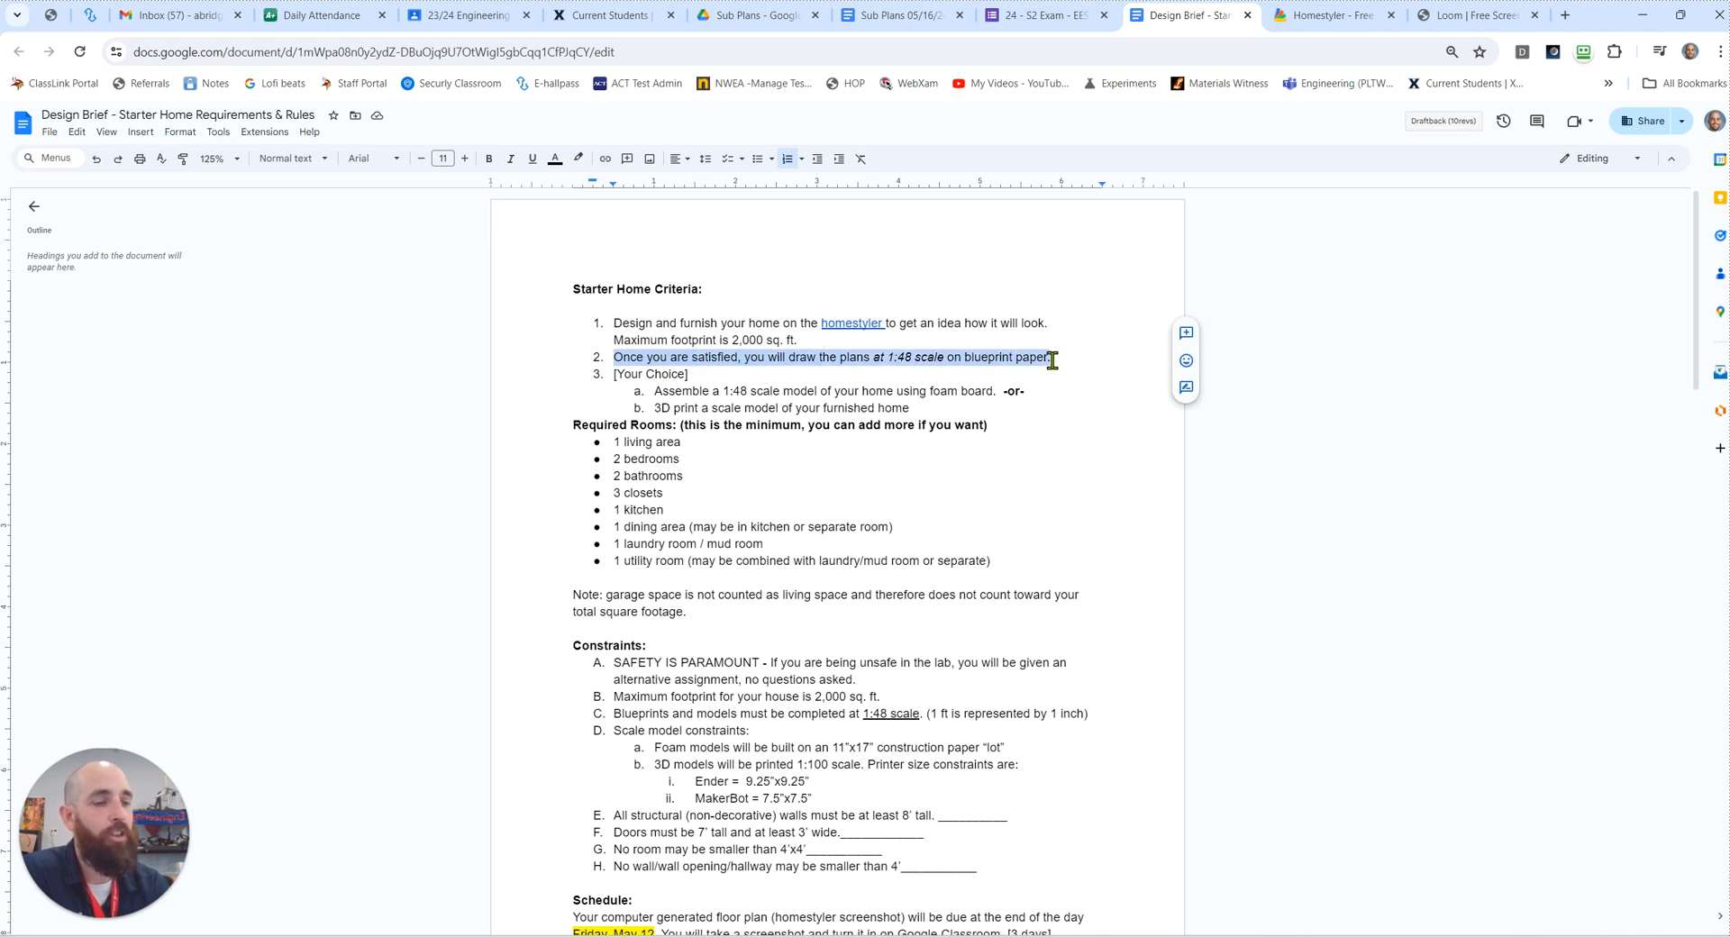
left_click(933, 359)
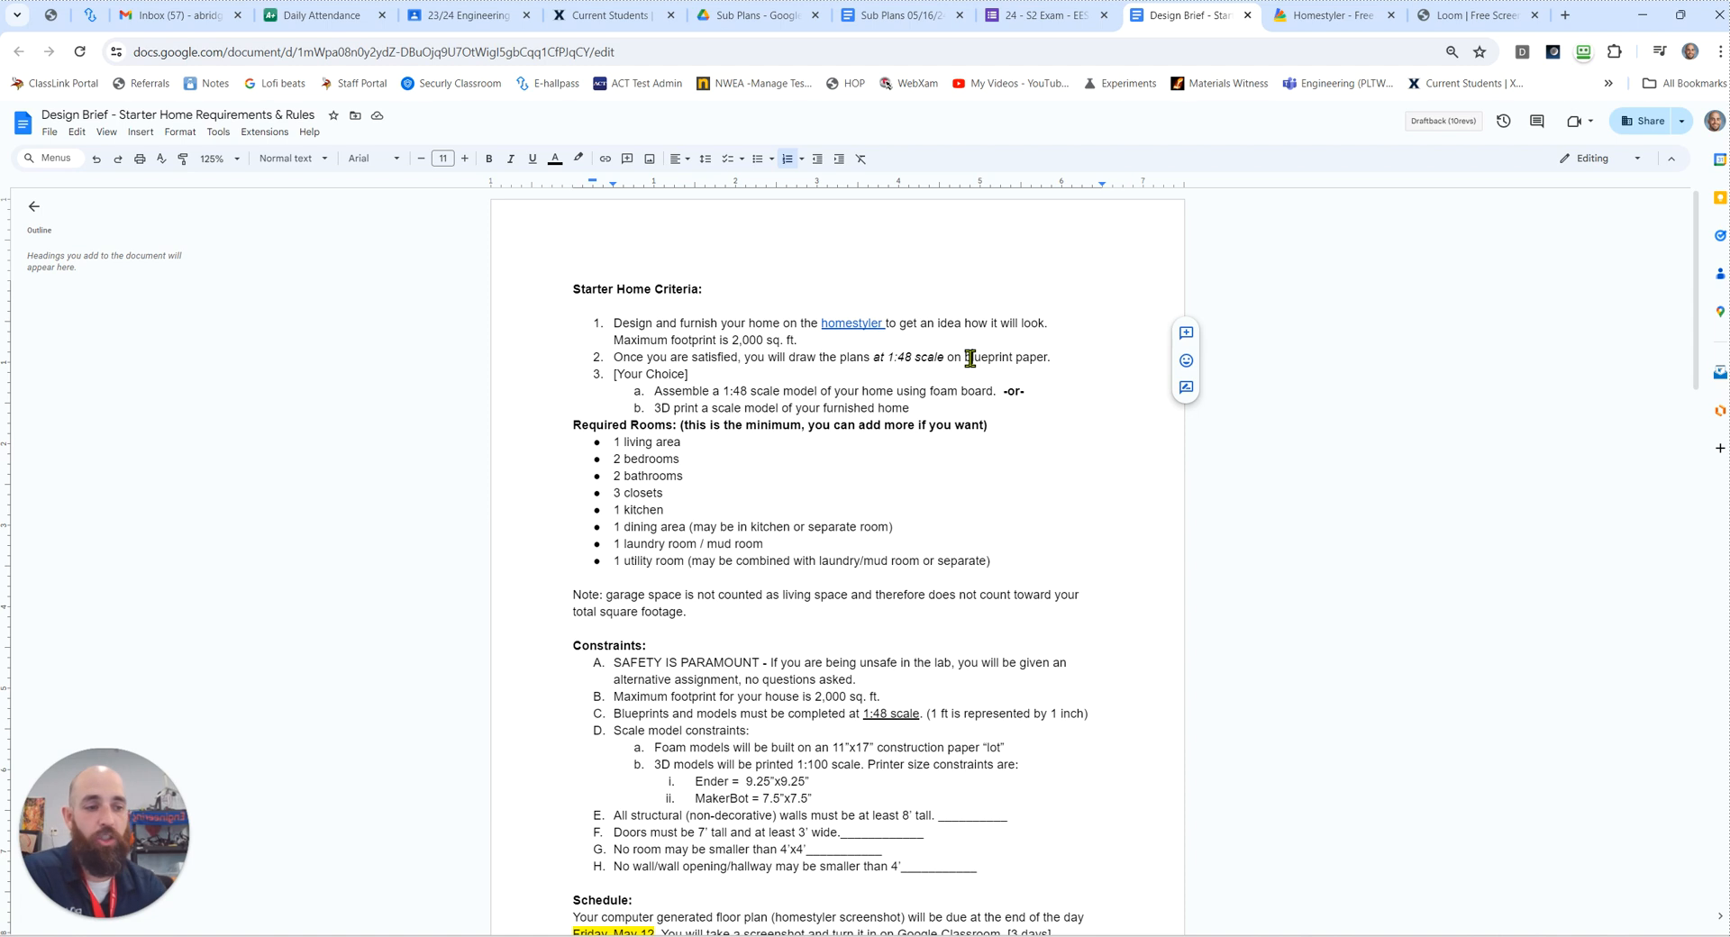
left_click(971, 359)
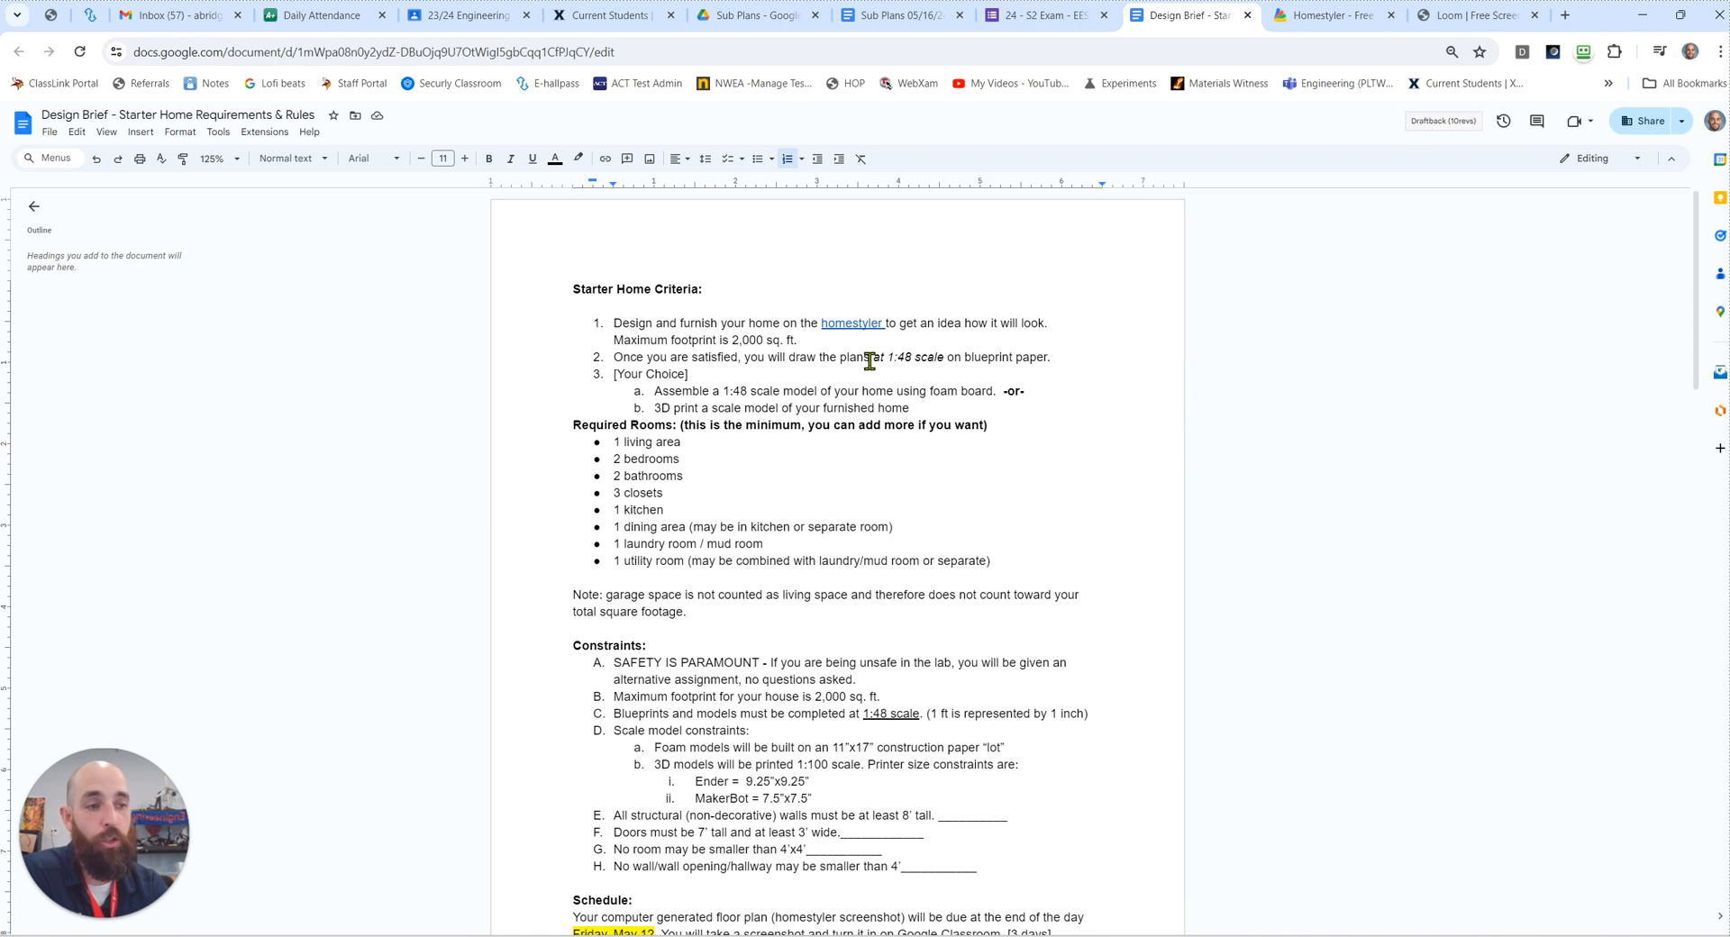
left_click_drag(887, 359, 911, 360)
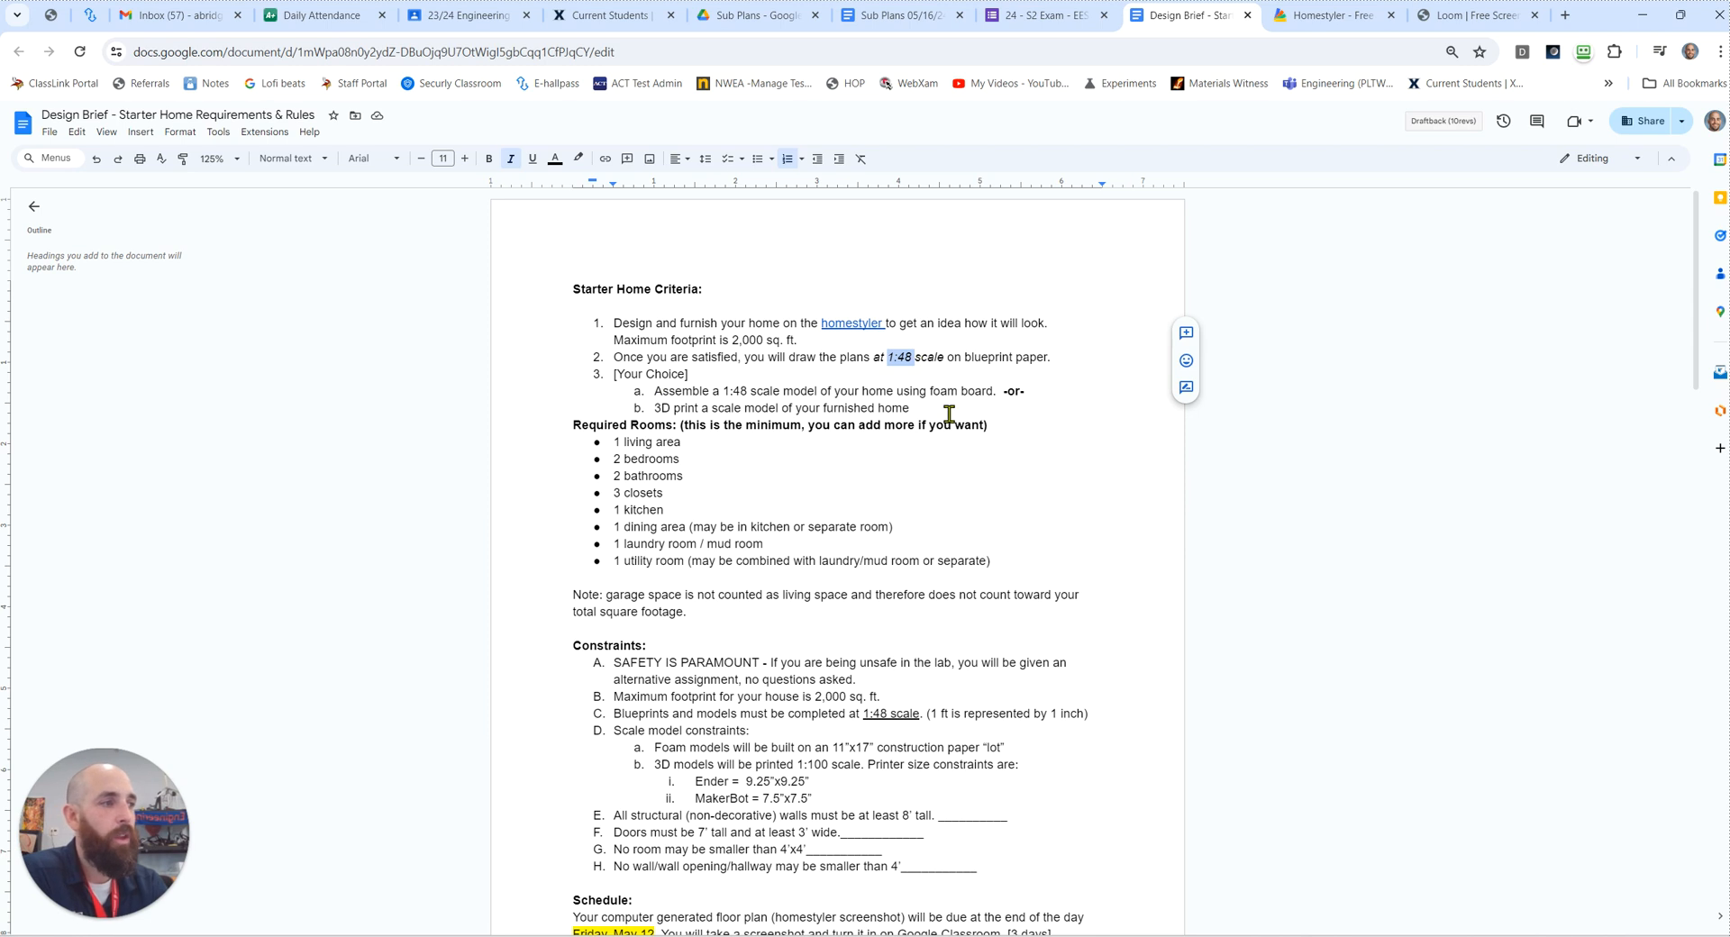
left_click_drag(929, 410, 655, 396)
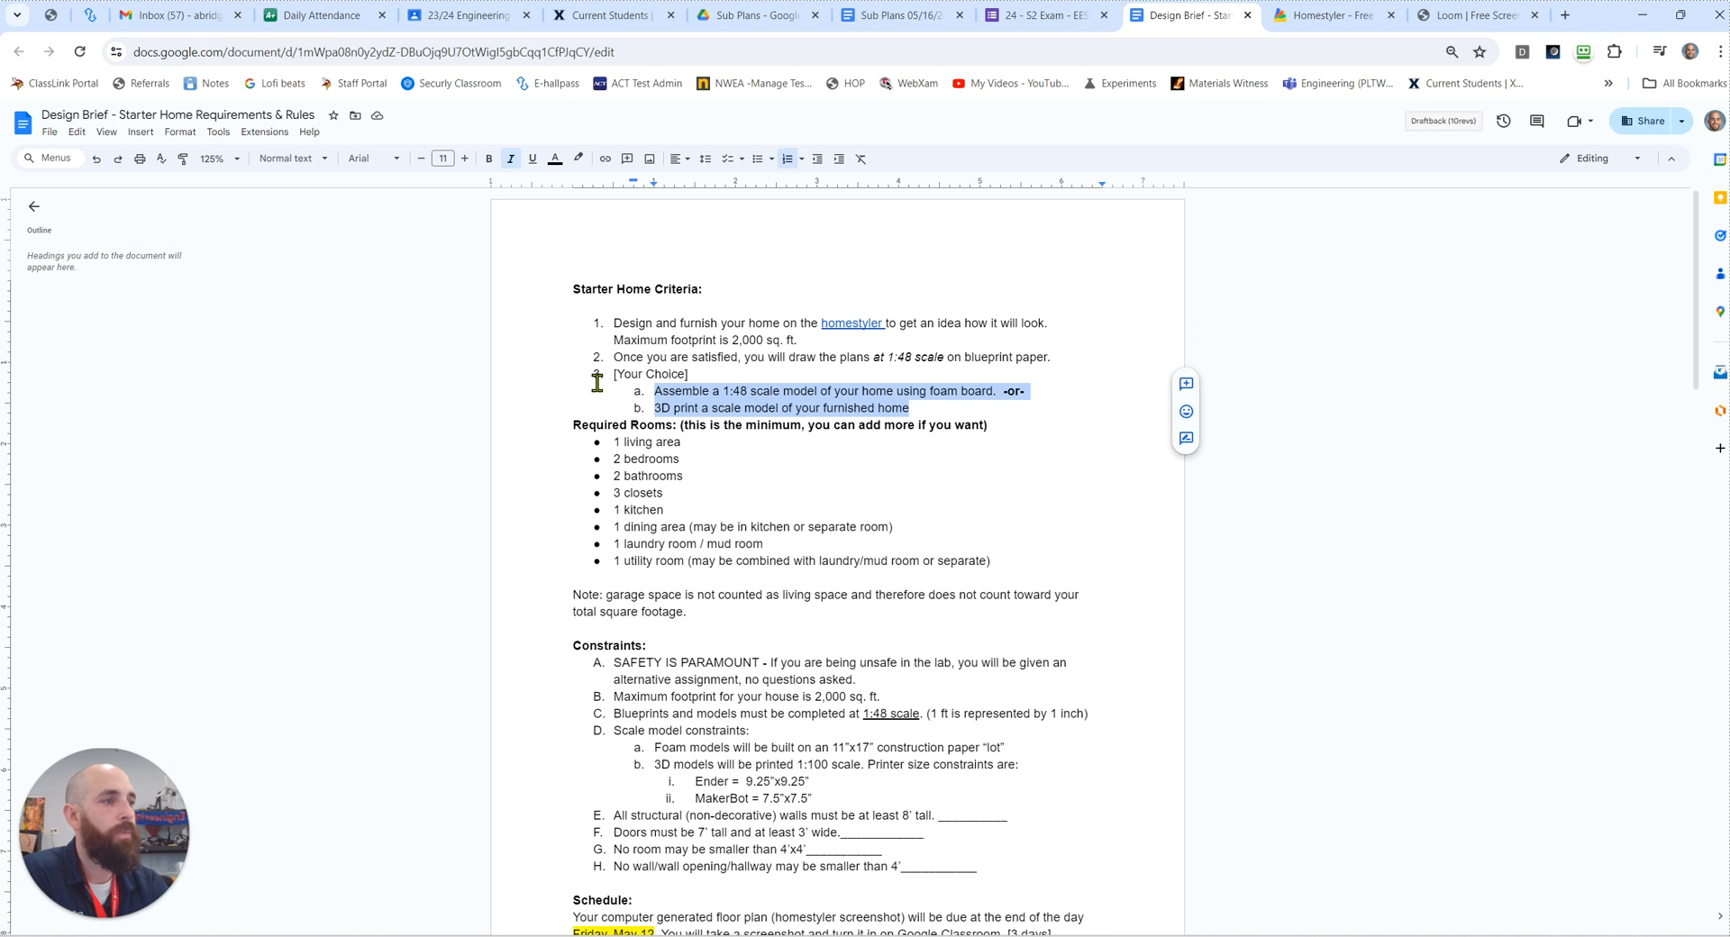
mouse_move(597, 373)
left_mouse_down()
mouse_move(656, 382)
mouse_move(591, 376)
left_mouse_up()
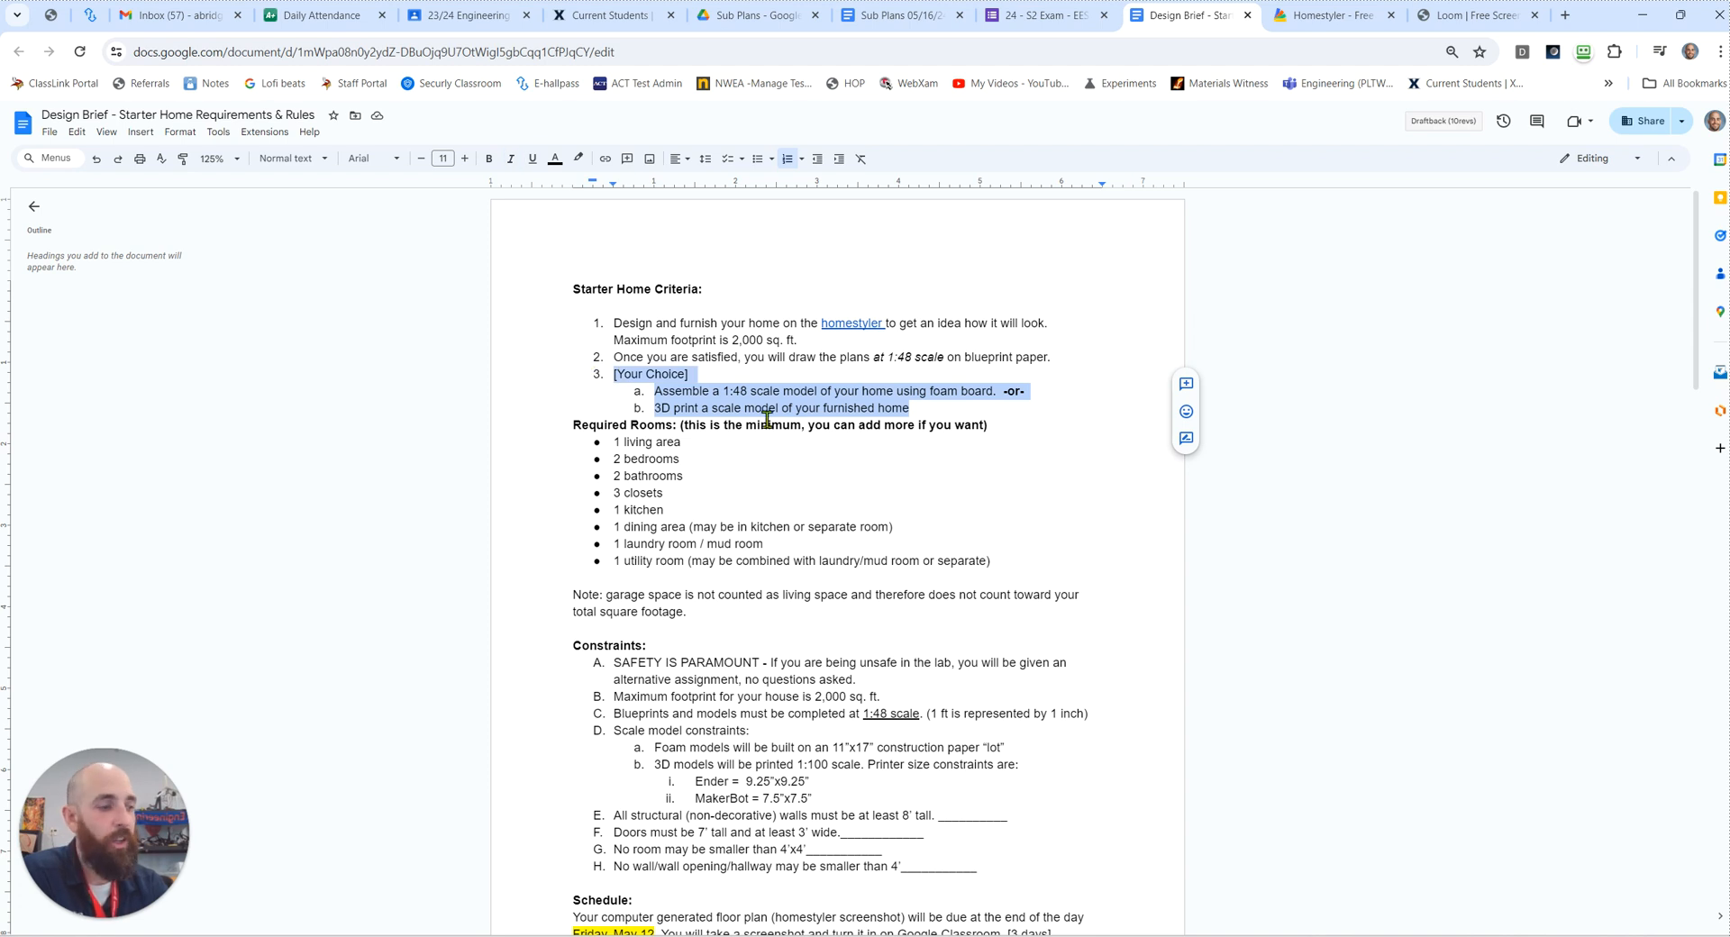
scroll(797, 509, "down", 6)
scroll(797, 509, "up", 6)
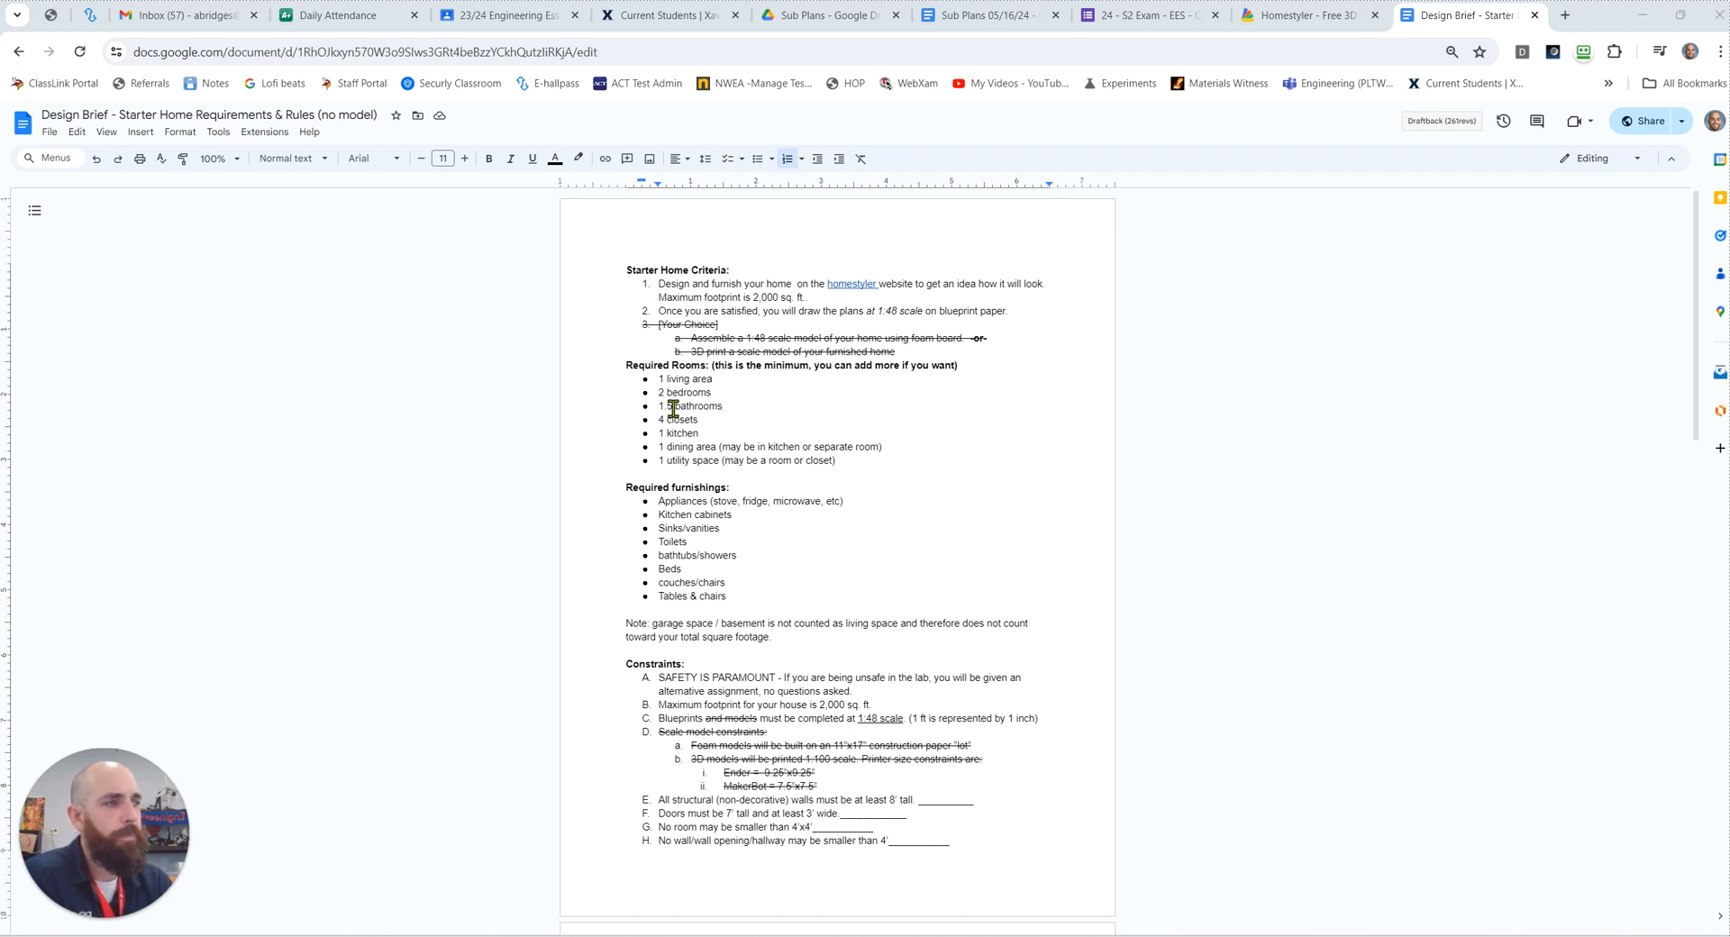
Step: In the "no model" version of the design brief, review the Required Rooms list from living area to utility space
left_click_drag(659, 381, 699, 463)
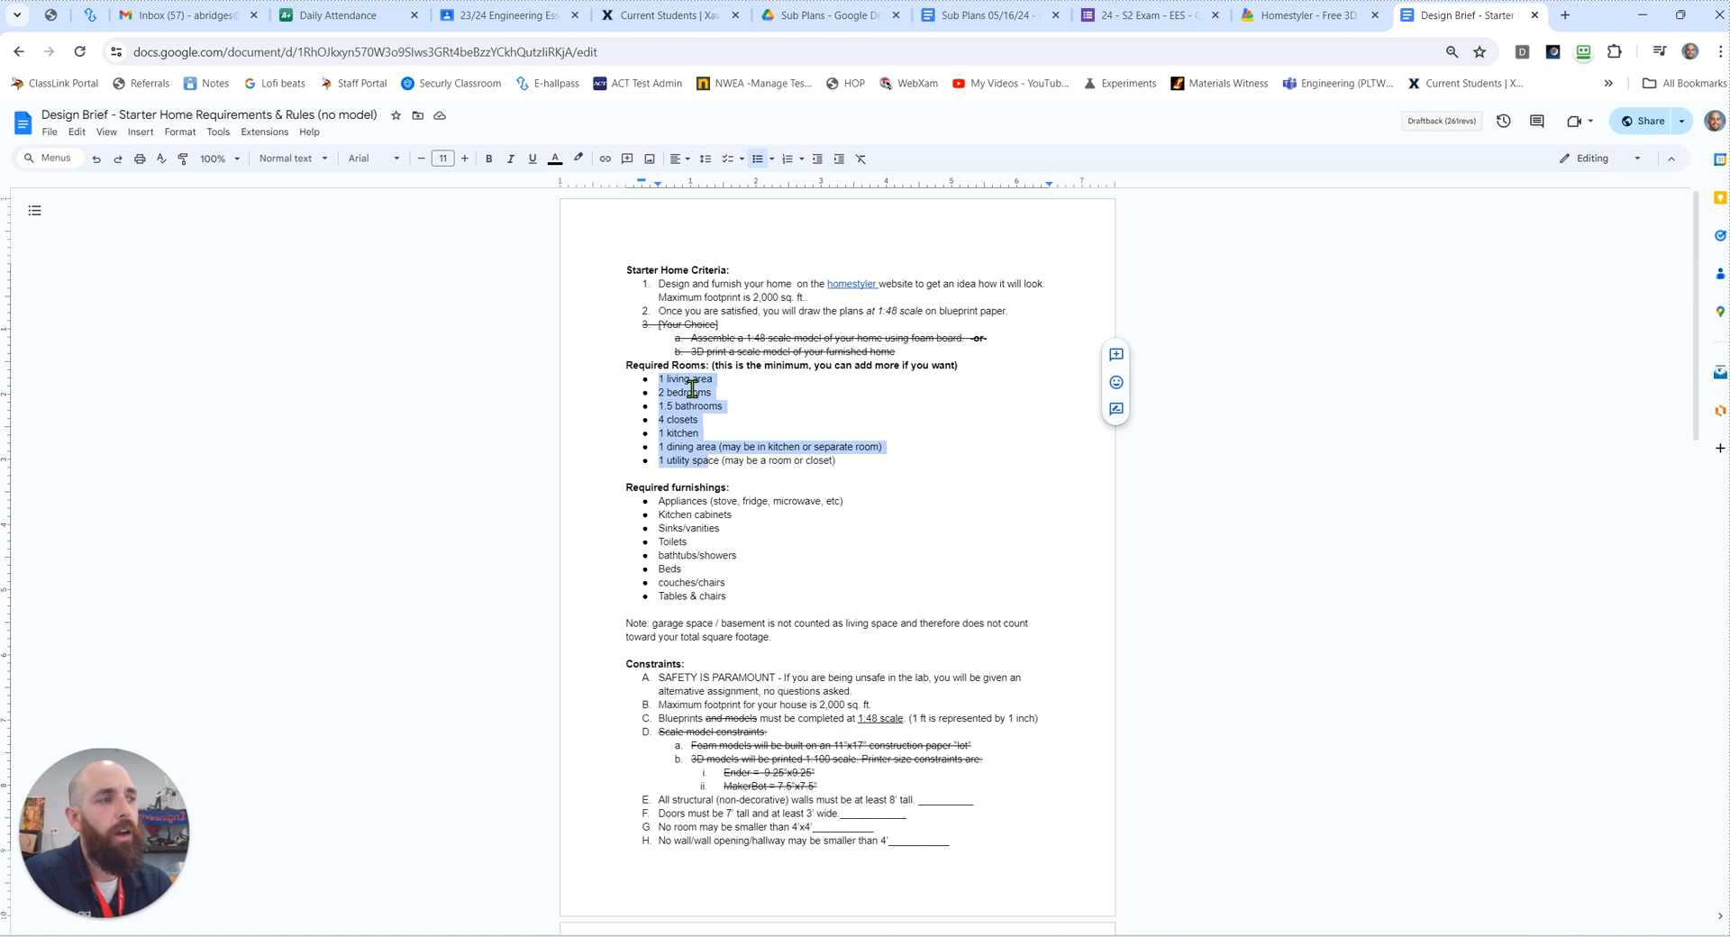
left_click(734, 398)
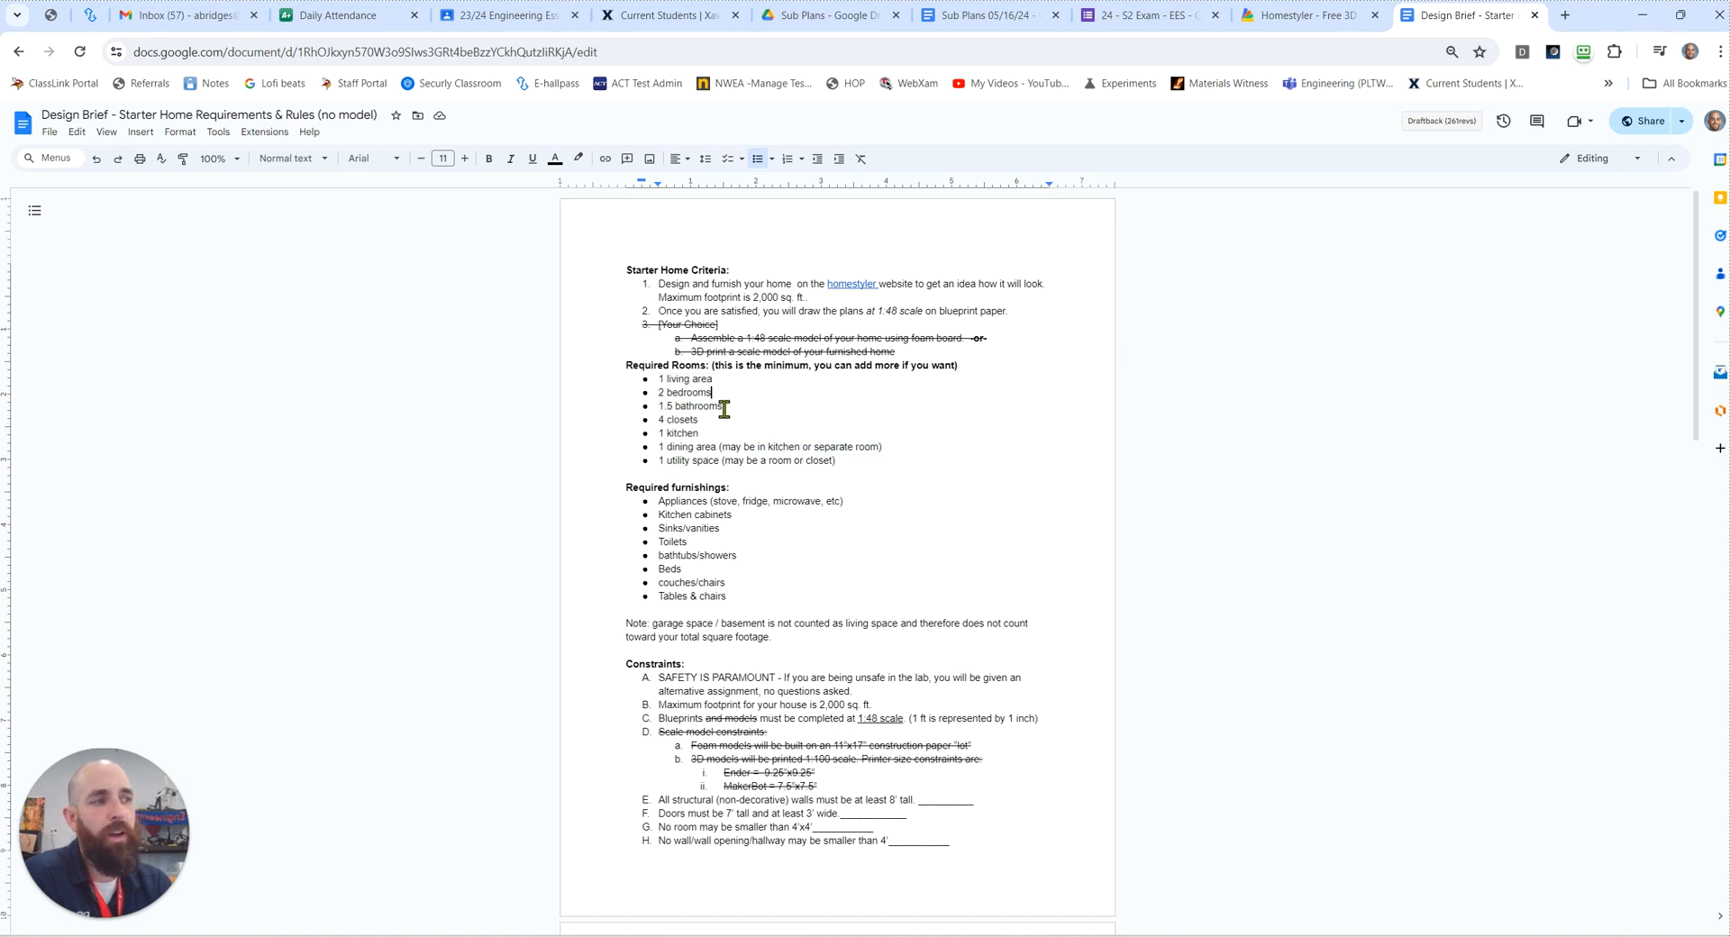
double_click(731, 408)
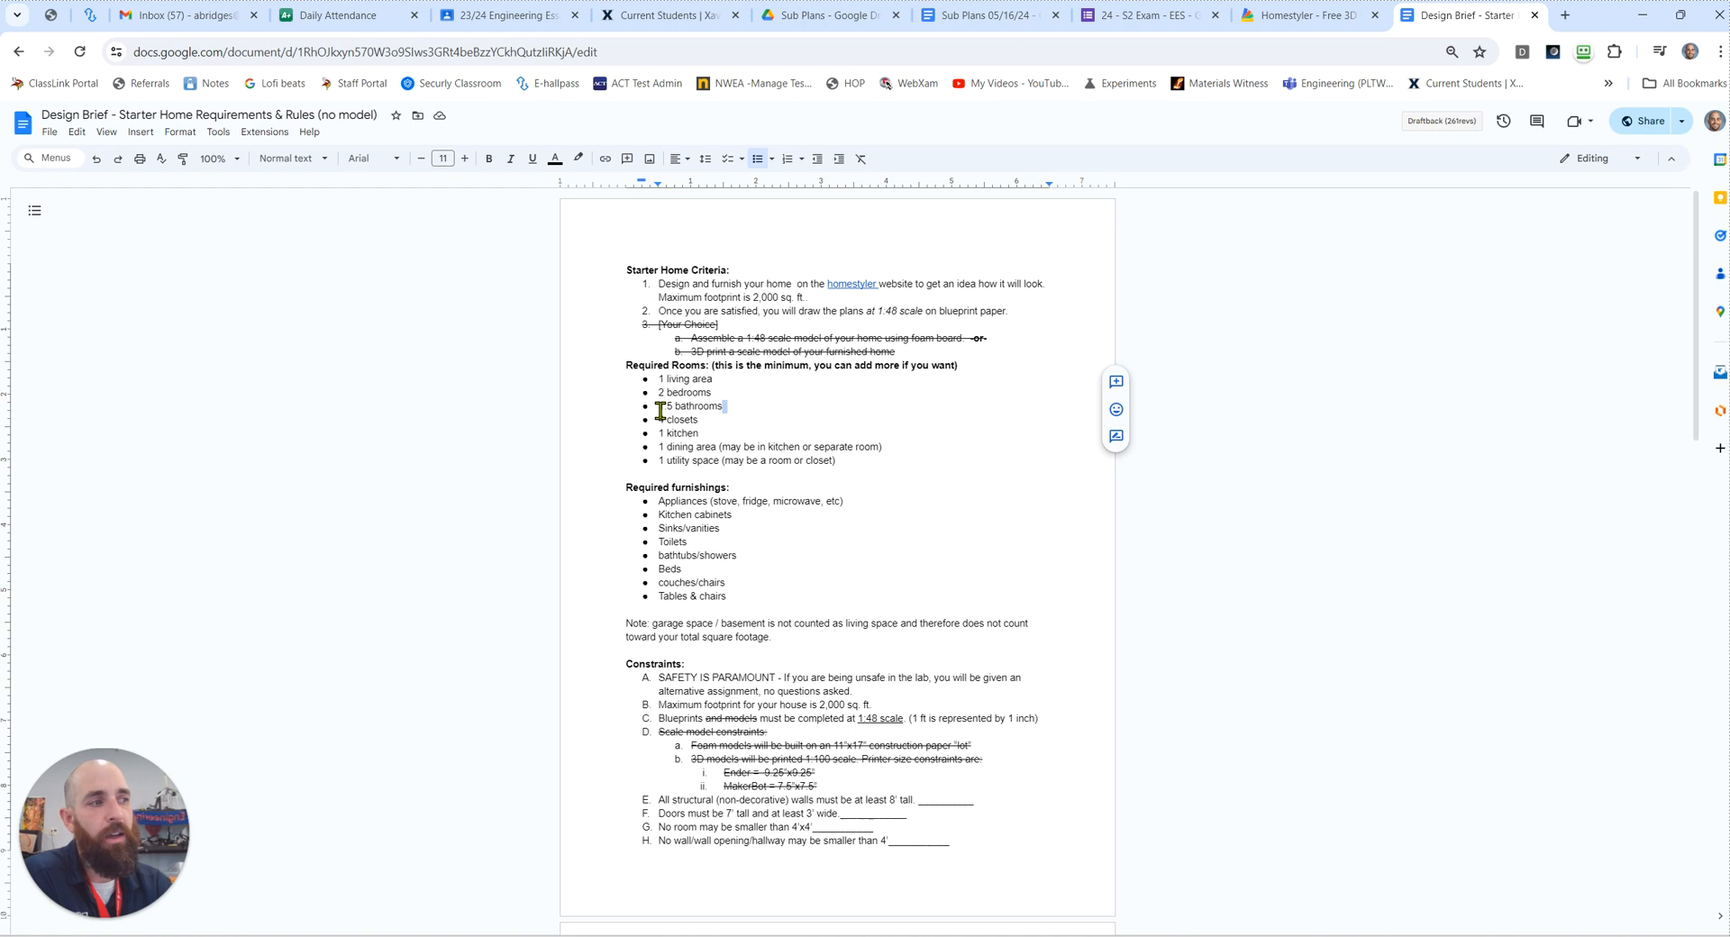
left_click(734, 408)
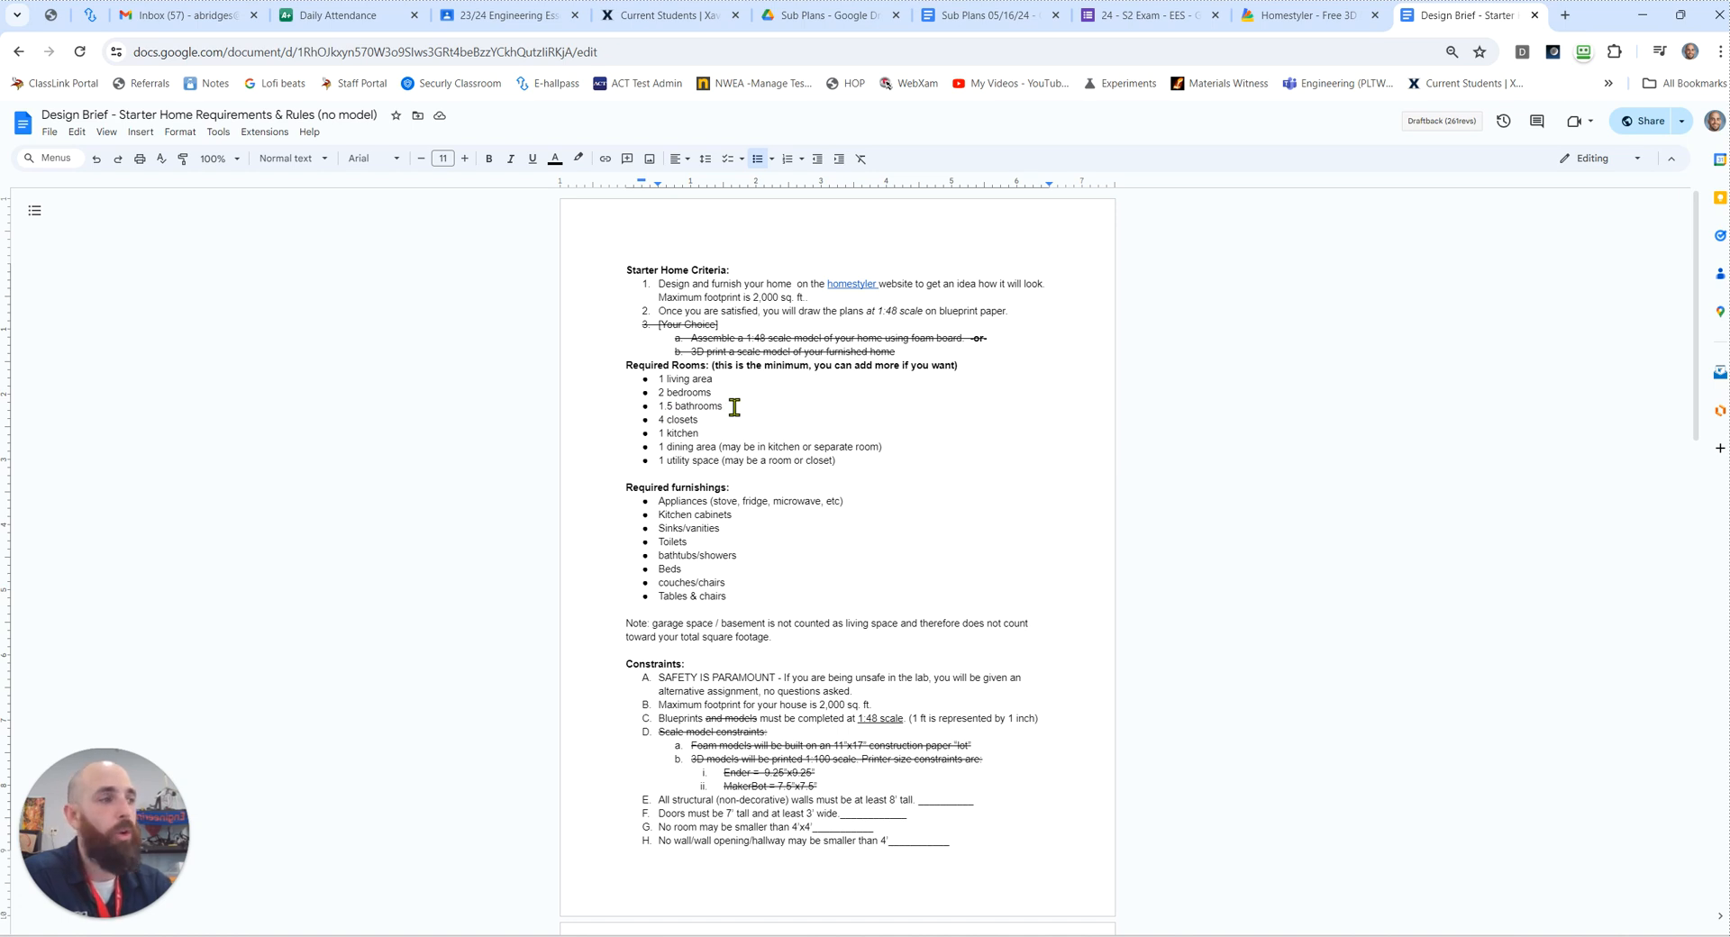
left_click(665, 407)
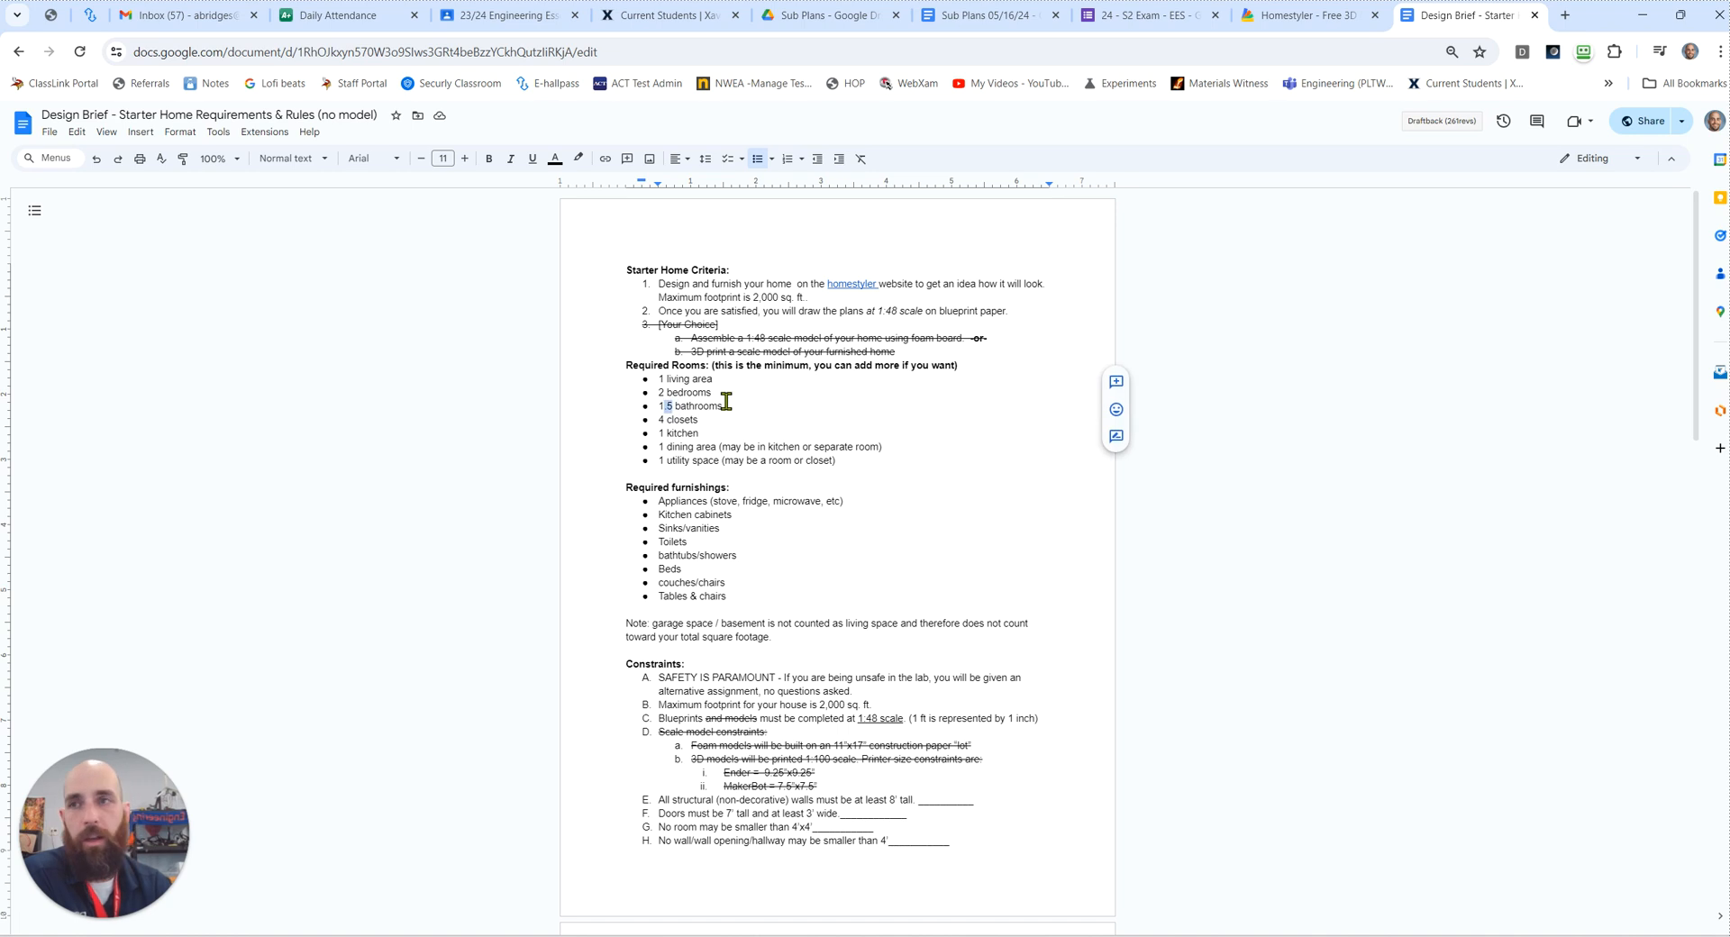
left_click(693, 421)
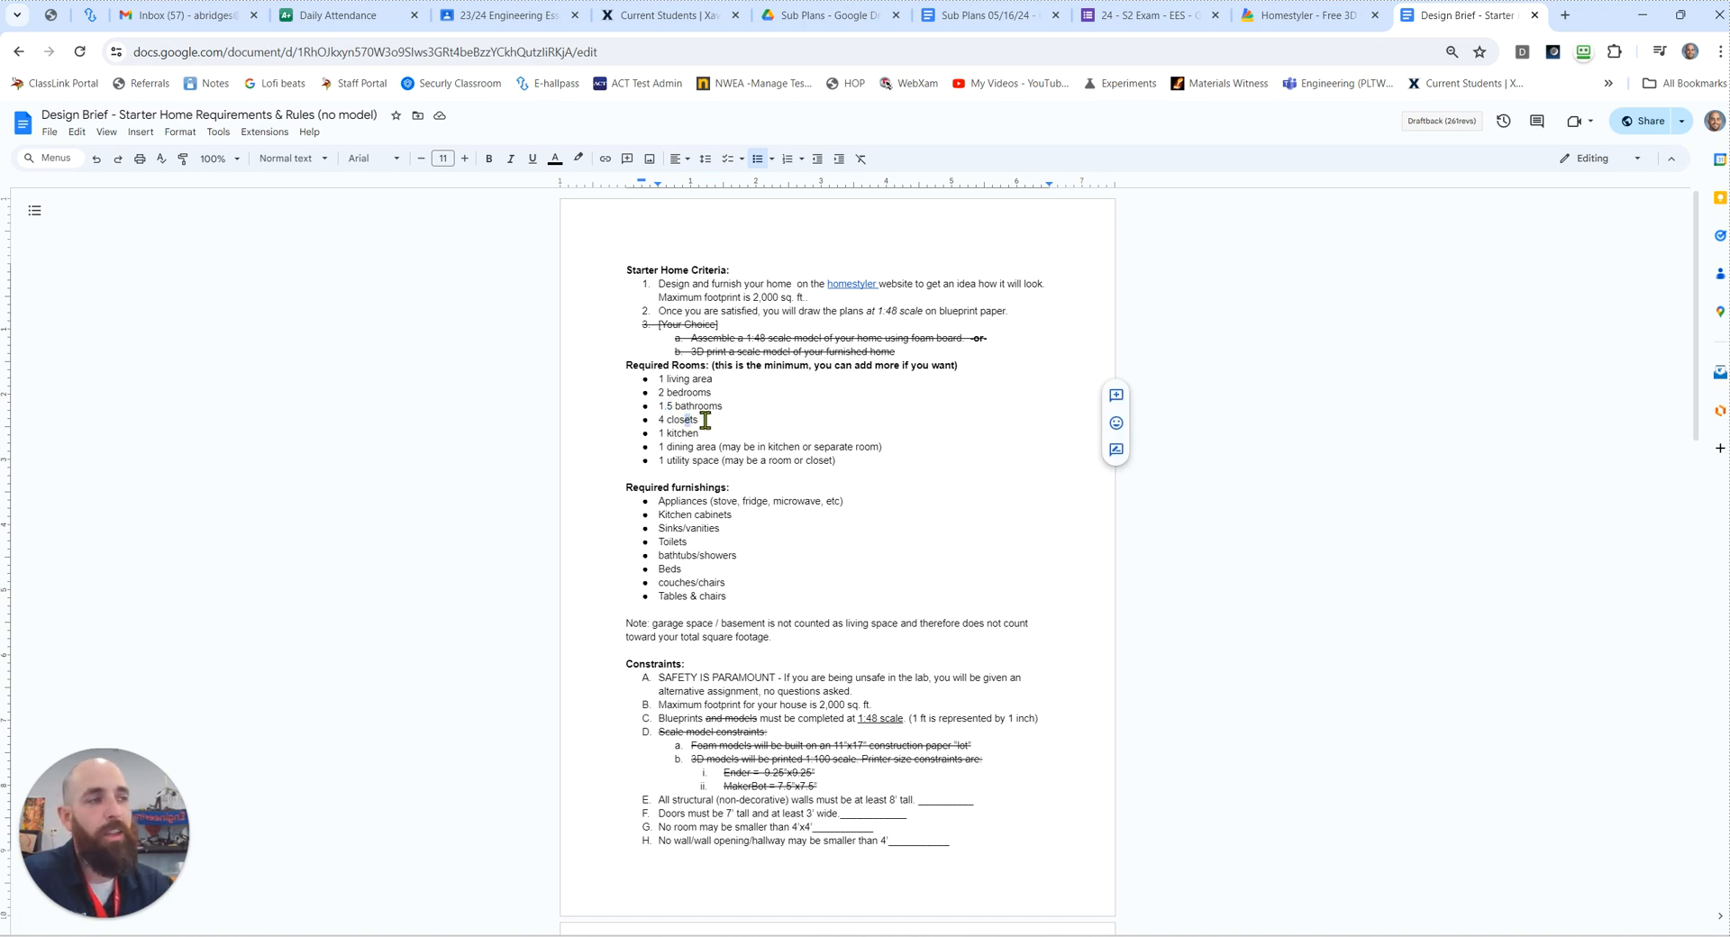
left_click(705, 421)
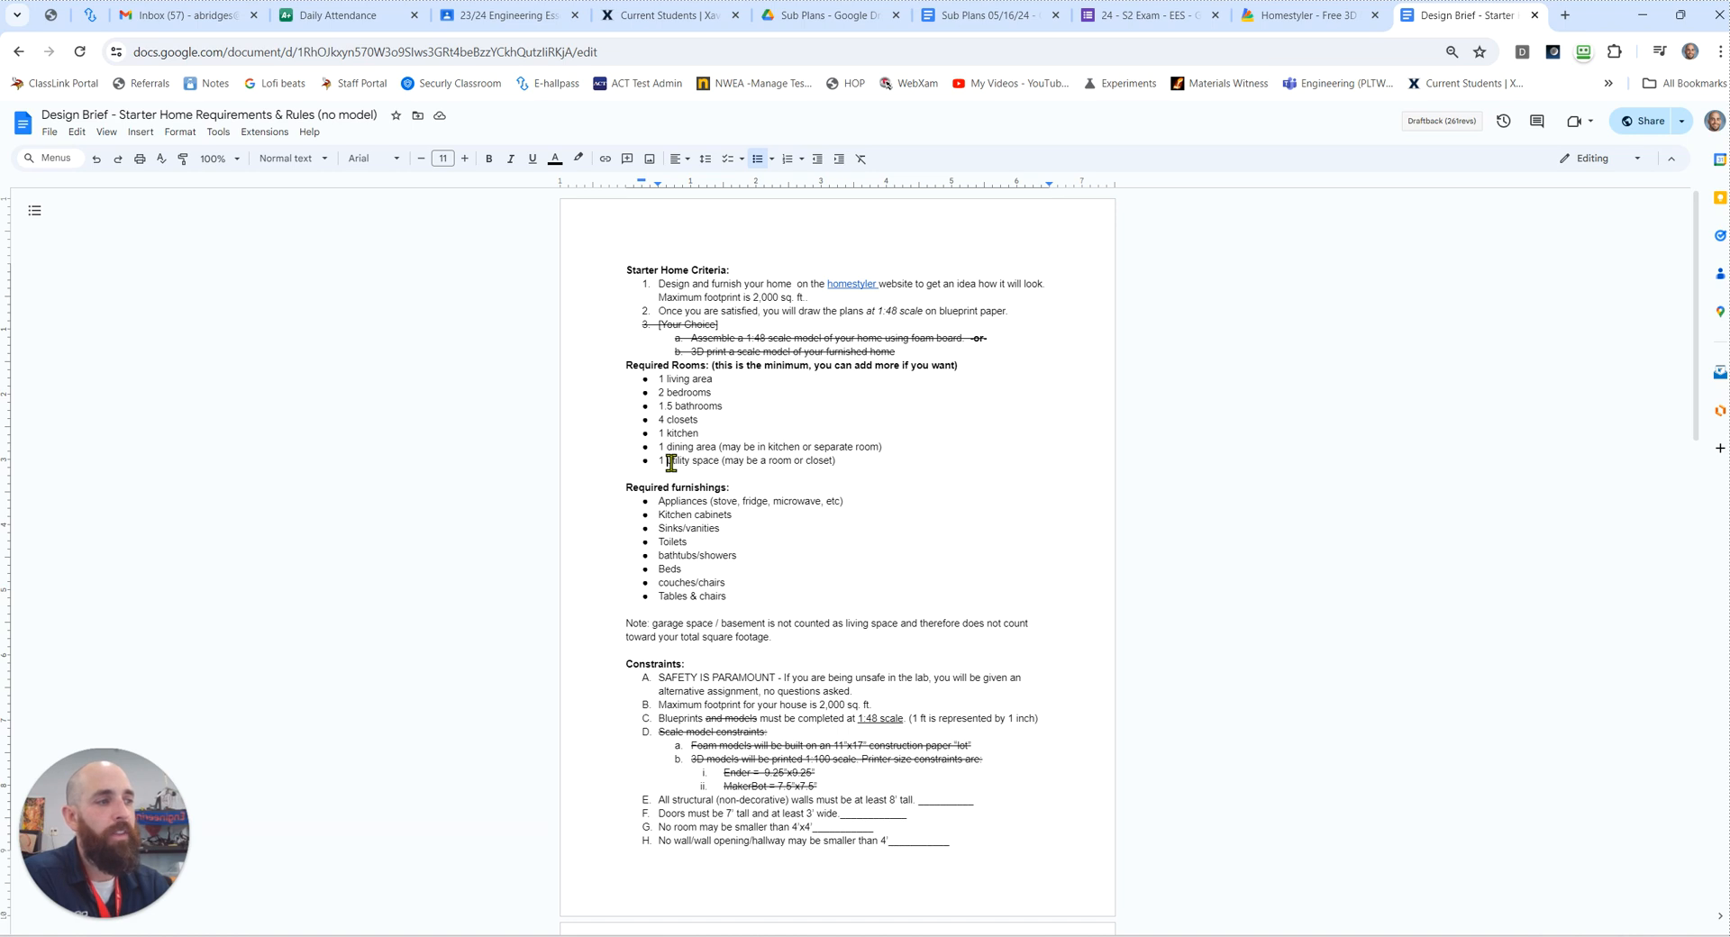
left_click_drag(838, 461, 722, 461)
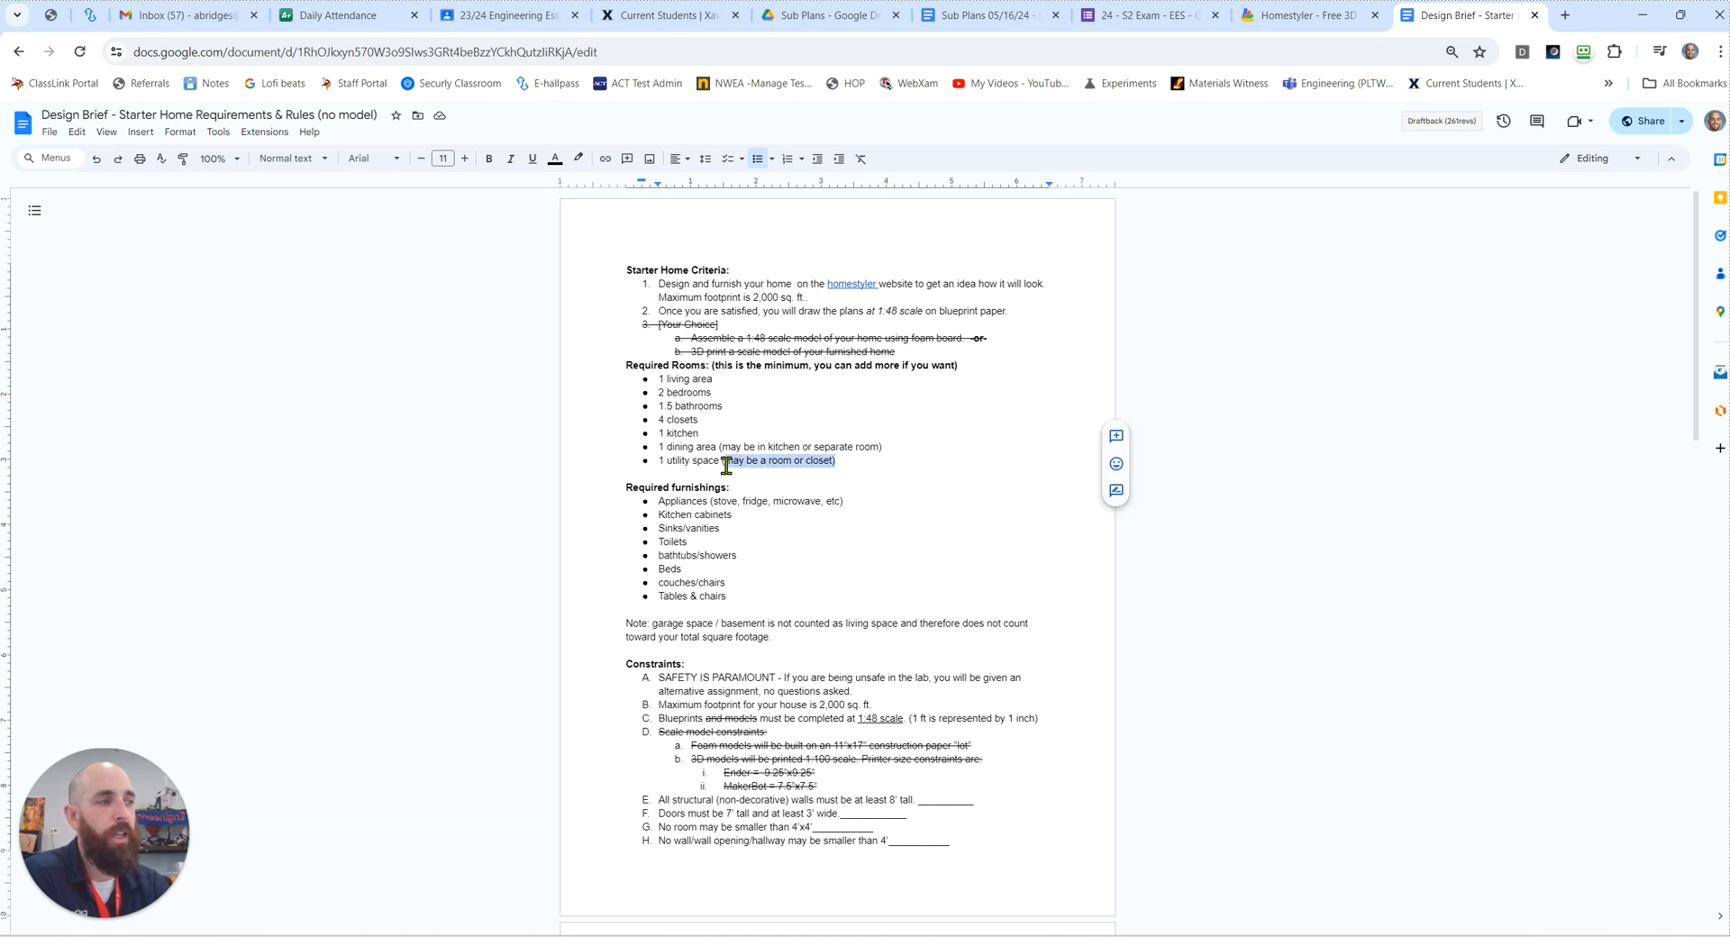
left_click(845, 462)
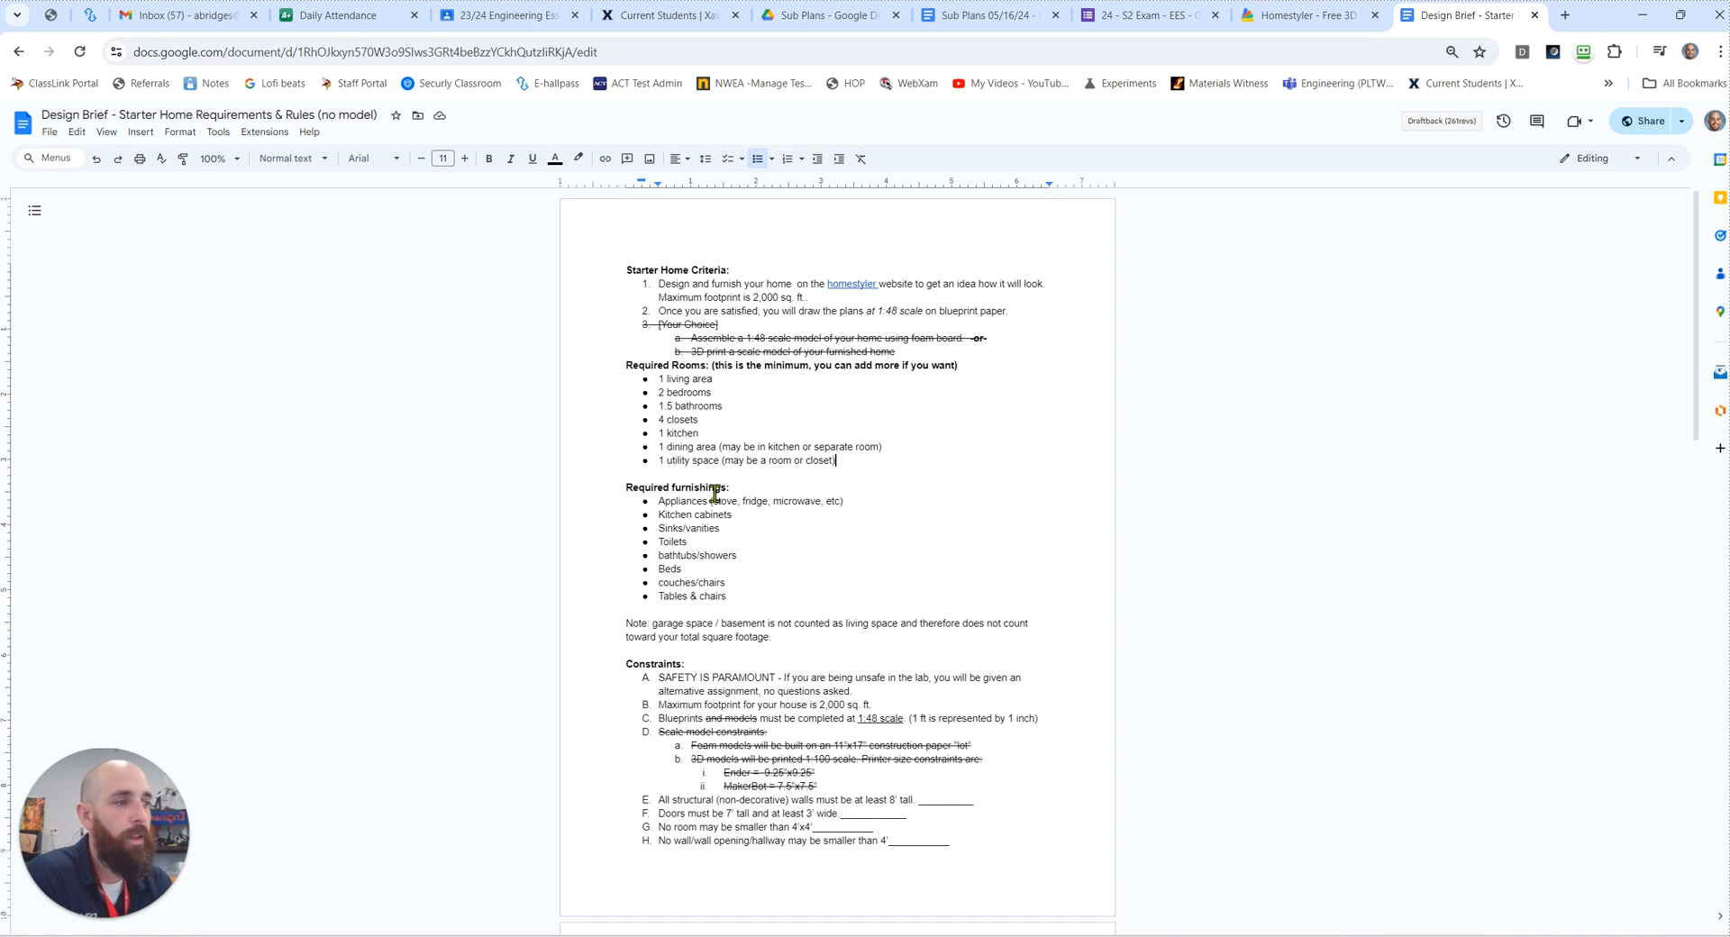
Step: Review the Required furnishings list from appliances to tables and chairs, and look over the rest of the brief
left_click(676, 502)
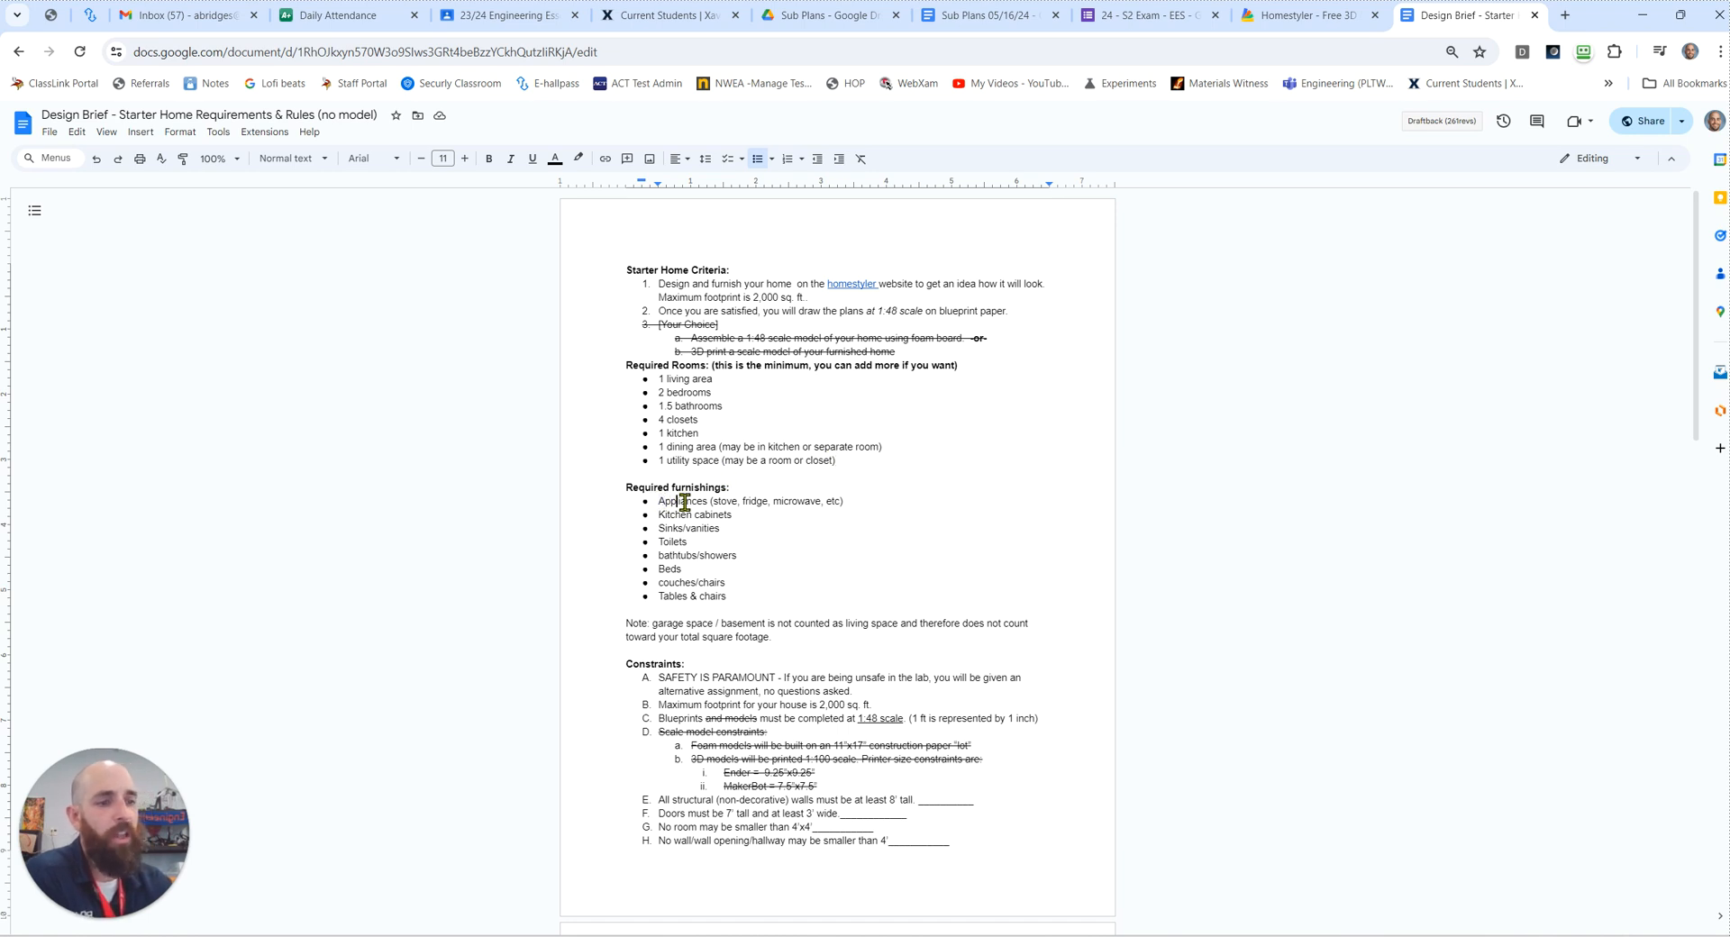
double_click(692, 500)
left_click(729, 501)
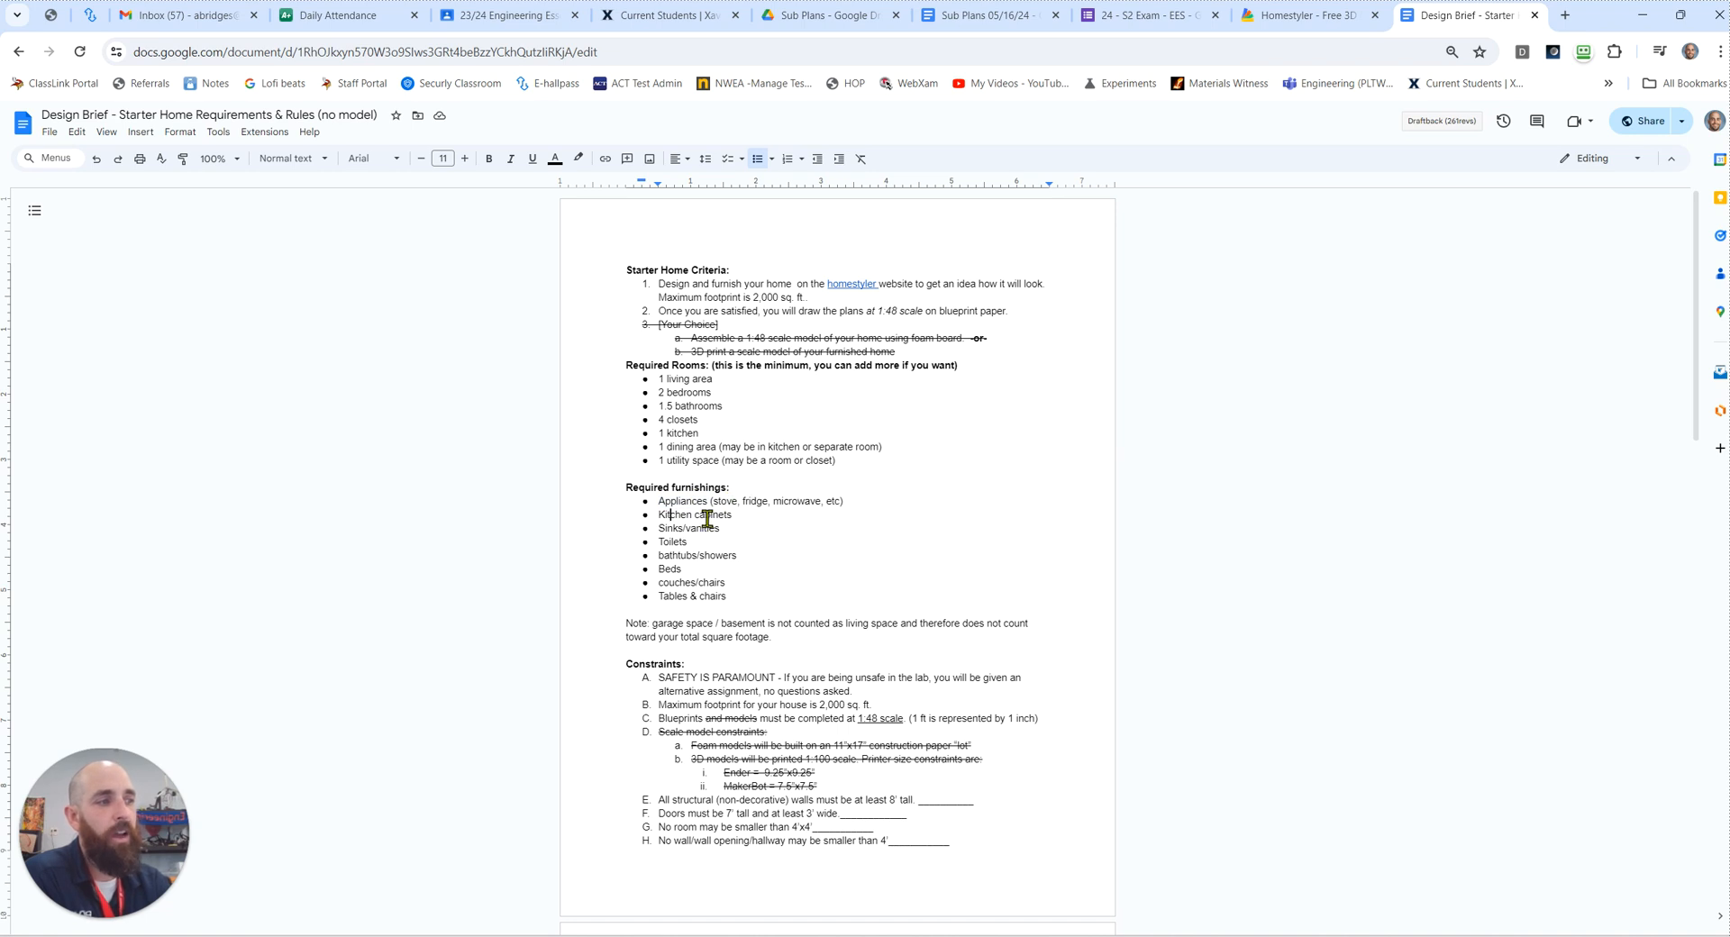
left_click(705, 530)
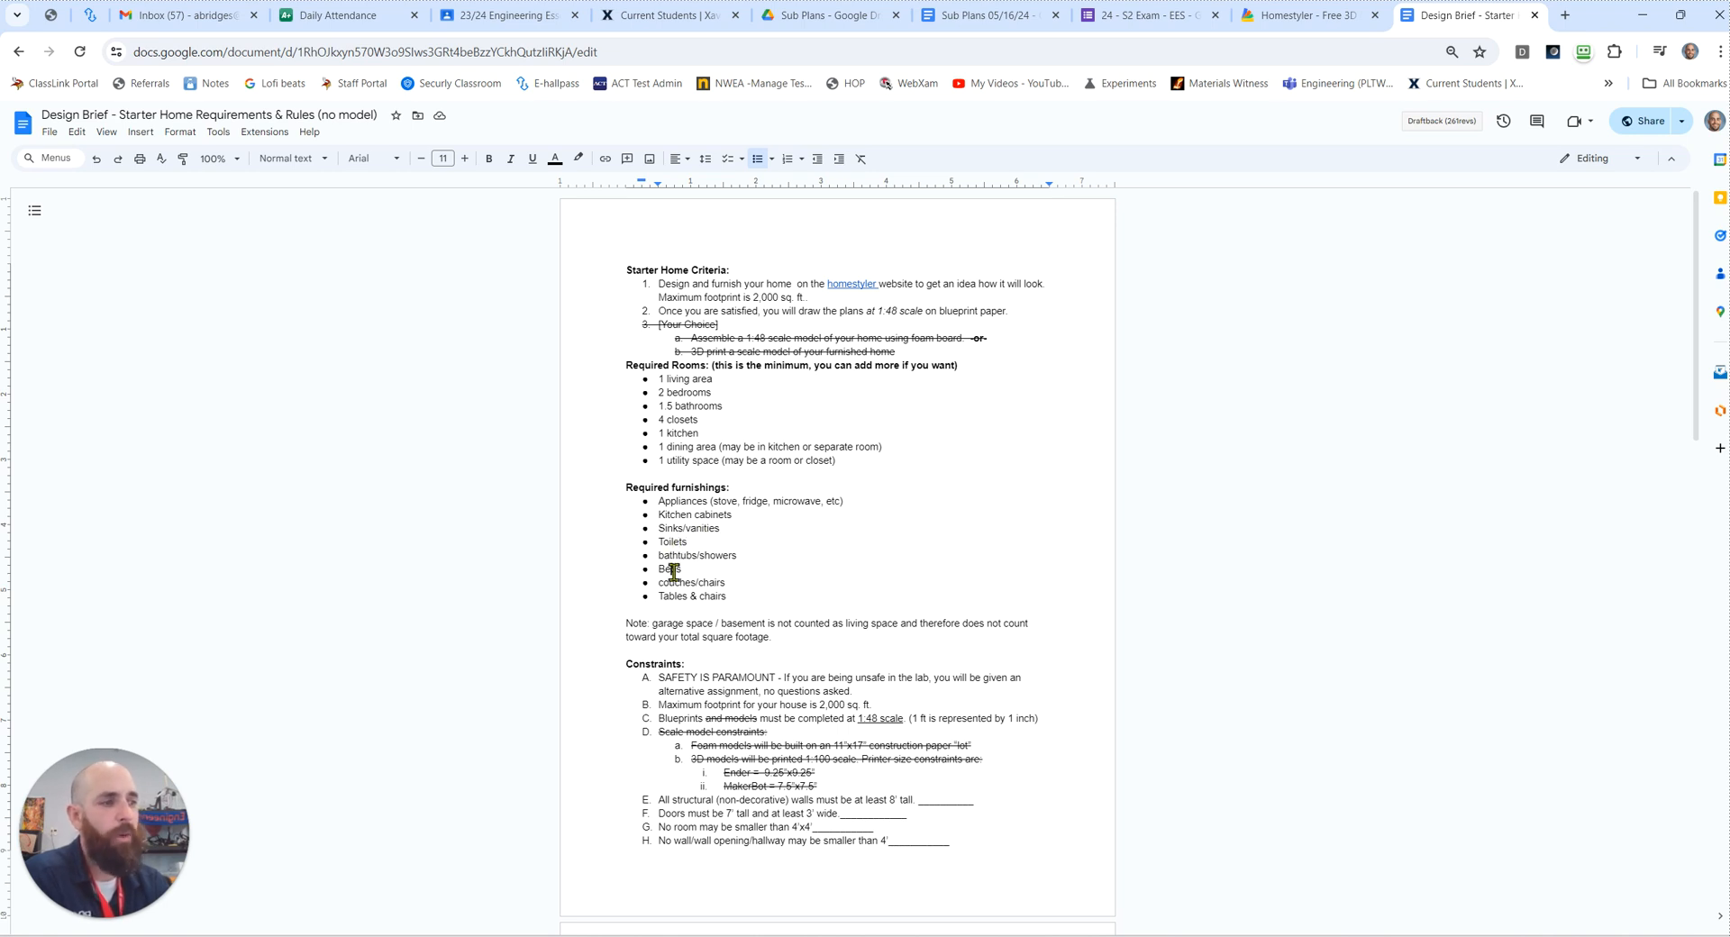
left_click(720, 583)
left_click_drag(725, 597, 665, 507)
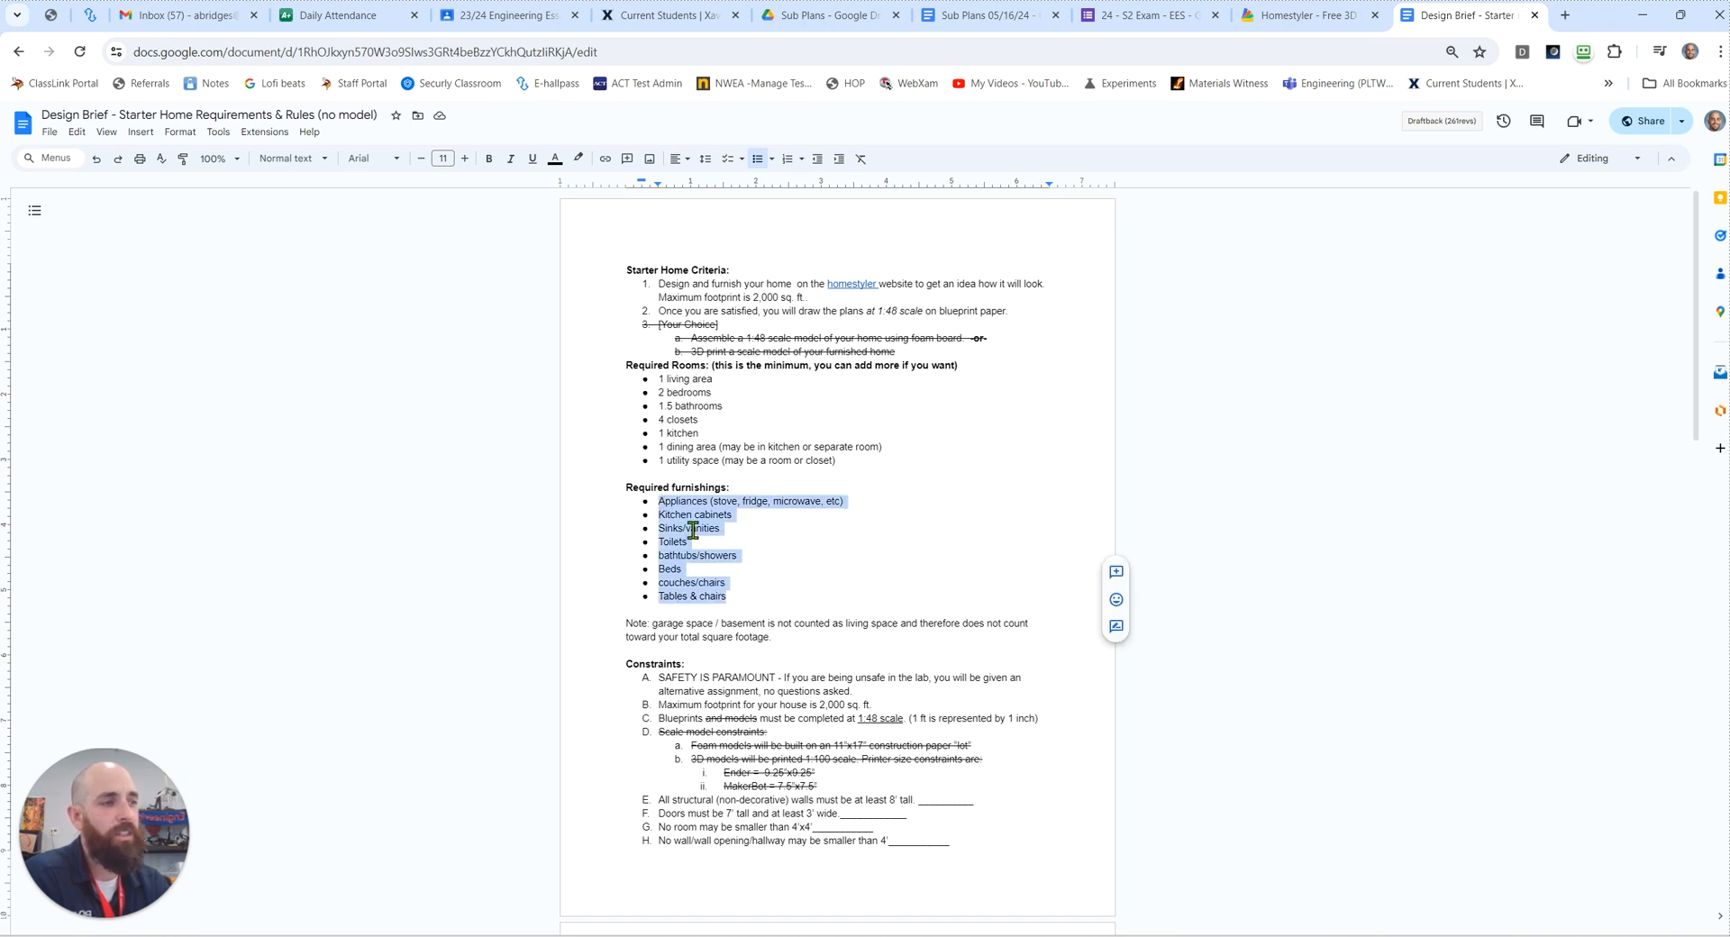
left_click(749, 583)
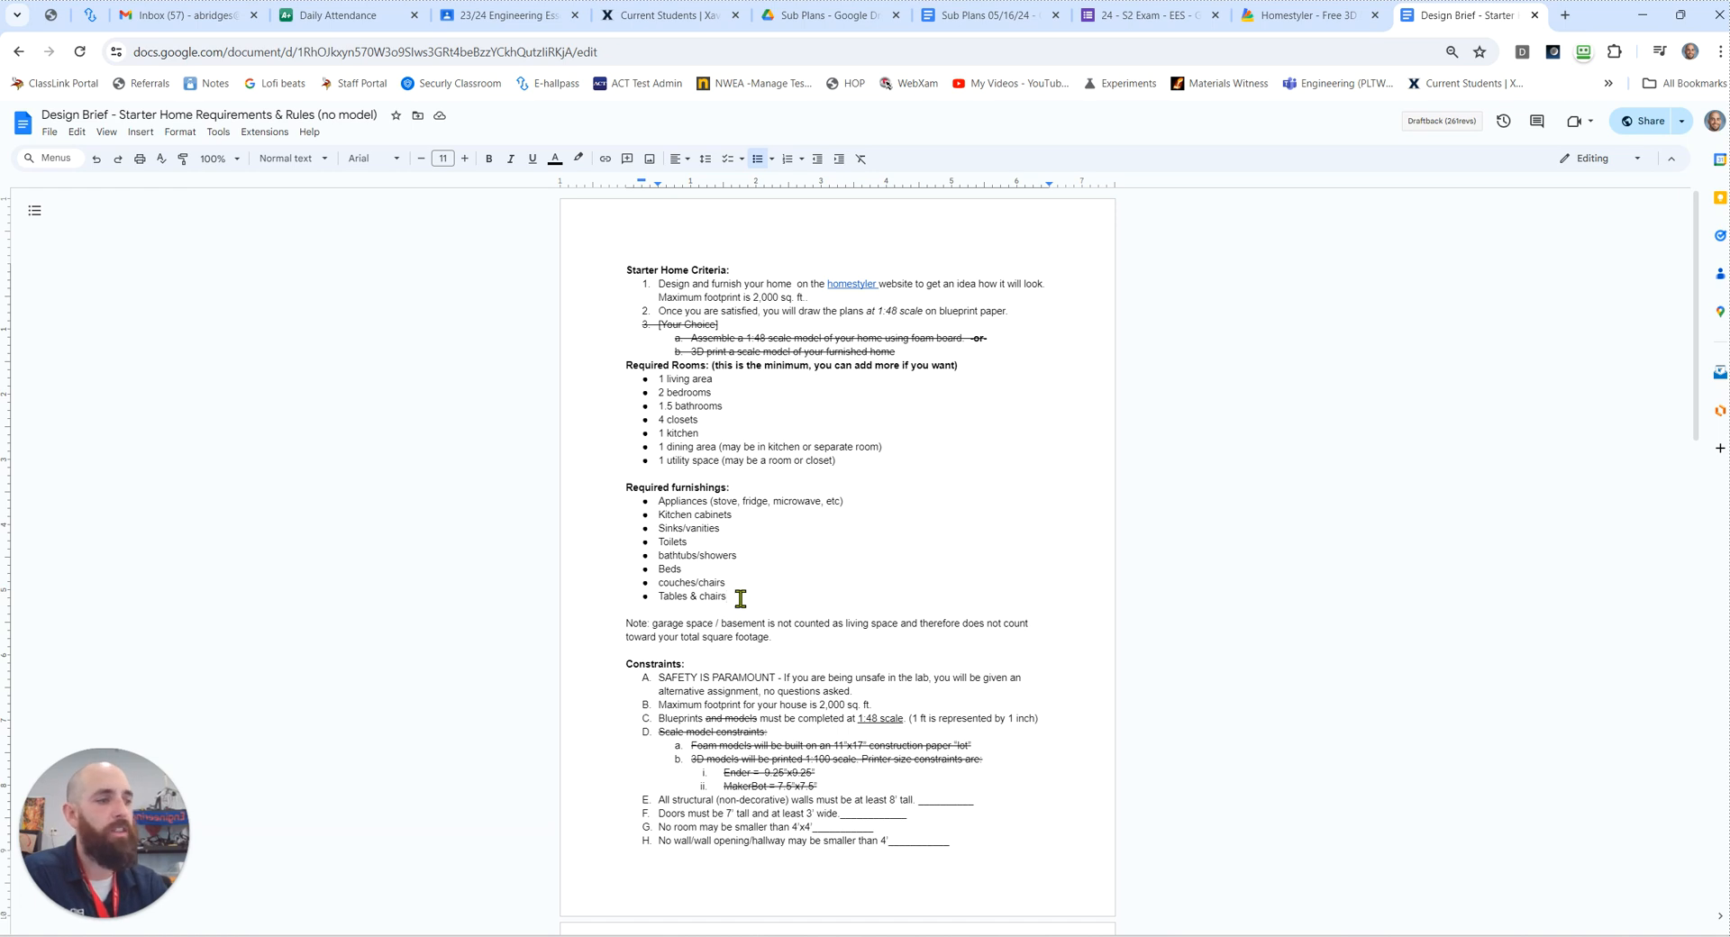
left_click(740, 598)
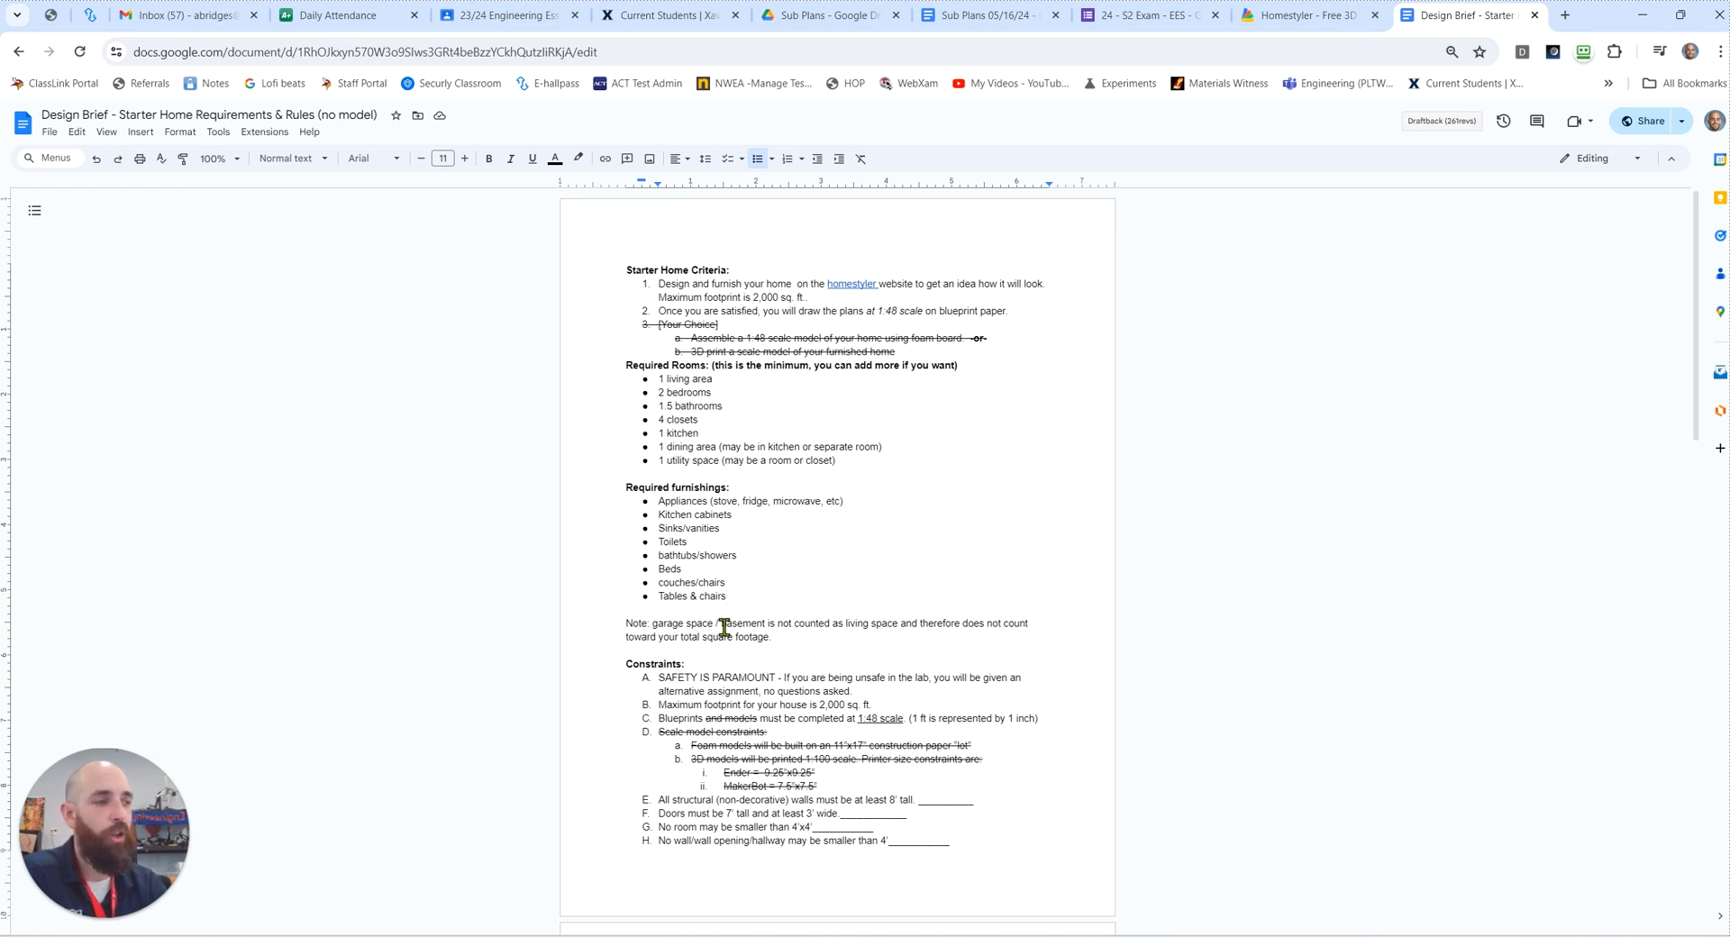
scroll(690, 636, "down", 3)
scroll(712, 437, "down", 4)
scroll(752, 554, "up", 7)
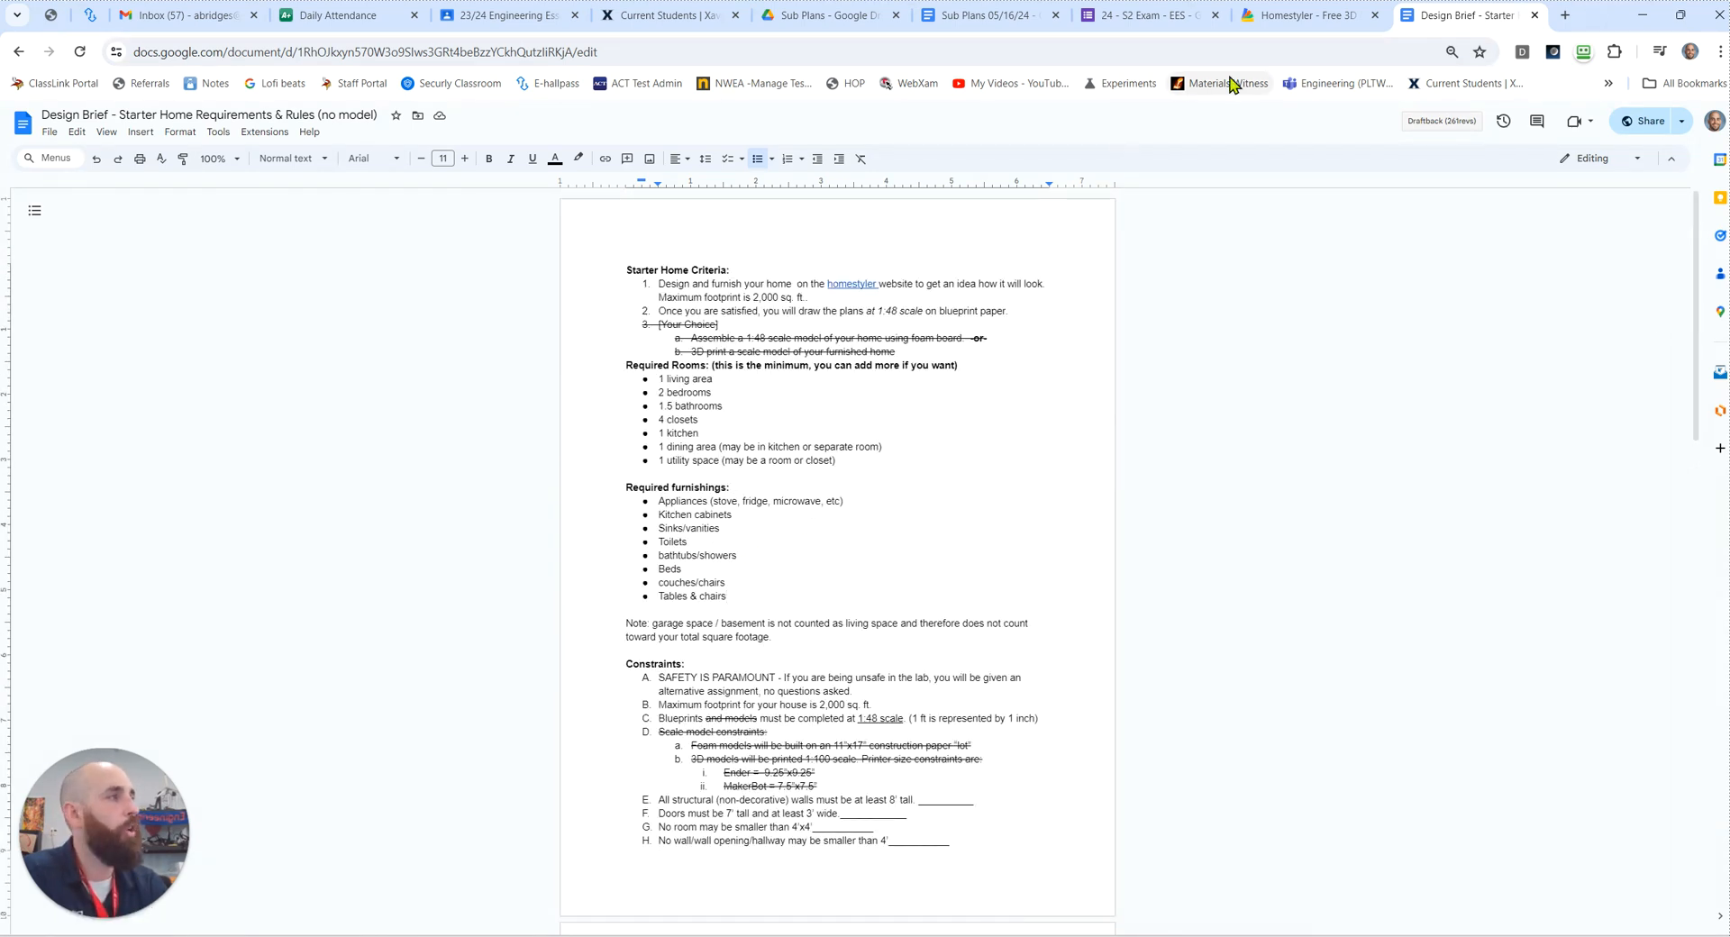
Step: Switch to the Homestyler website, sign in with the Google account, and block the site's notifications
left_click(1266, 27)
left_click(176, 52)
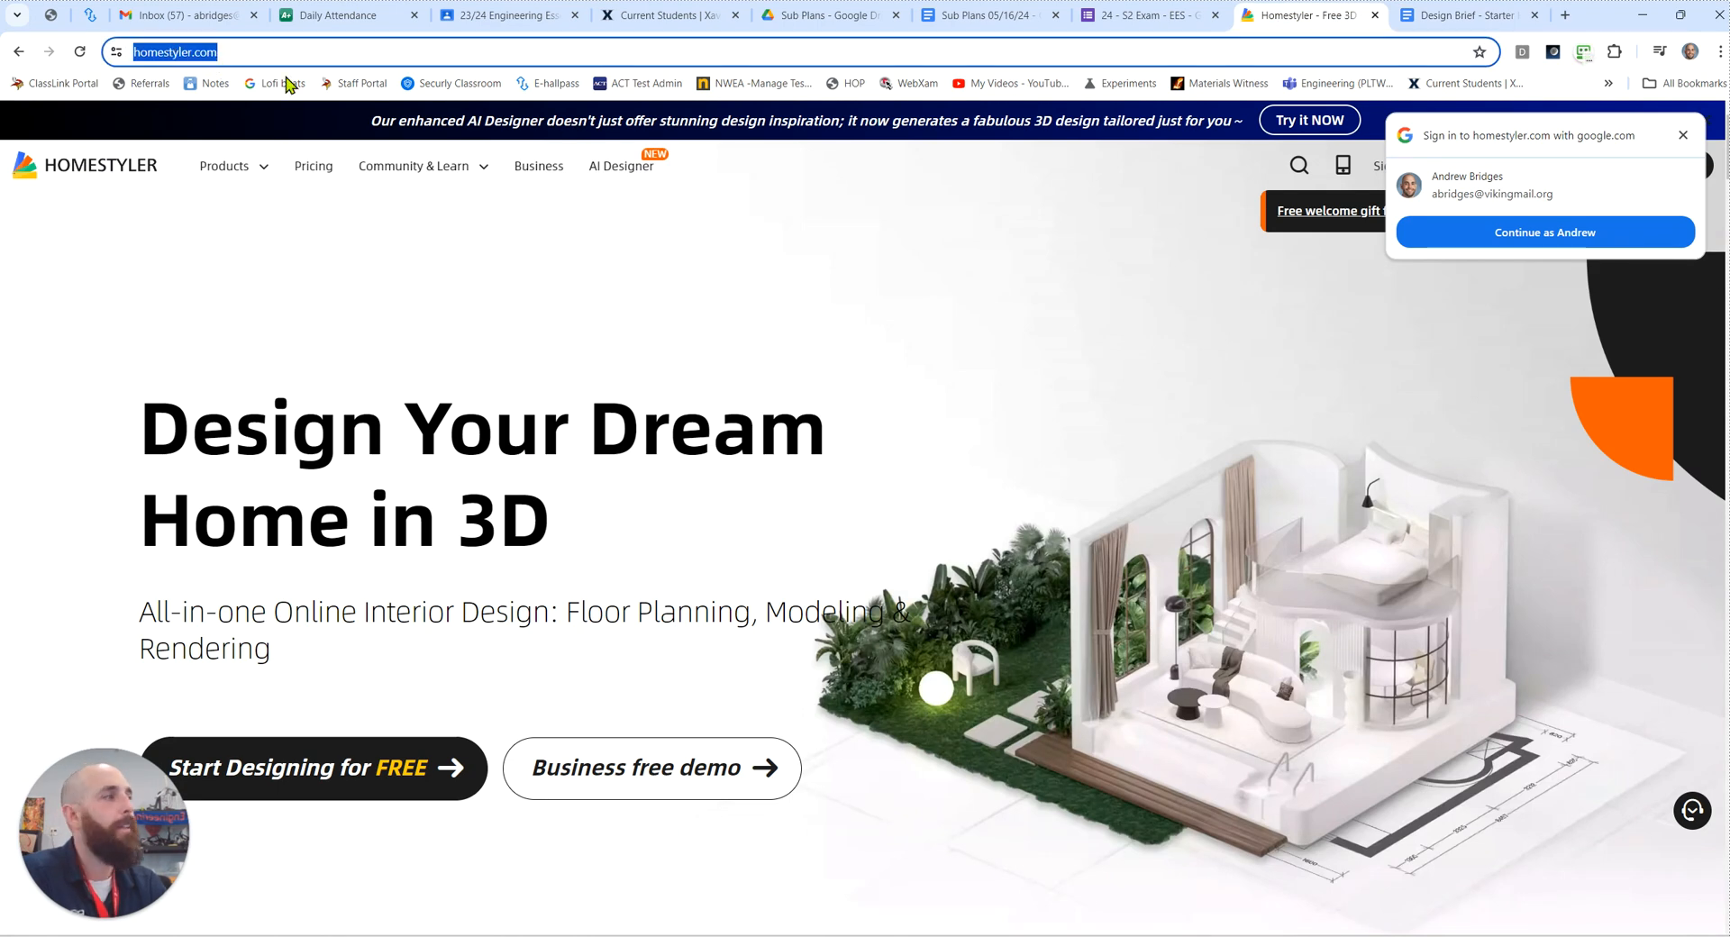
left_click(1678, 133)
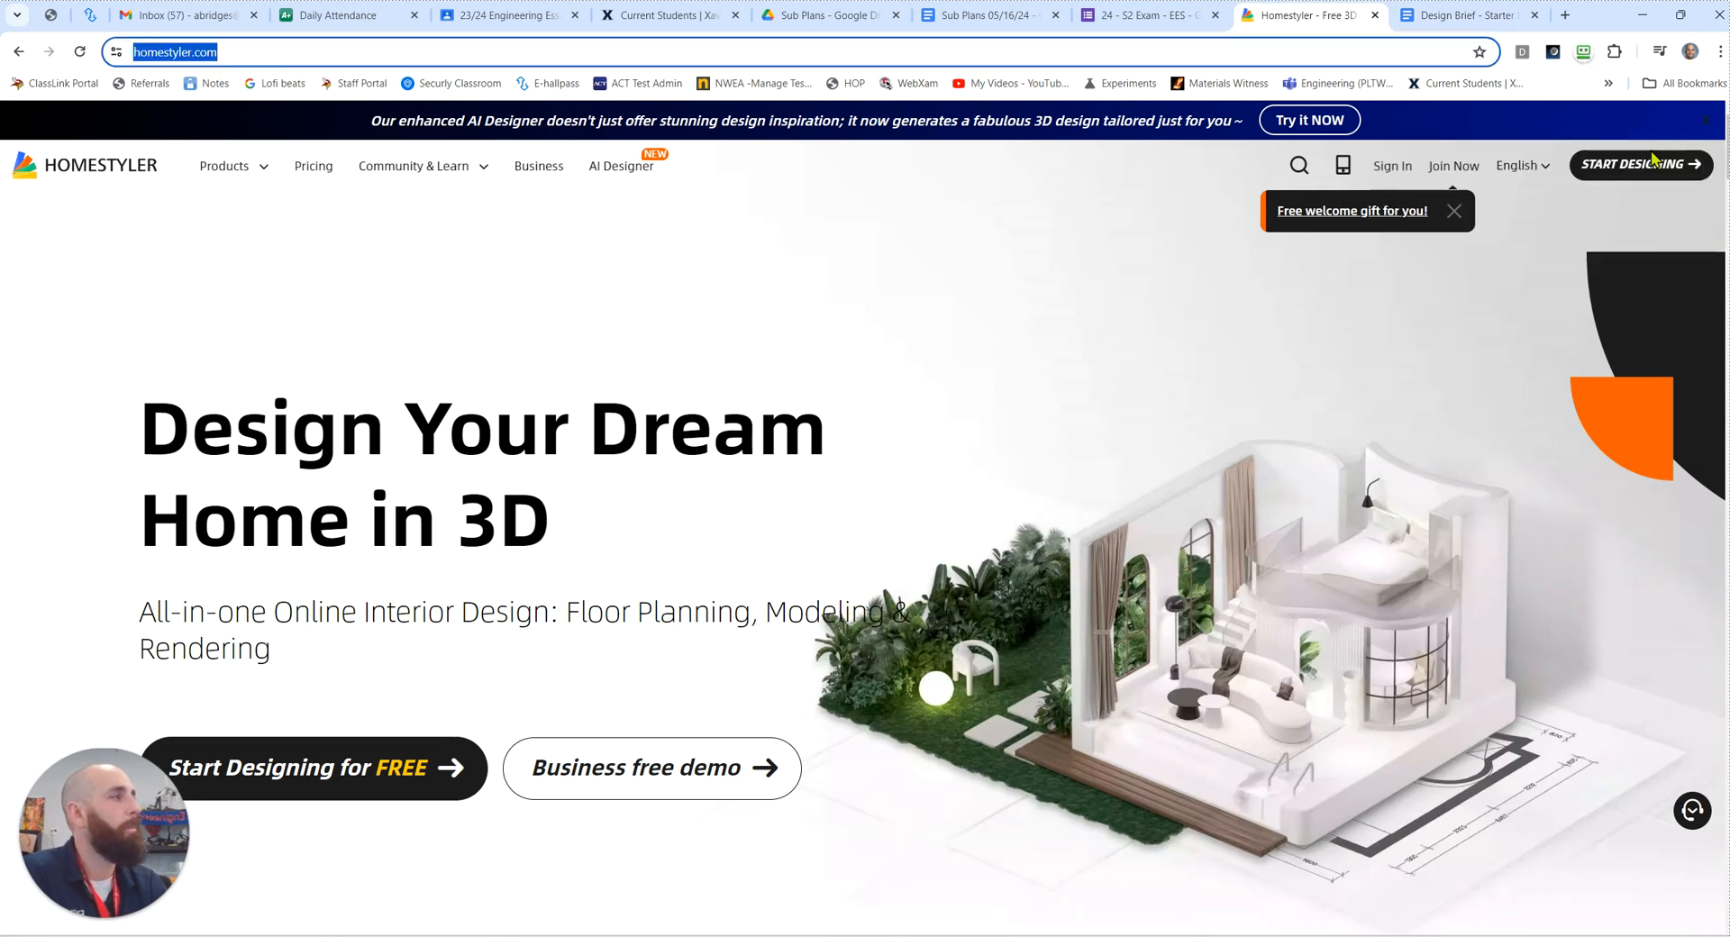
left_click(1393, 170)
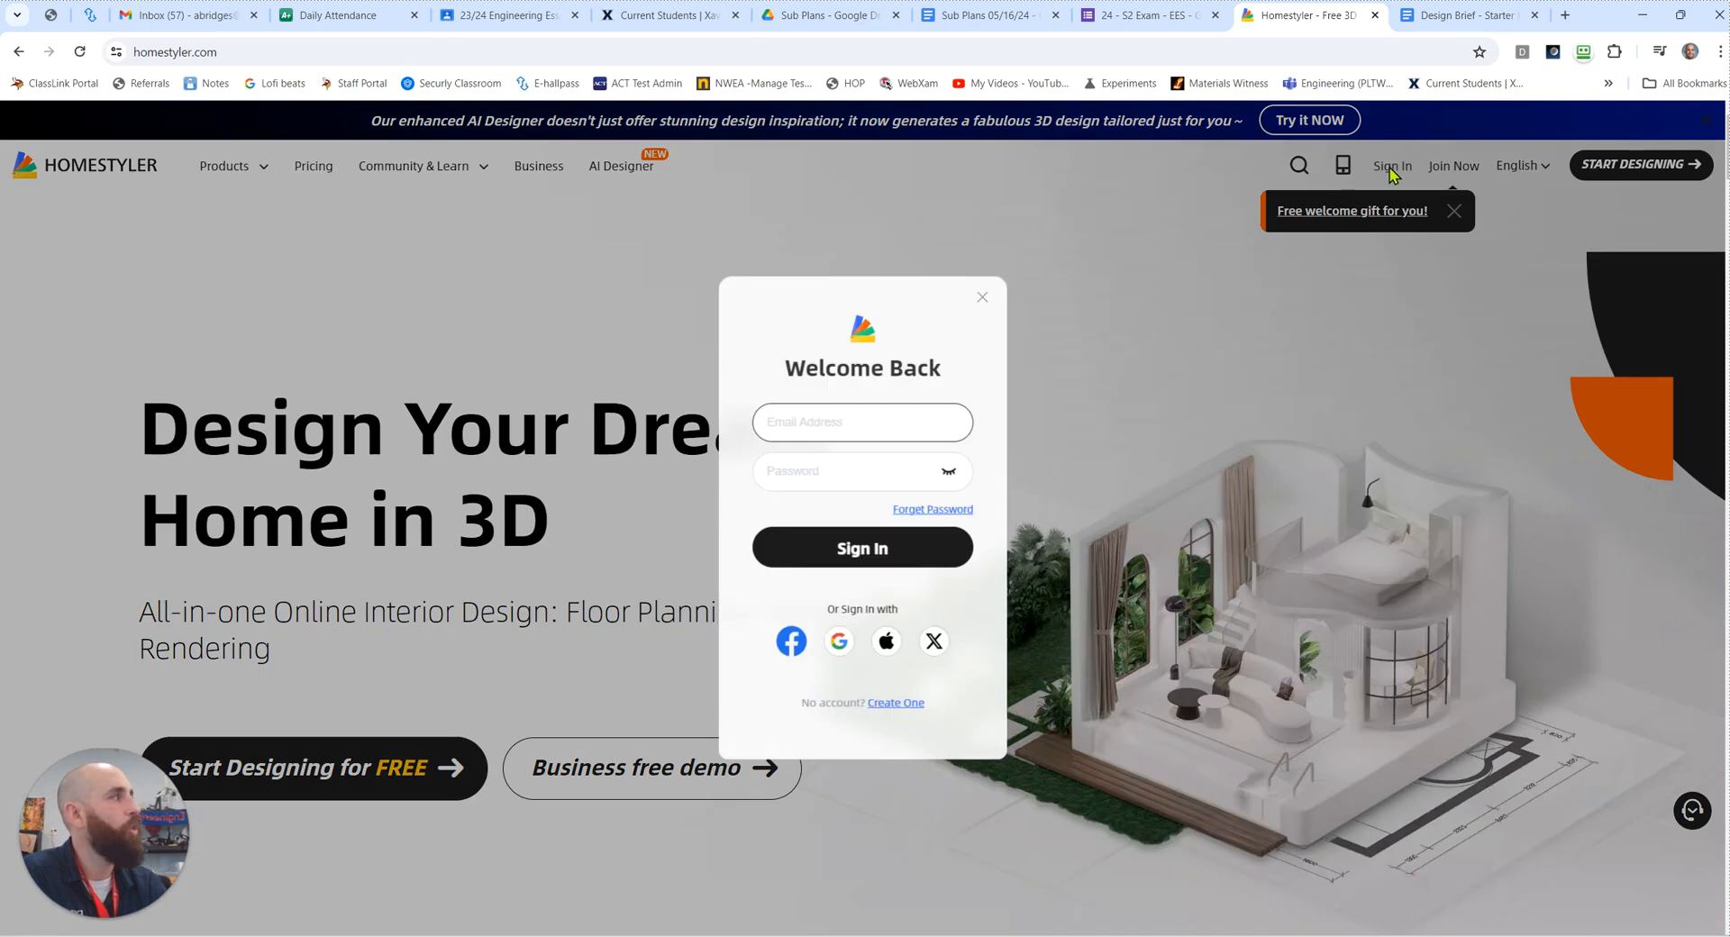
left_click(847, 647)
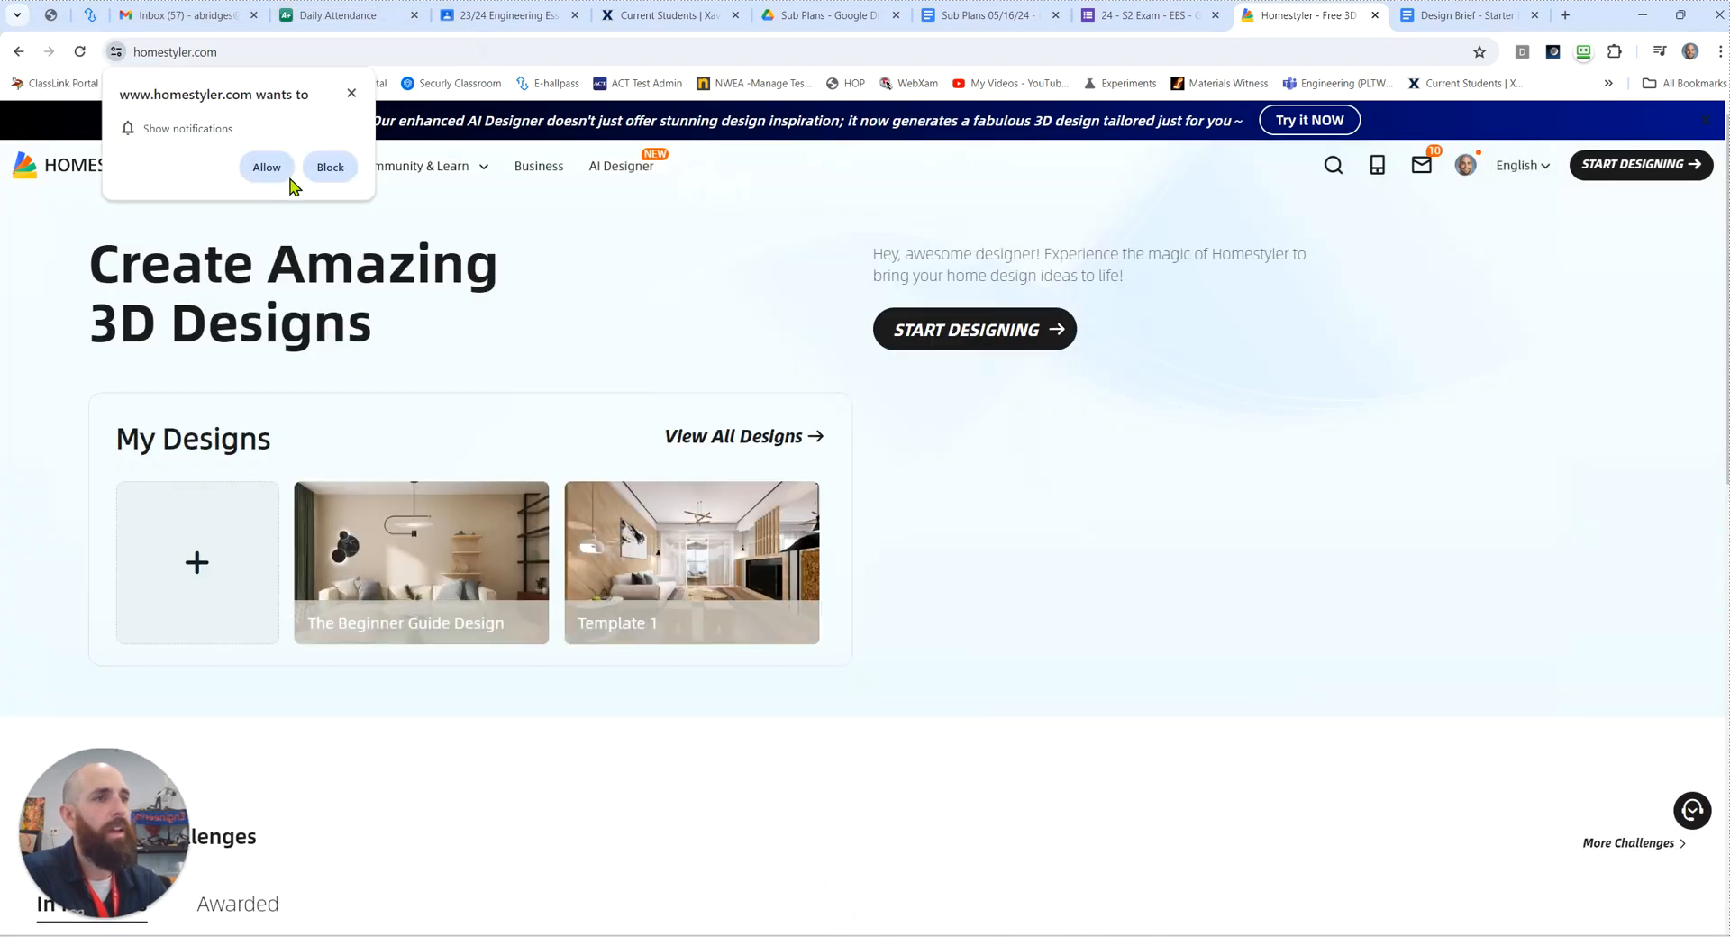
left_click(330, 167)
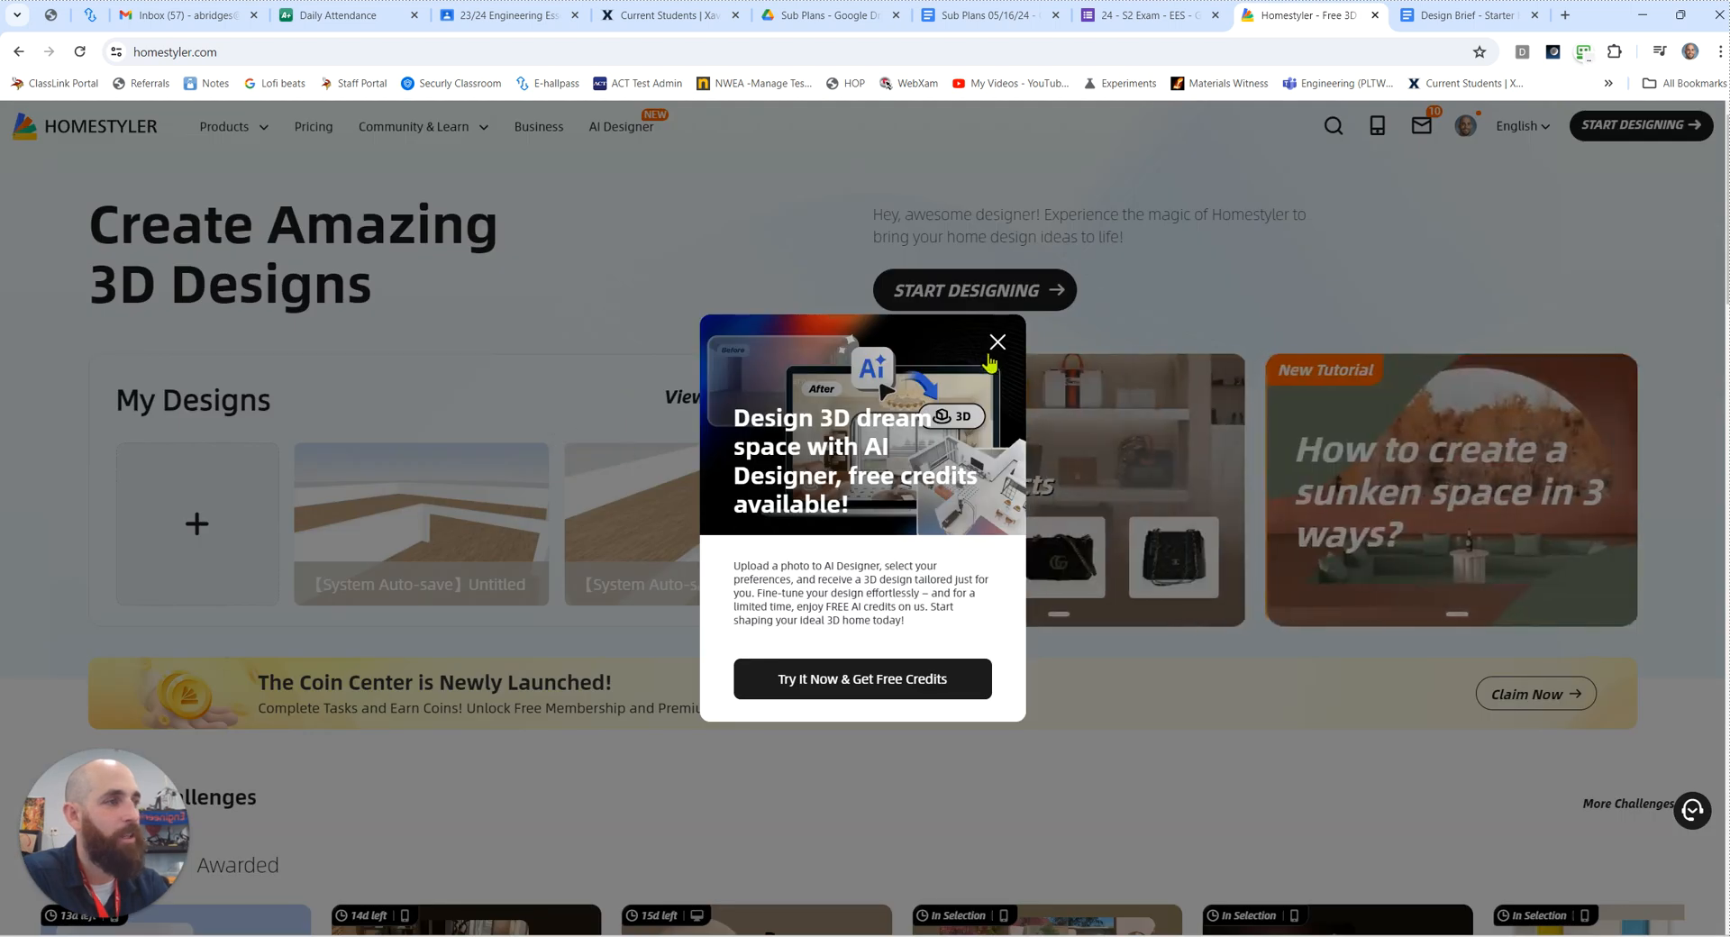
Step: Dismiss the AI Designer promotion and open the full list of saved designs
left_click(997, 345)
mouse_move(475, 513)
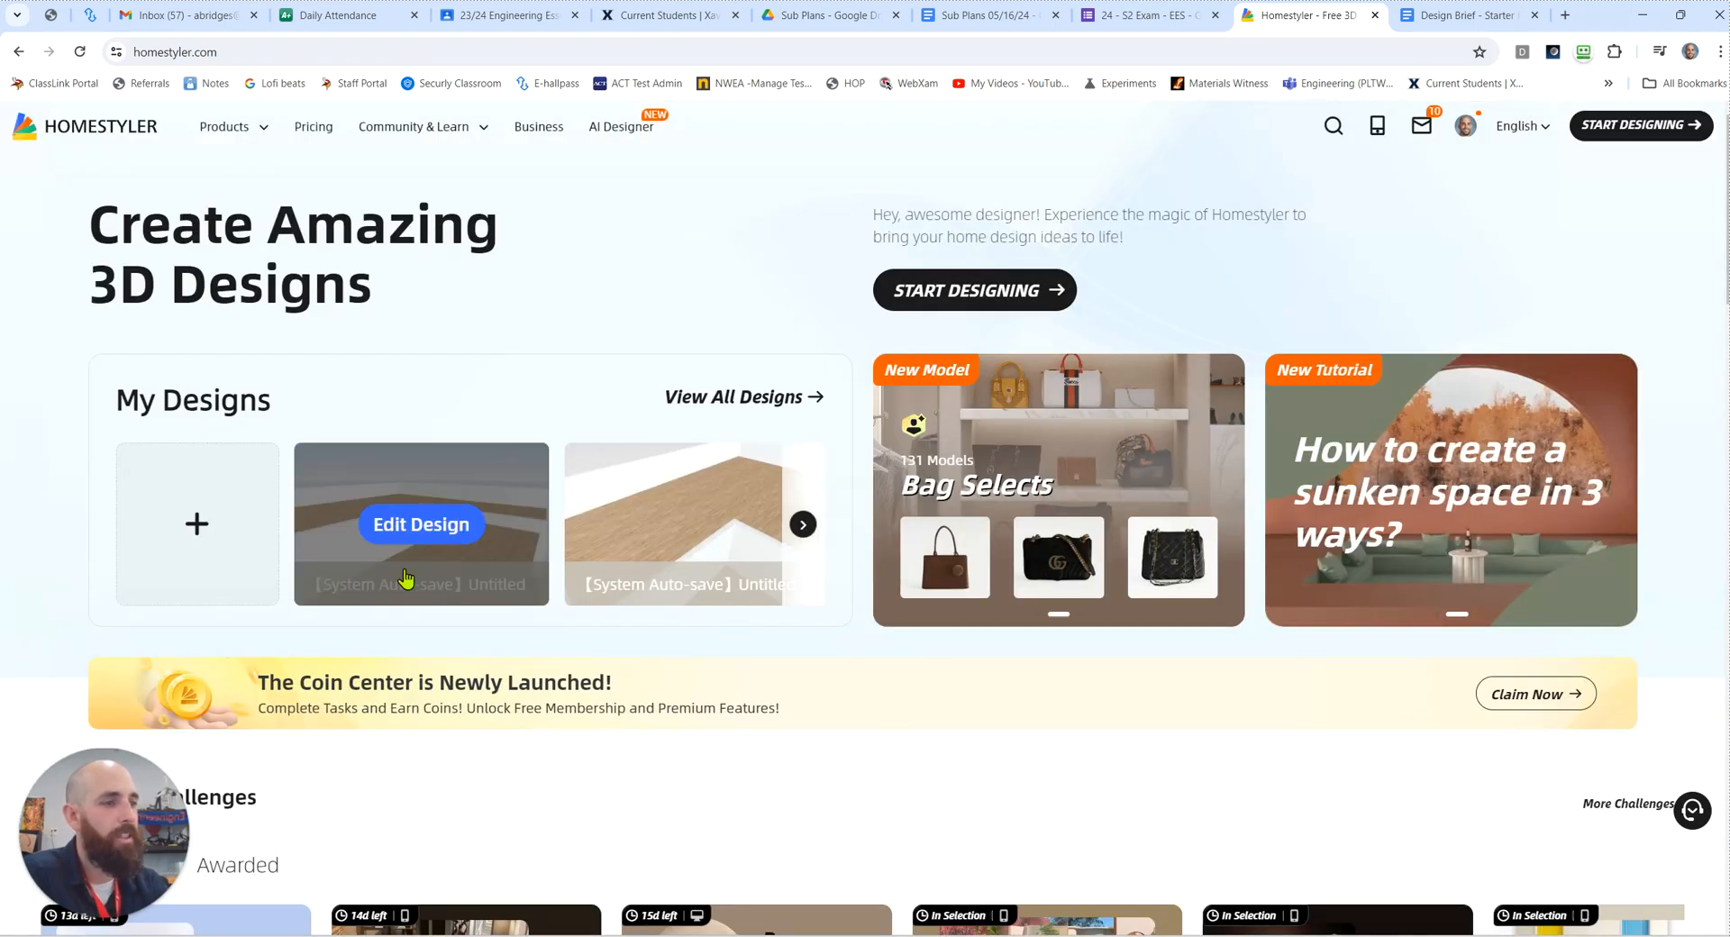
mouse_move(659, 455)
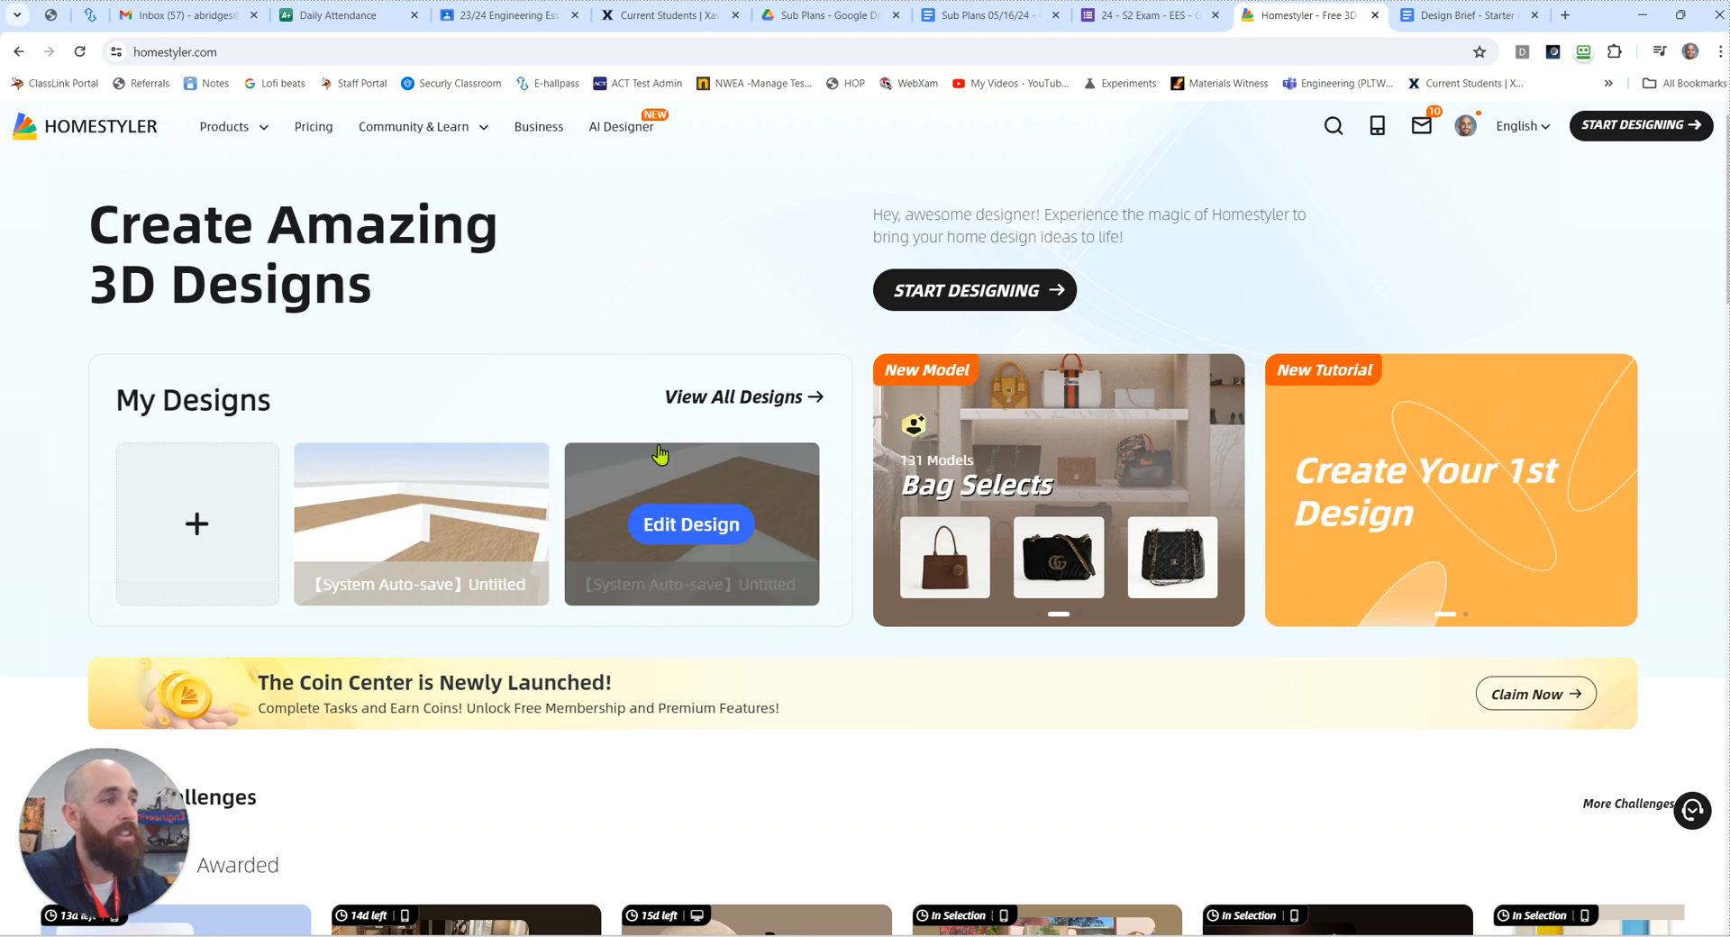
left_click(806, 406)
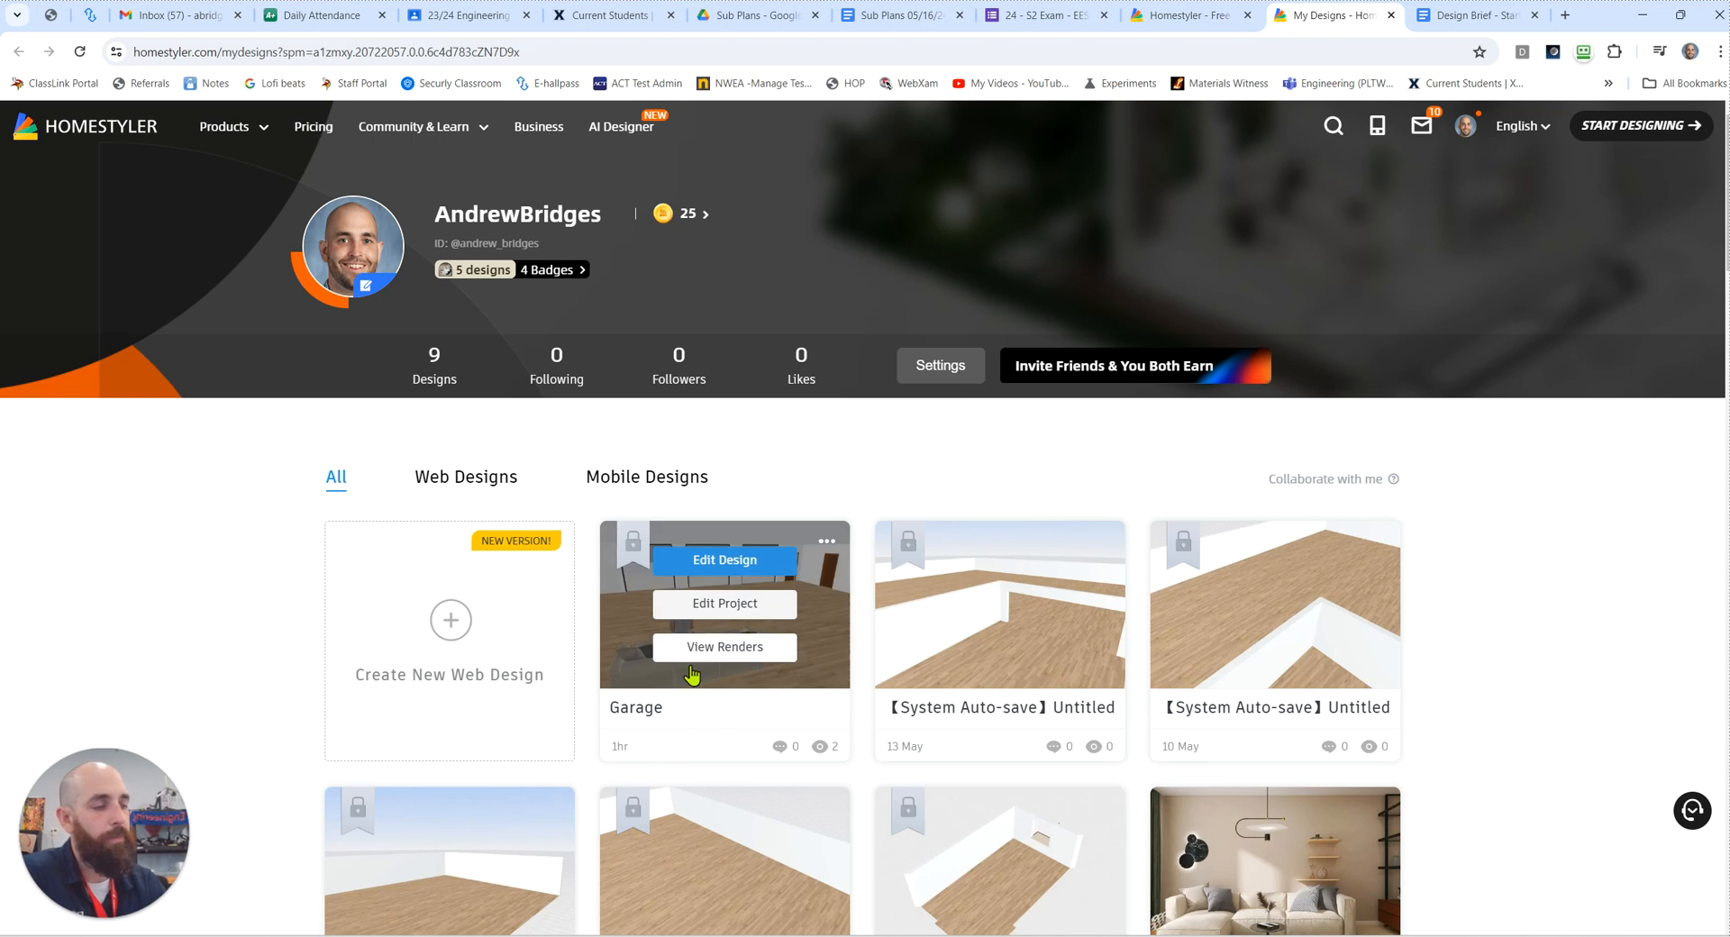
mouse_move(772, 603)
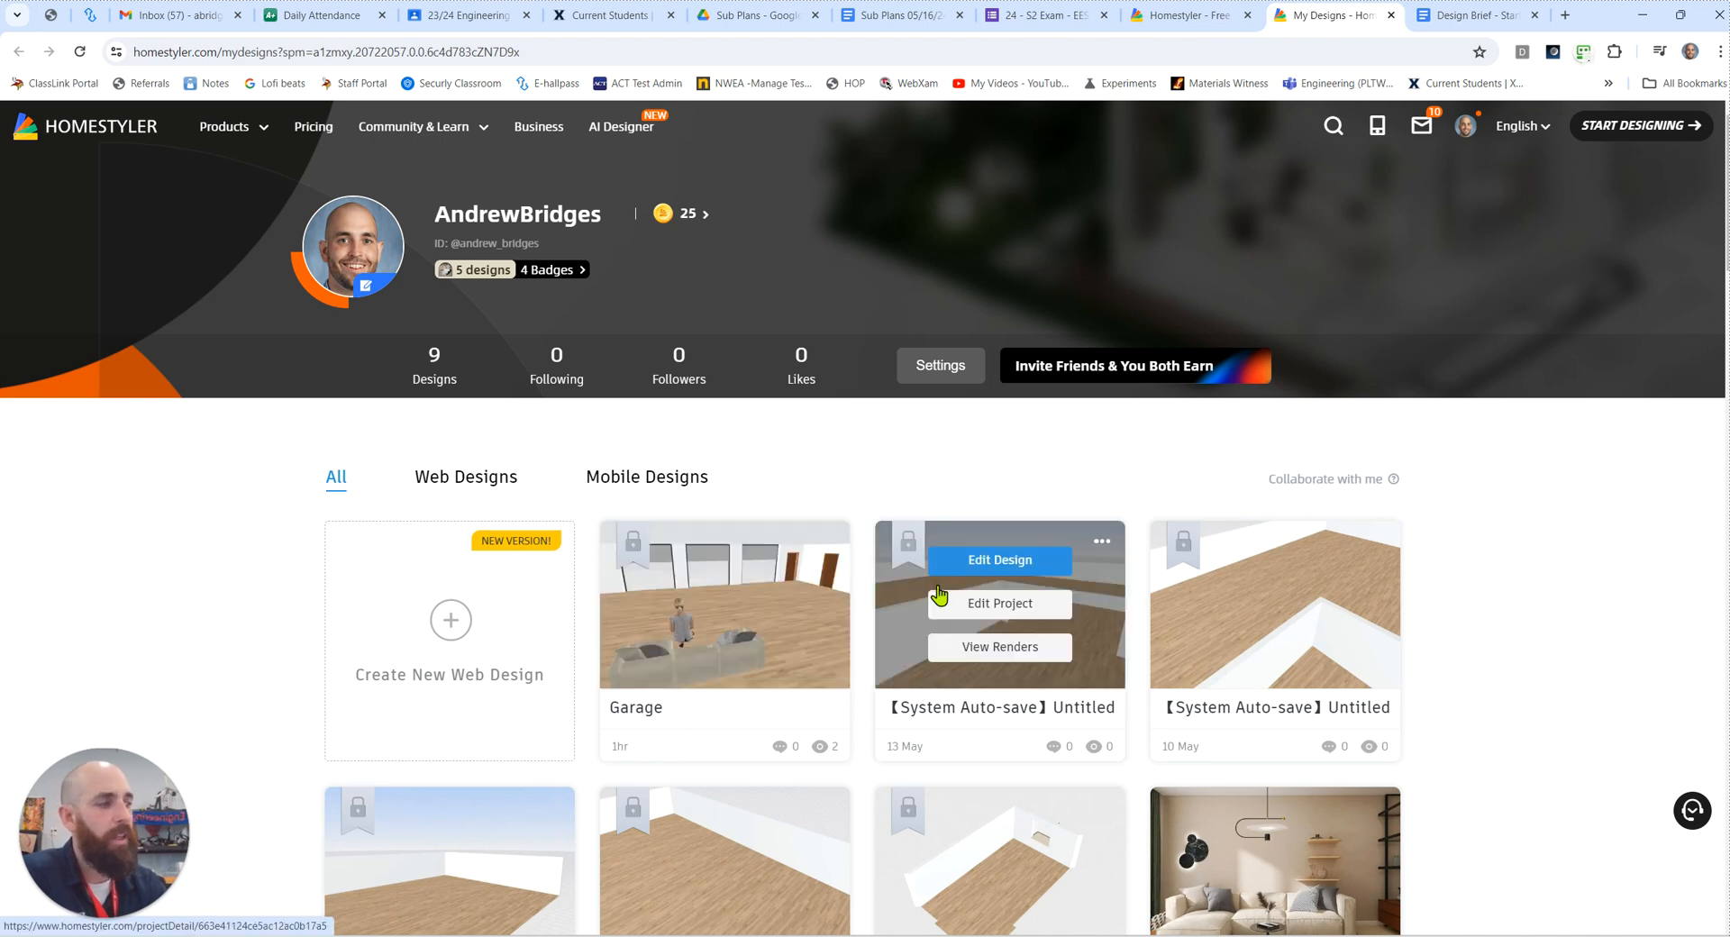
Step: Look over the saved designs and create a new web design
mouse_move(1271, 610)
scroll(791, 665, "down", 6)
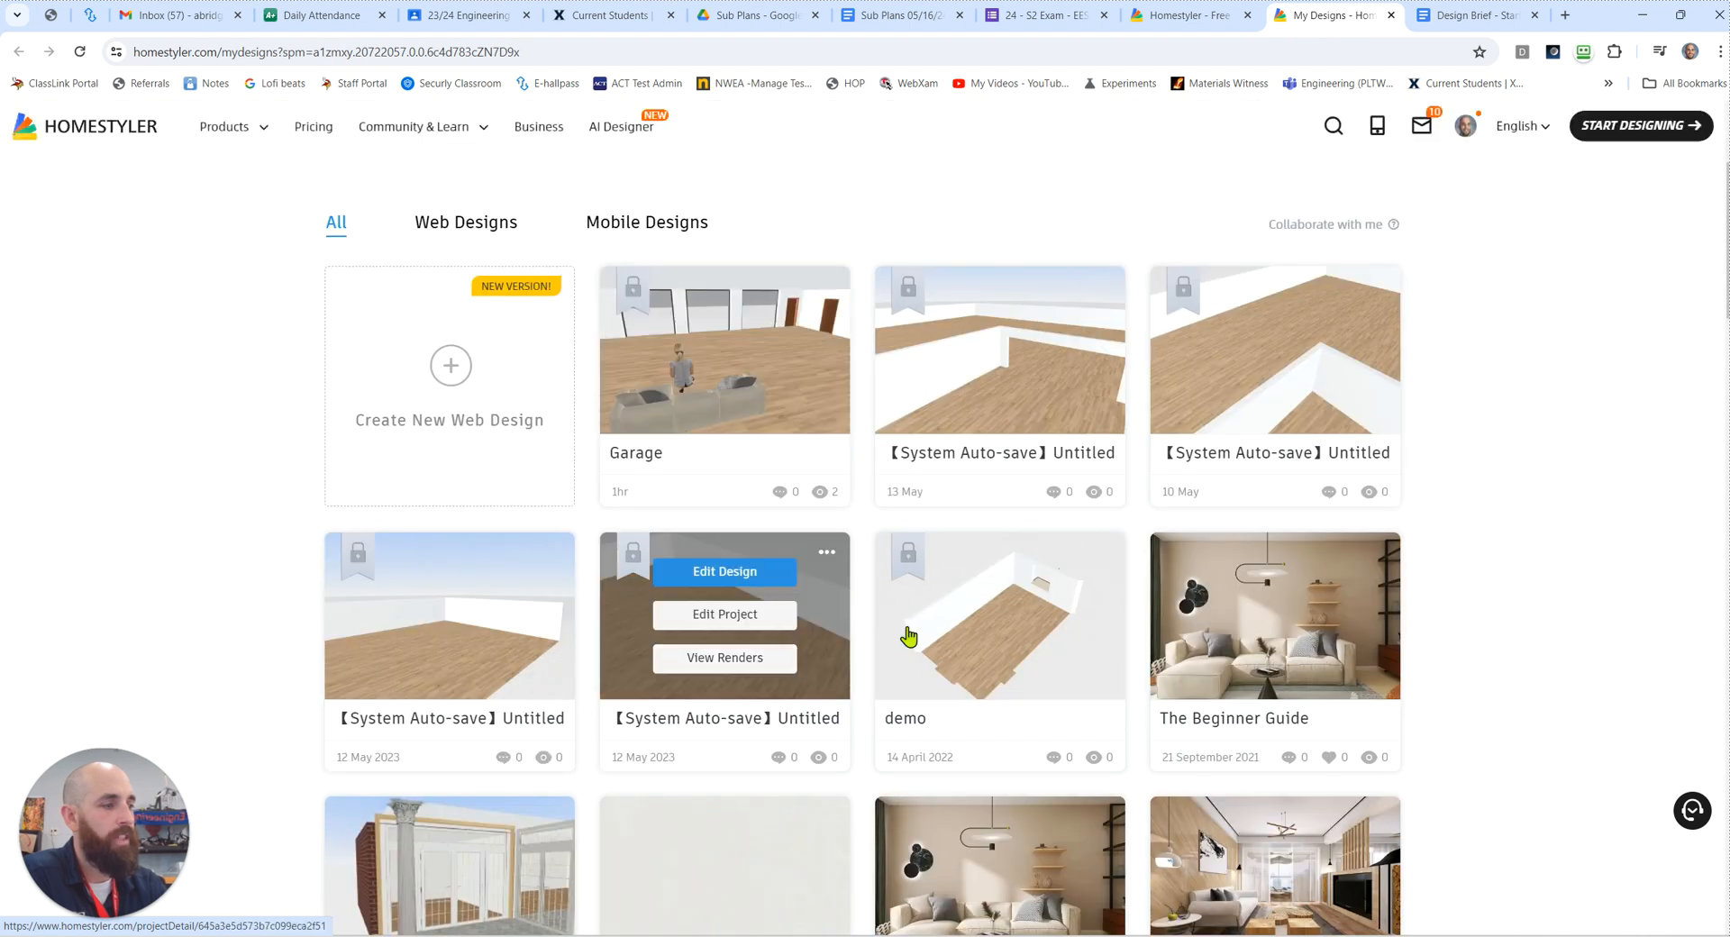
scroll(1036, 613, "up", 3)
scroll(992, 610, "up", 4)
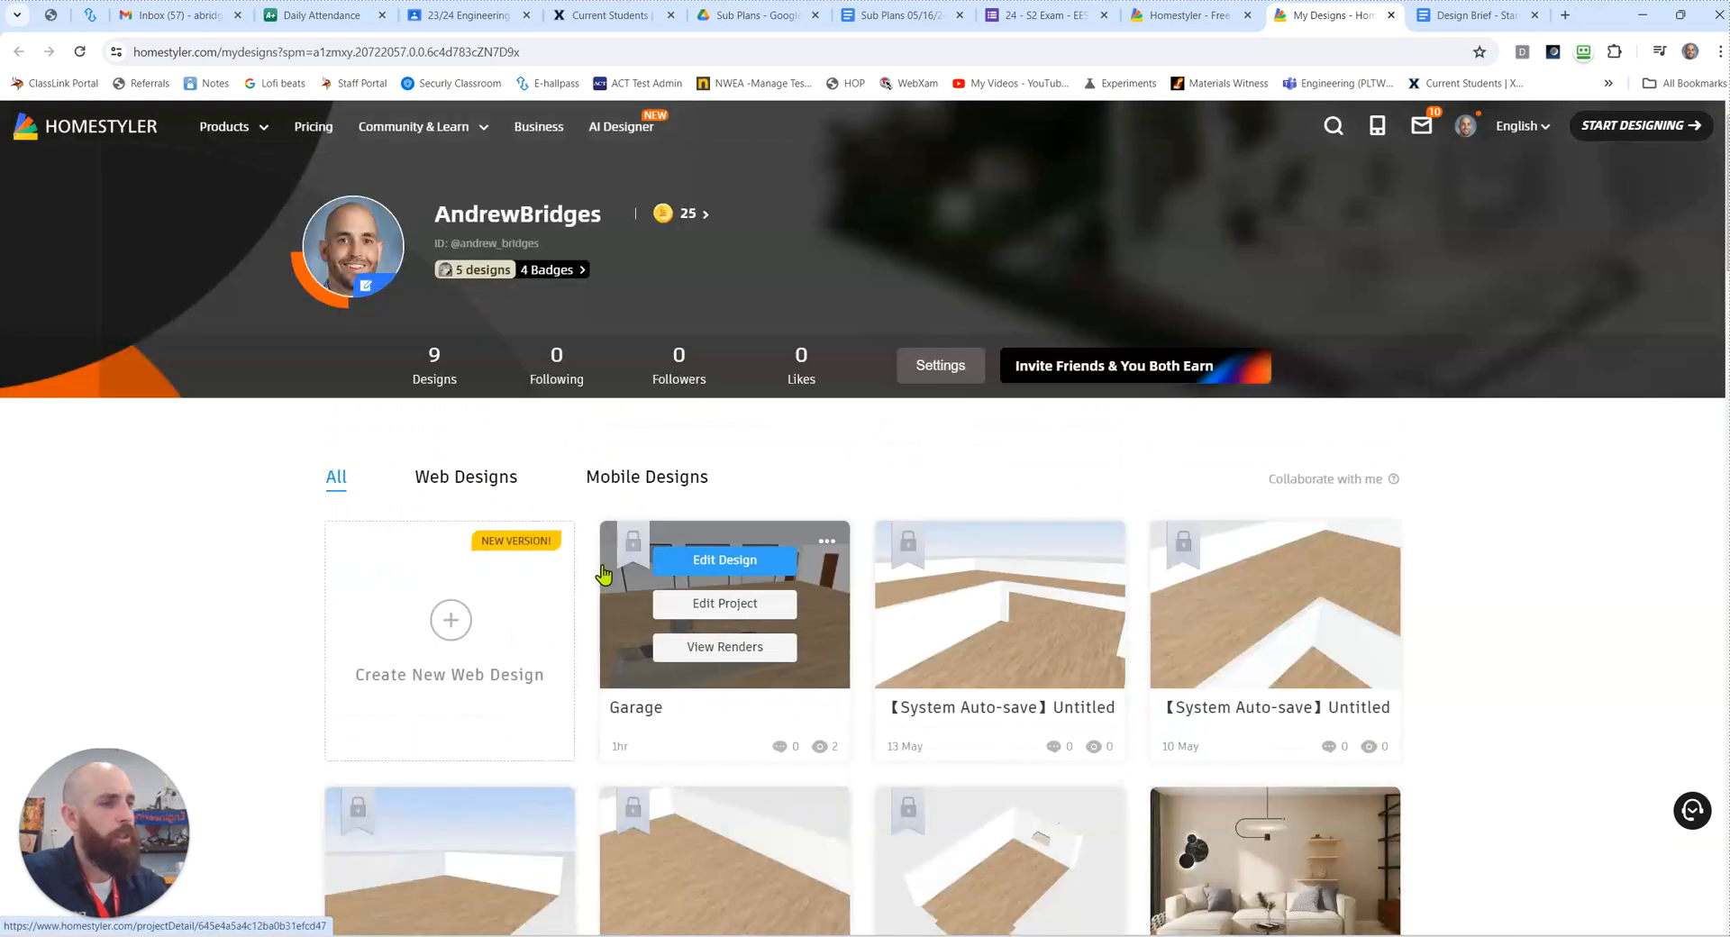
left_click(466, 616)
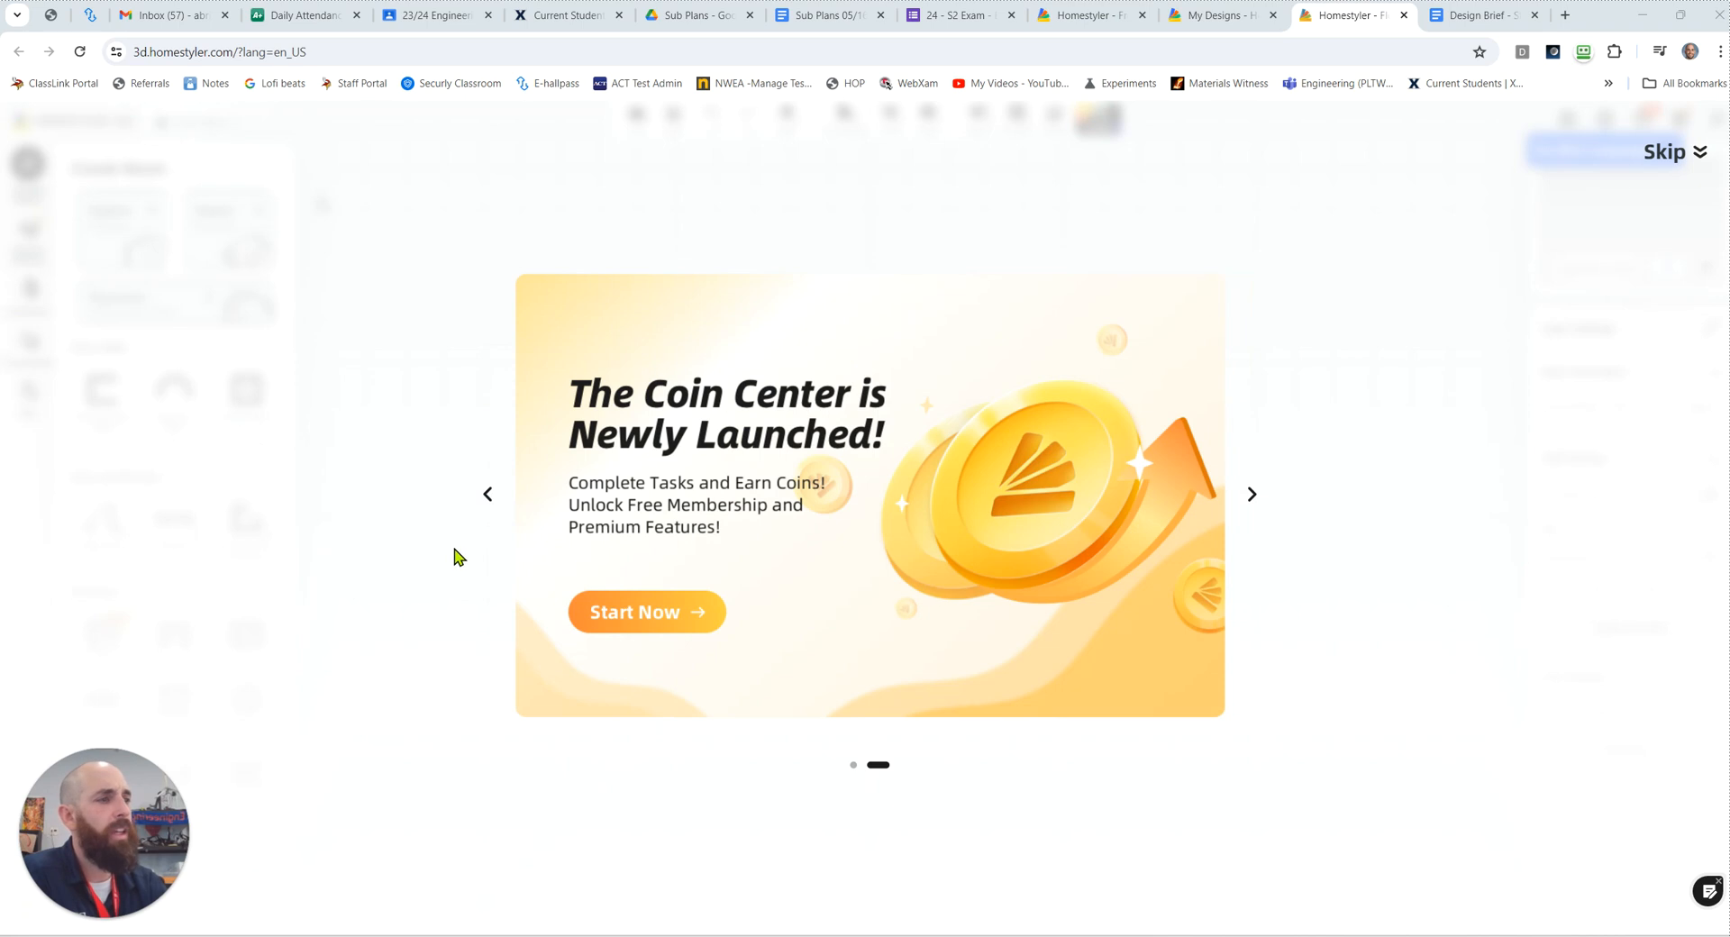
Step: Skip the Coin Center promotion and start a new blank design from the welcome screen
left_click(1254, 495)
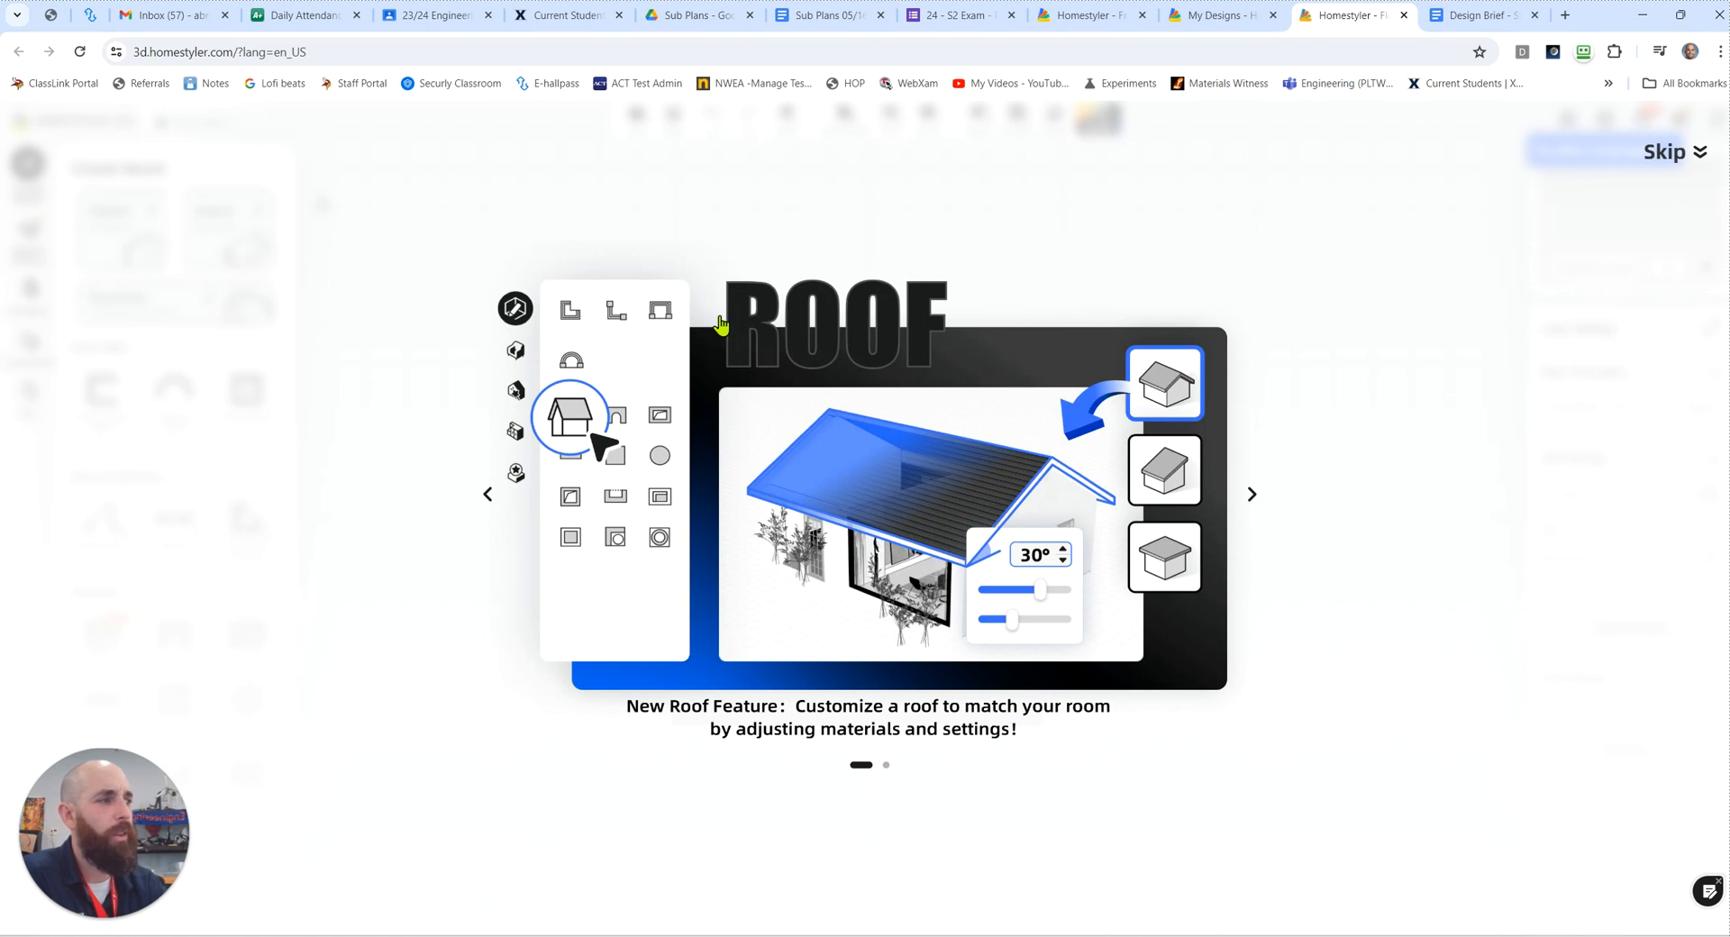
left_click(1669, 155)
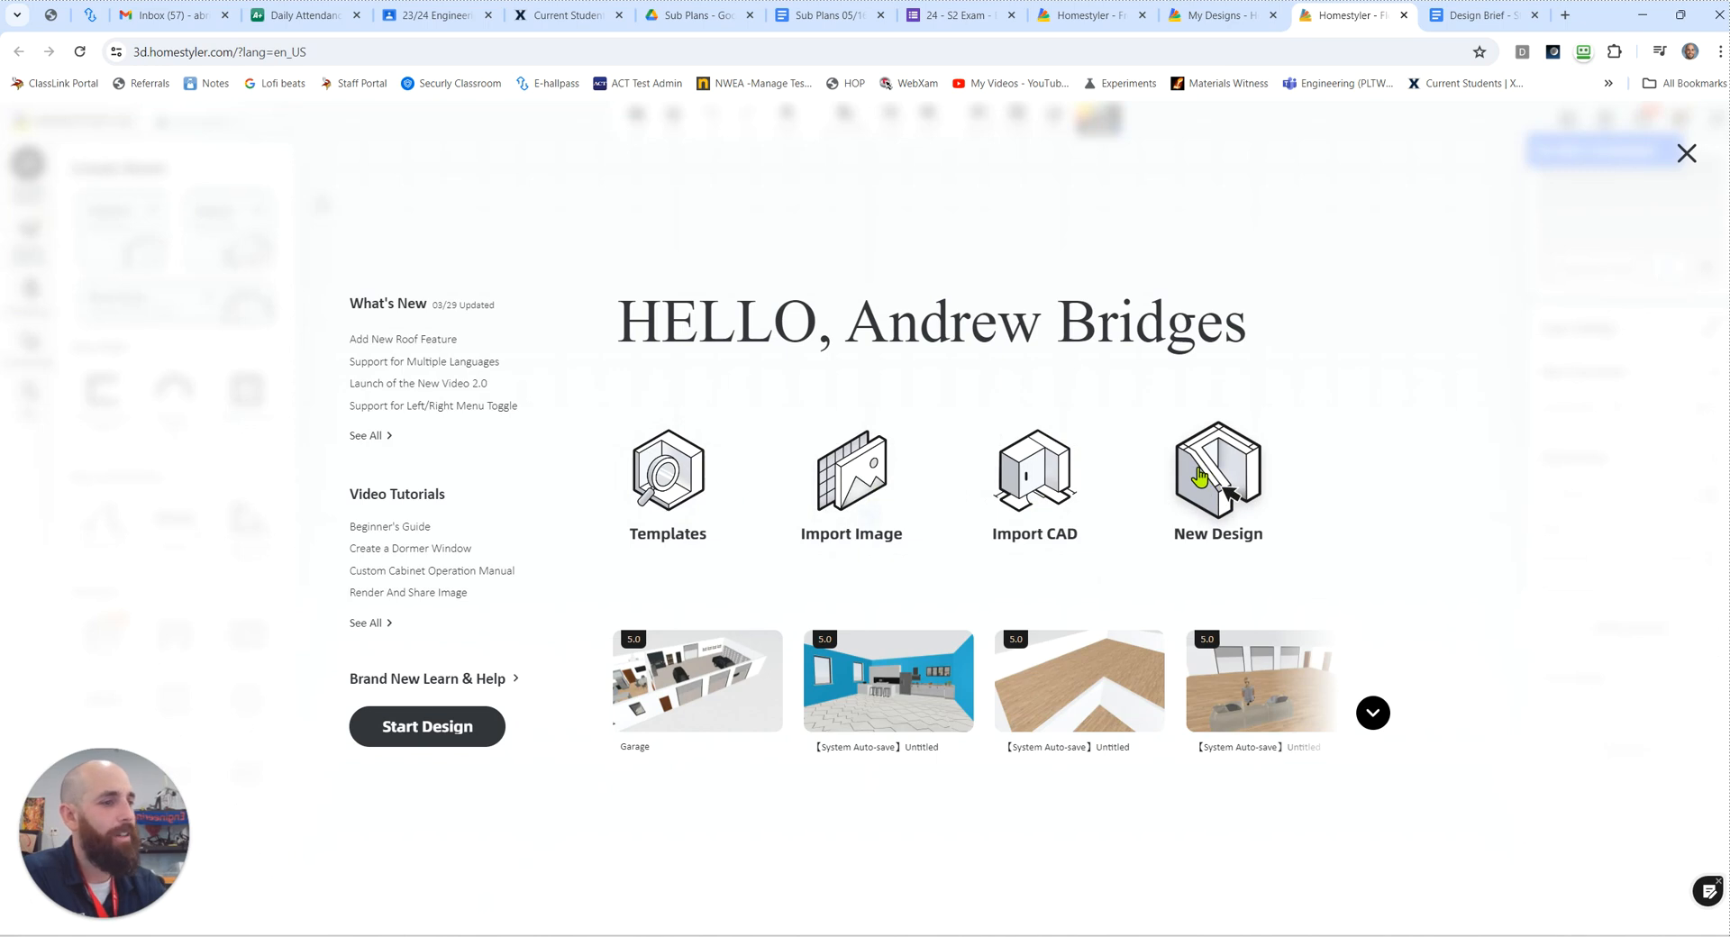
left_click(442, 726)
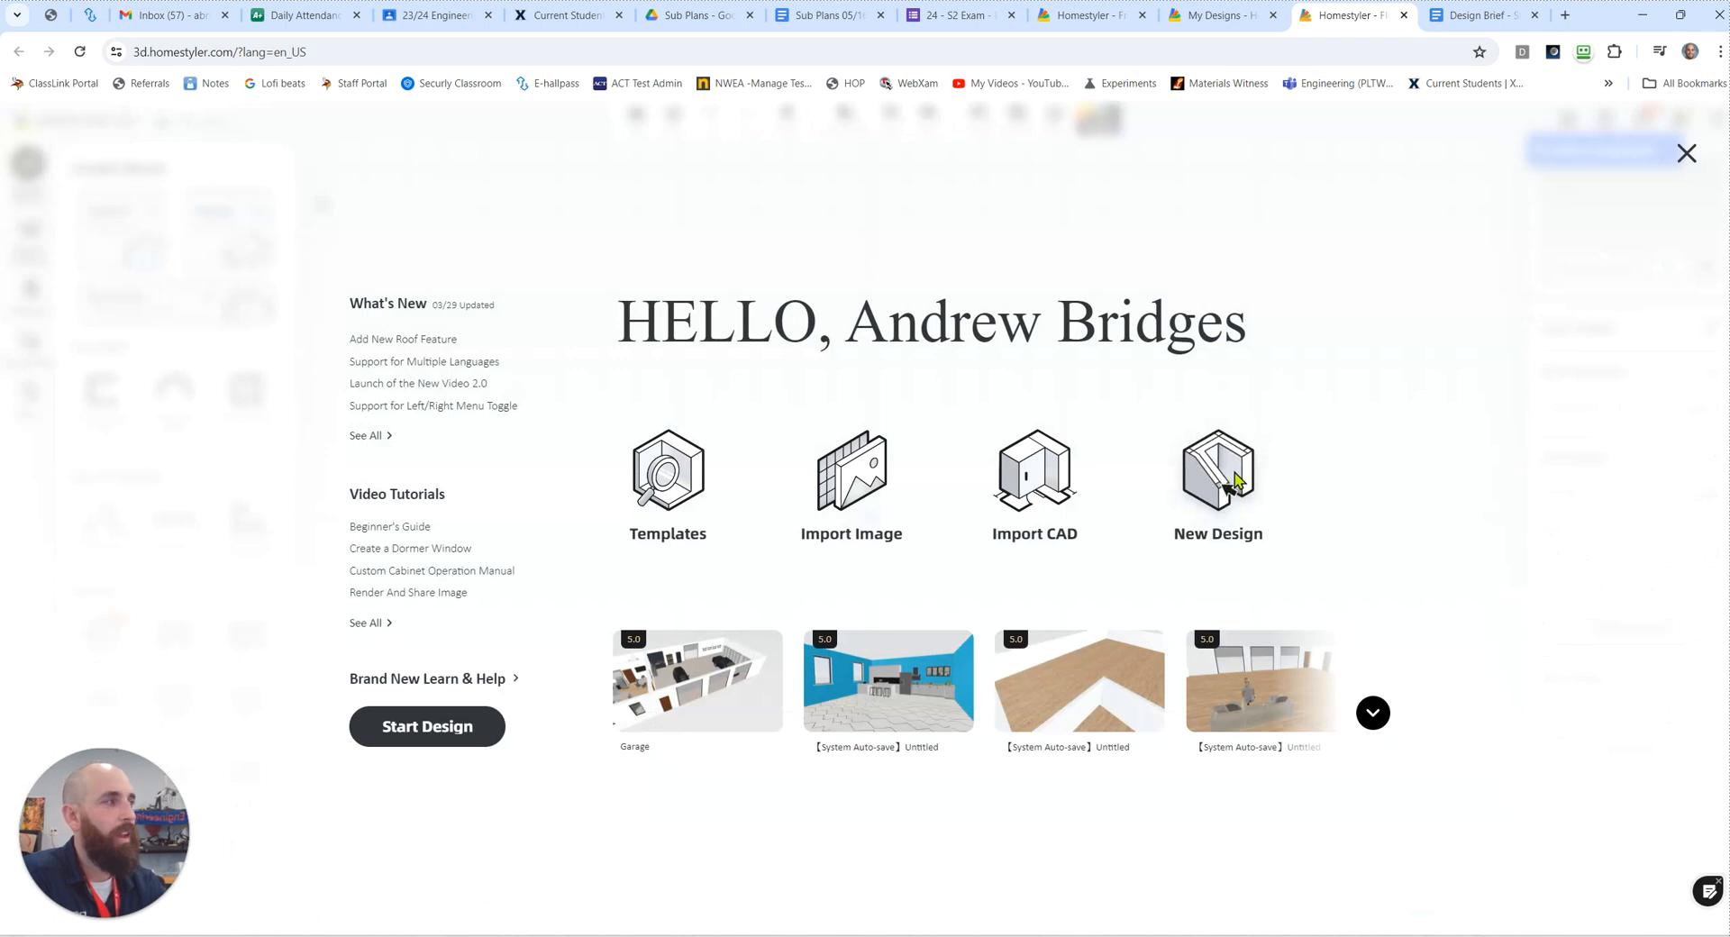
left_click(1226, 484)
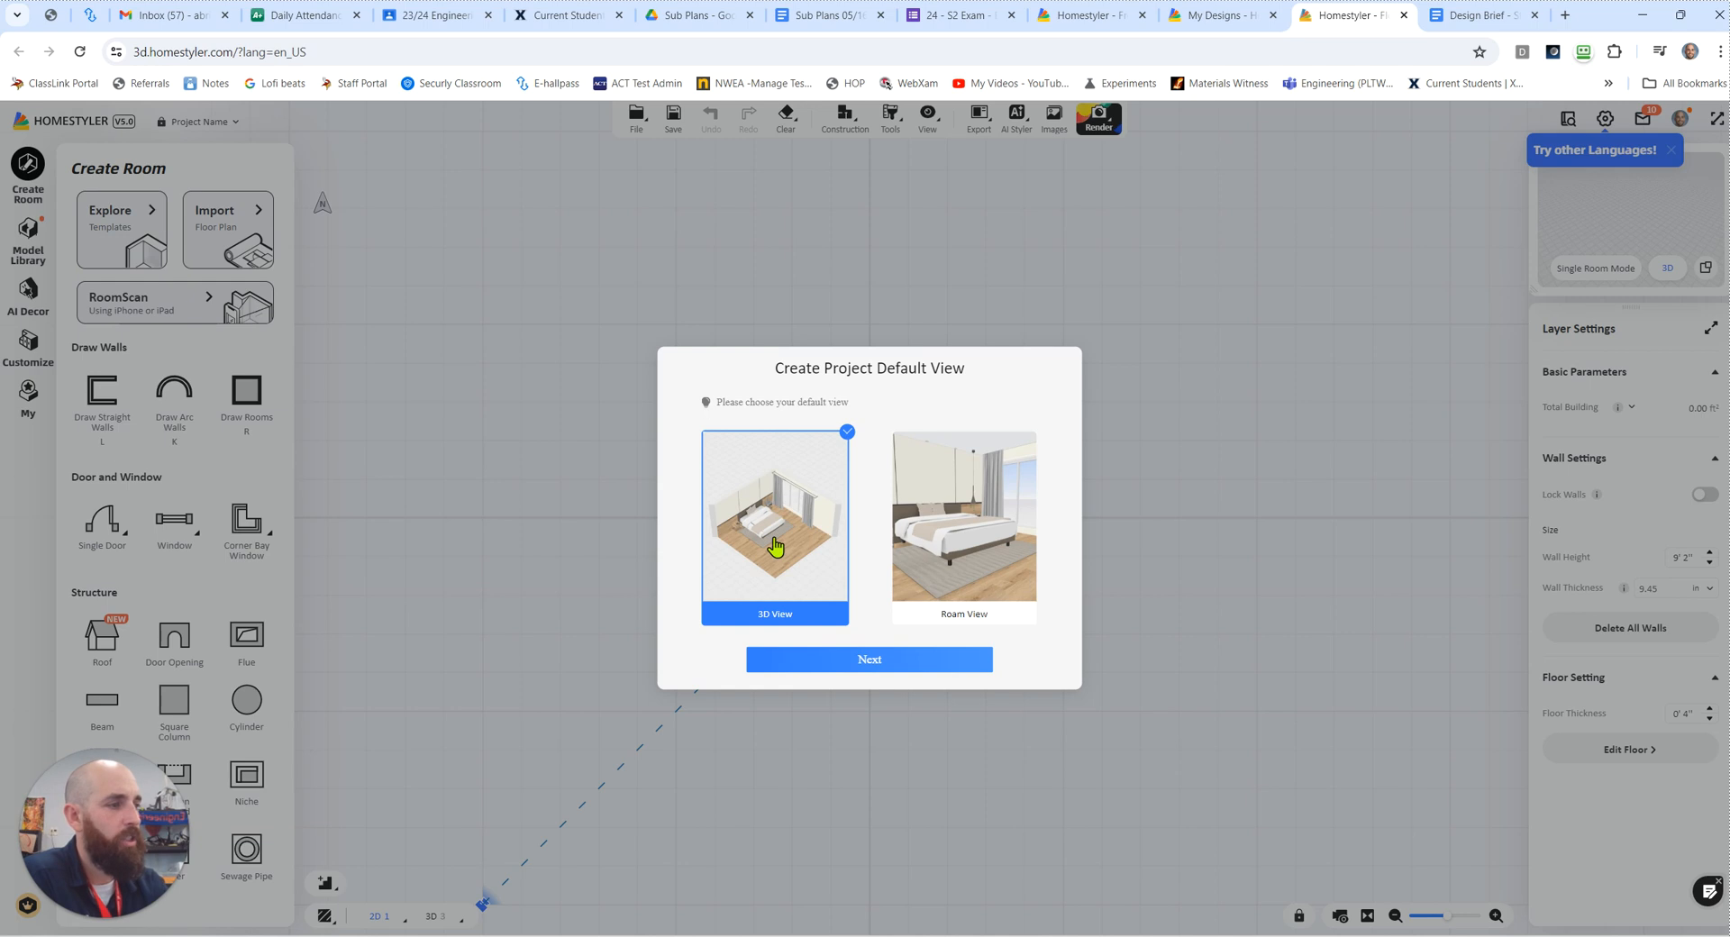
Step: Accept 3D View as the project's default view and "Left to rotate, right to pan" as the mouse setting
left_click(870, 663)
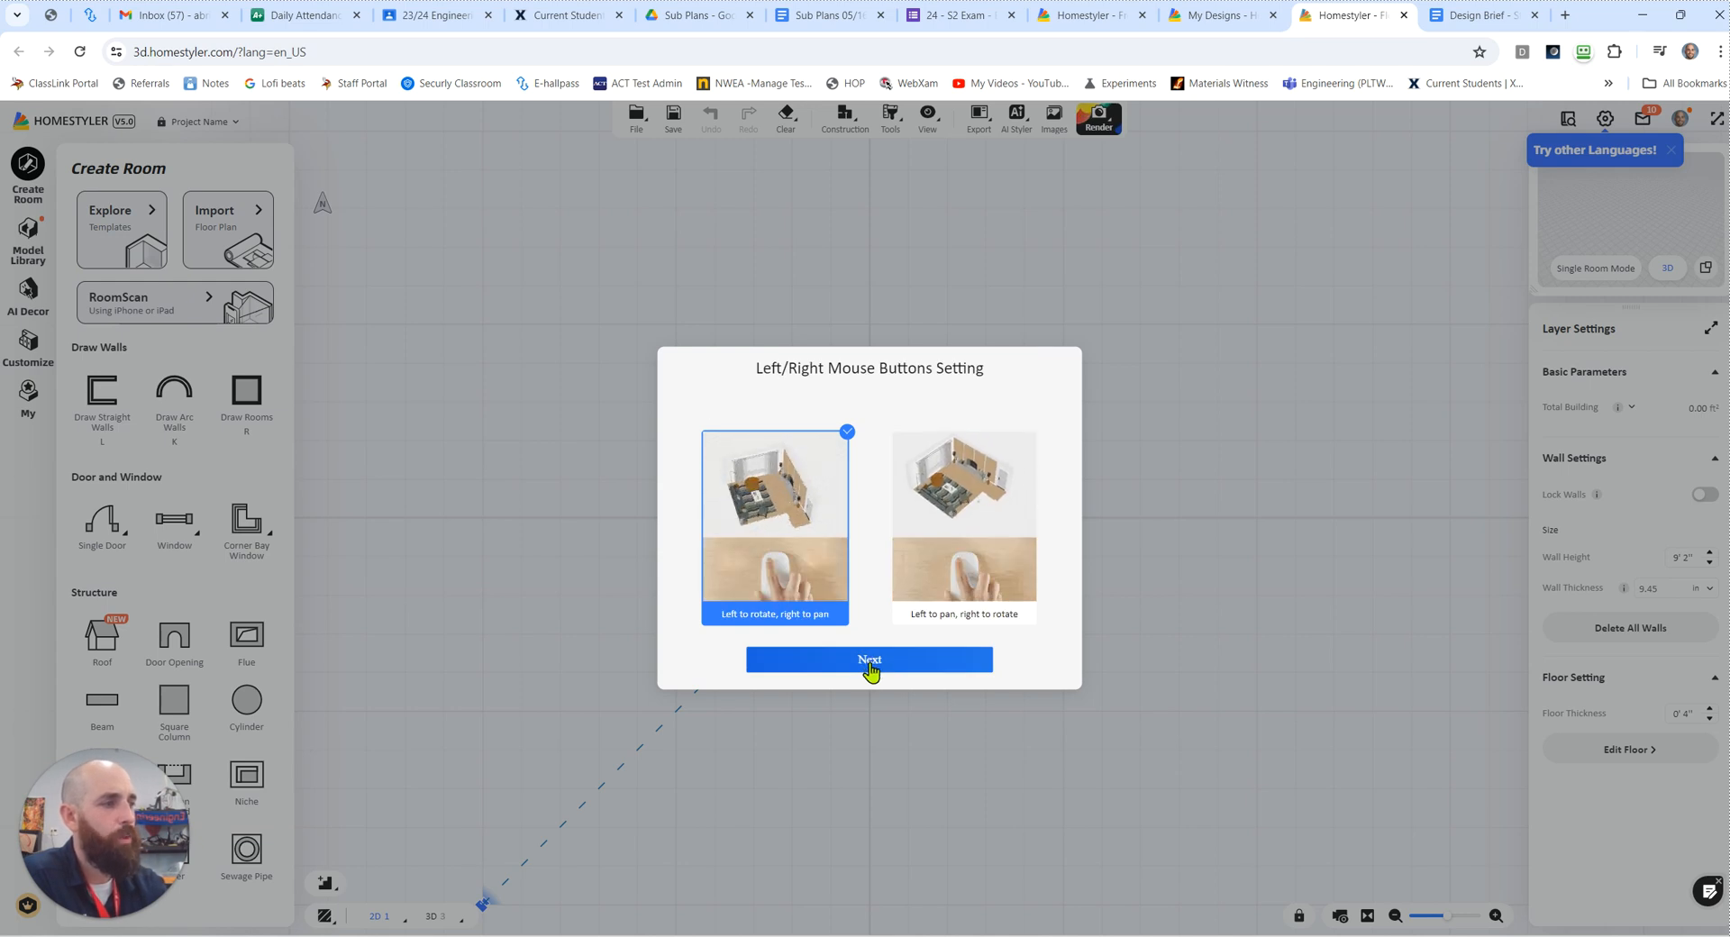
left_click(869, 660)
left_click(869, 664)
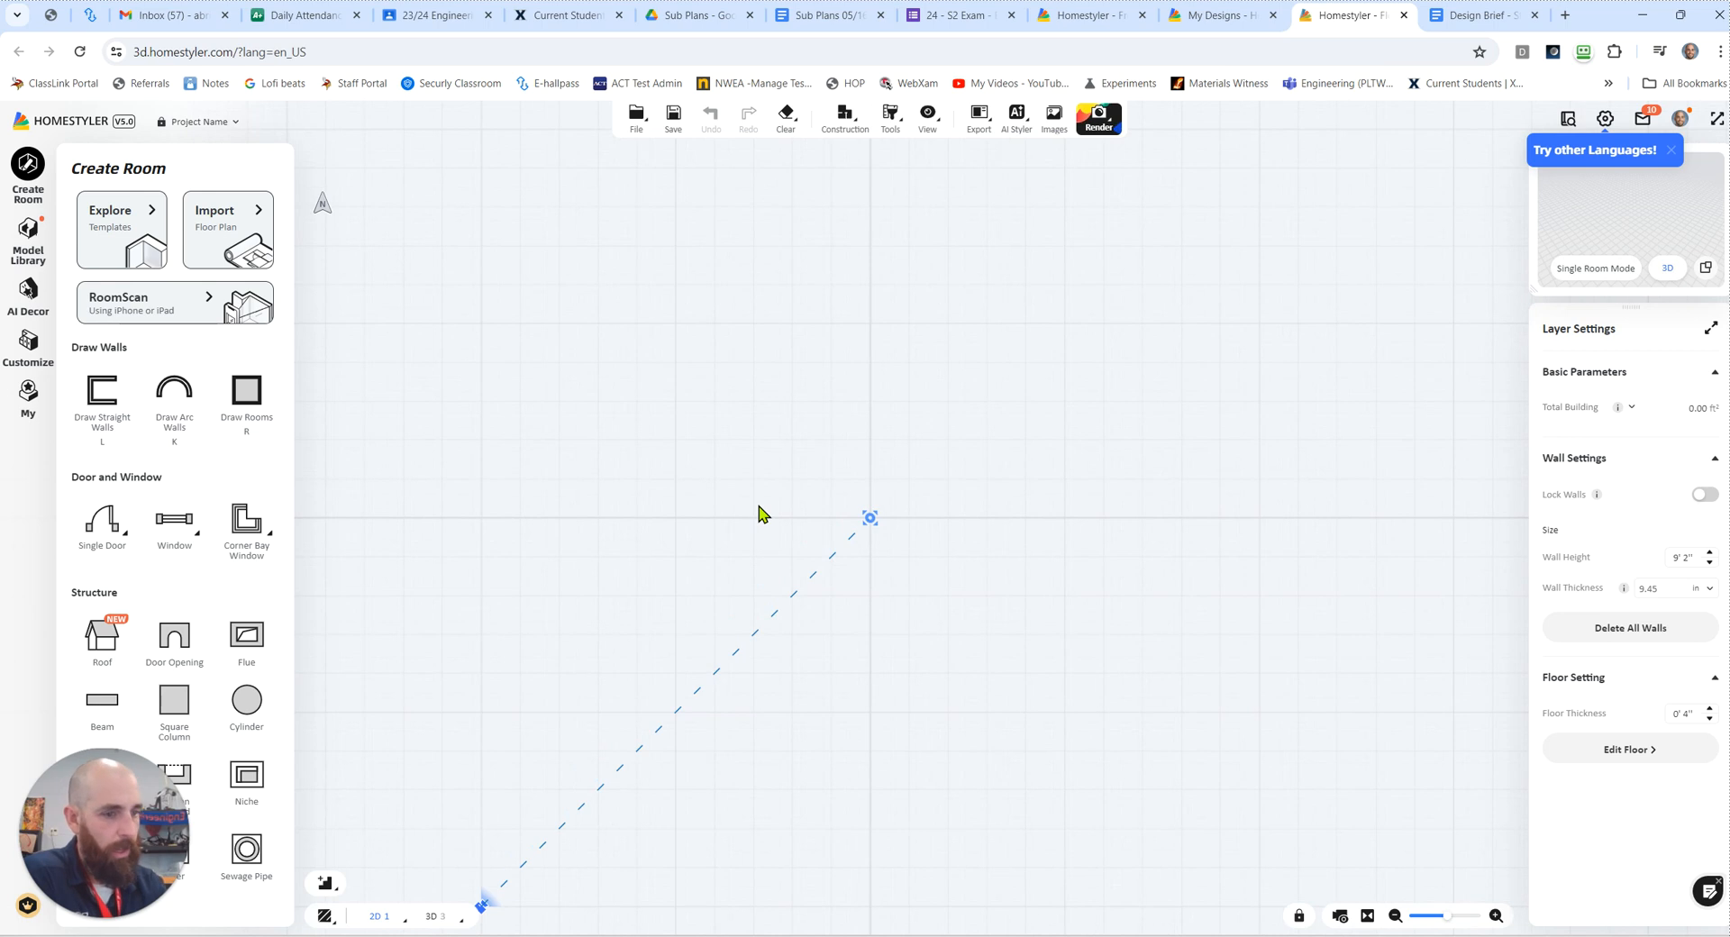
Step: Move the camera's target point on the empty floor plan closer to the camera marker
scroll(762, 507, "down", 2)
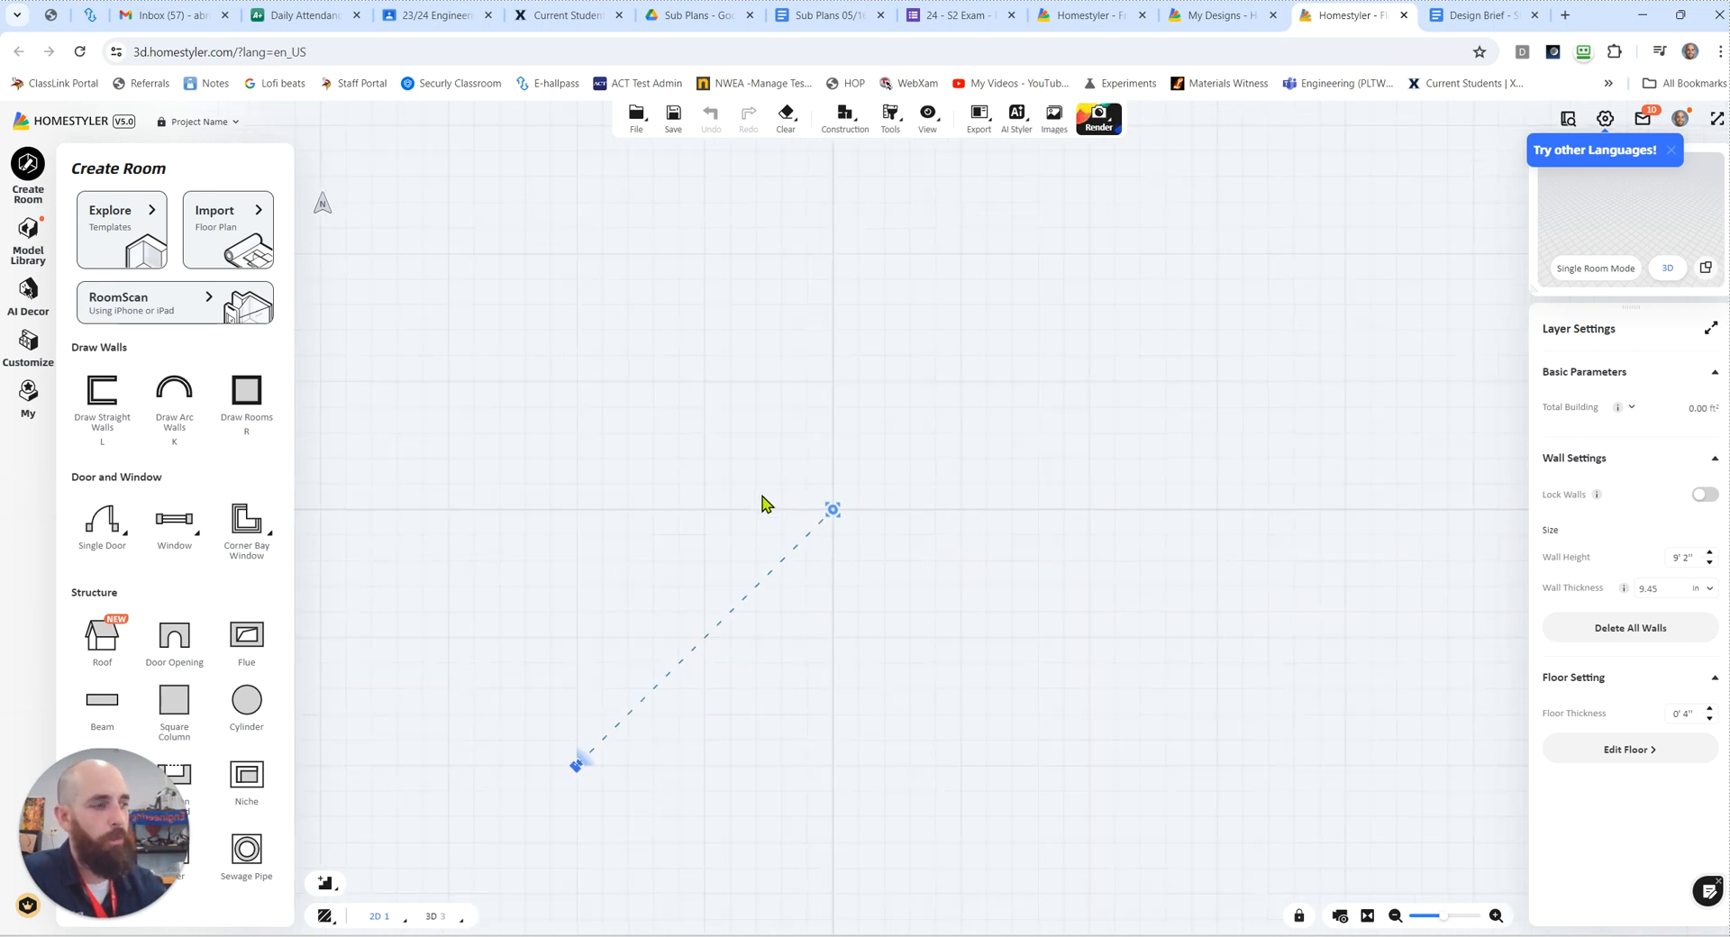
scroll(762, 505, "up", 1)
scroll(762, 505, "down", 1)
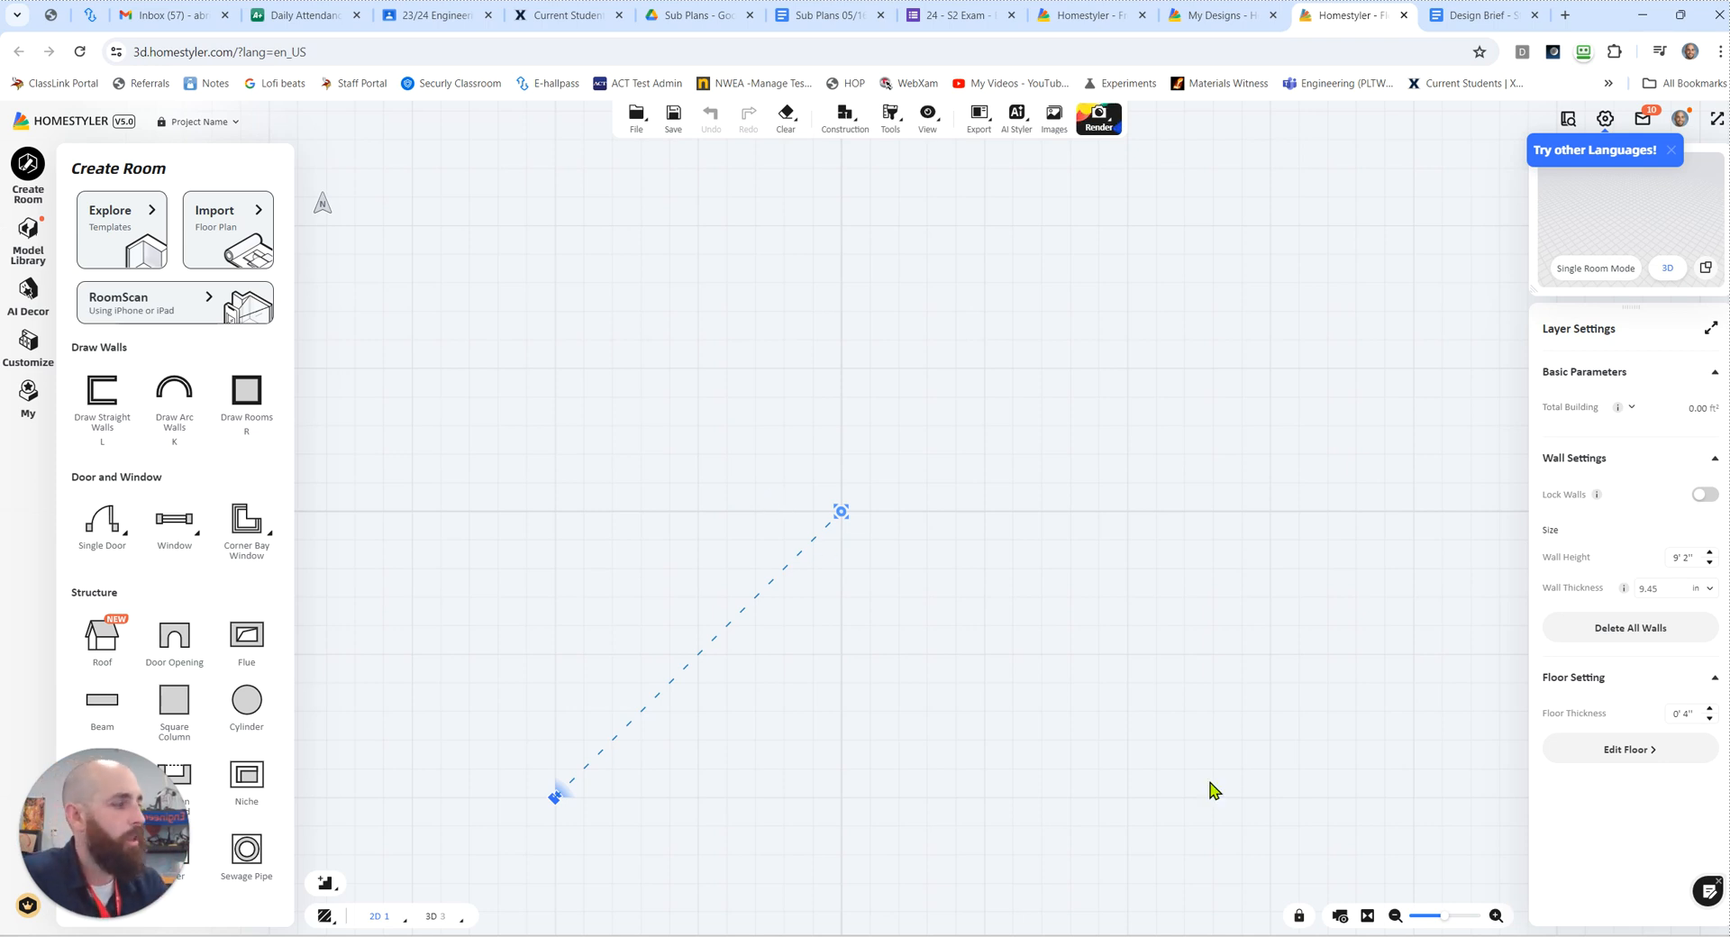
left_click_drag(1444, 918, 1442, 918)
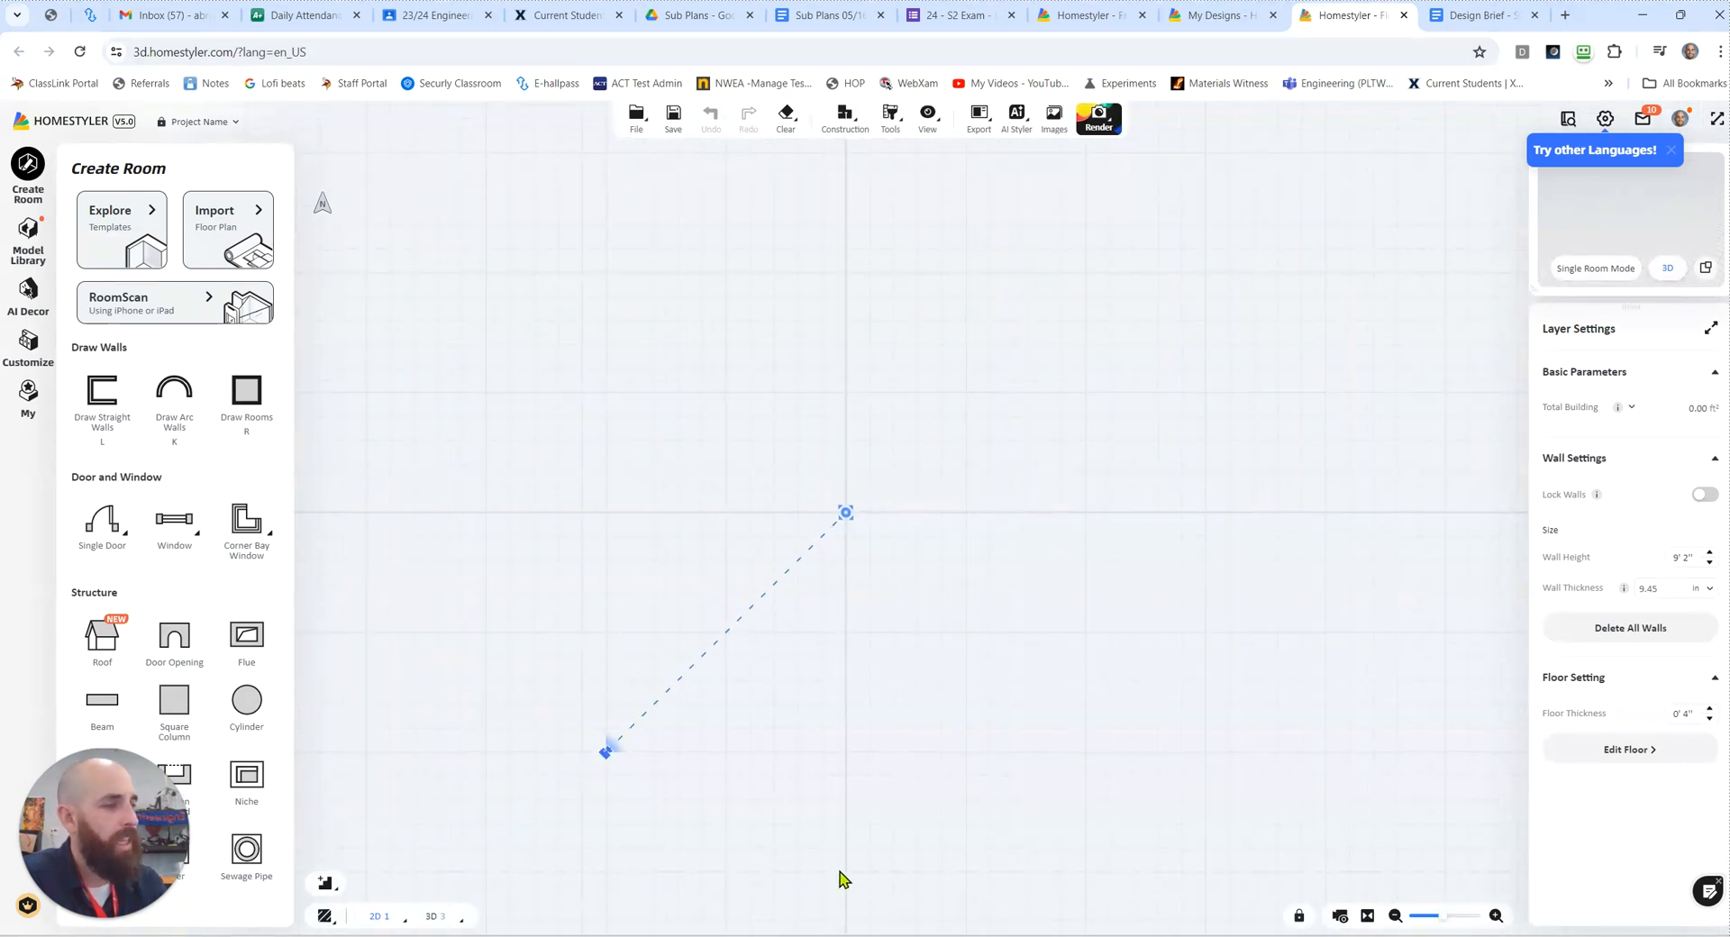
left_click(608, 752)
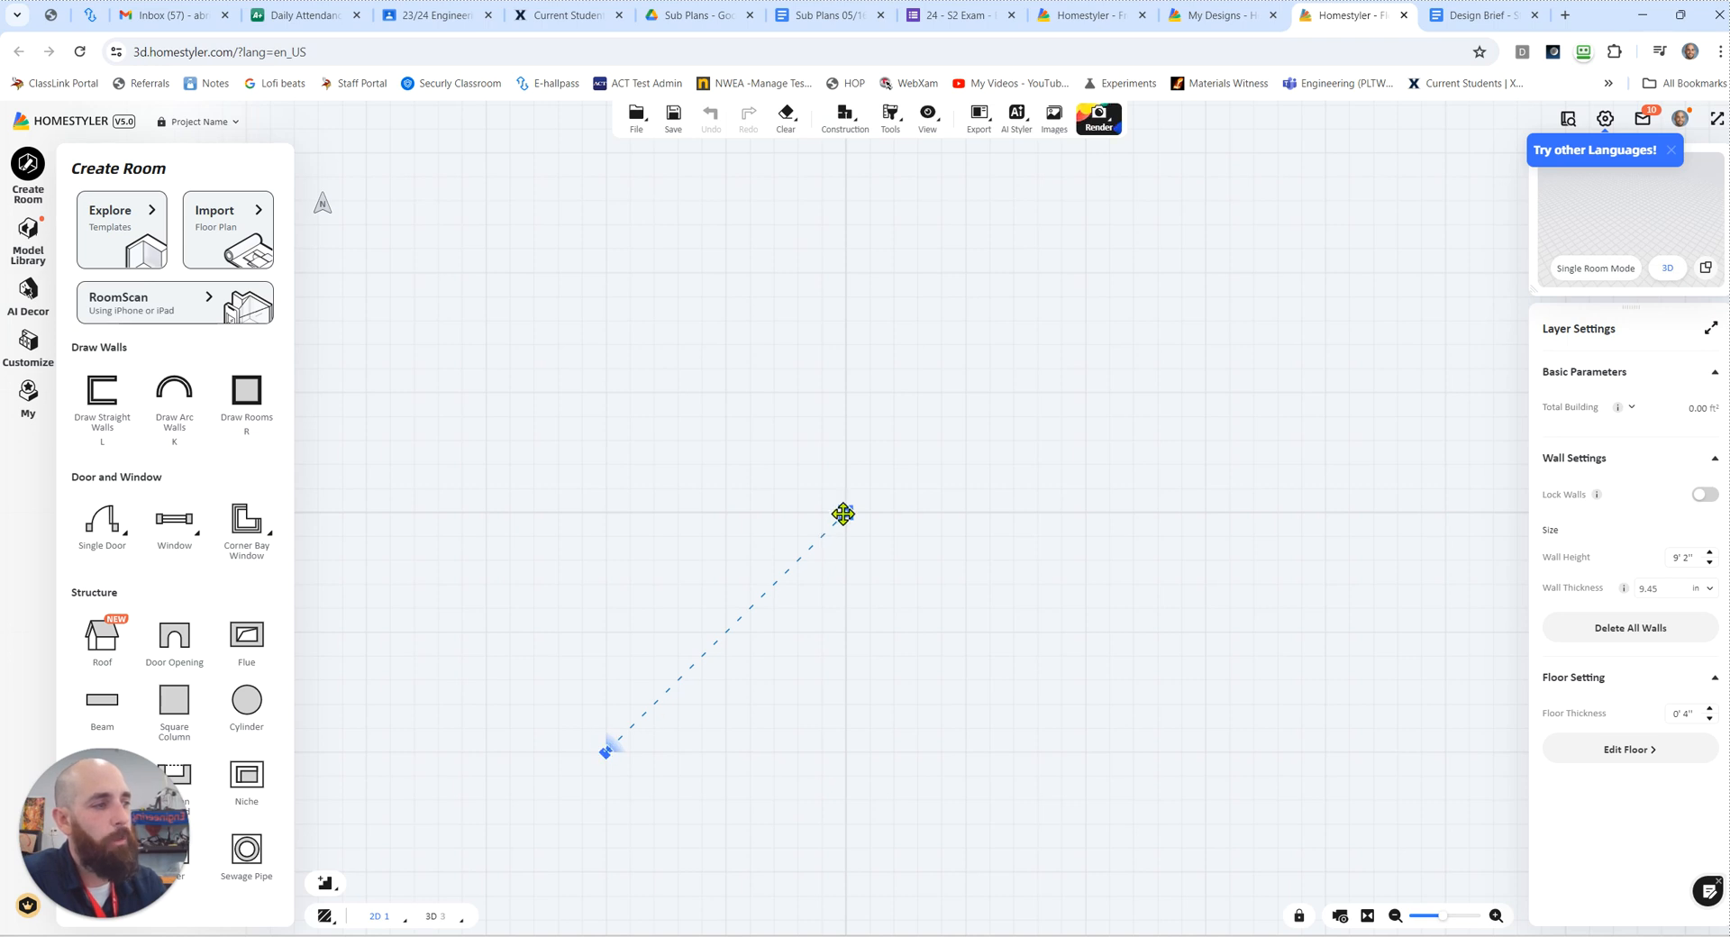
left_click_drag(844, 512, 760, 586)
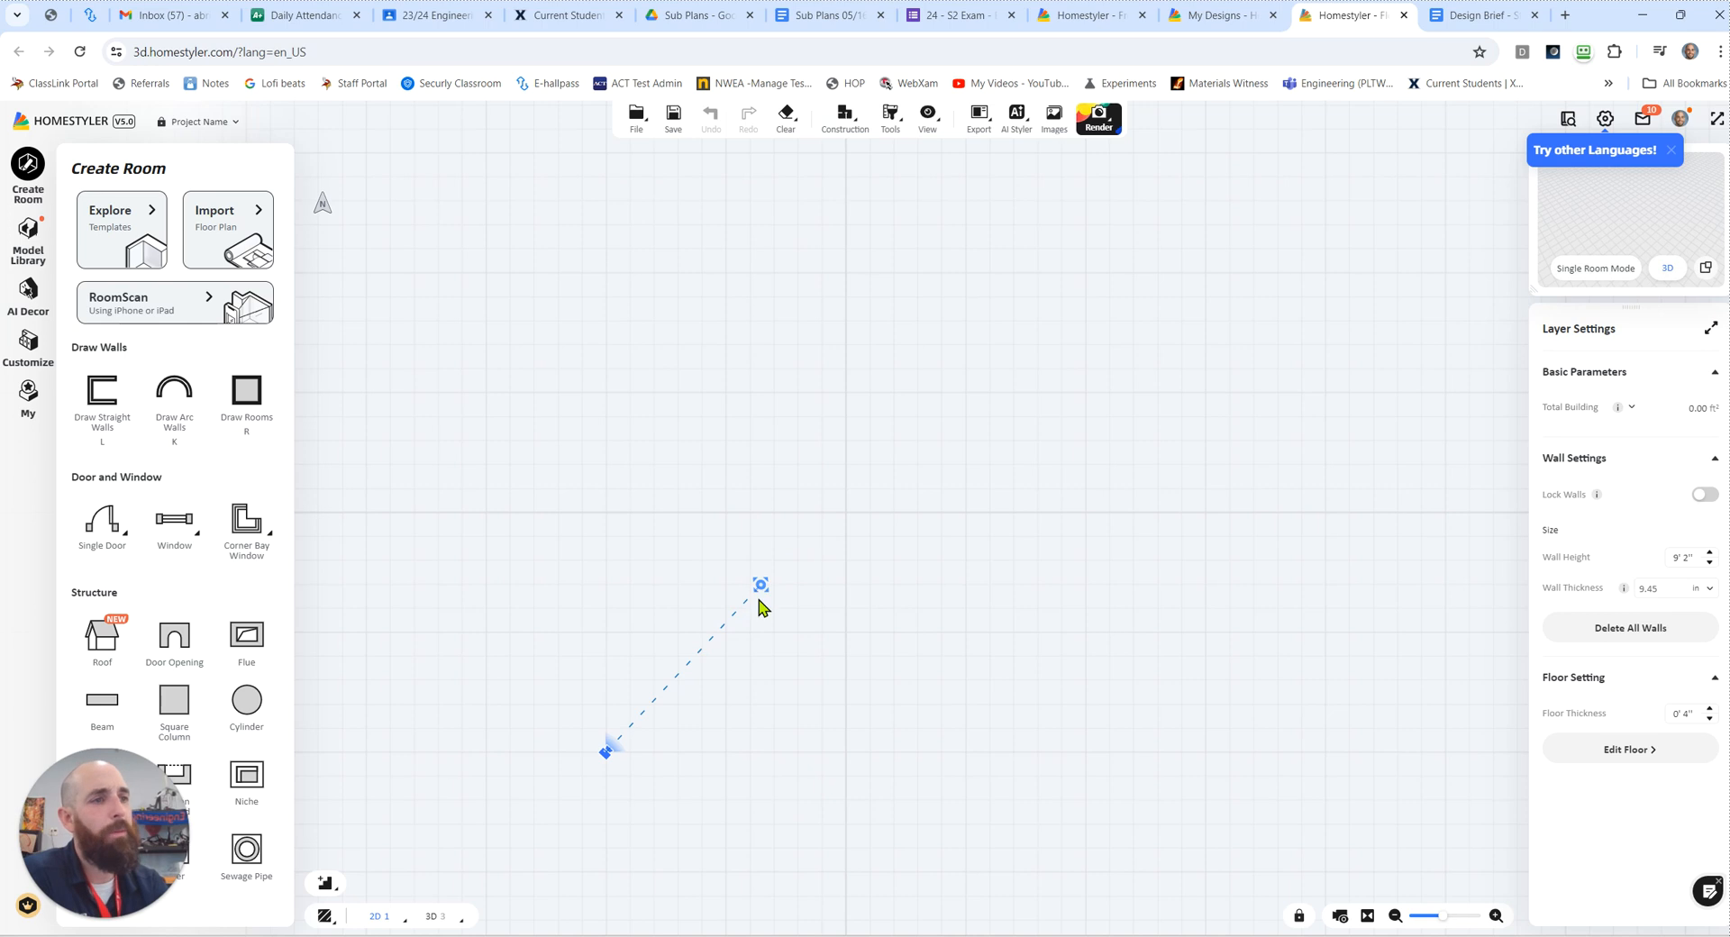
scroll(570, 641, "up", 1)
left_click_drag(568, 644, 612, 561)
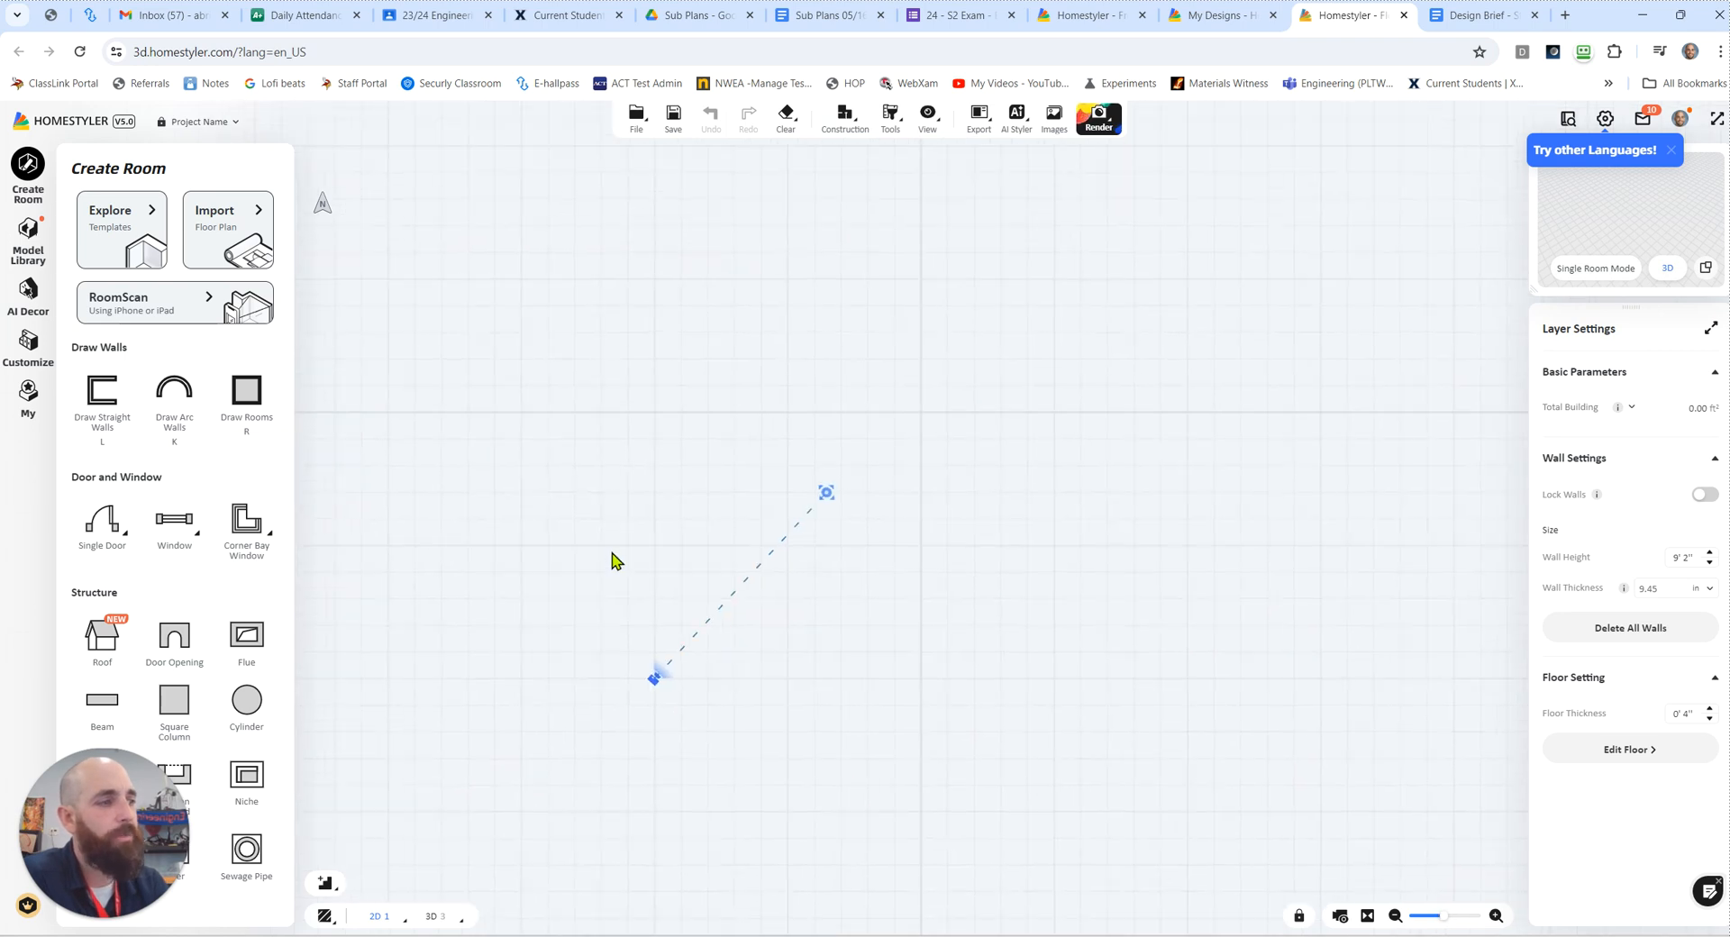
Step: Draw a rectangular room about 40' 1" by 24' 1" around the camera, and leave the room drawing tool
left_click(255, 403)
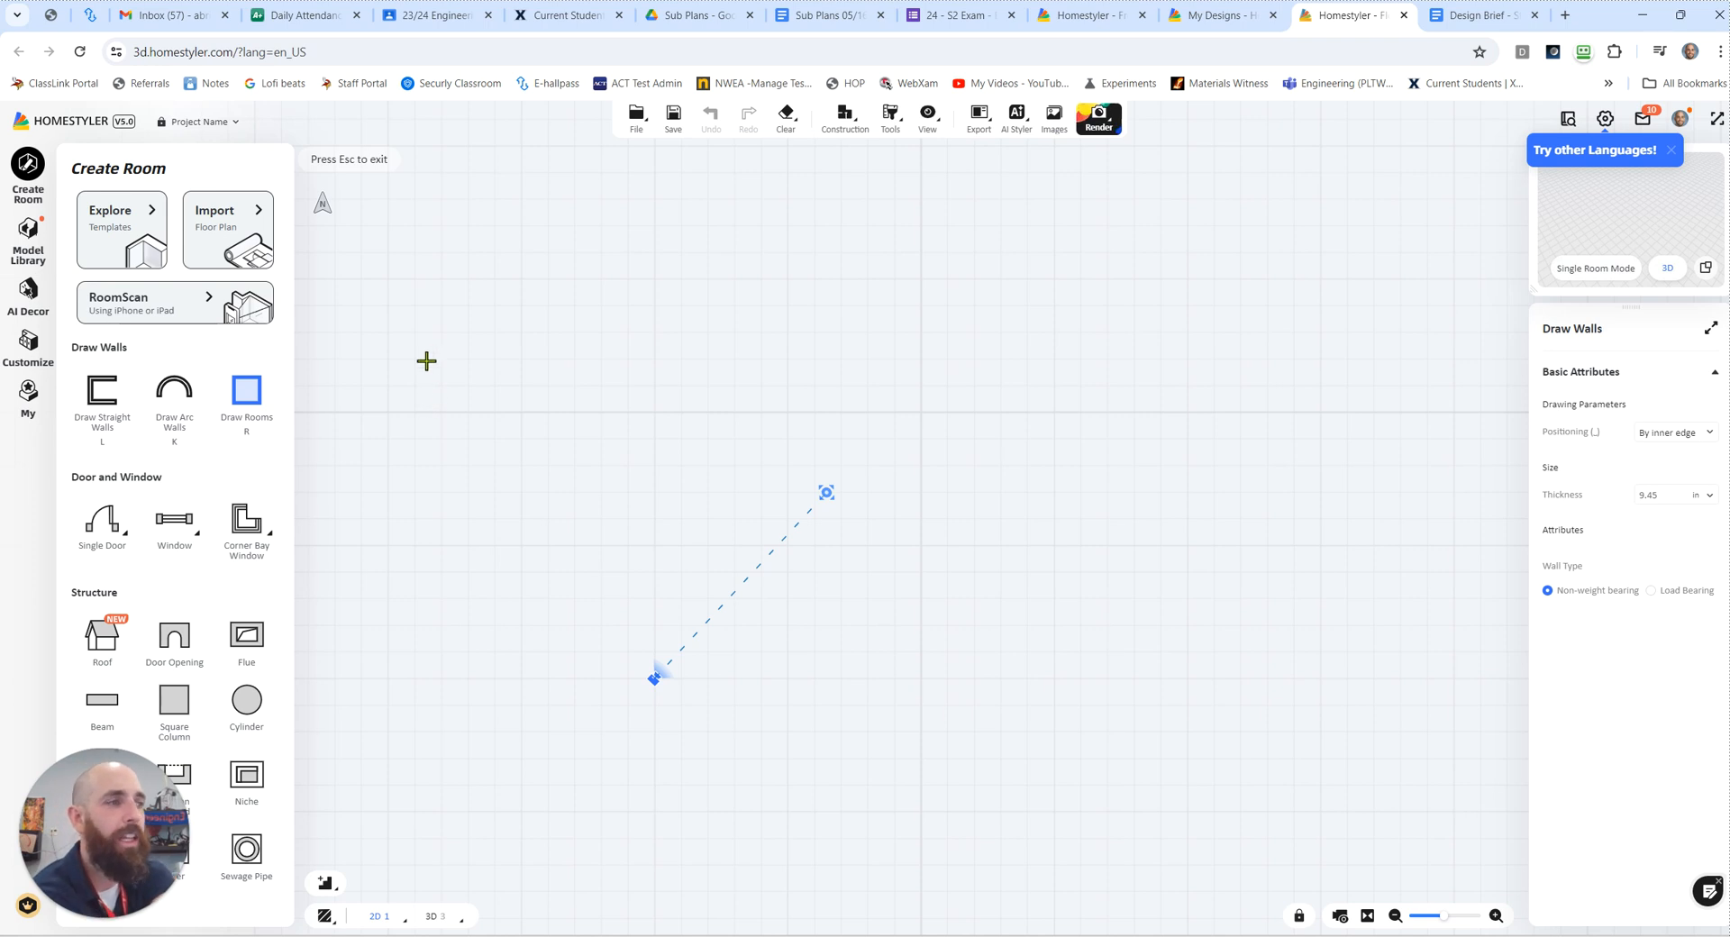
left_click(404, 342)
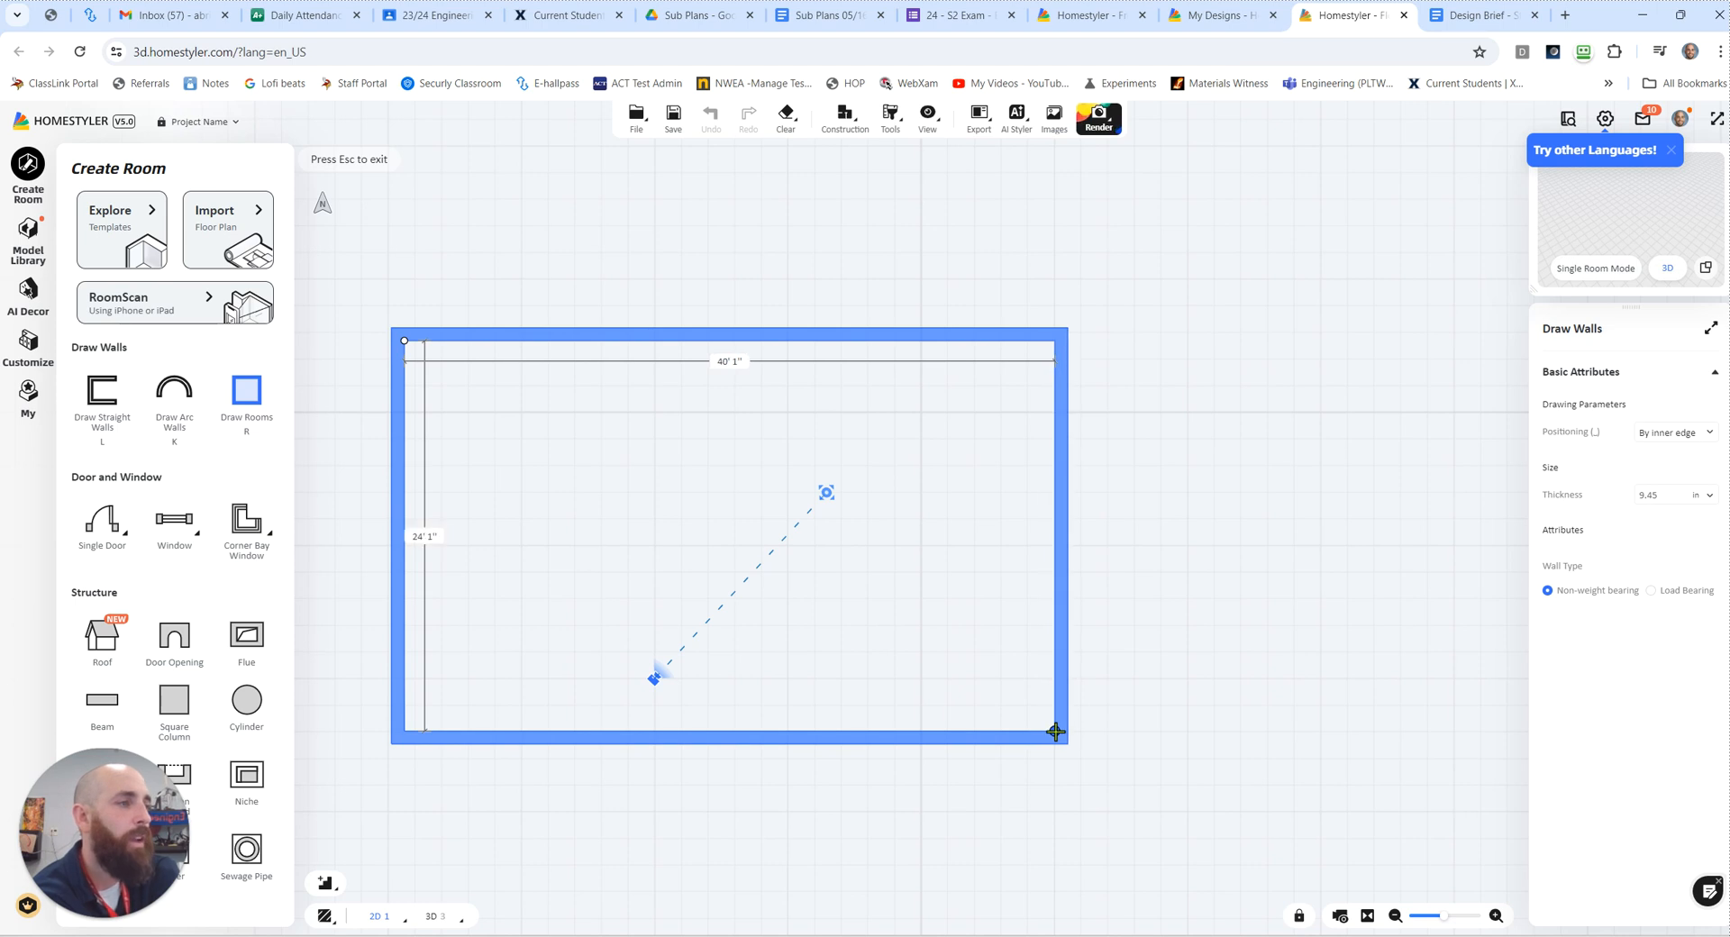
left_click(1055, 732)
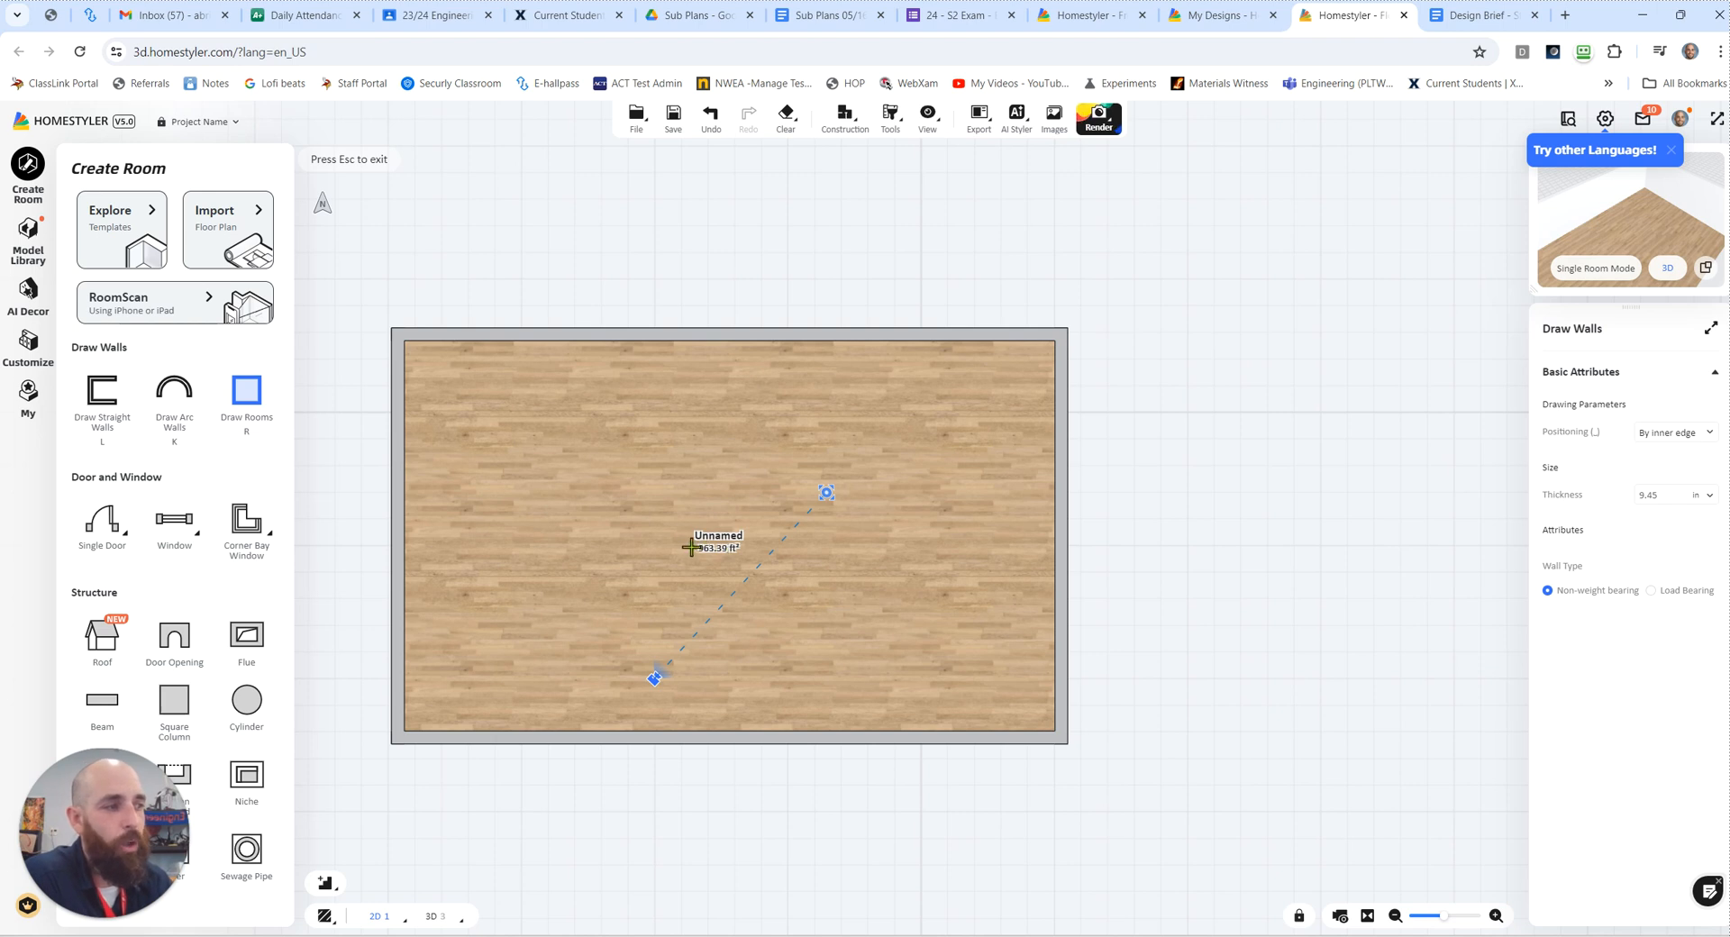
scroll(703, 548, "up", 2)
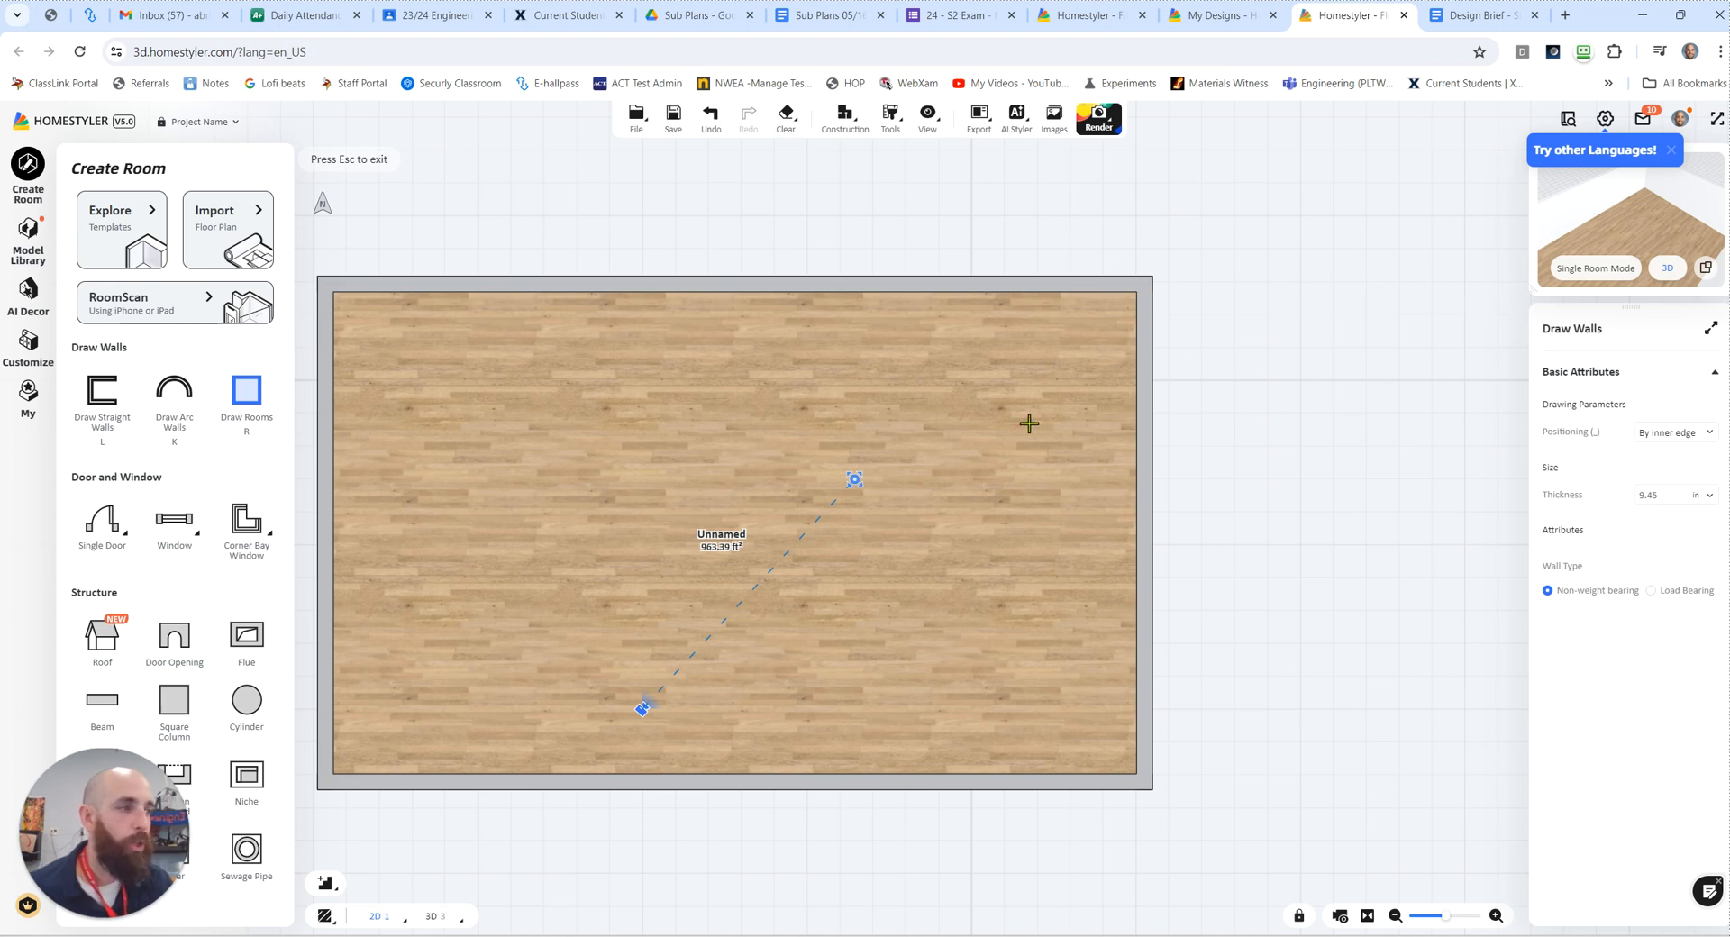
key("Escape")
Step: Check the maximum footprint in the design brief document, then return to the Homestyler floor plan
left_click(1456, 18)
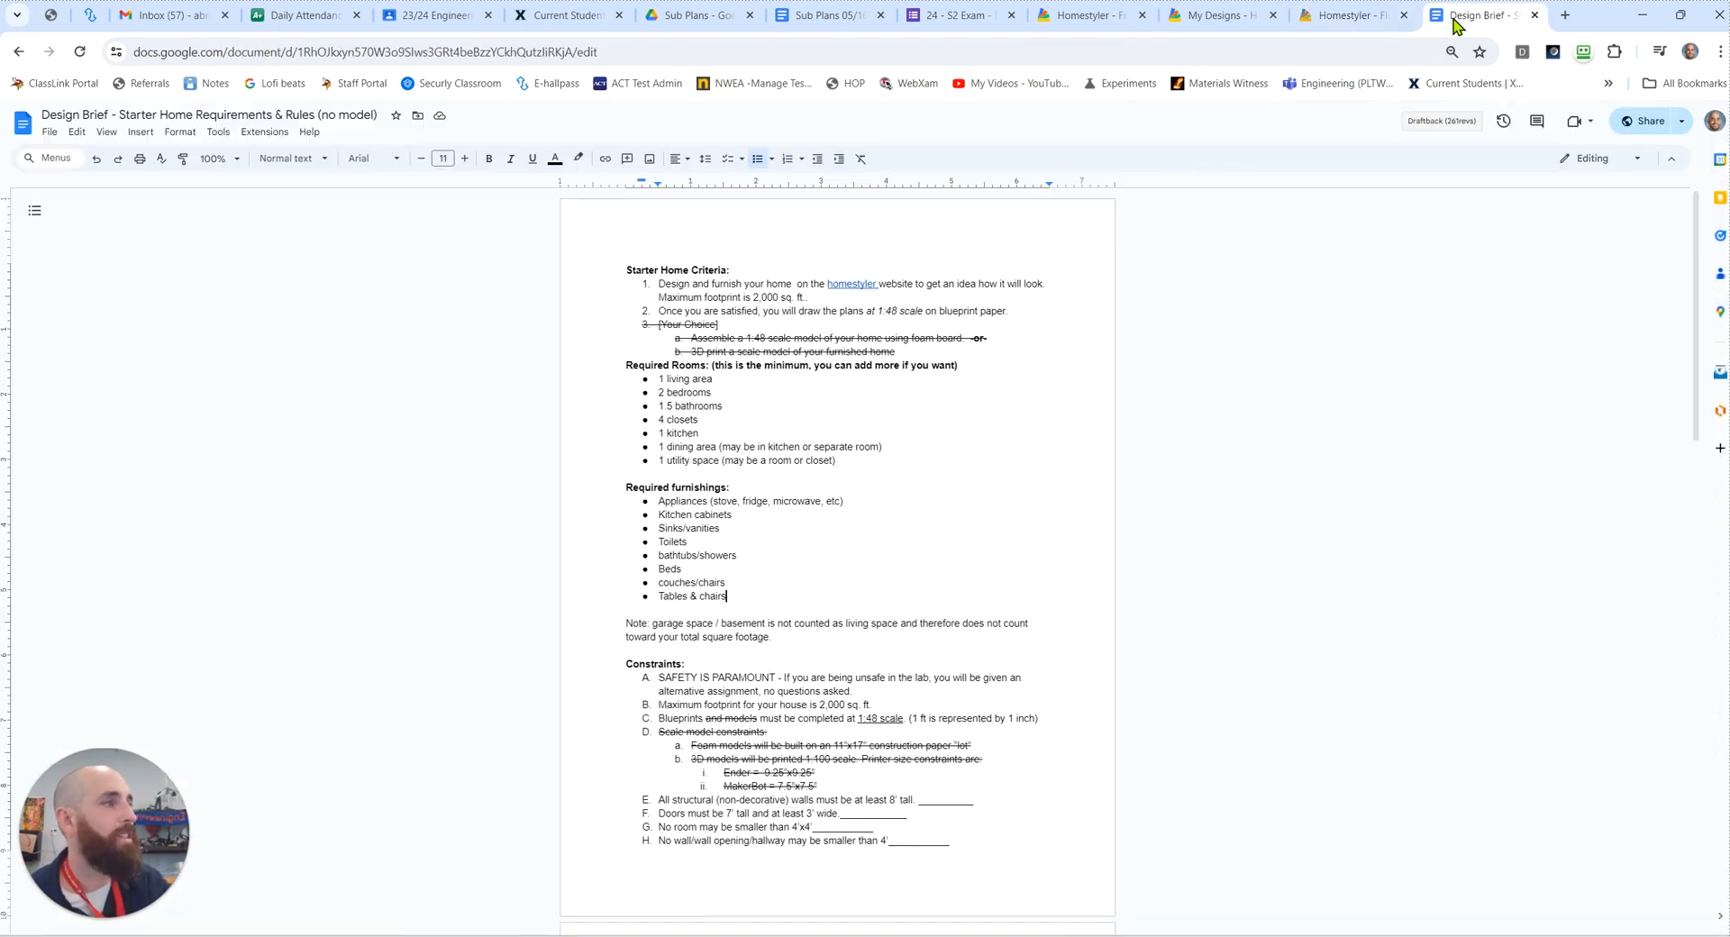
left_click(775, 298)
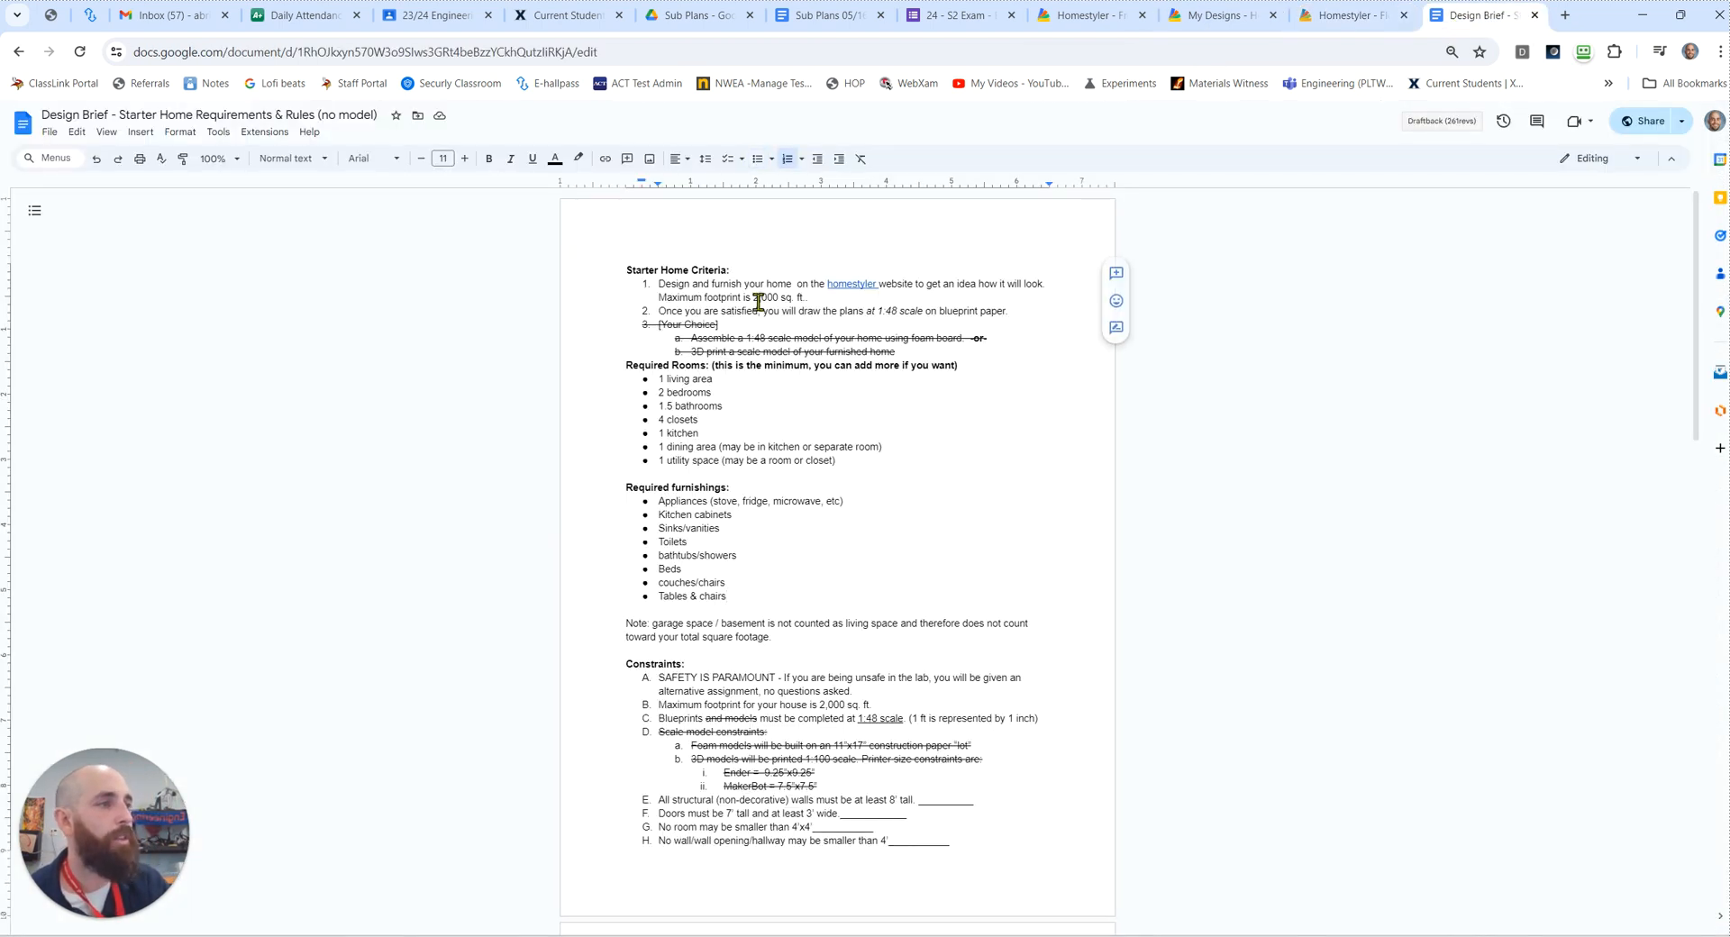
left_click_drag(778, 297, 753, 297)
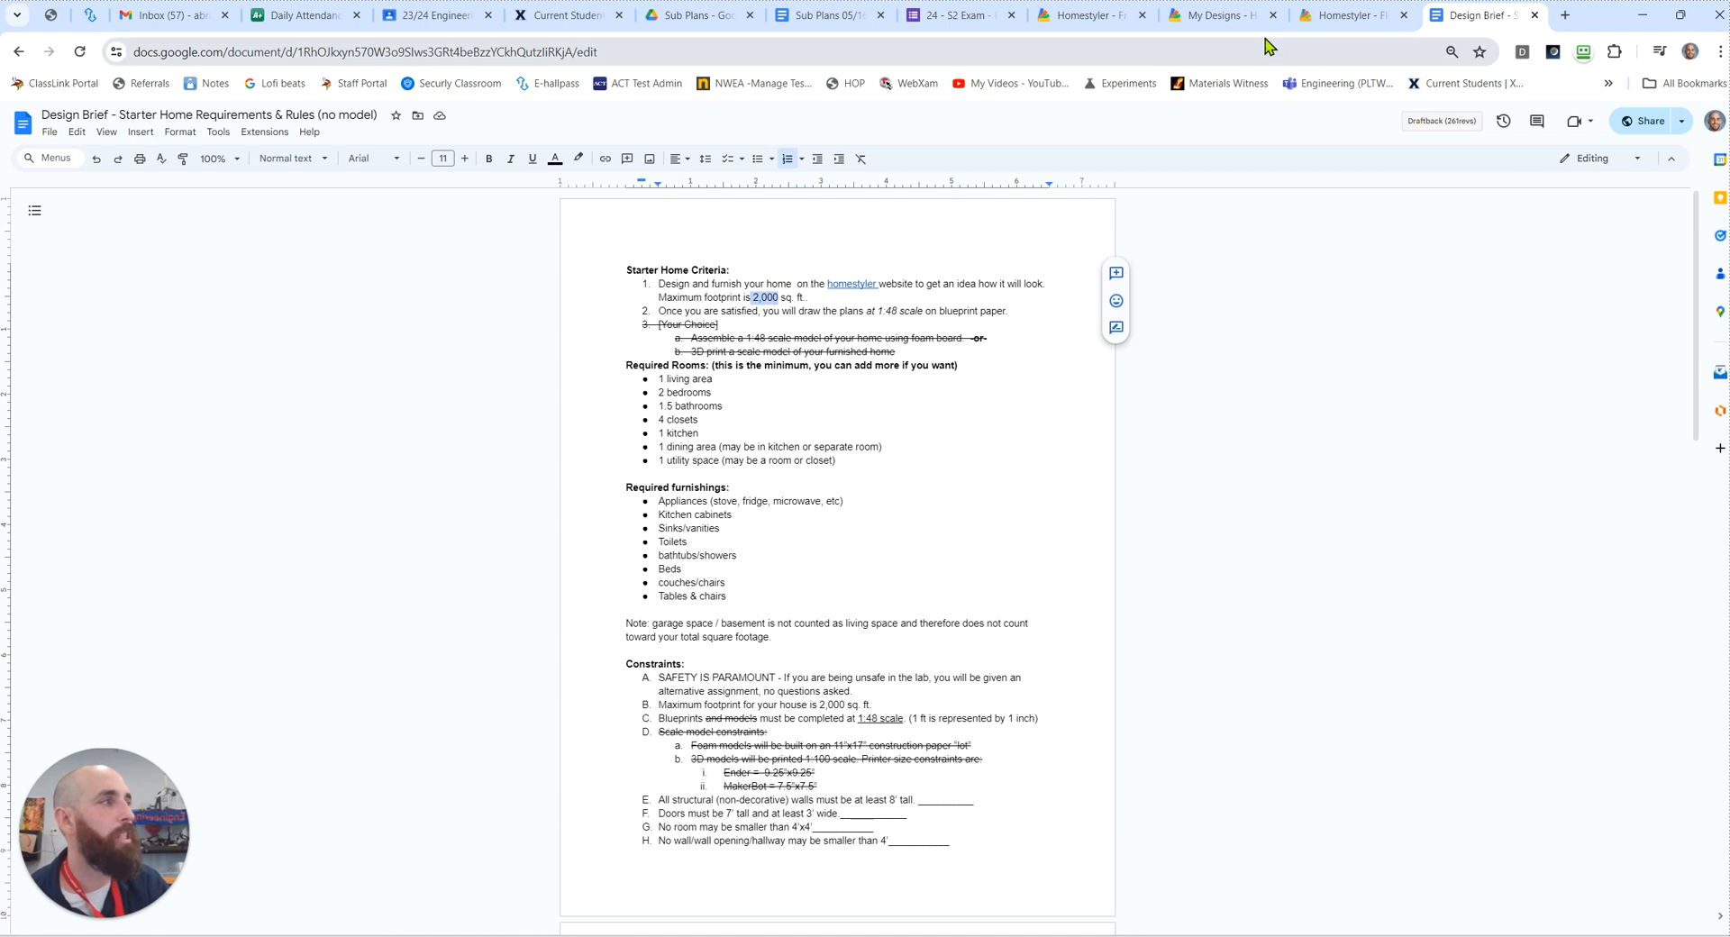
left_click(1335, 18)
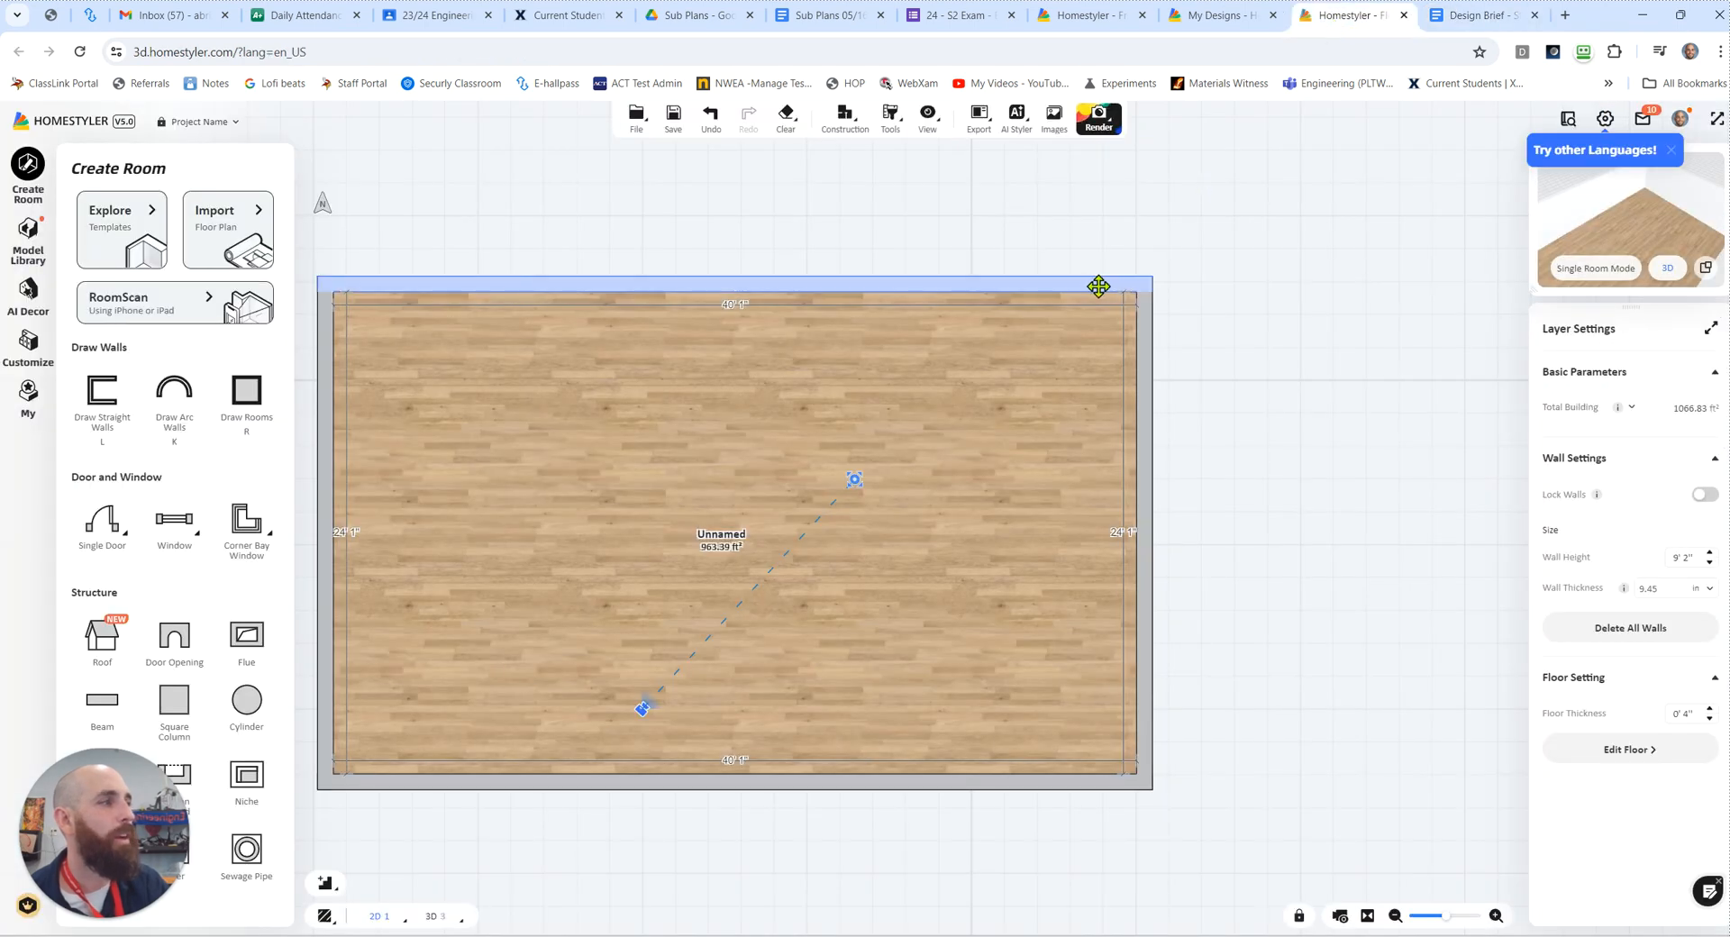
Step: Enlarge the room to about 46' 1" by 36' 8" by moving its right, upper and lower walls outward
left_click_drag(1150, 310, 1271, 309)
left_click_drag(1143, 287, 1124, 209)
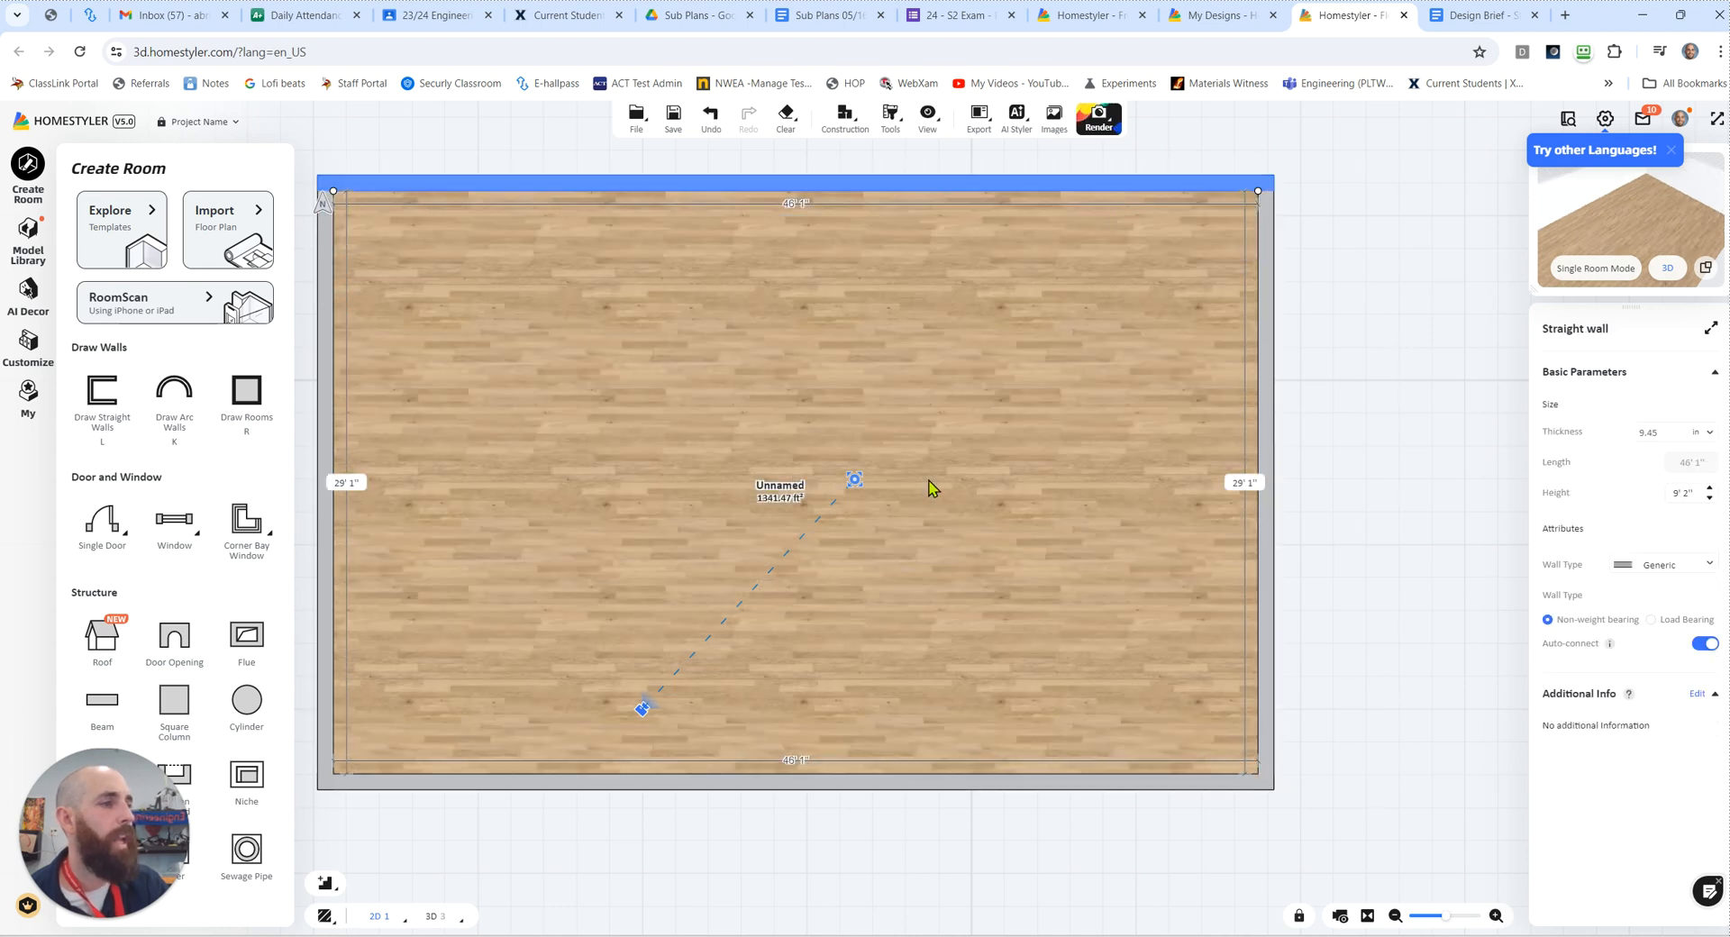
scroll(931, 517, "up", 1)
scroll(932, 517, "down", 3)
left_click_drag(903, 691, 907, 792)
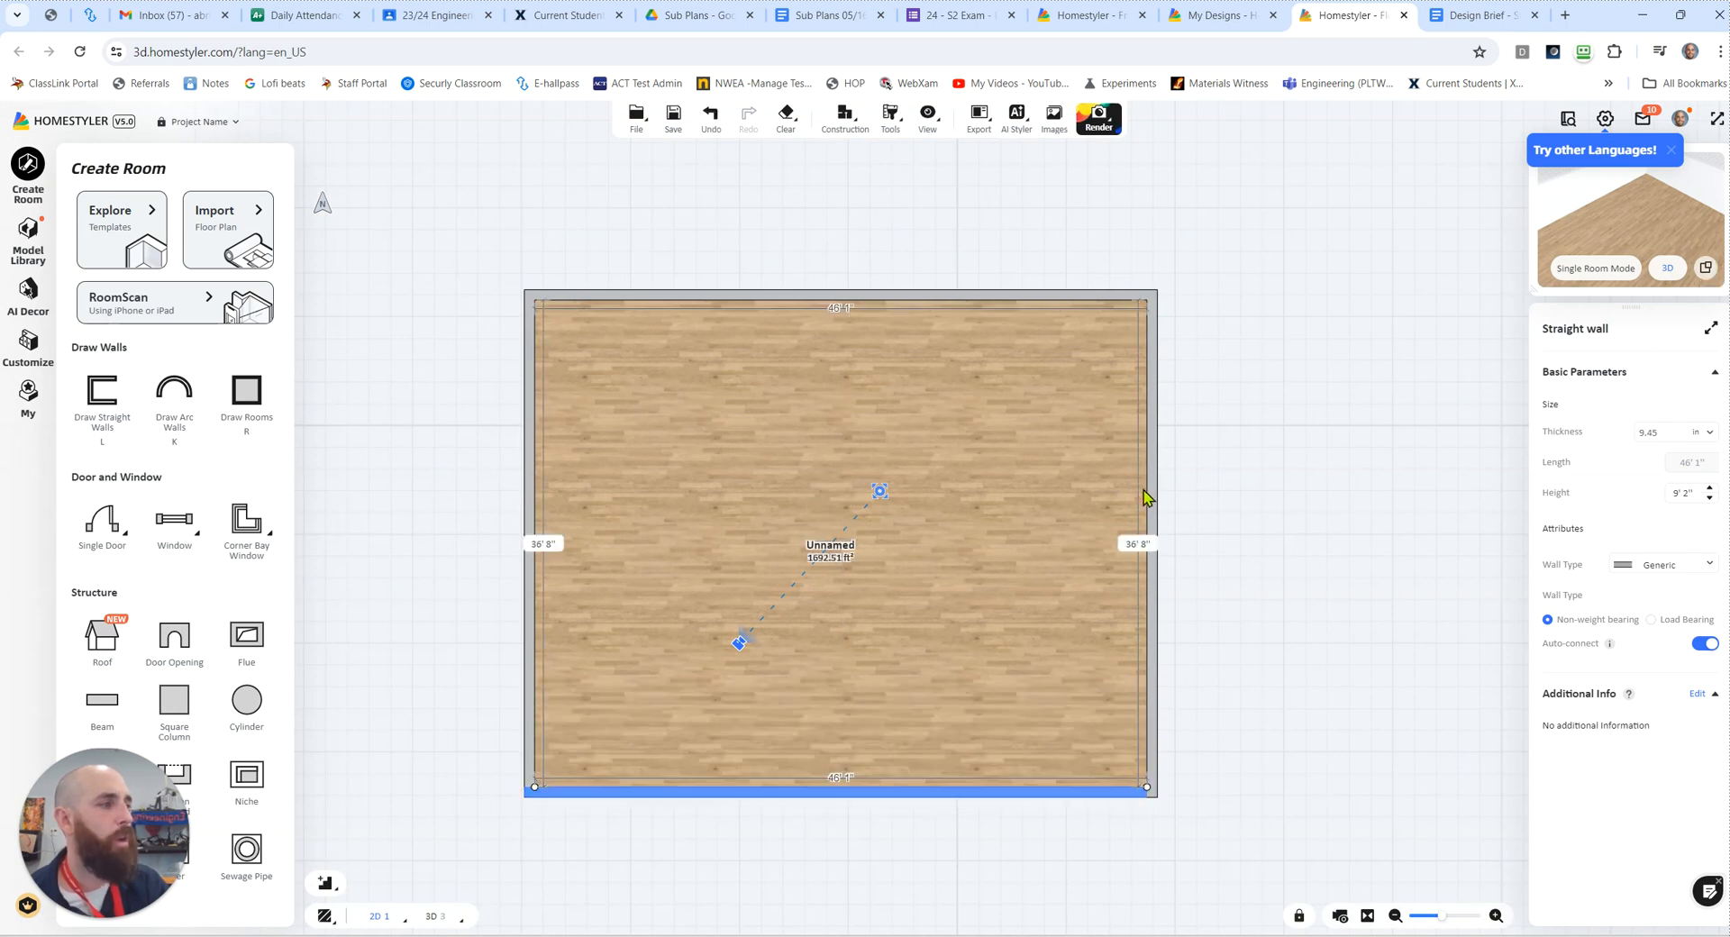
Step: Adjust the right and upper walls until the room is about 55' 4" by 35' 8", and deselect the walls
left_click_drag(1151, 482, 1294, 481)
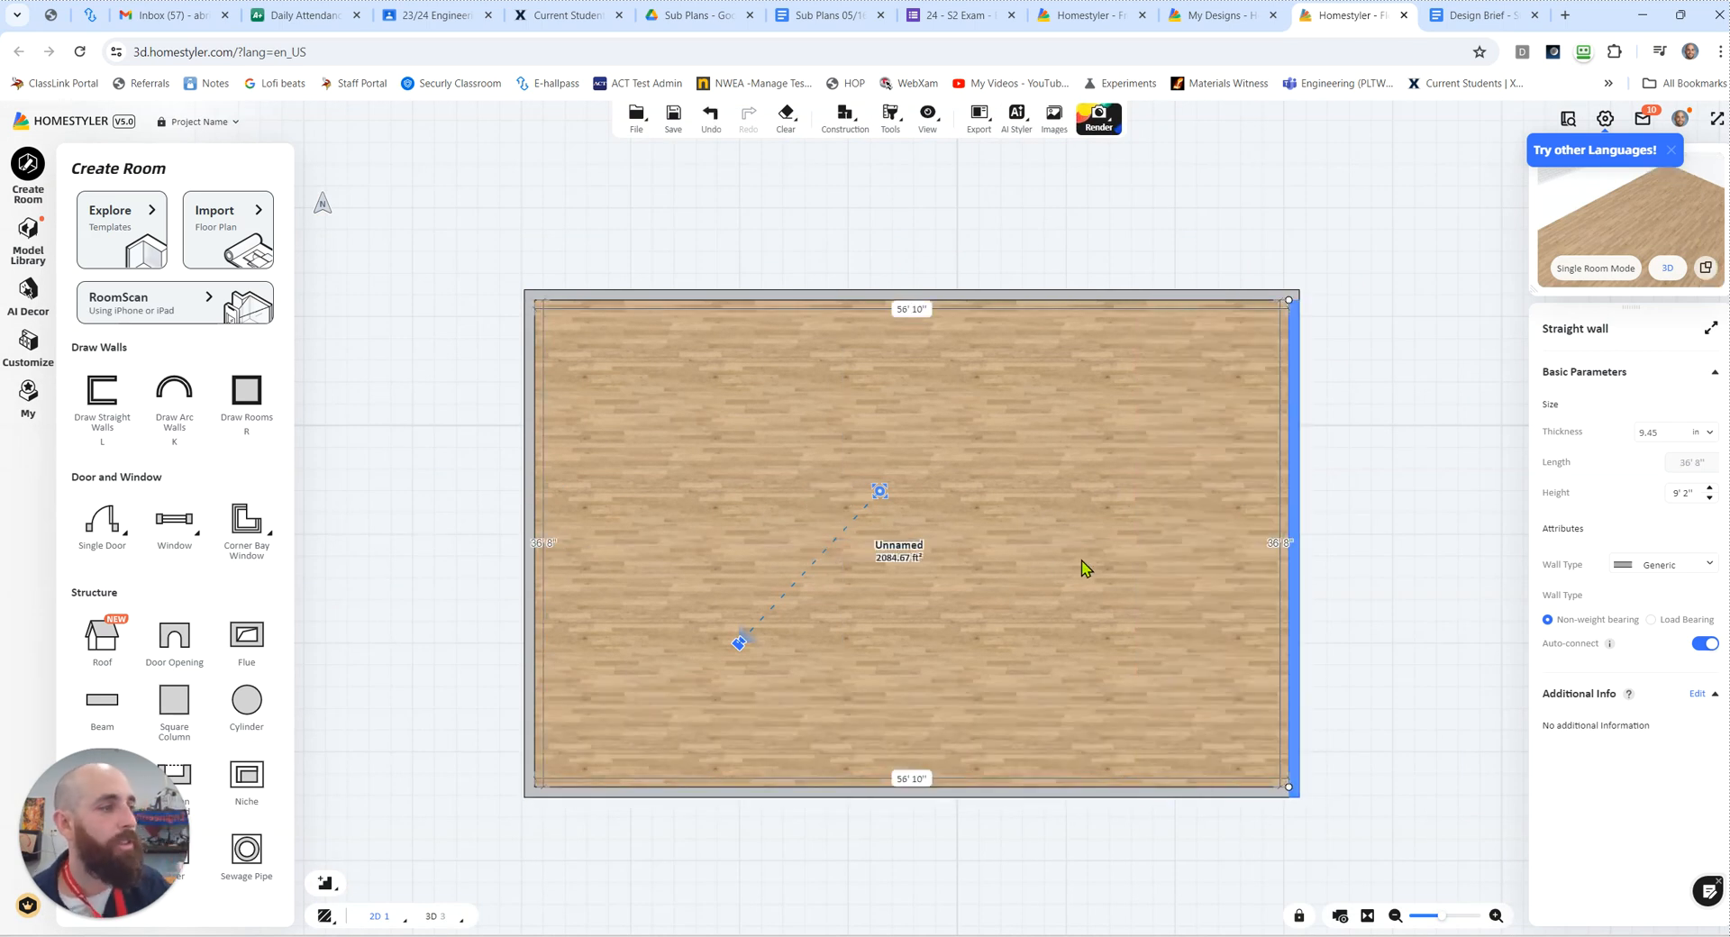
left_click_drag(1294, 393, 1272, 393)
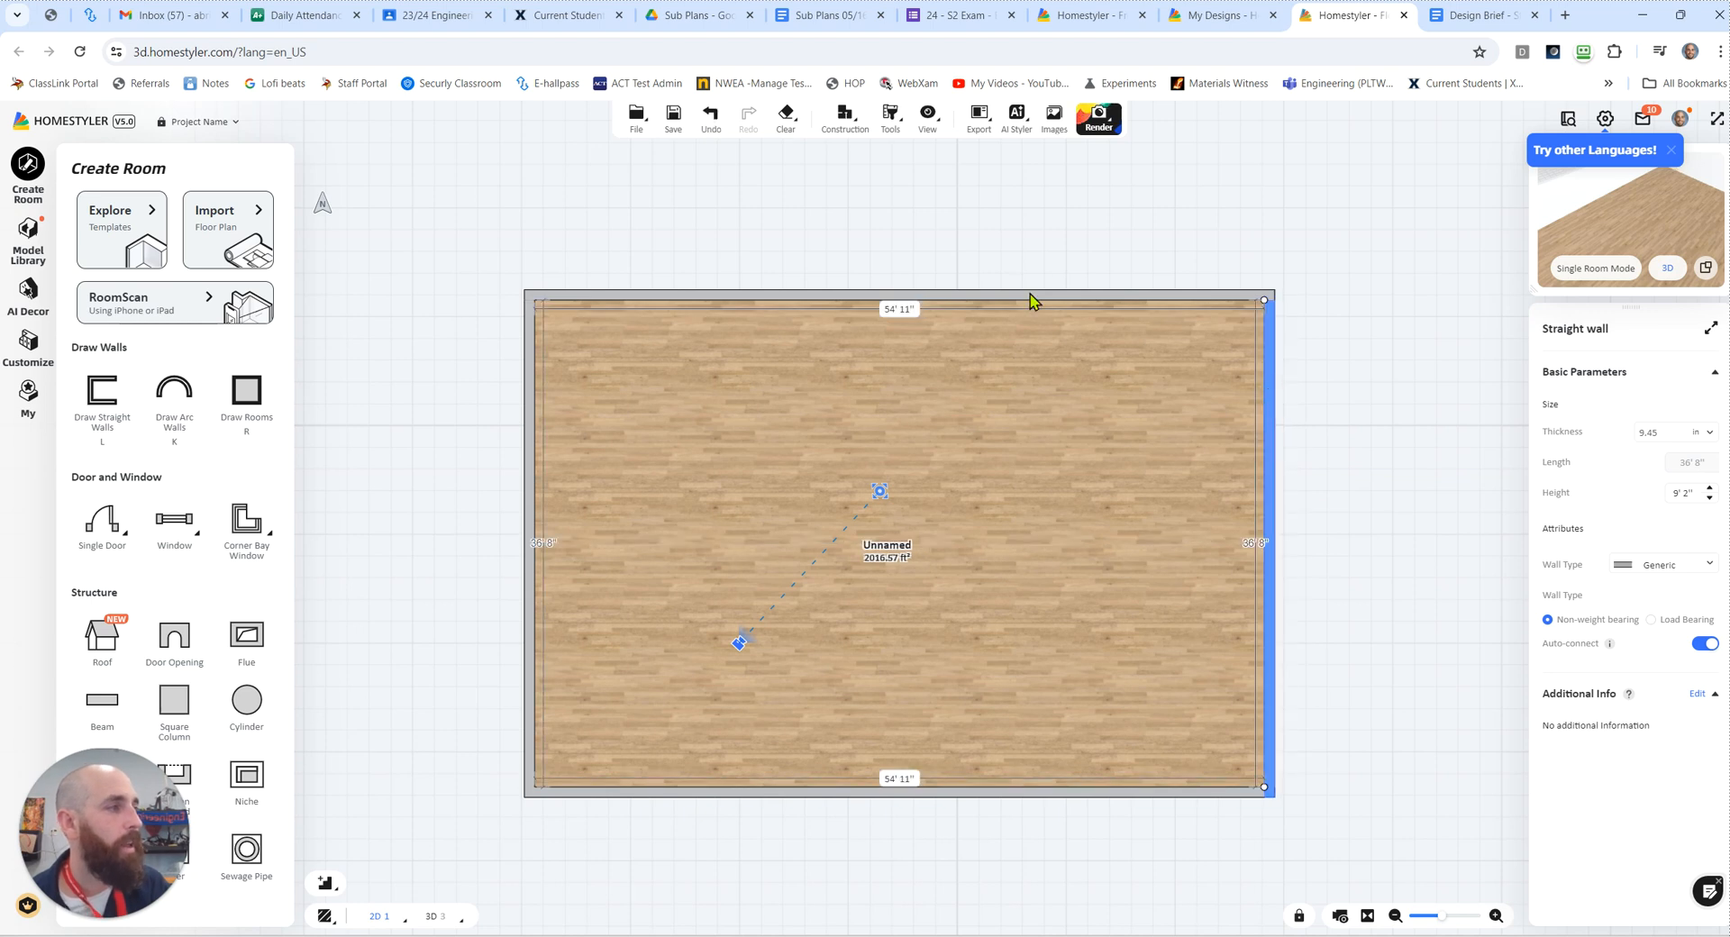
left_click_drag(1031, 296, 1031, 308)
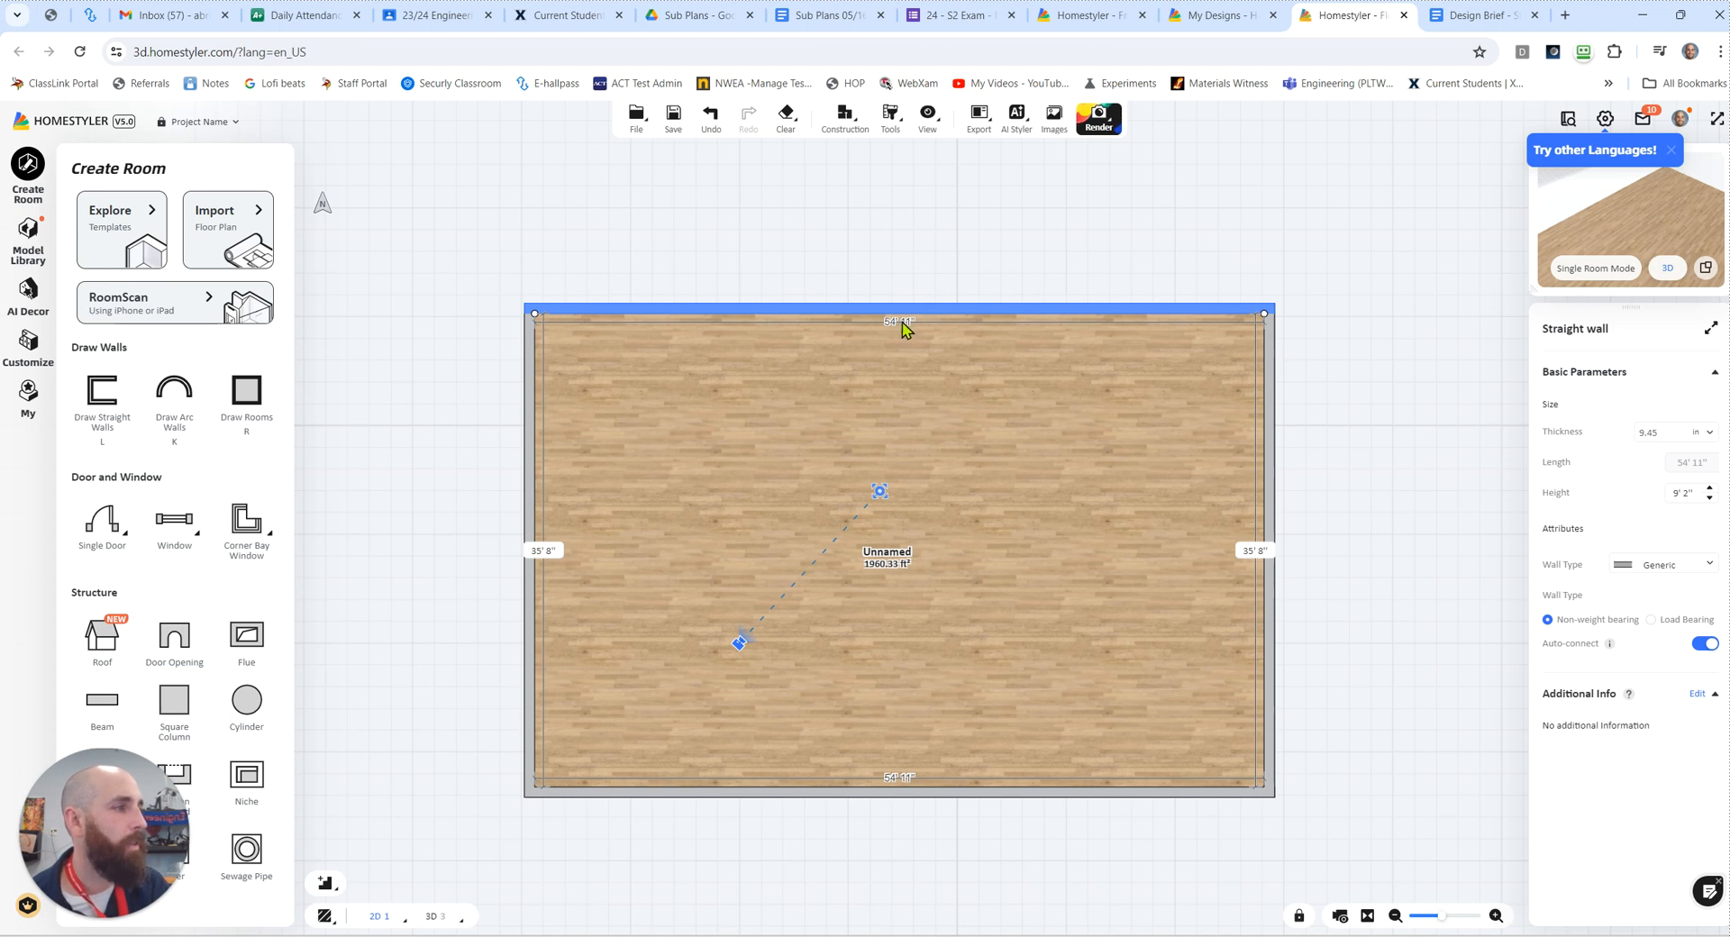
left_click(1267, 362)
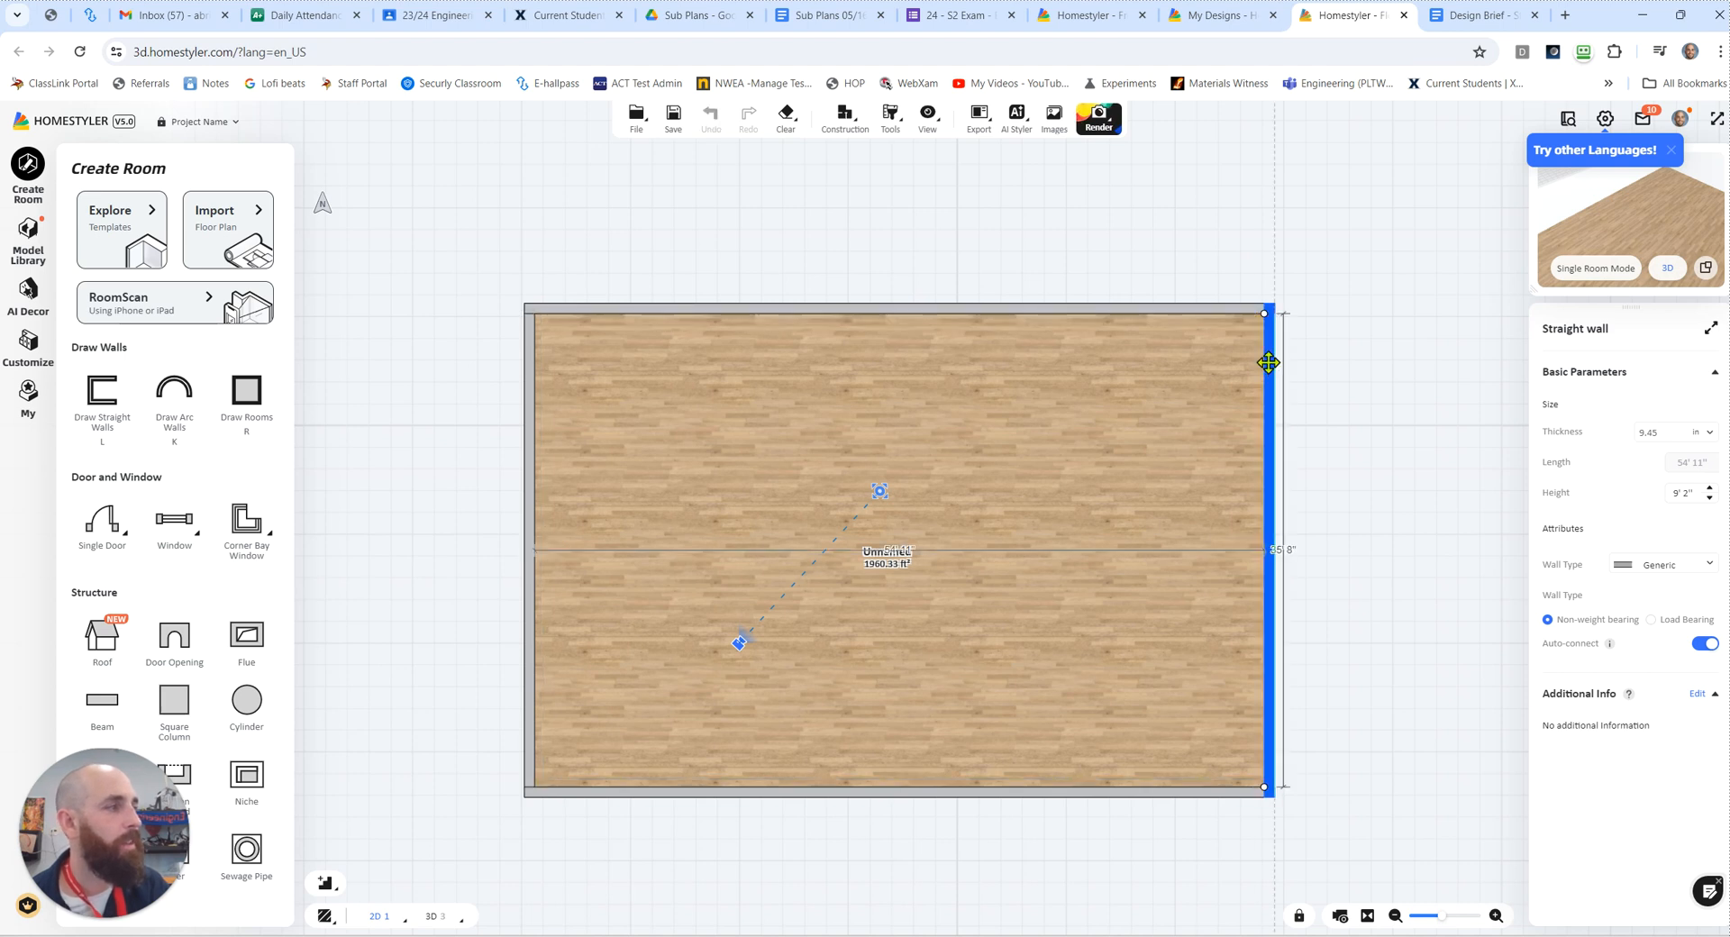
left_click(1269, 362)
left_click_drag(1271, 363, 1274, 364)
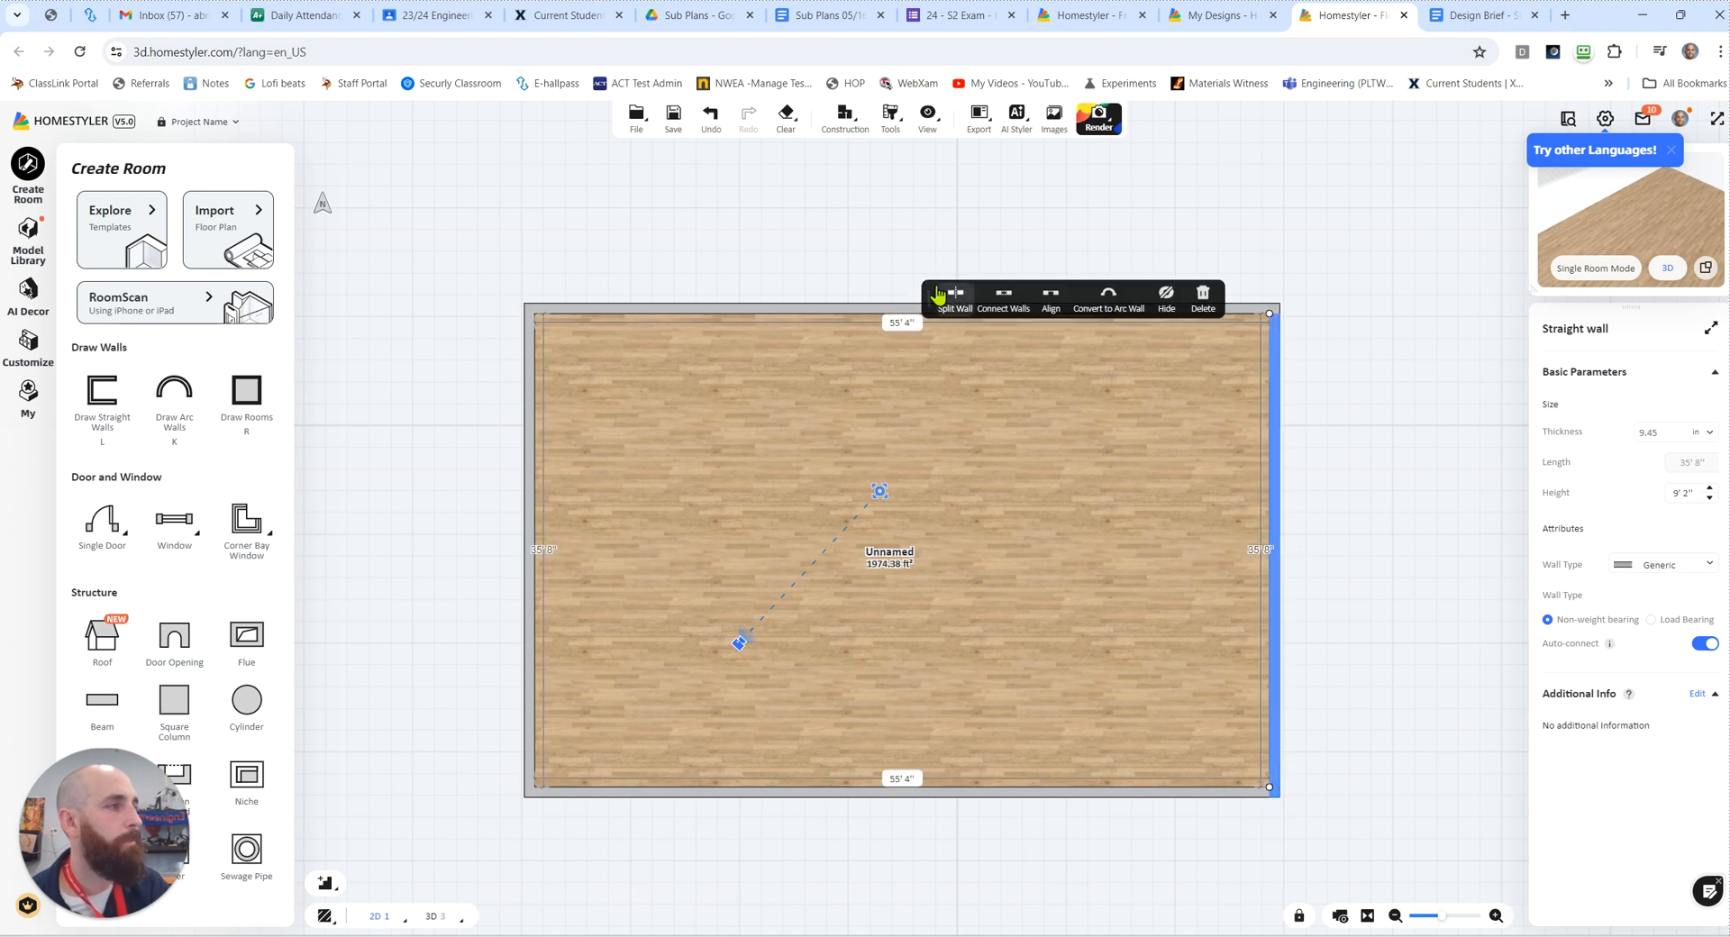
left_click(883, 312)
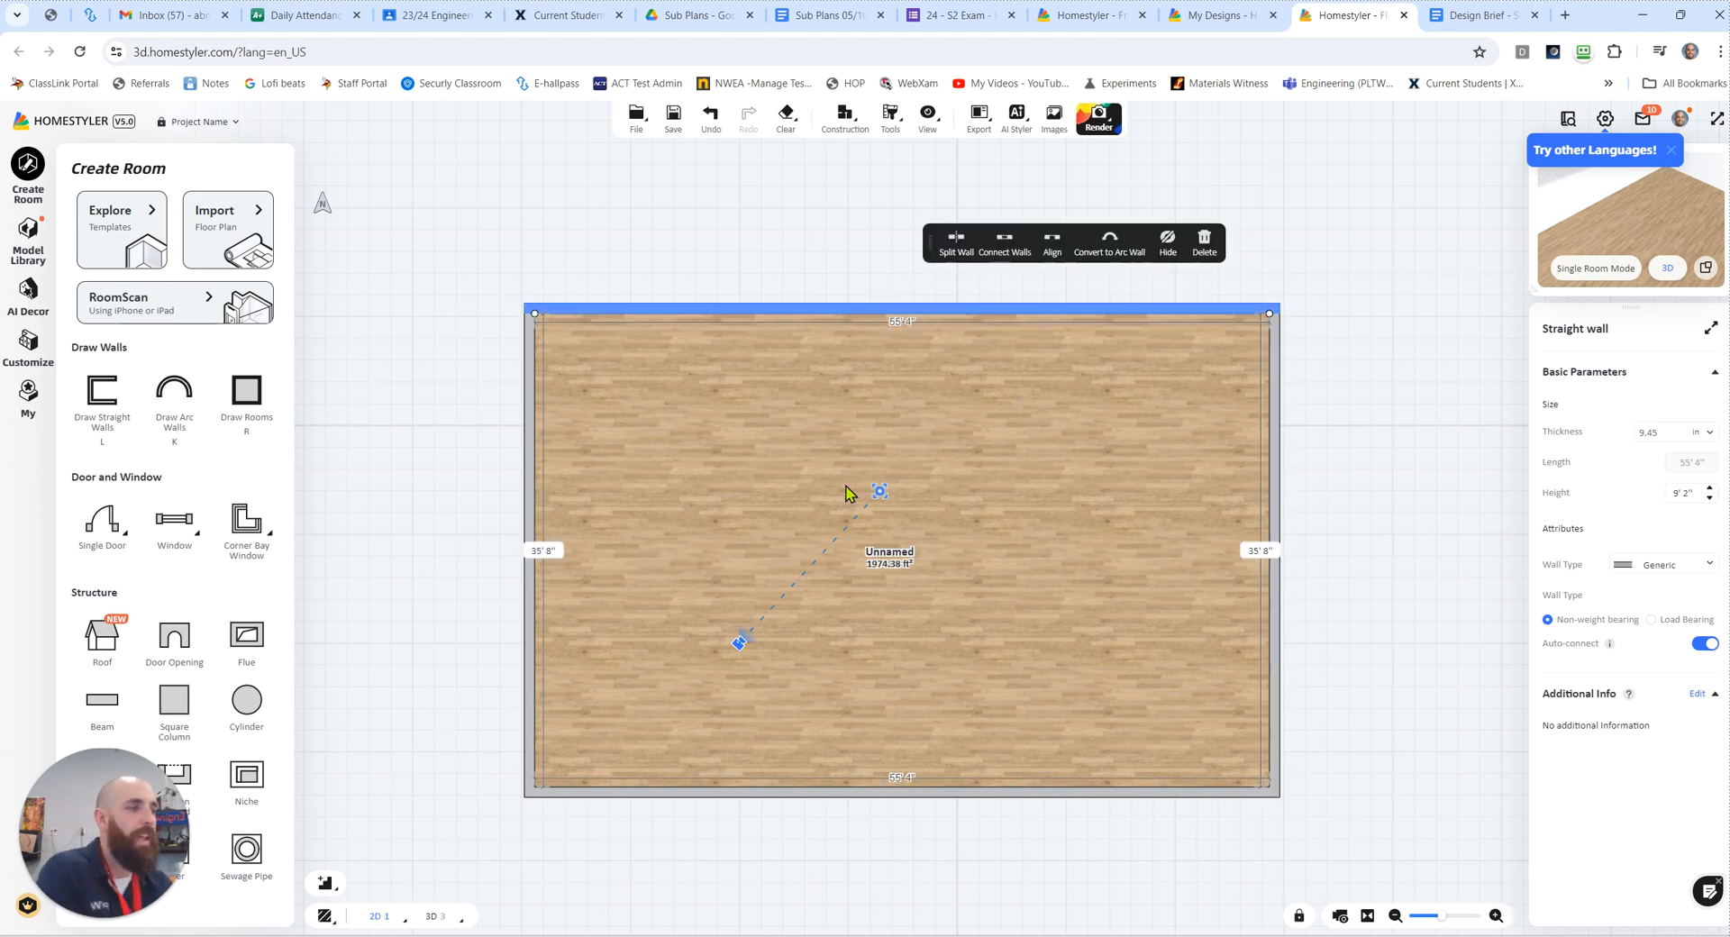
left_click(505, 336)
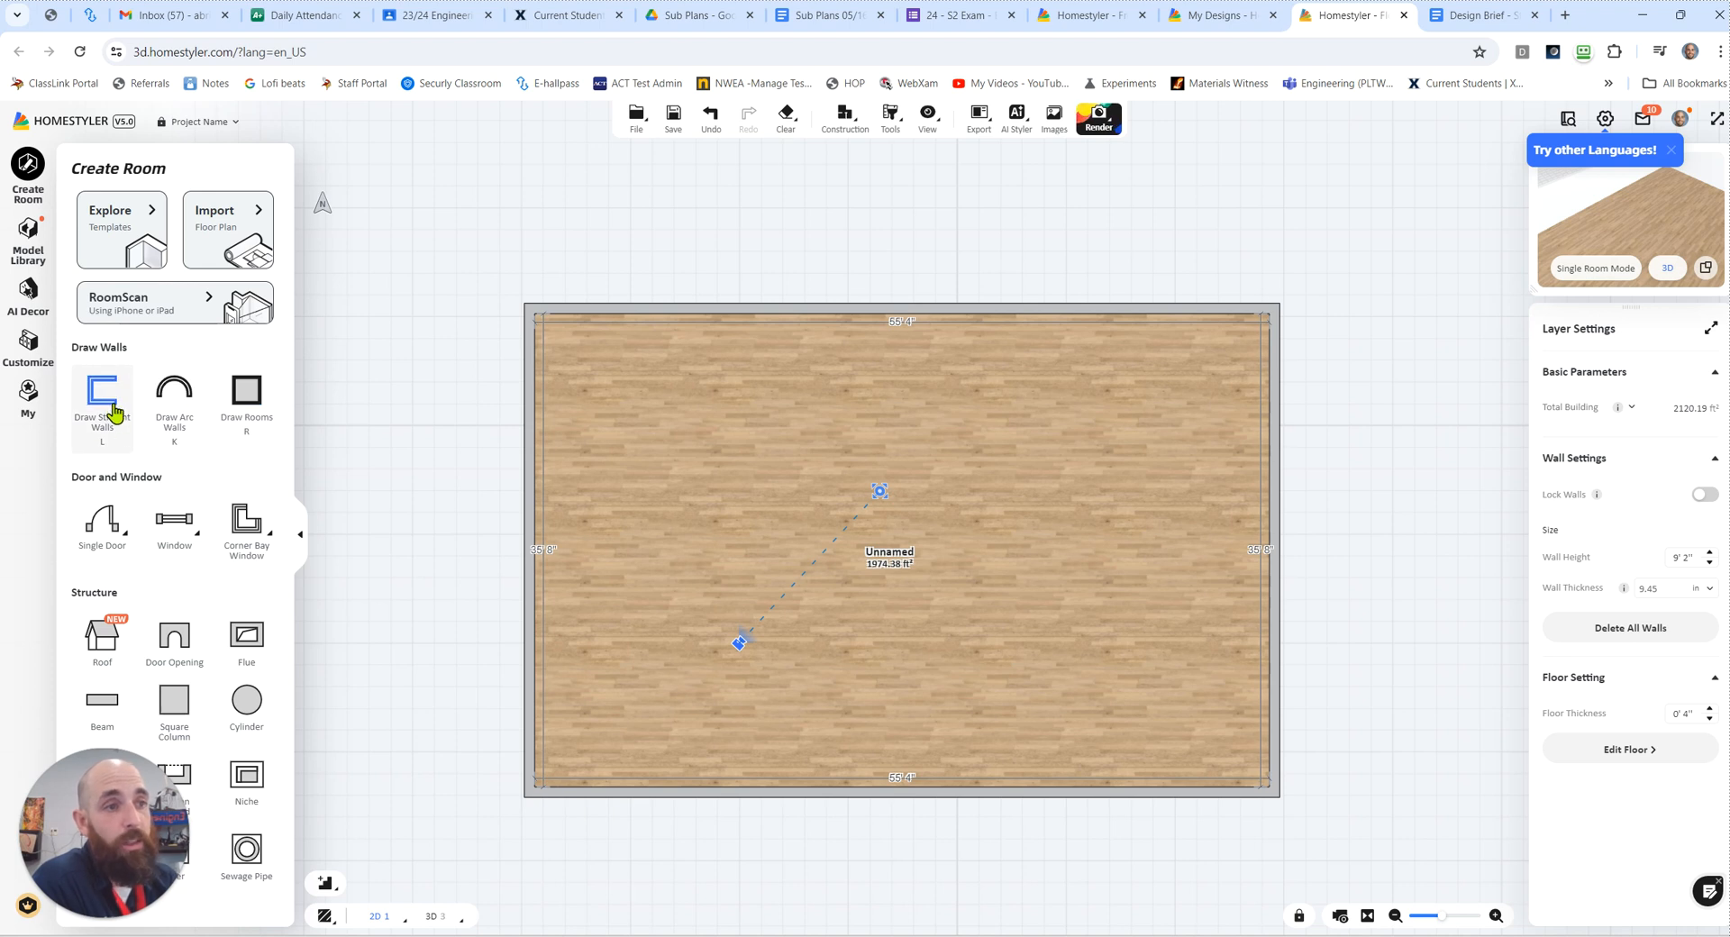
Step: Draw a room about 13' 4" by 10' 2" inside the house's upper-left corner
left_click(246, 397)
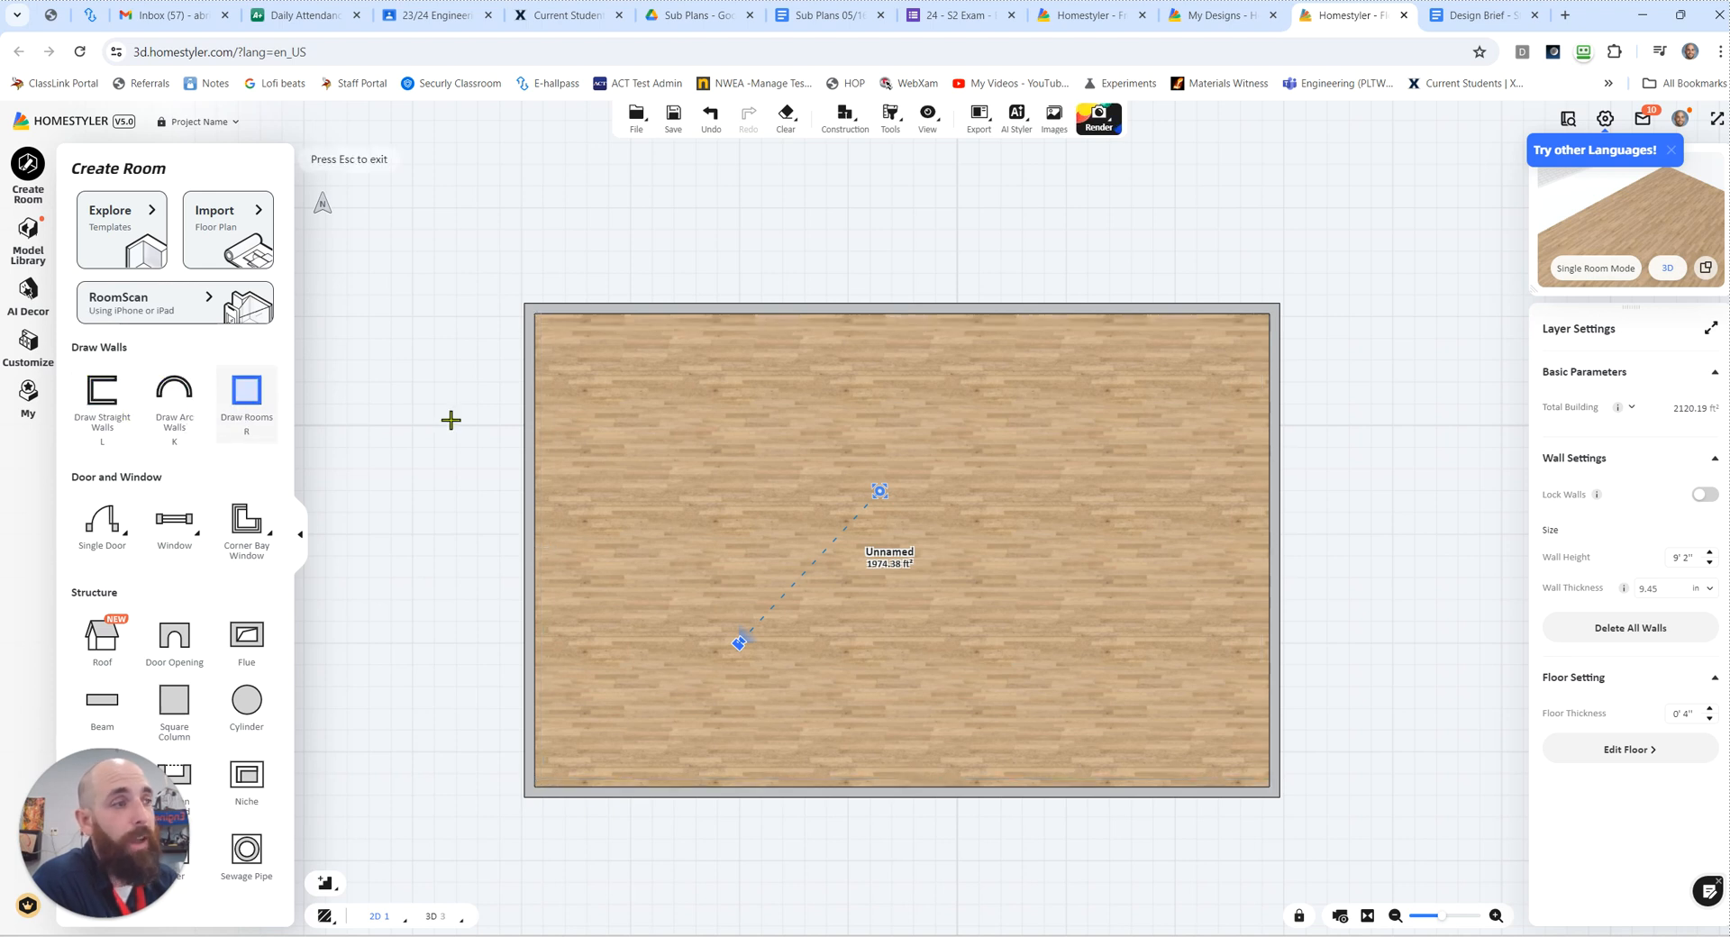
left_click(721, 456)
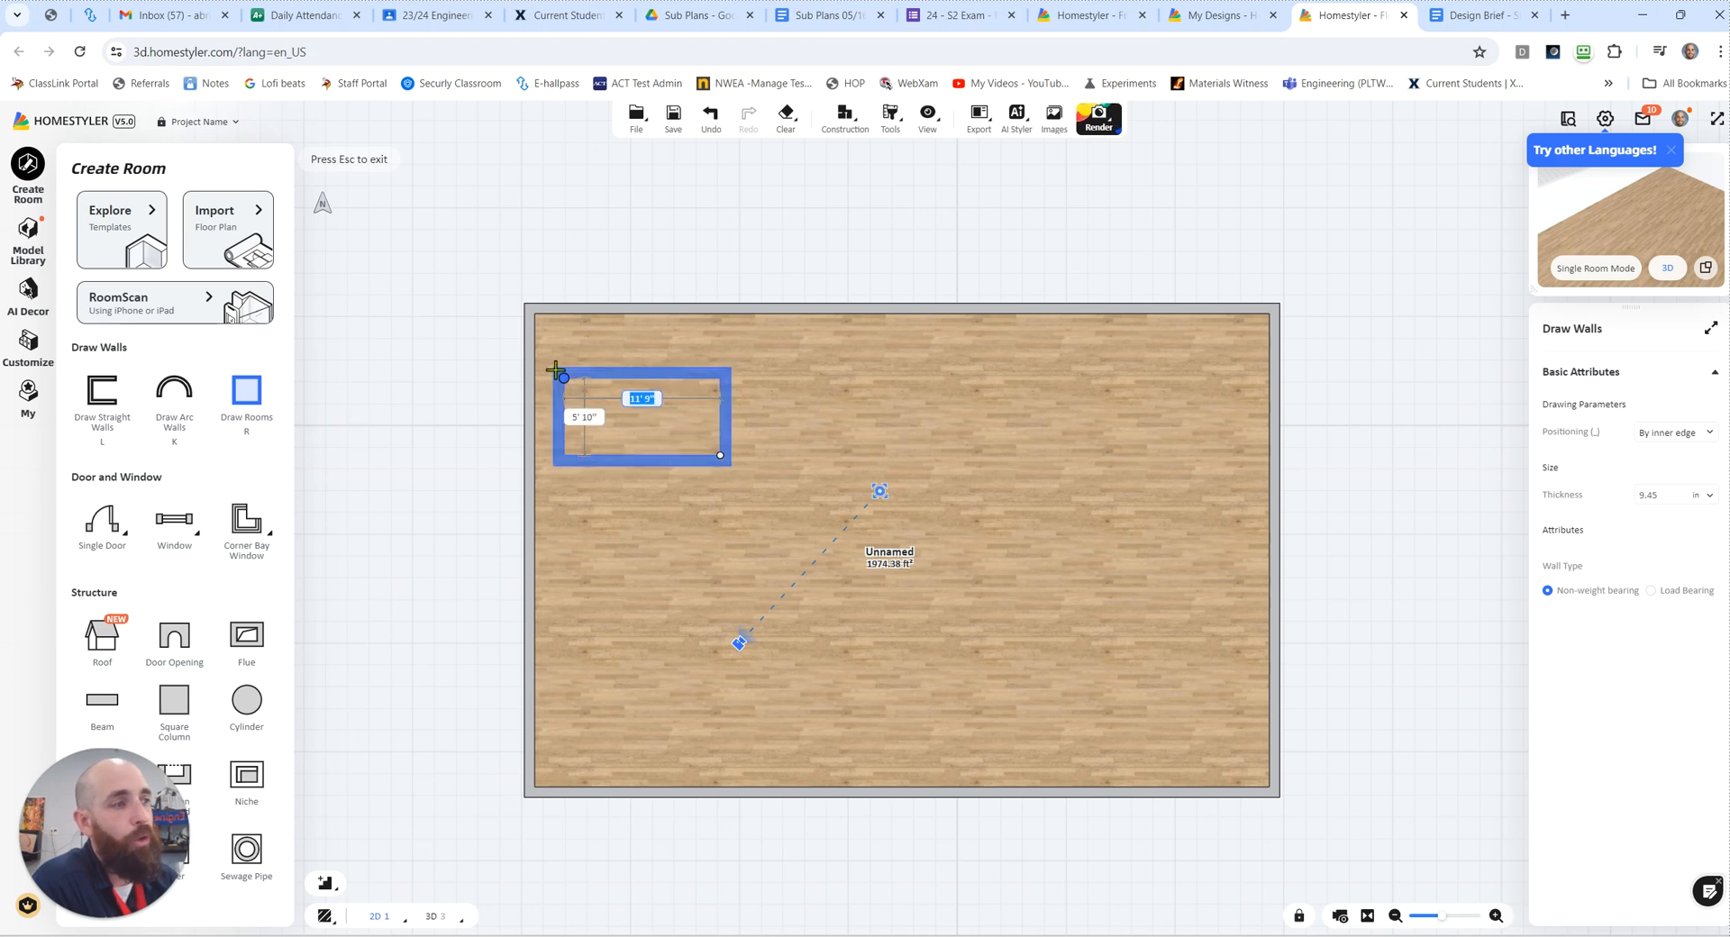
left_click(544, 323)
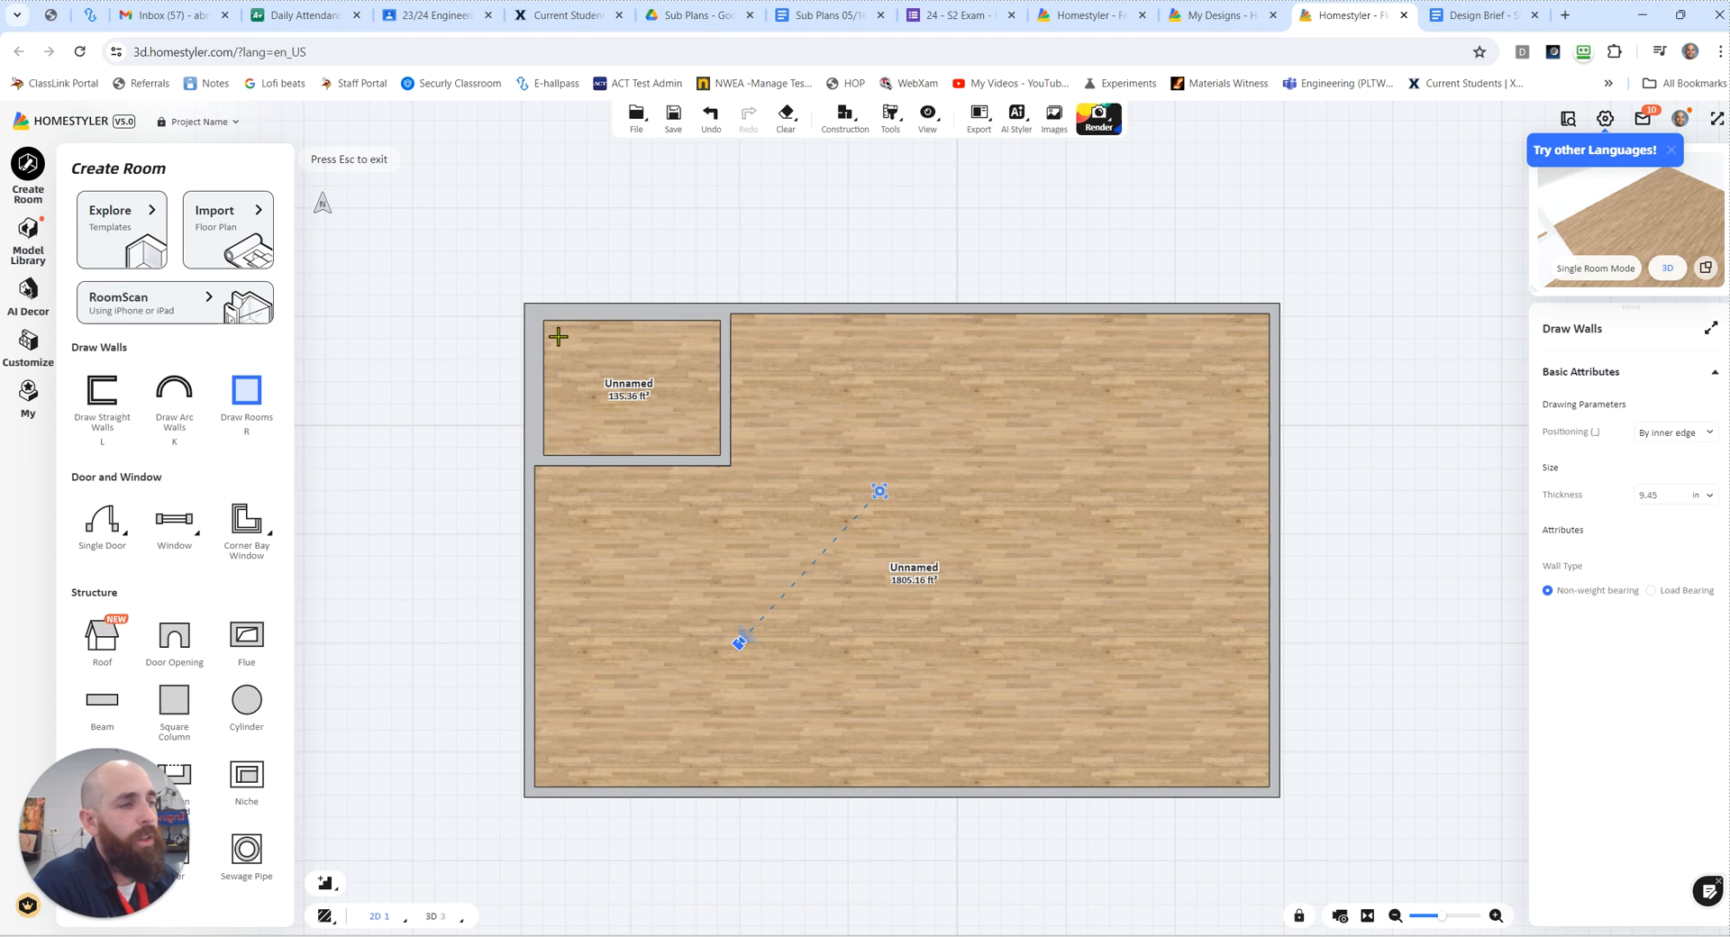
Step: Move the small upper-left room's left wall outward so it merges with the house's outer wall
scroll(559, 336, "up", 4)
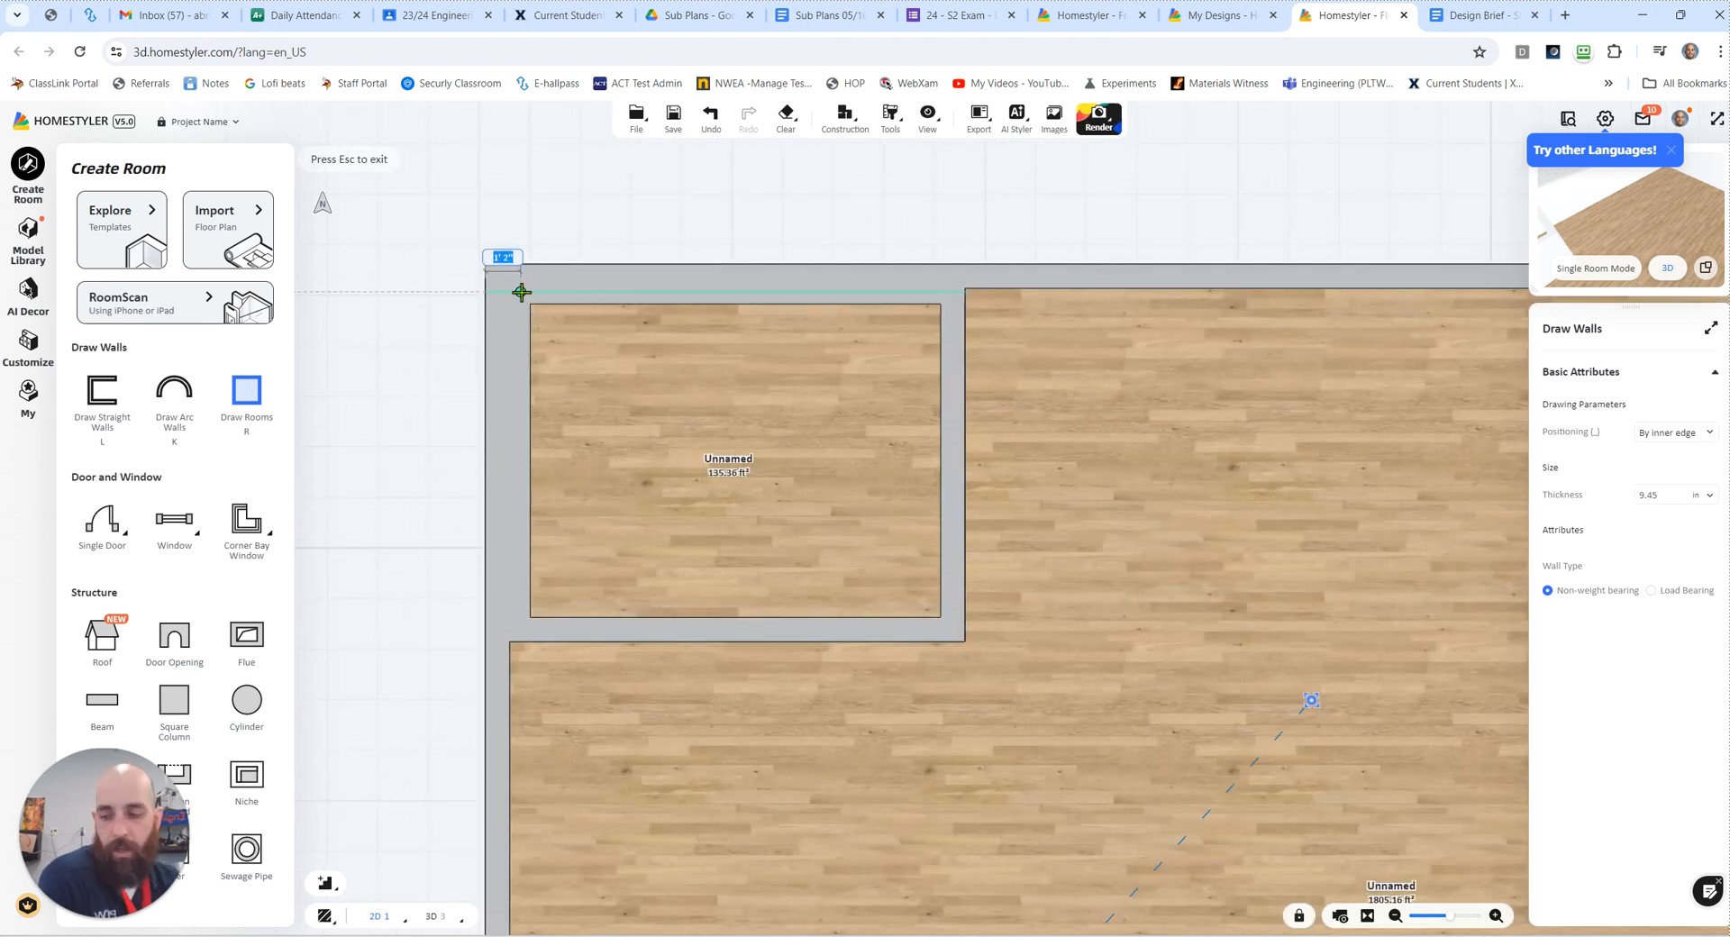
key("Escape")
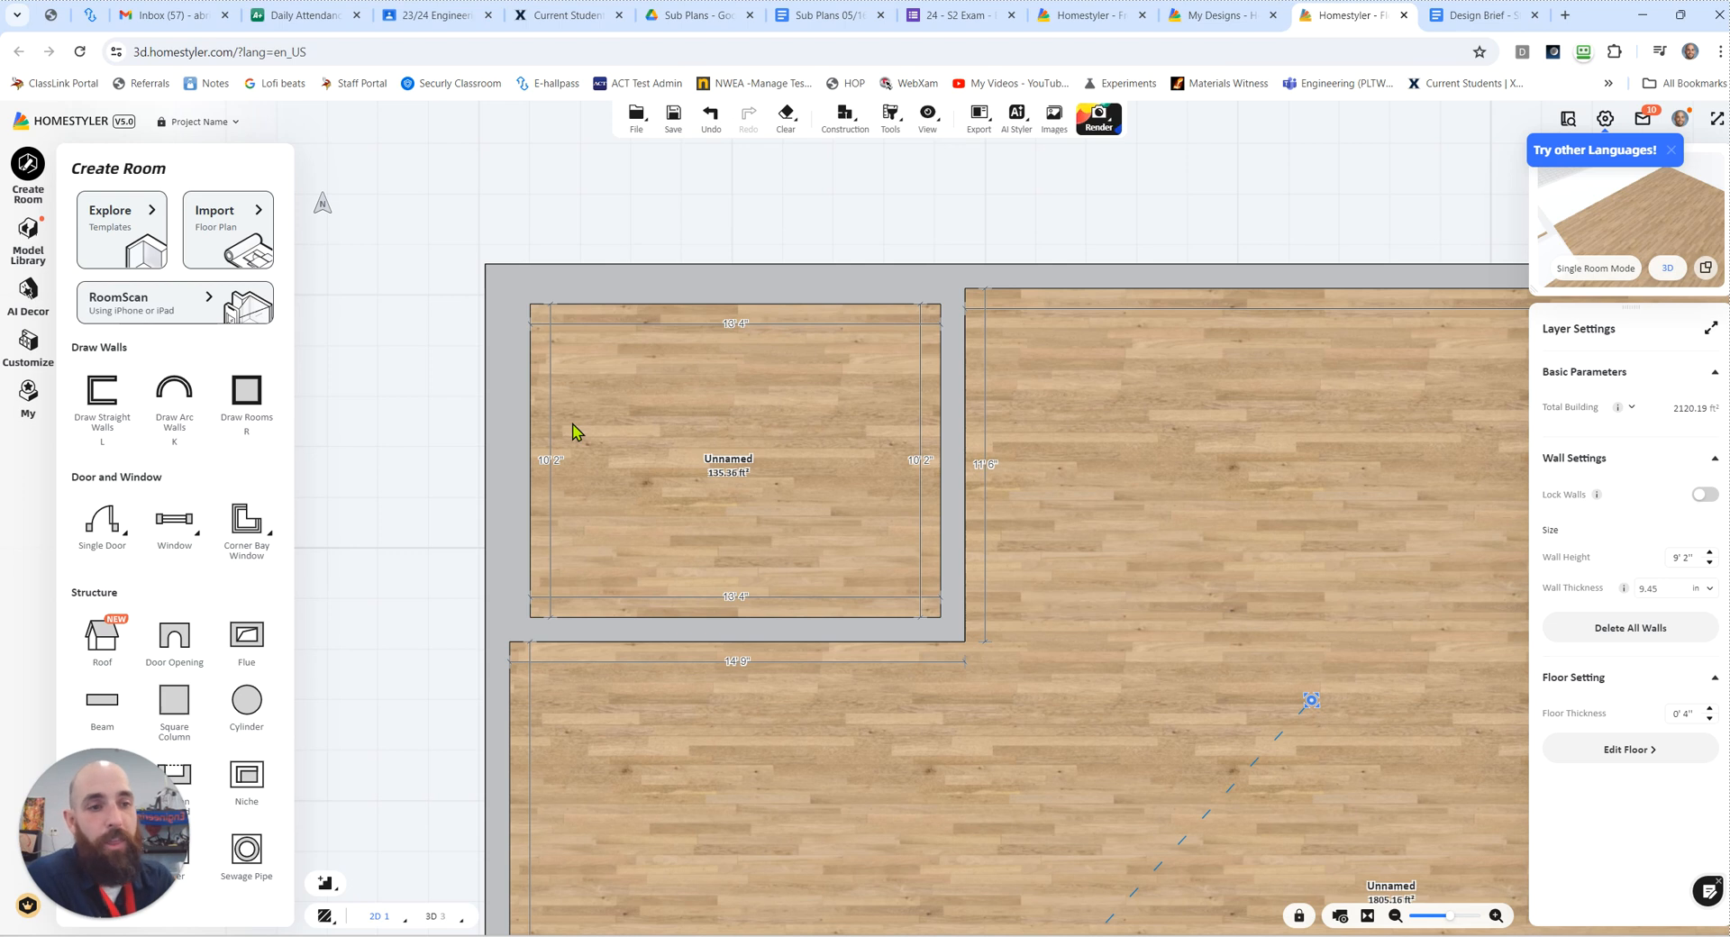
mouse_move(522, 390)
left_mouse_down()
mouse_move(542, 399)
mouse_move(500, 394)
left_mouse_up()
left_click(519, 416)
left_click(496, 403)
left_click(630, 424)
Step: Separate the small room's upper wall from the house's outer wall and delete it
left_click(604, 297)
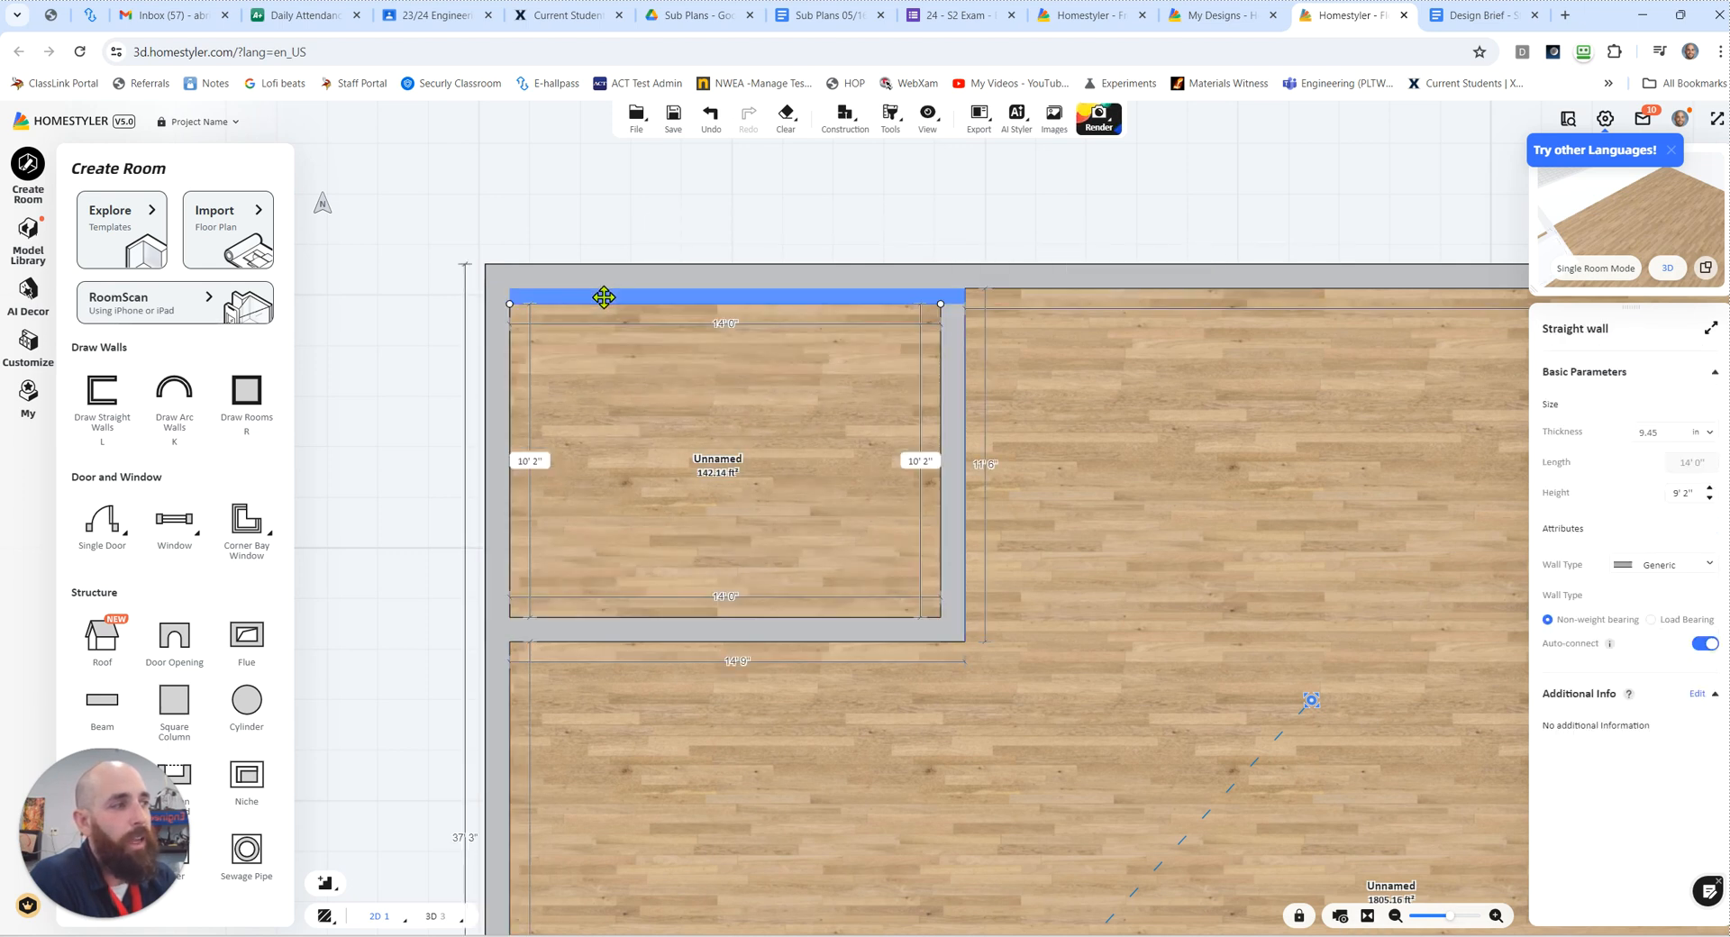
left_click_drag(604, 296, 604, 319)
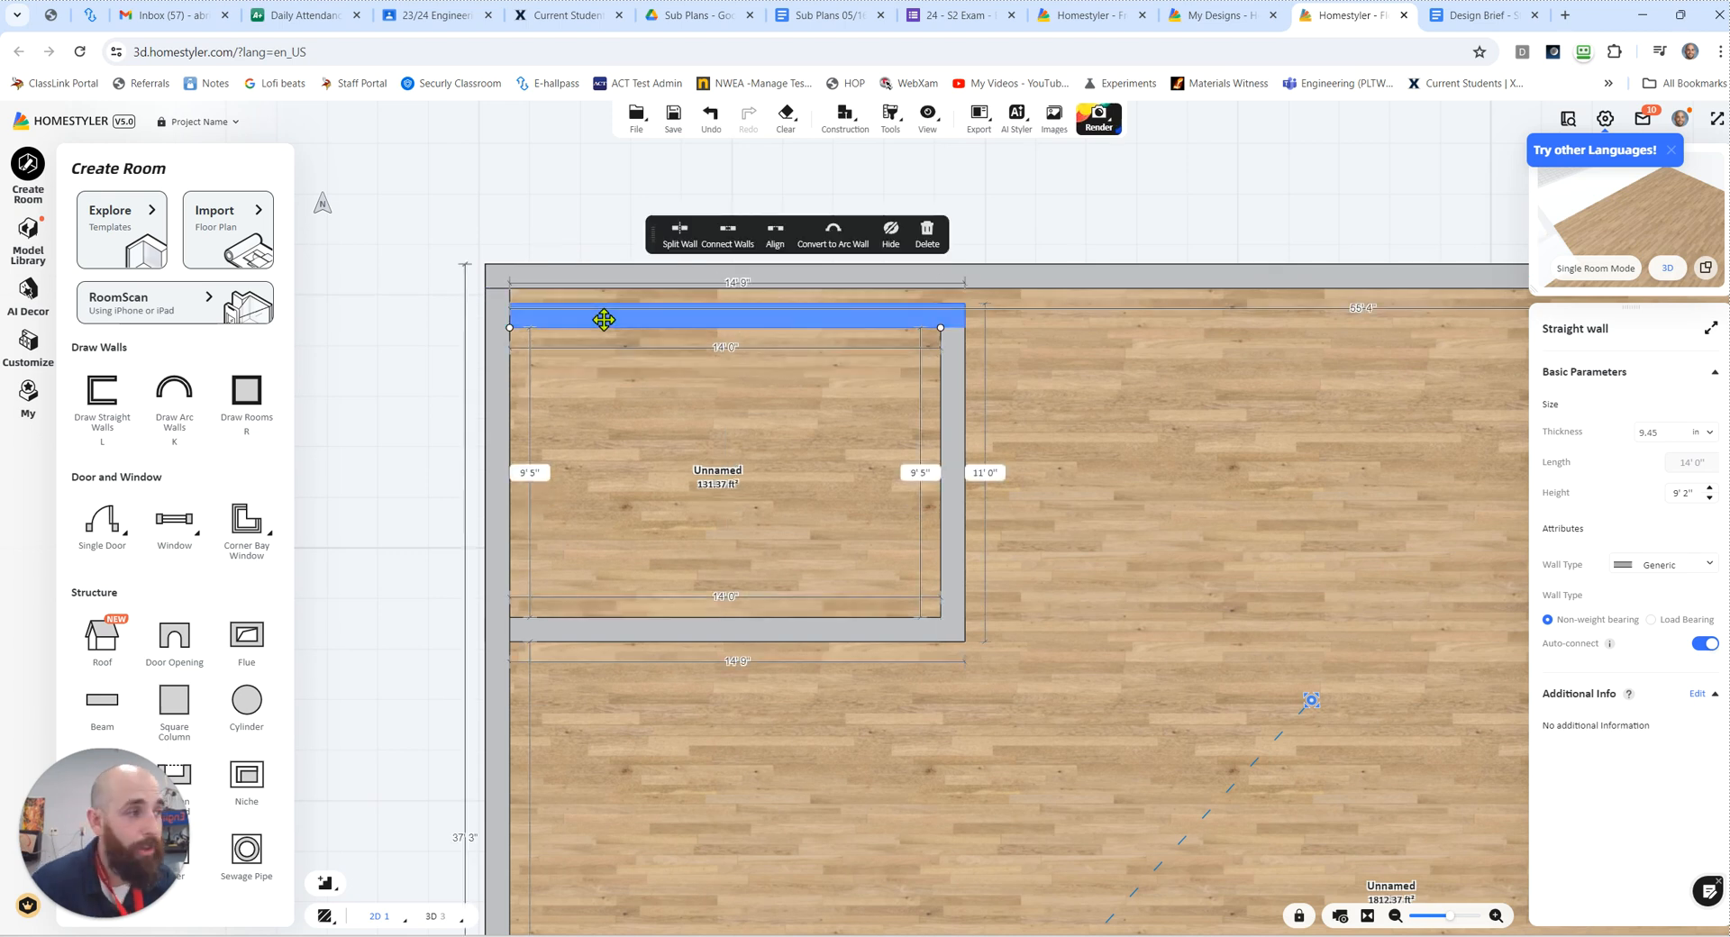
key("Delete")
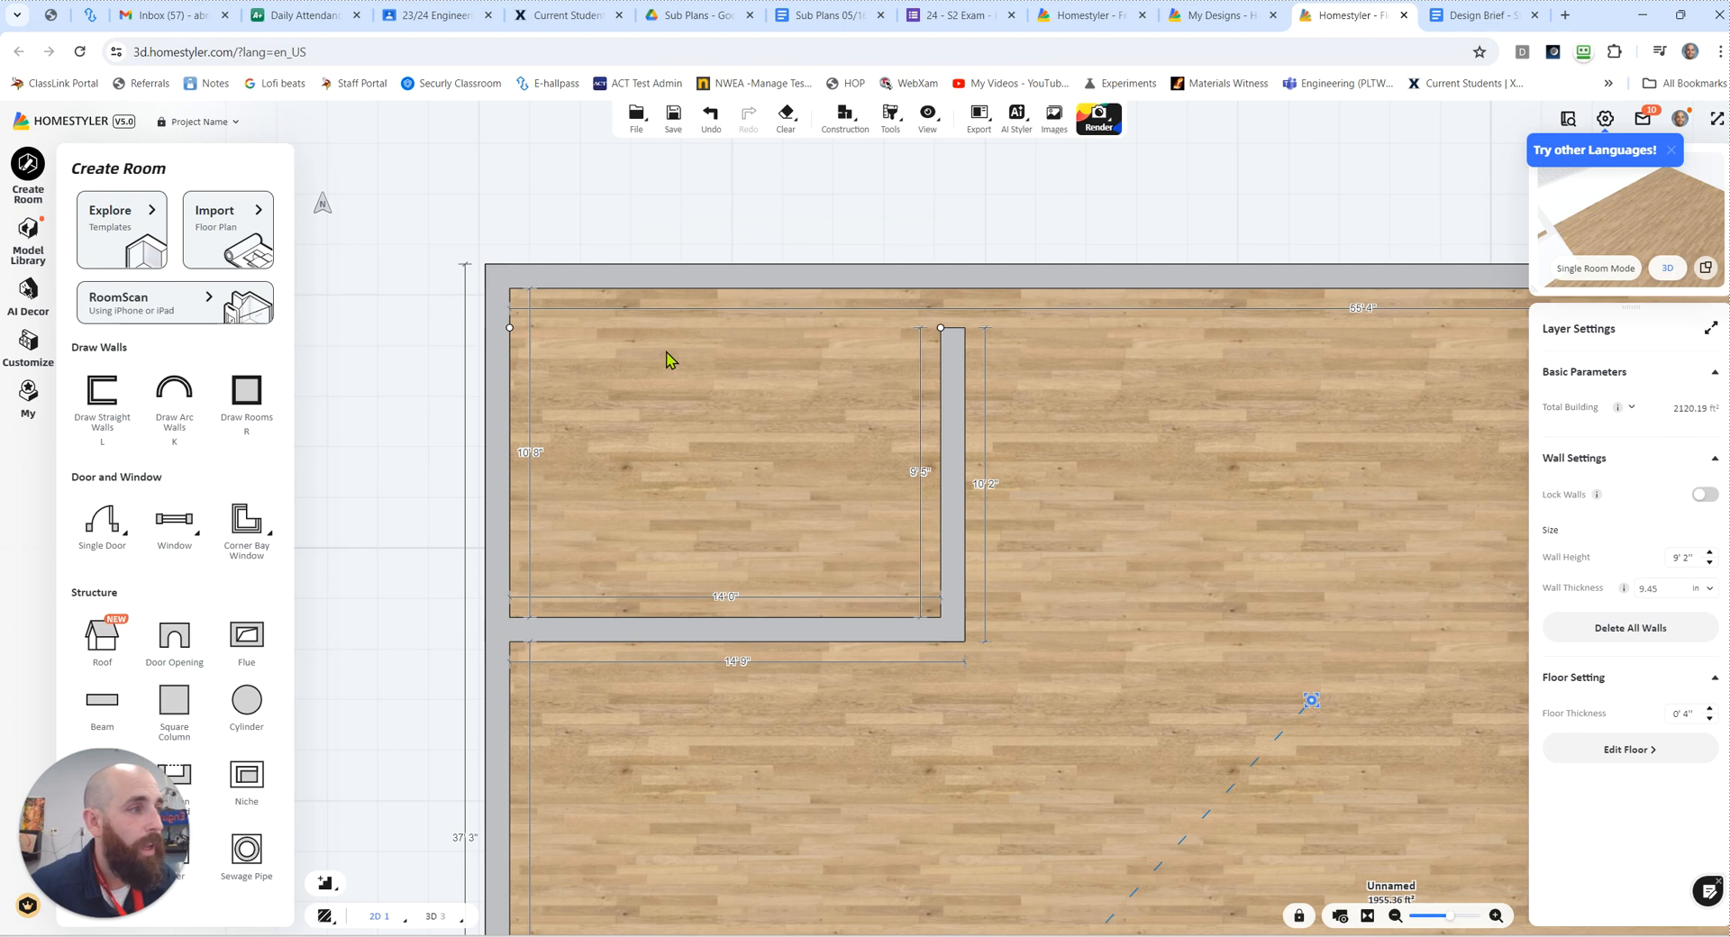
Step: Extend the small room's right wall upward to join the house's upper outer wall
left_click(941, 327)
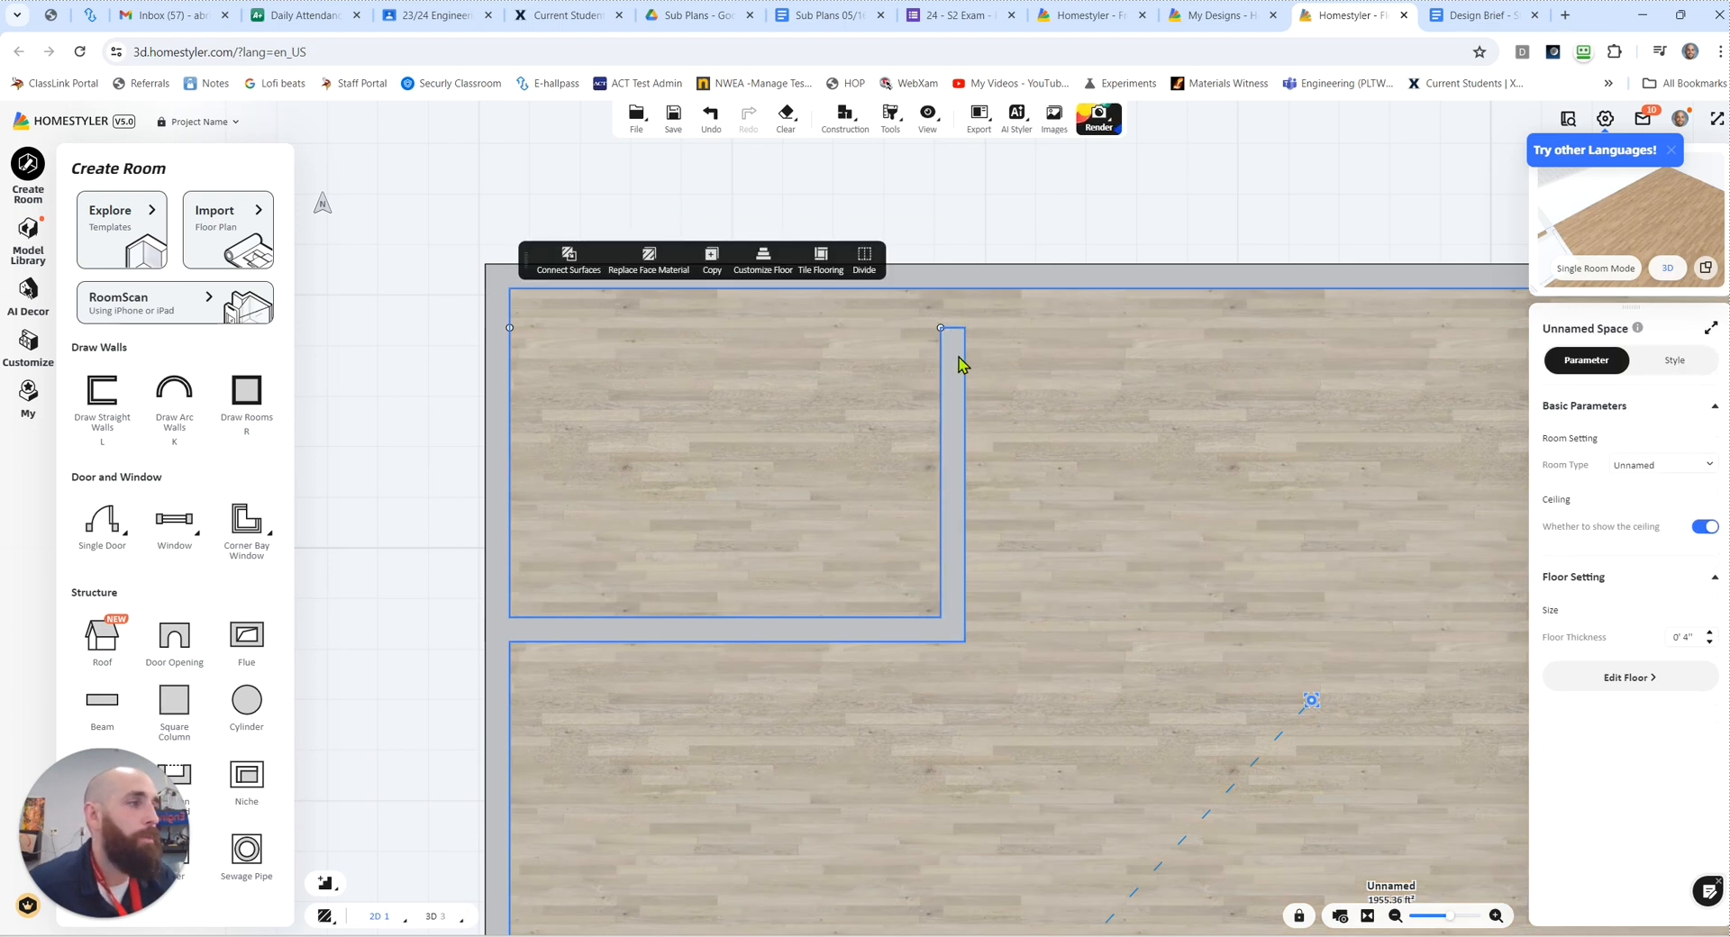
left_click(950, 336)
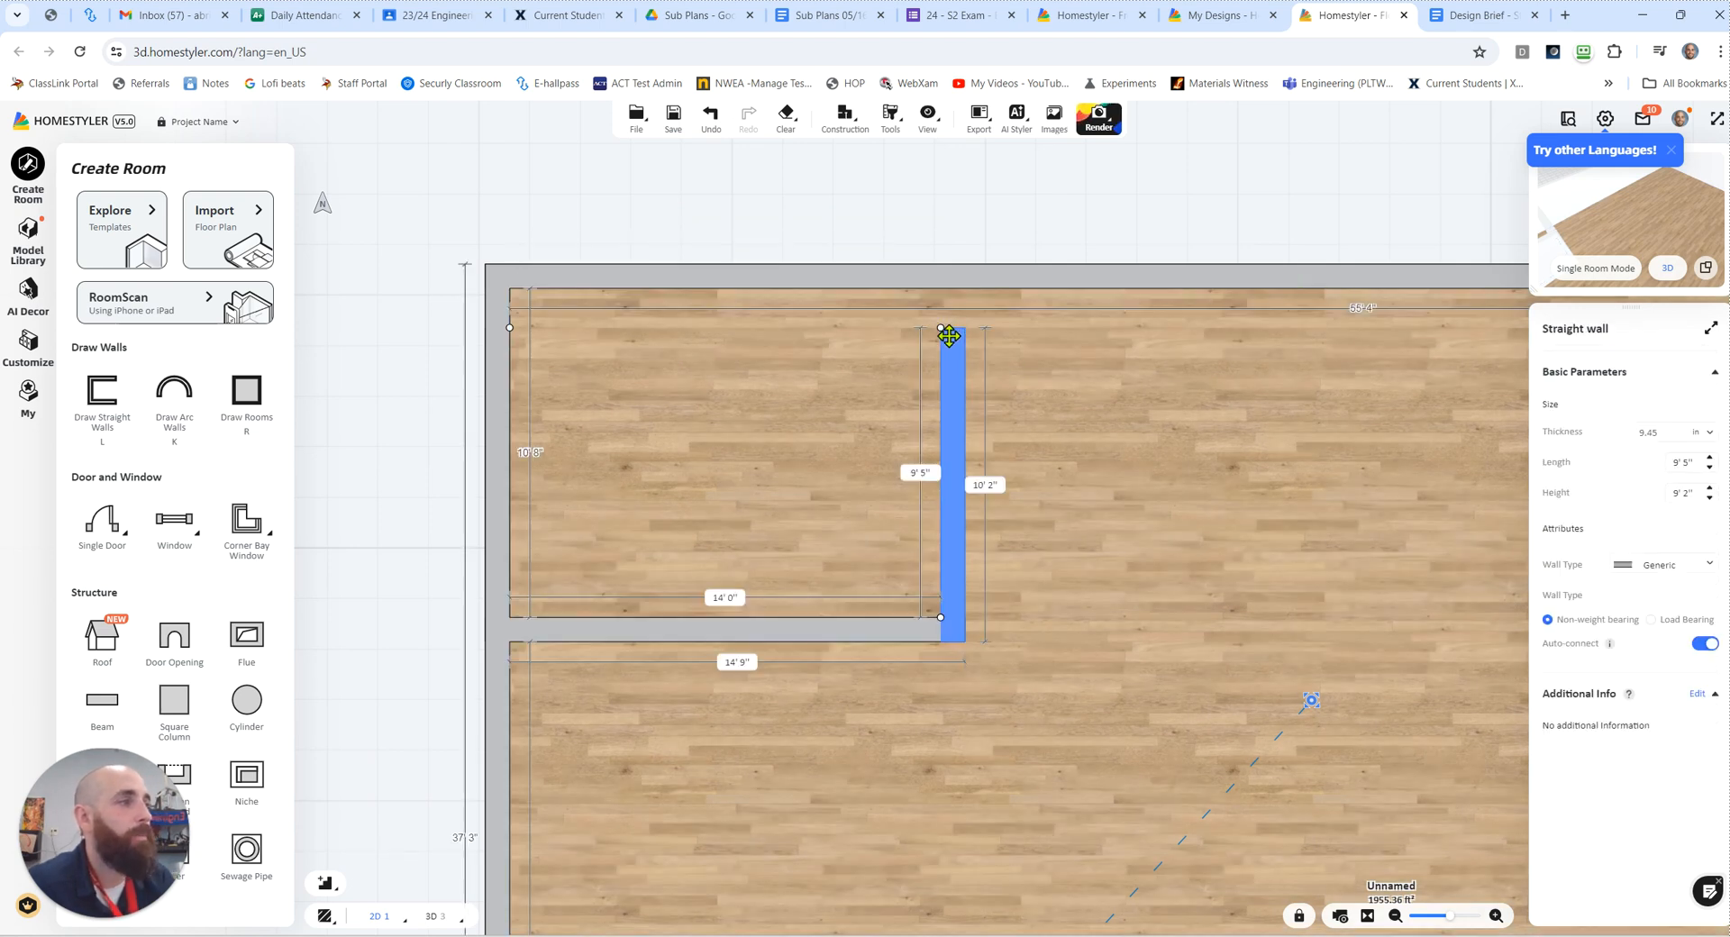
left_click_drag(943, 328, 942, 399)
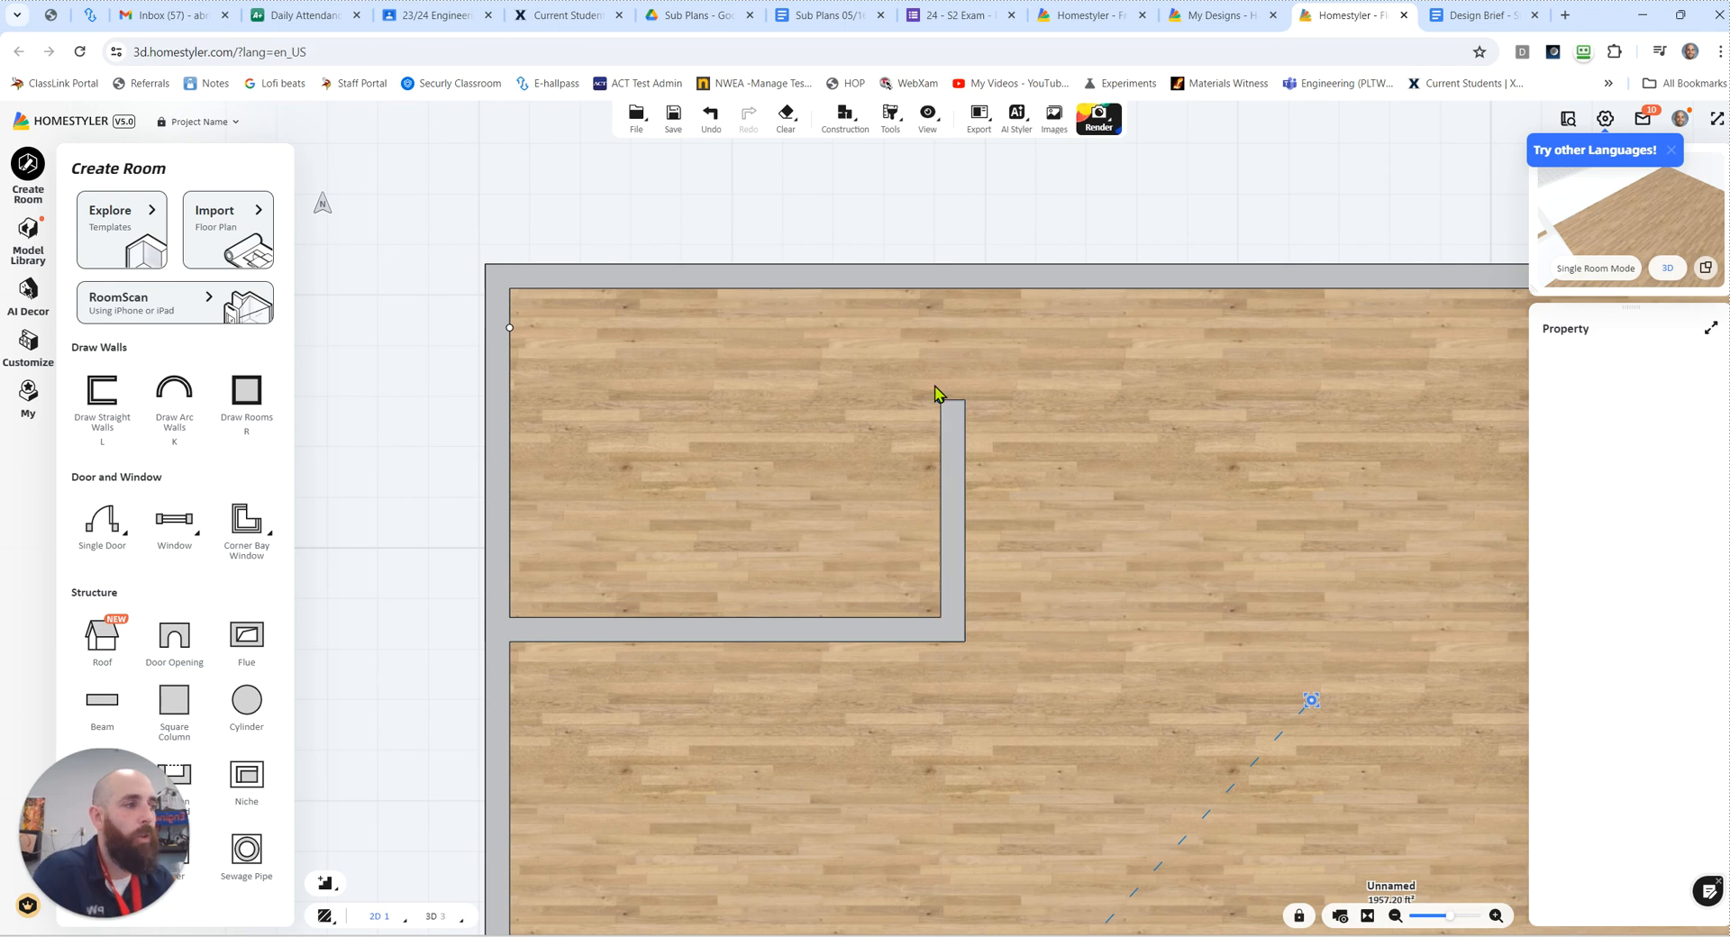
left_click_drag(940, 398, 941, 273)
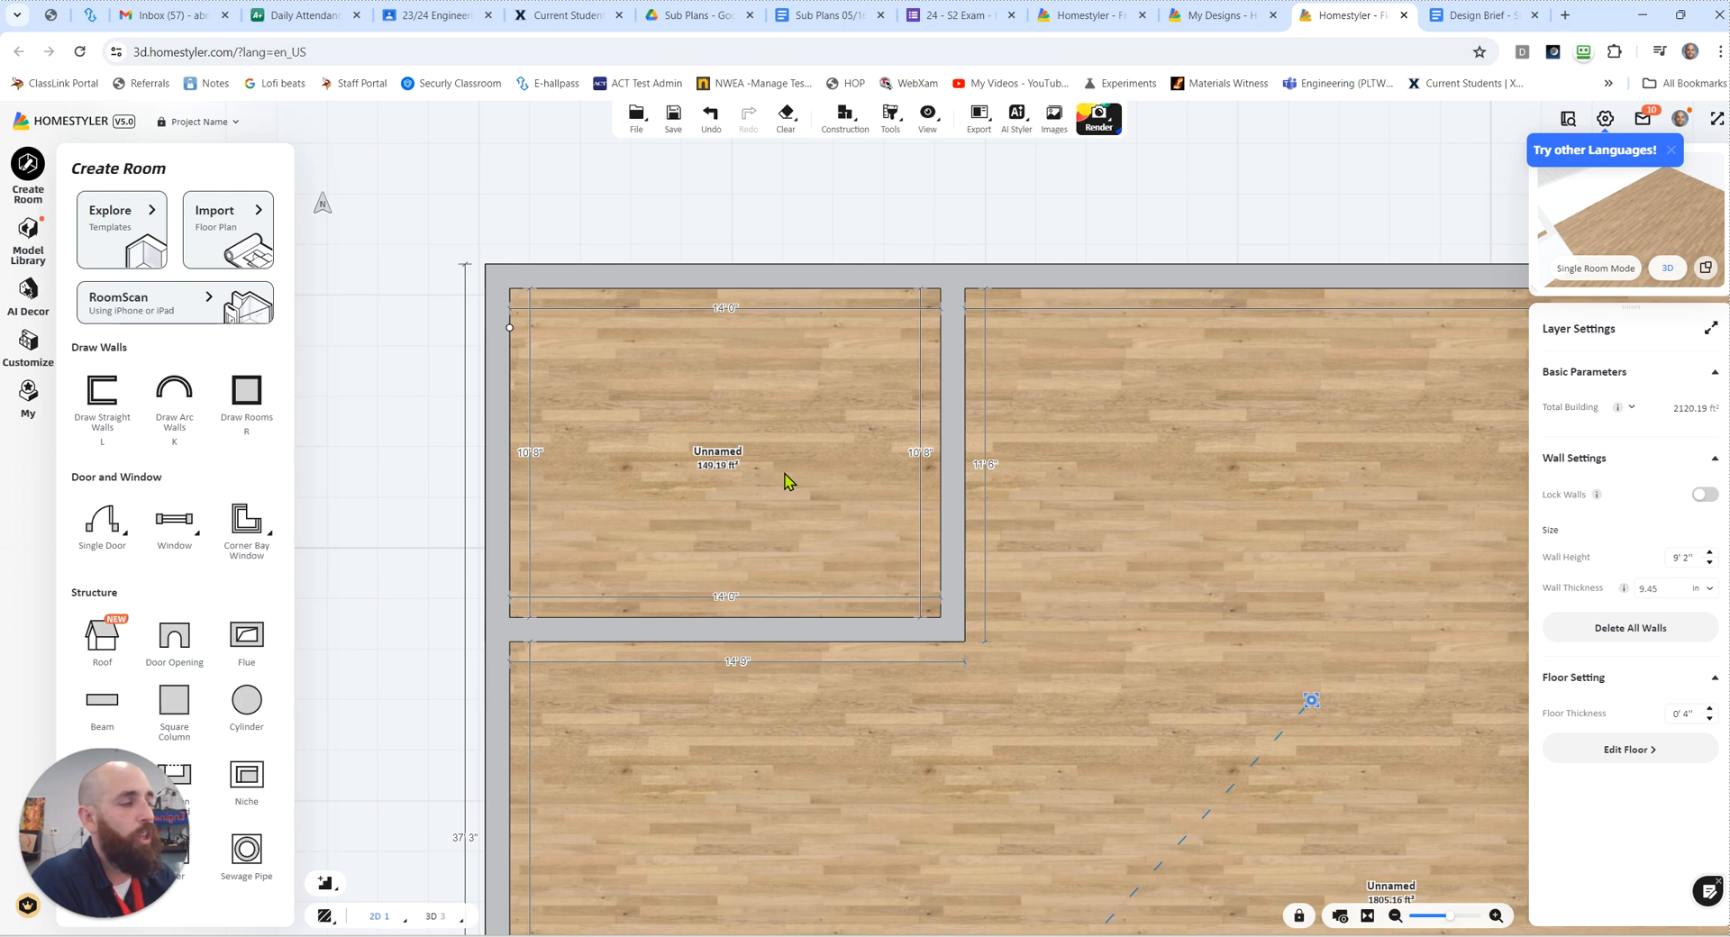
Step: Set the room type of the small upper-left room to Kitchen
scroll(786, 474, "up", 3)
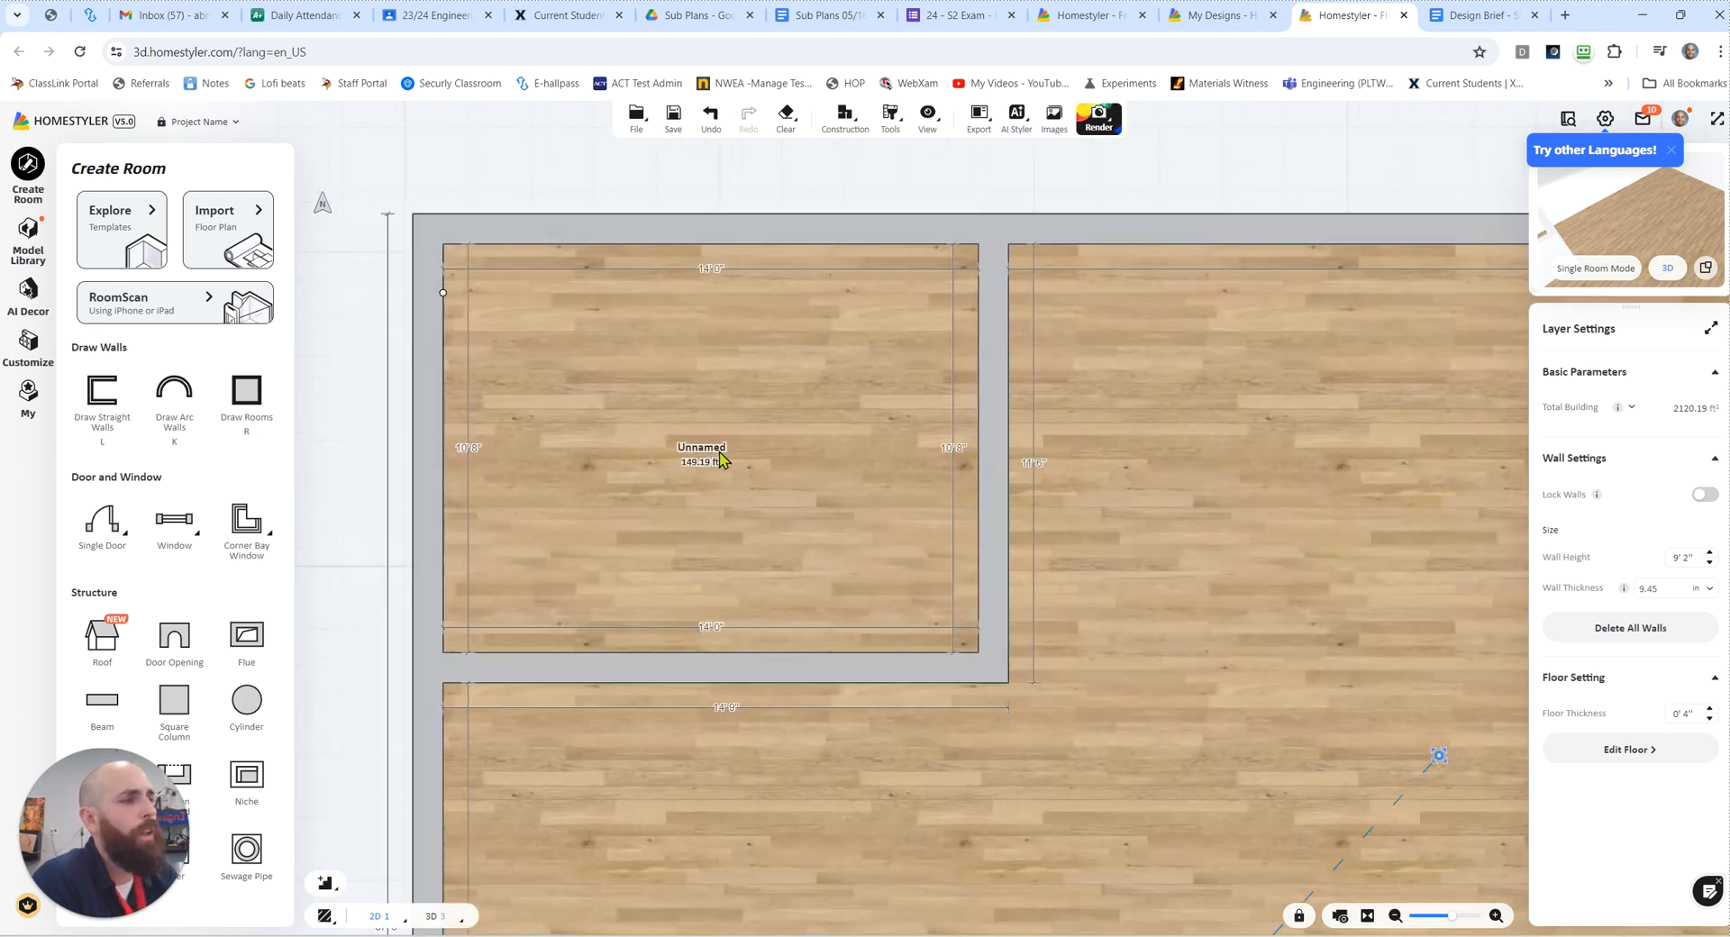
left_click(718, 461)
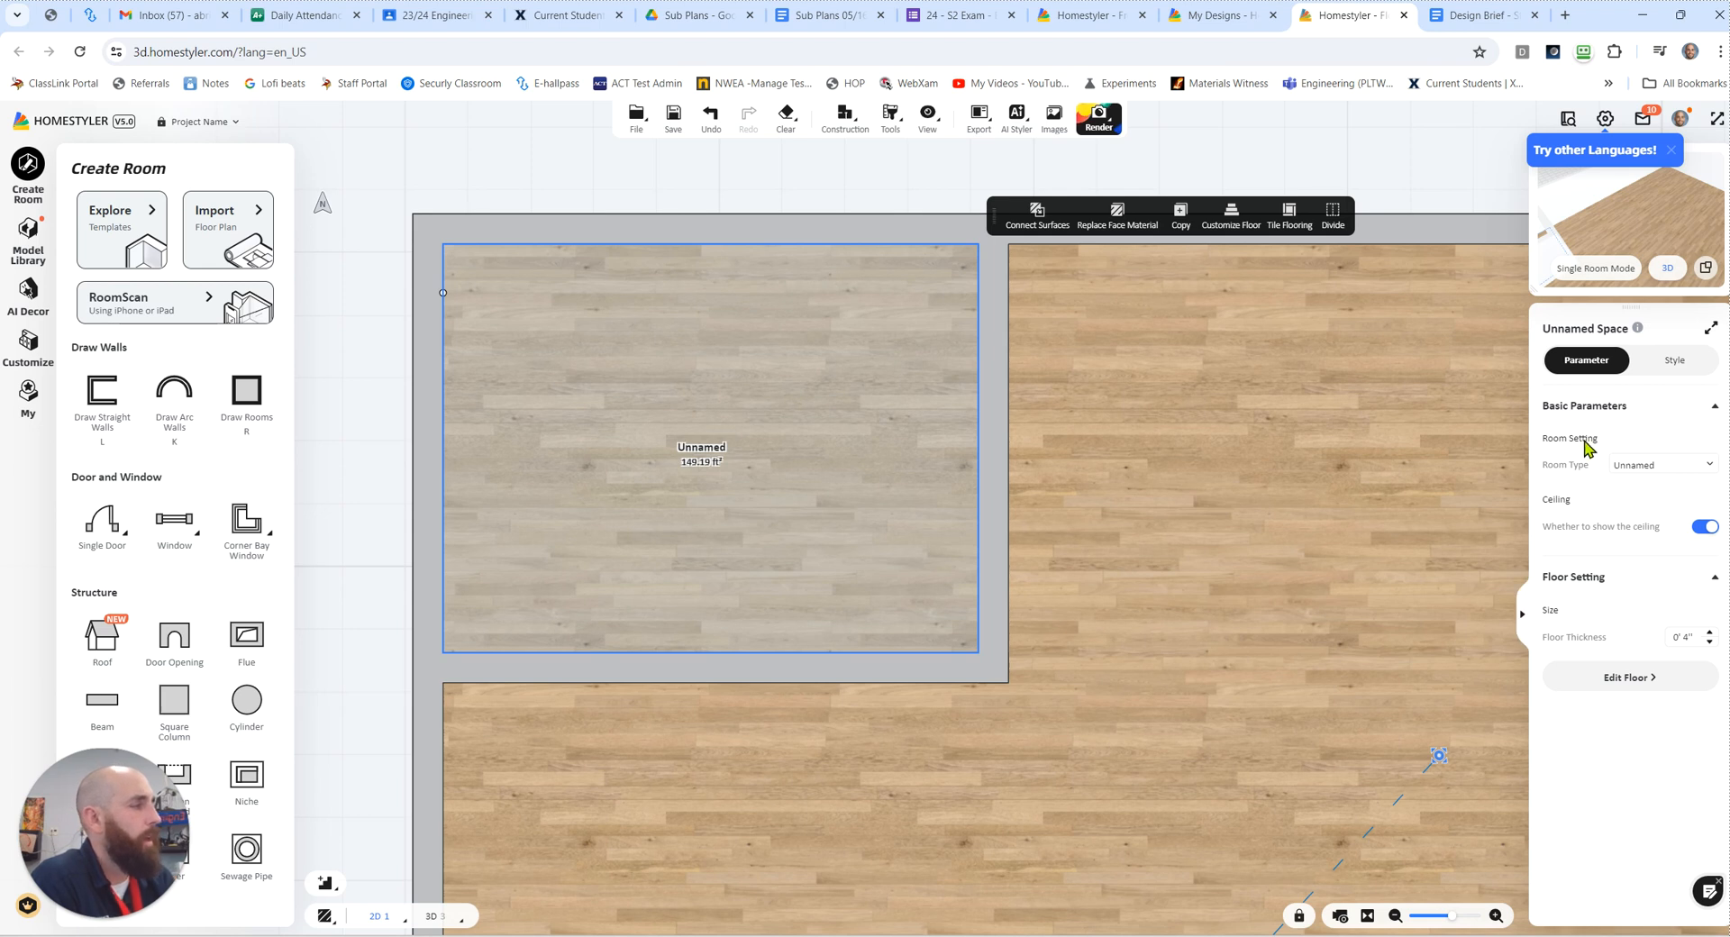
left_click(1585, 333)
left_click(1523, 620)
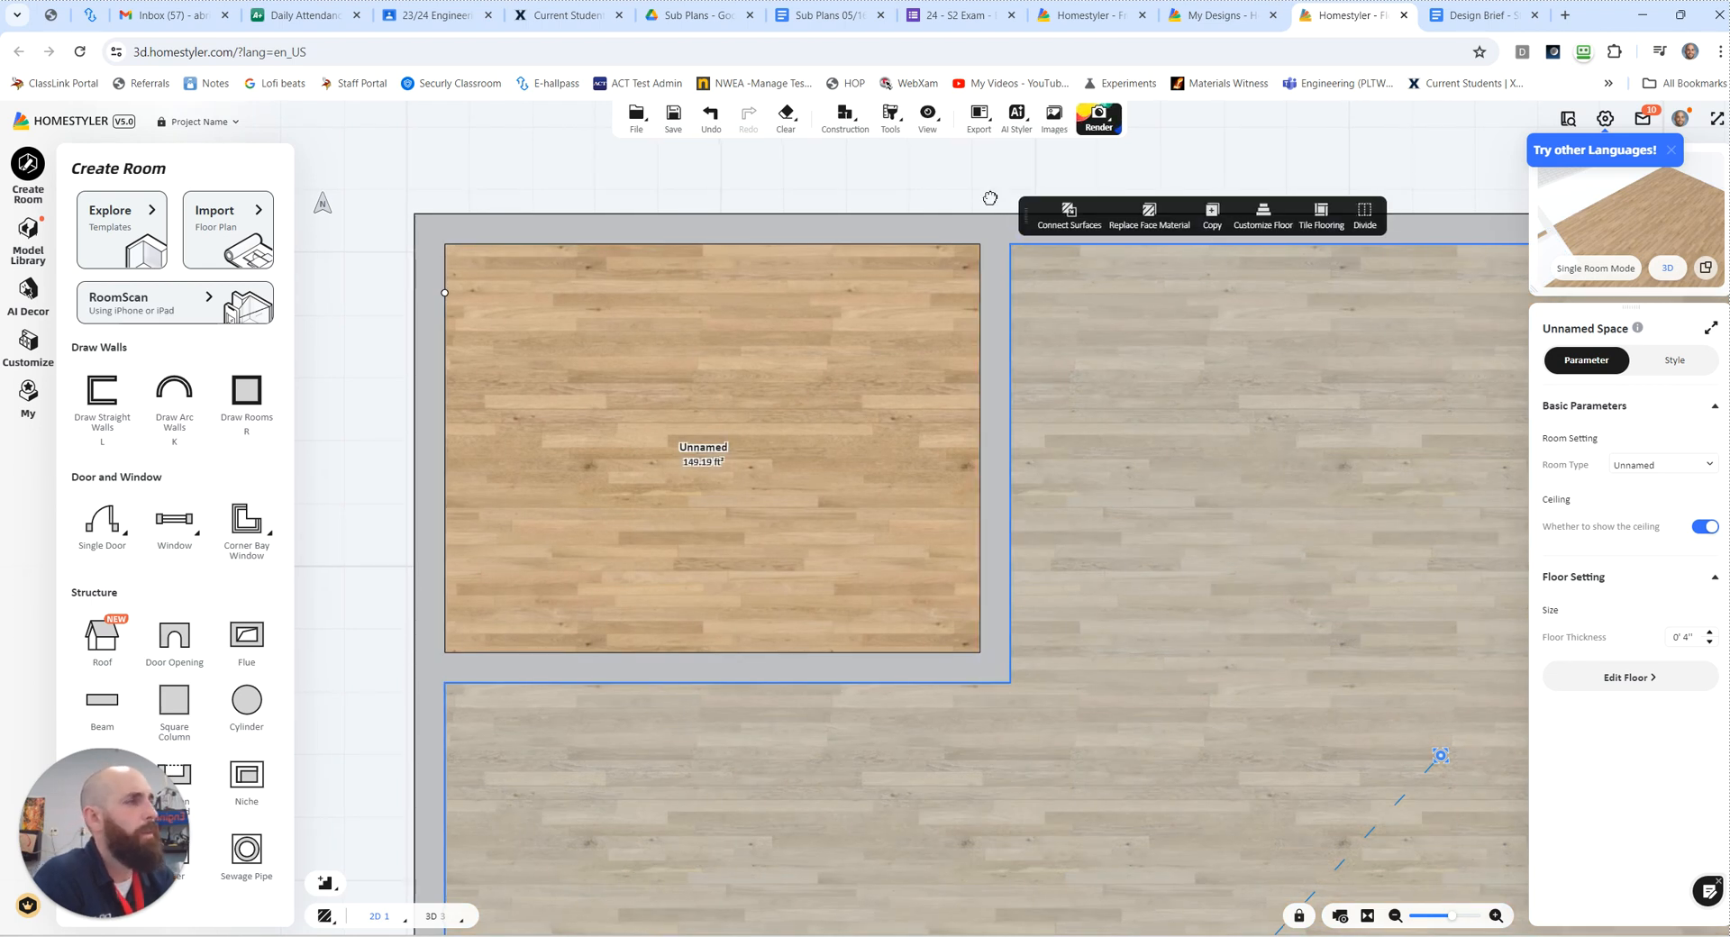
left_click(992, 200)
left_click(1525, 613)
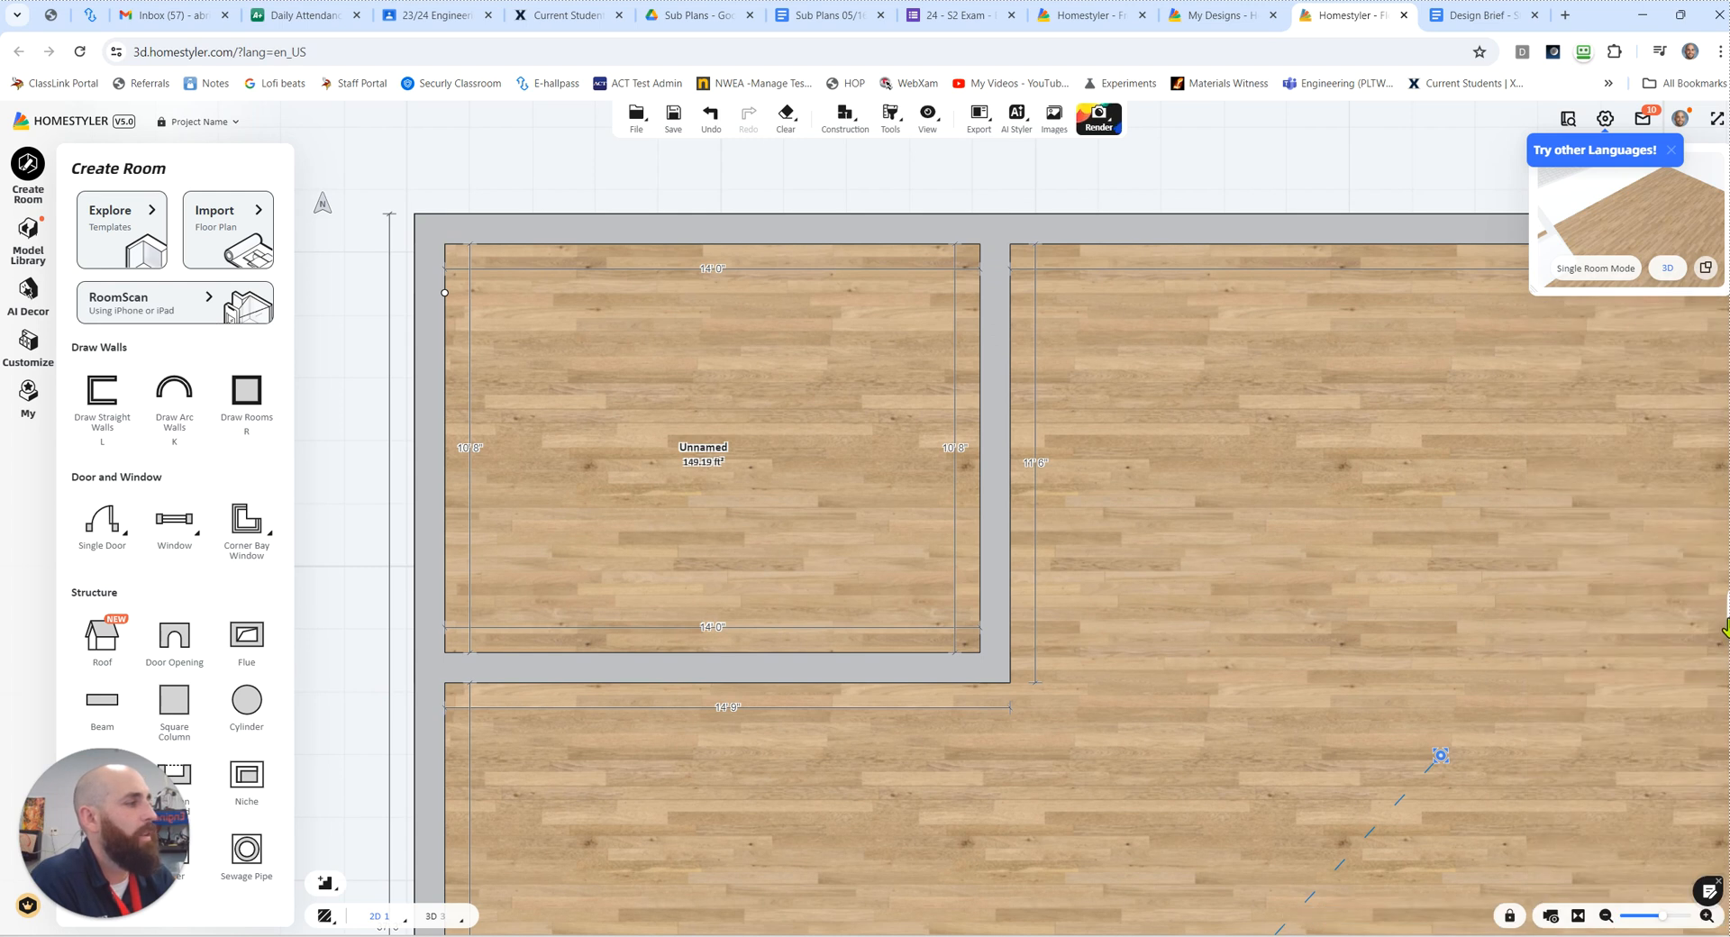
left_click(1726, 624)
left_click(816, 457)
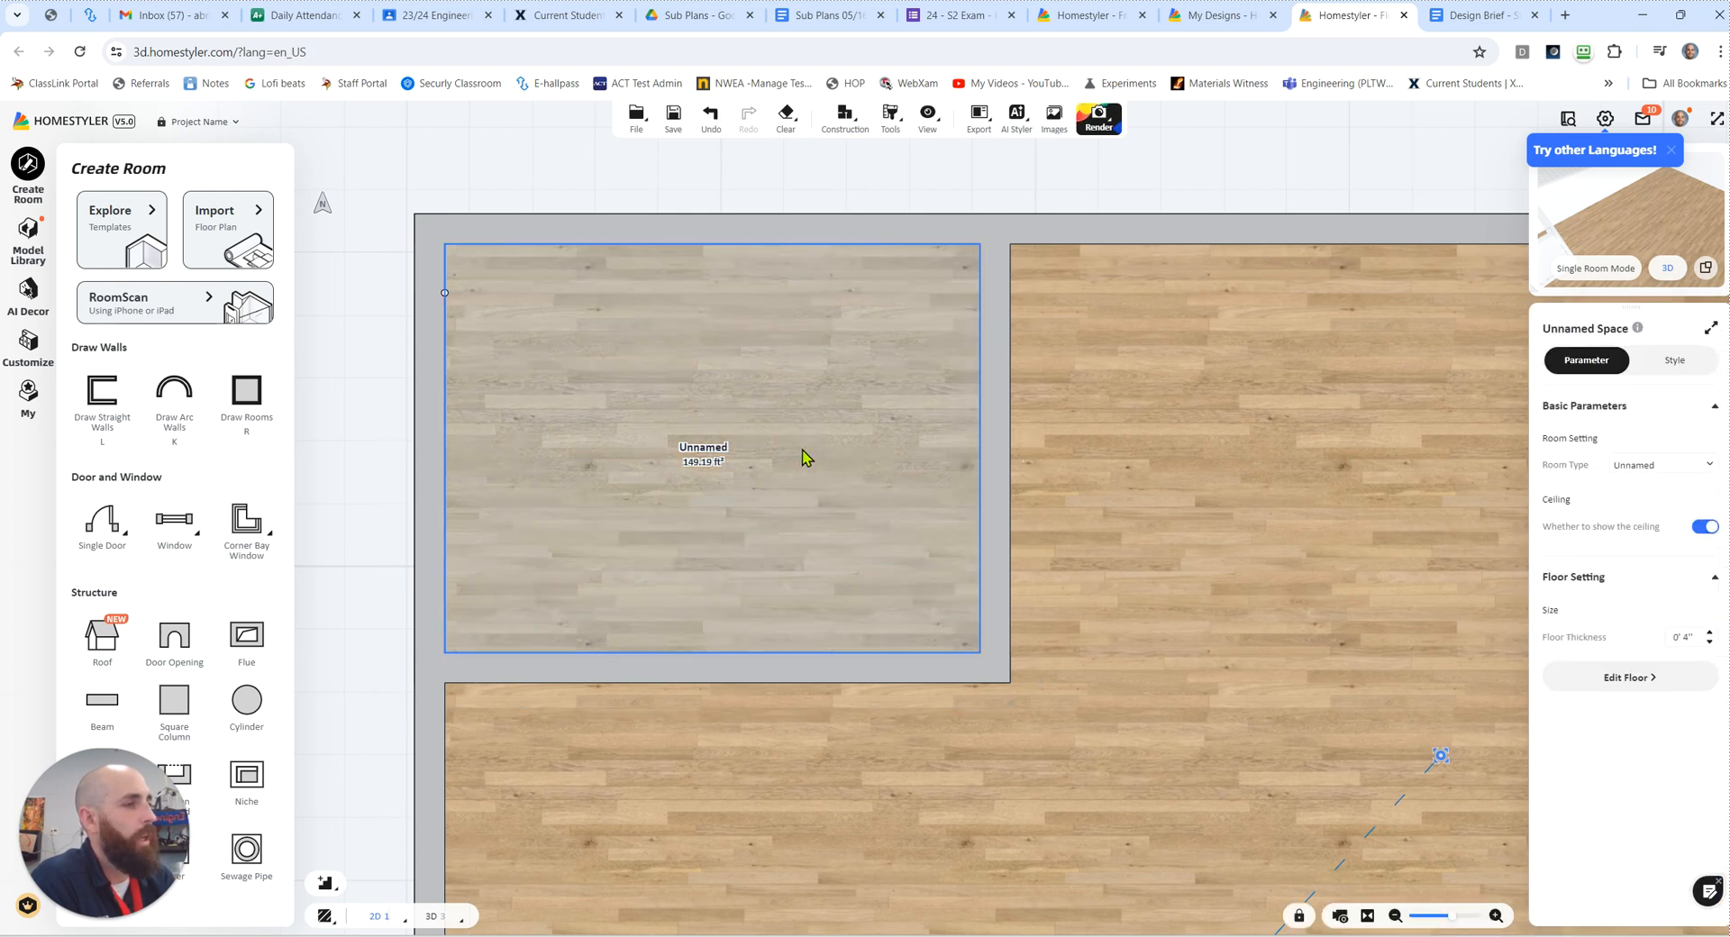
left_click(1645, 467)
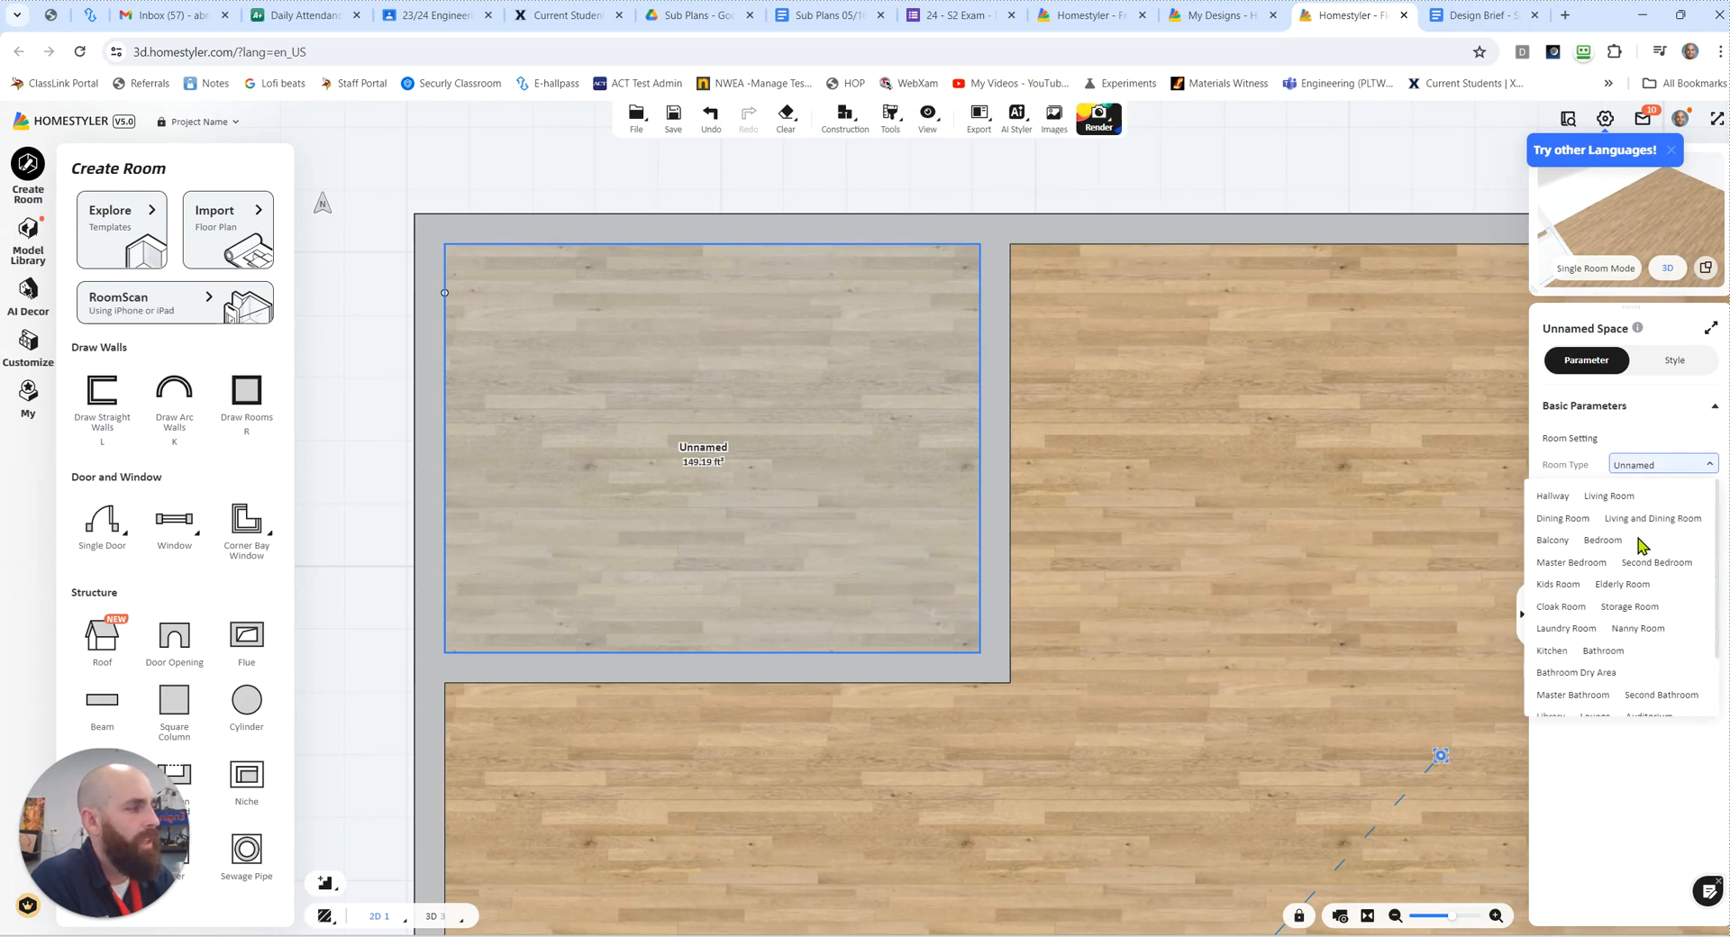
left_click(1552, 650)
Step: Set the room type of the large remaining space to Living and Dining Room, and check the other available room types
left_click(1224, 528)
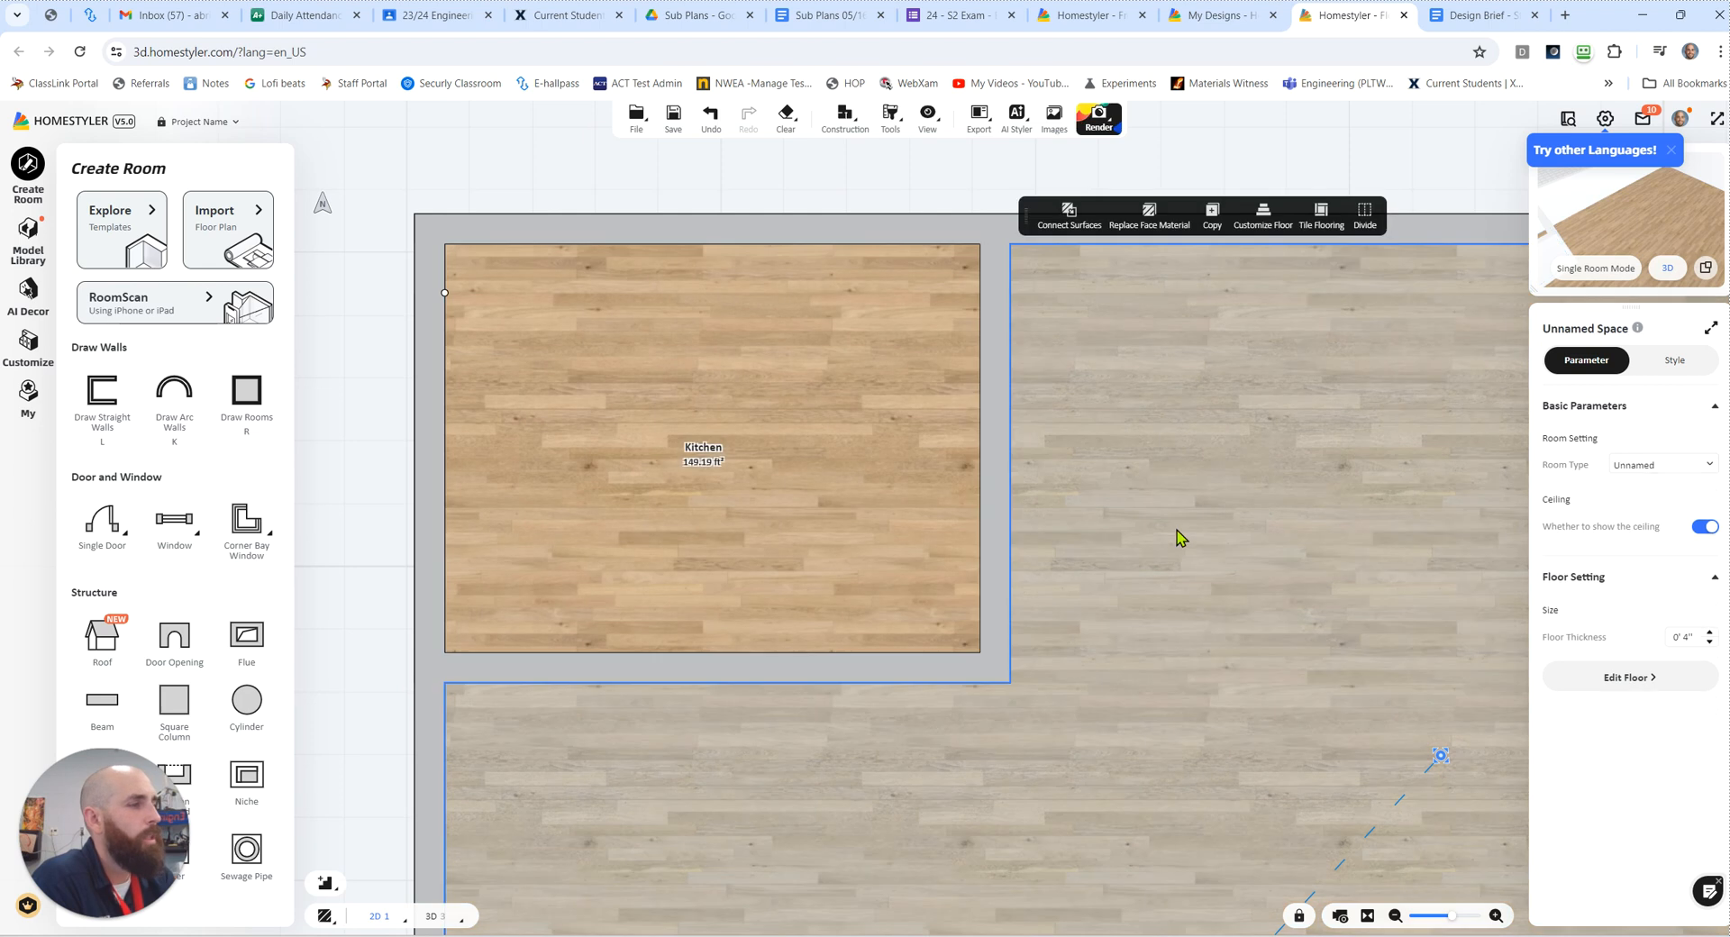
scroll(1181, 541, "up", 1)
scroll(1181, 541, "down", 1)
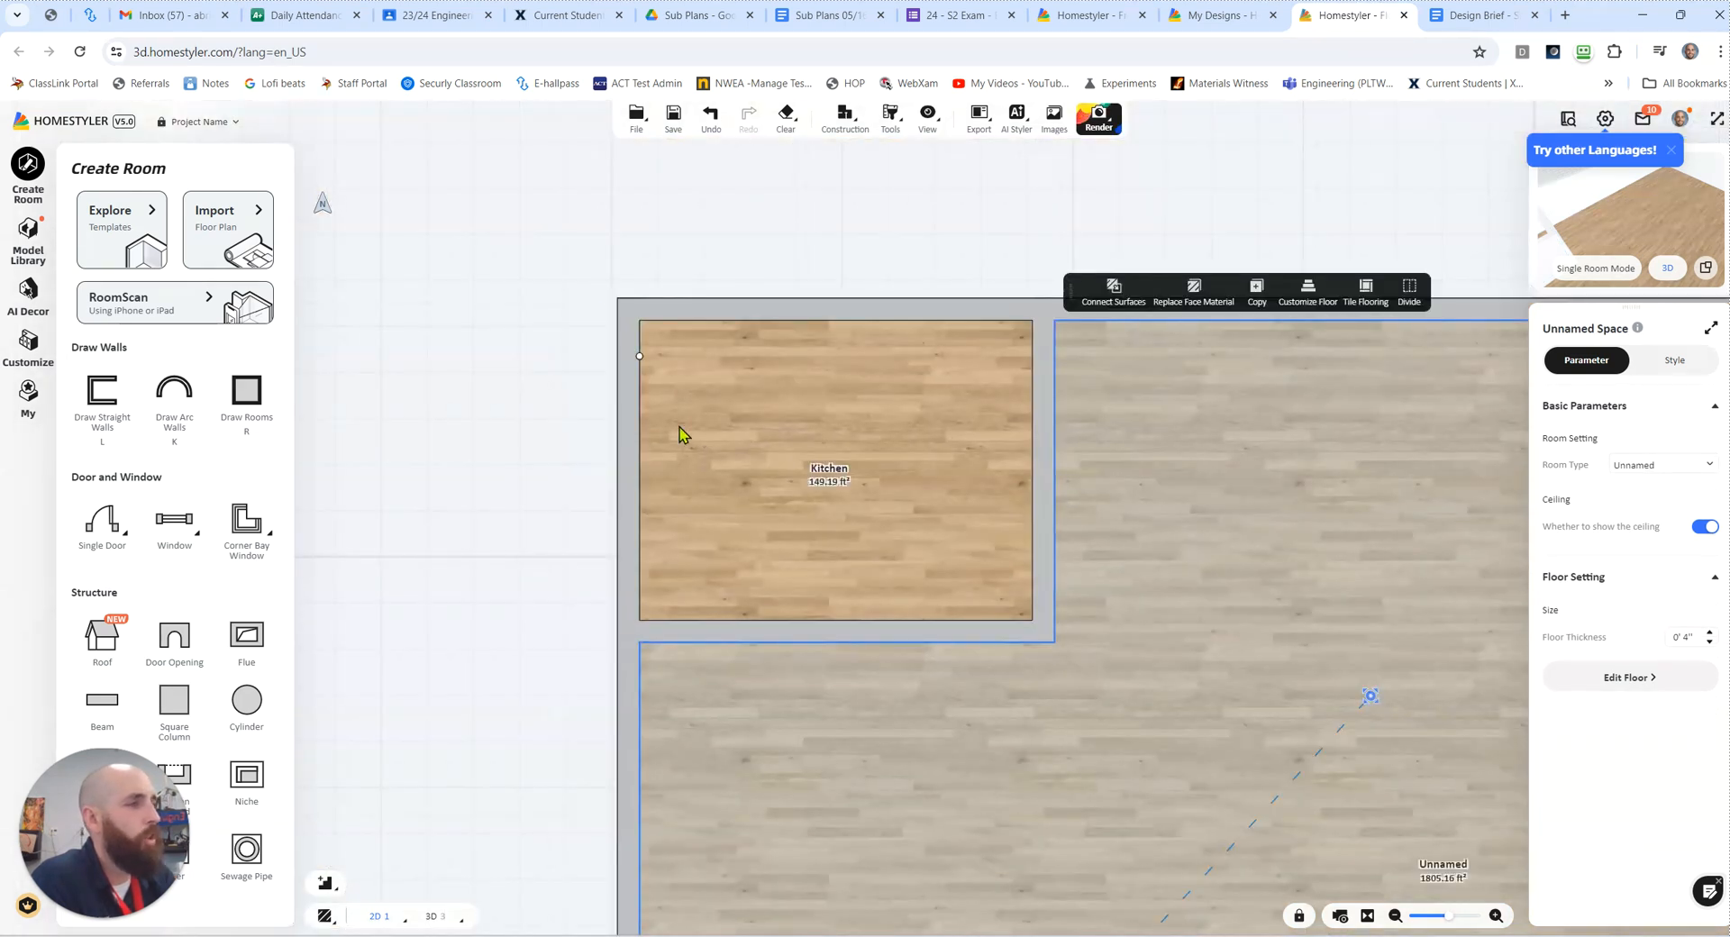
left_click_drag(607, 280, 380, 199)
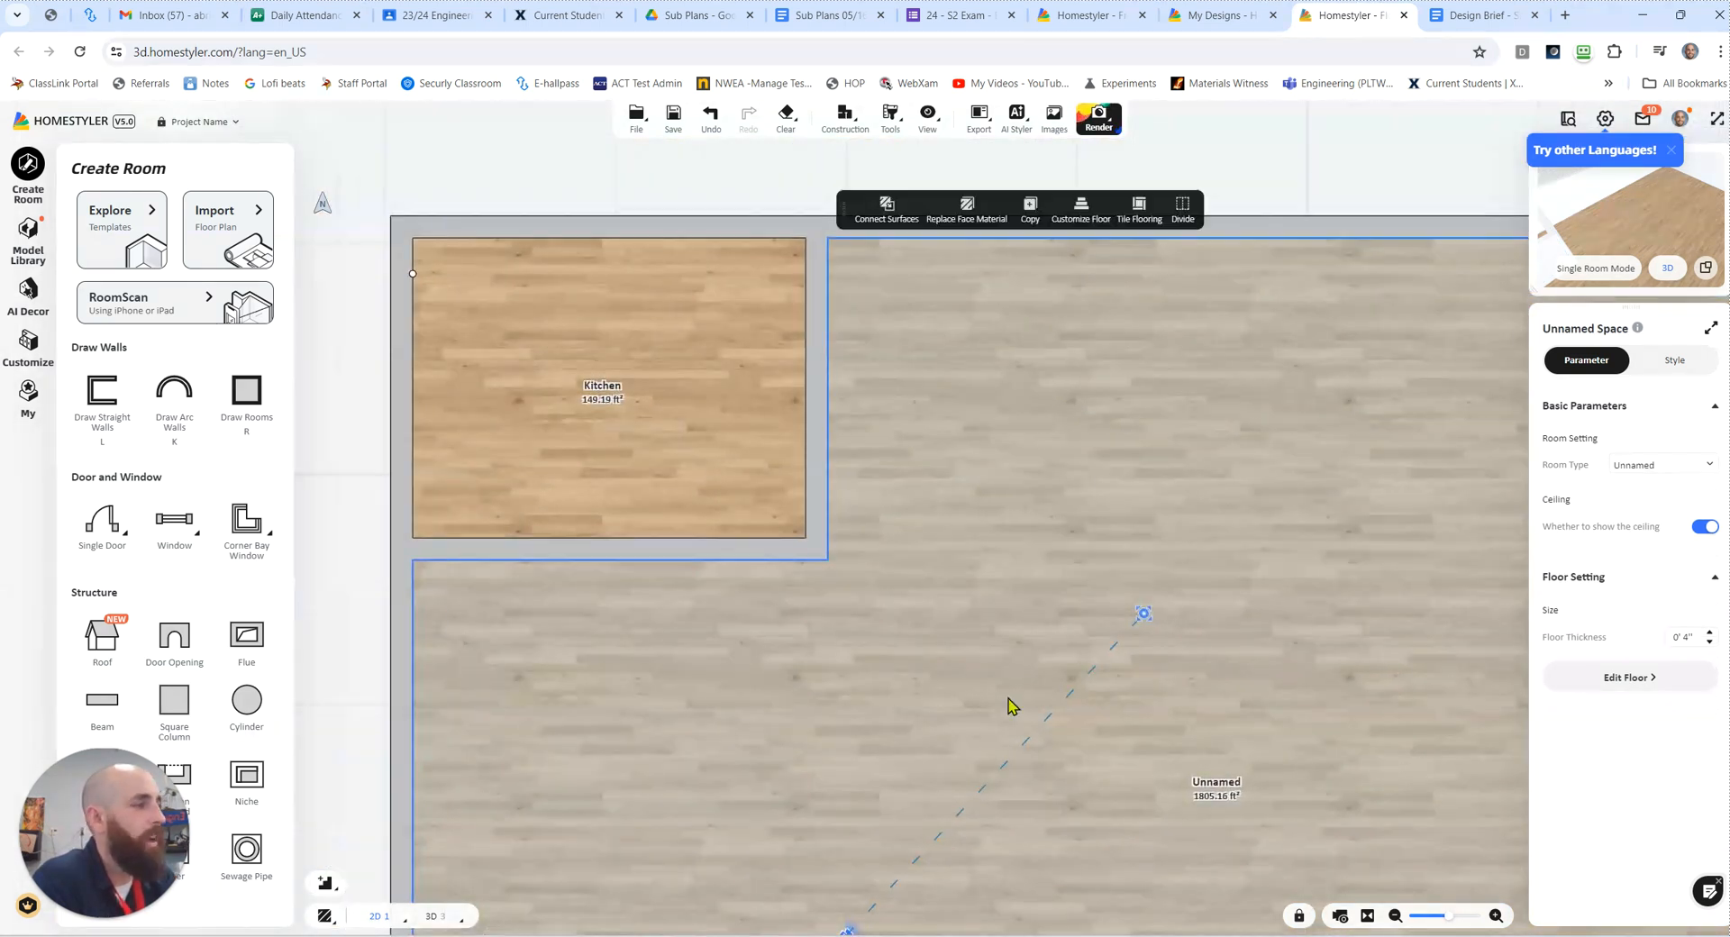
left_click_drag(1300, 275, 1190, 251)
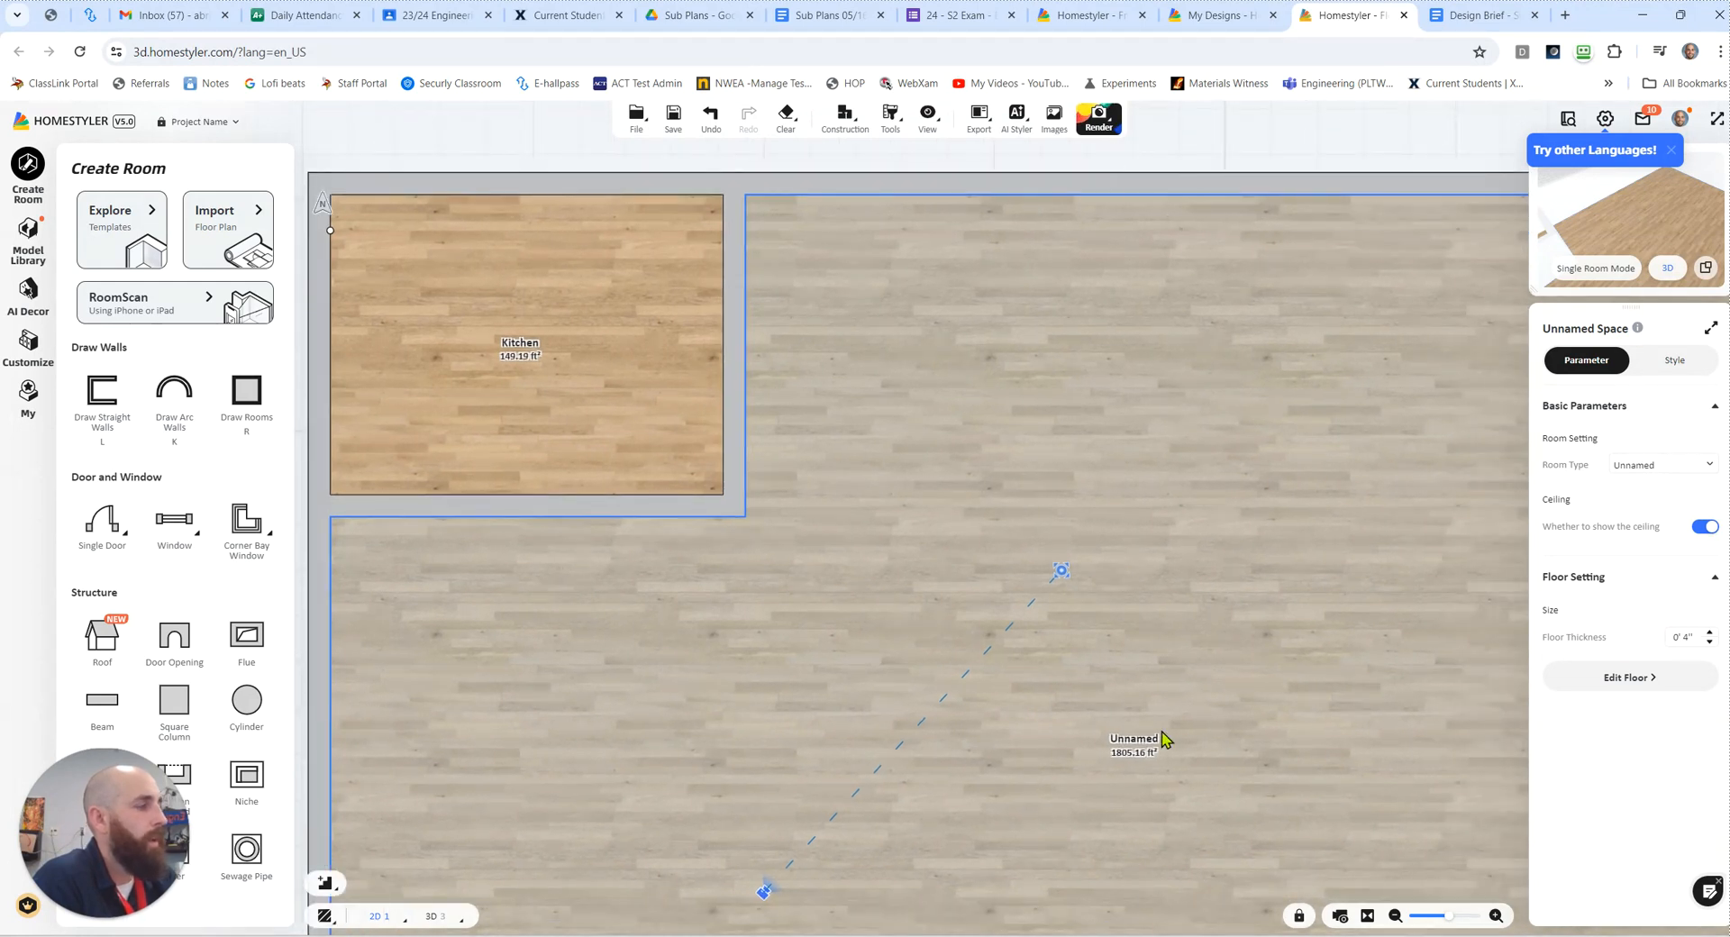
left_click(1672, 467)
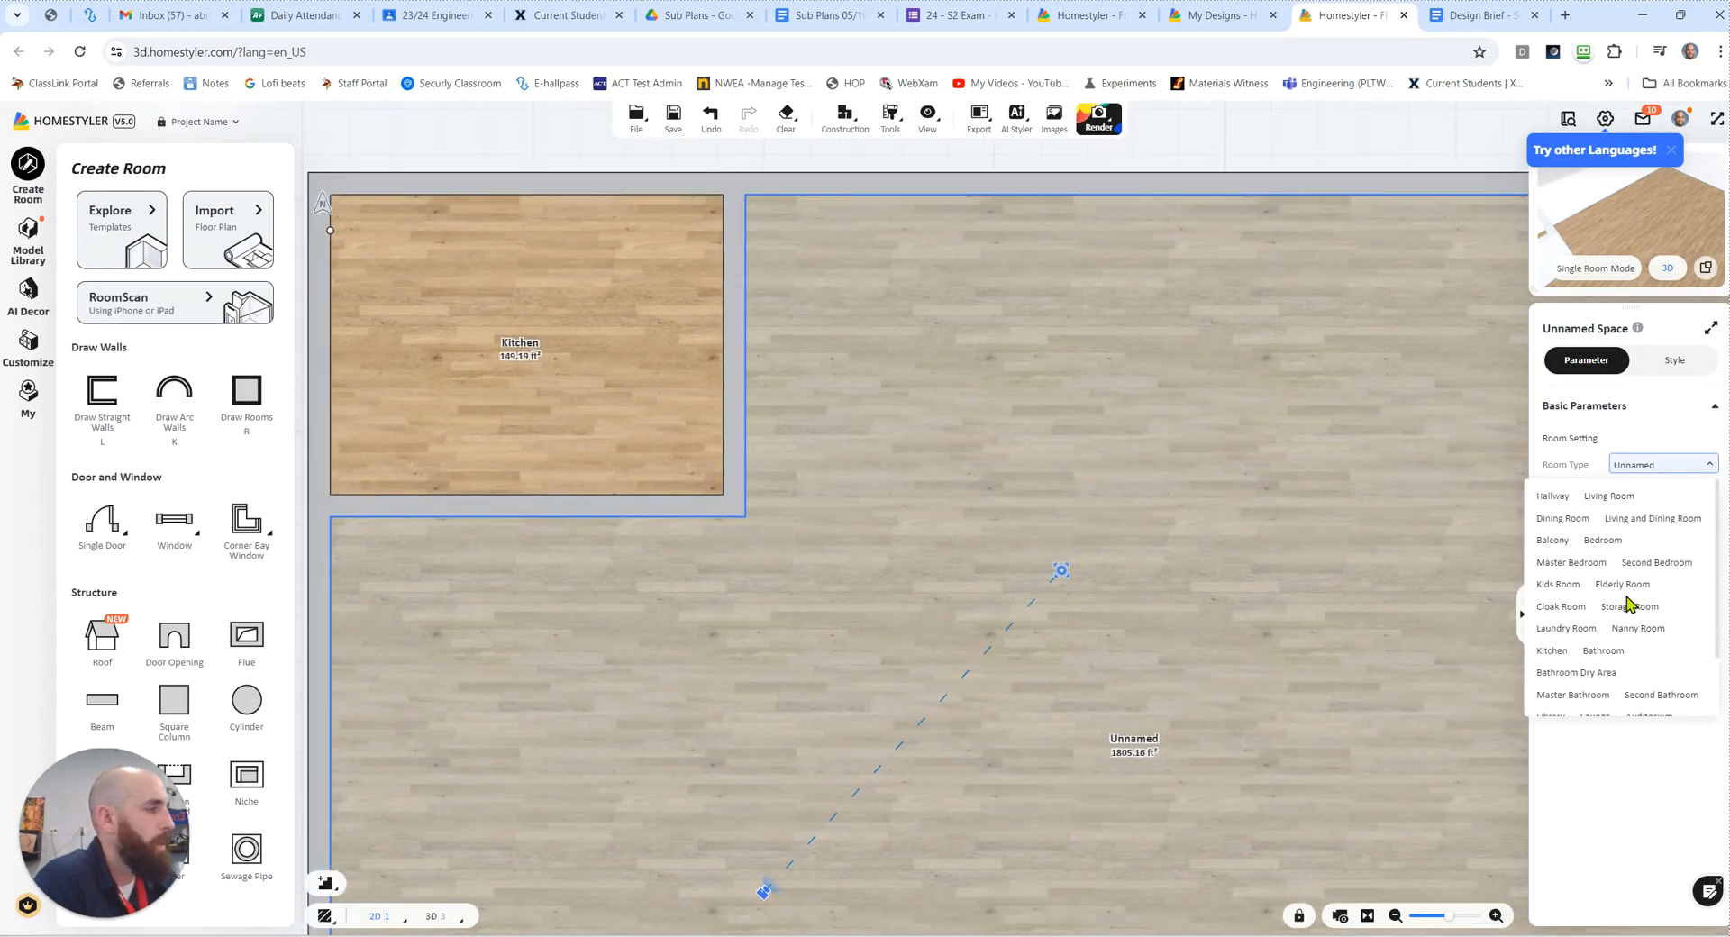
scroll(1629, 612, "down", 1)
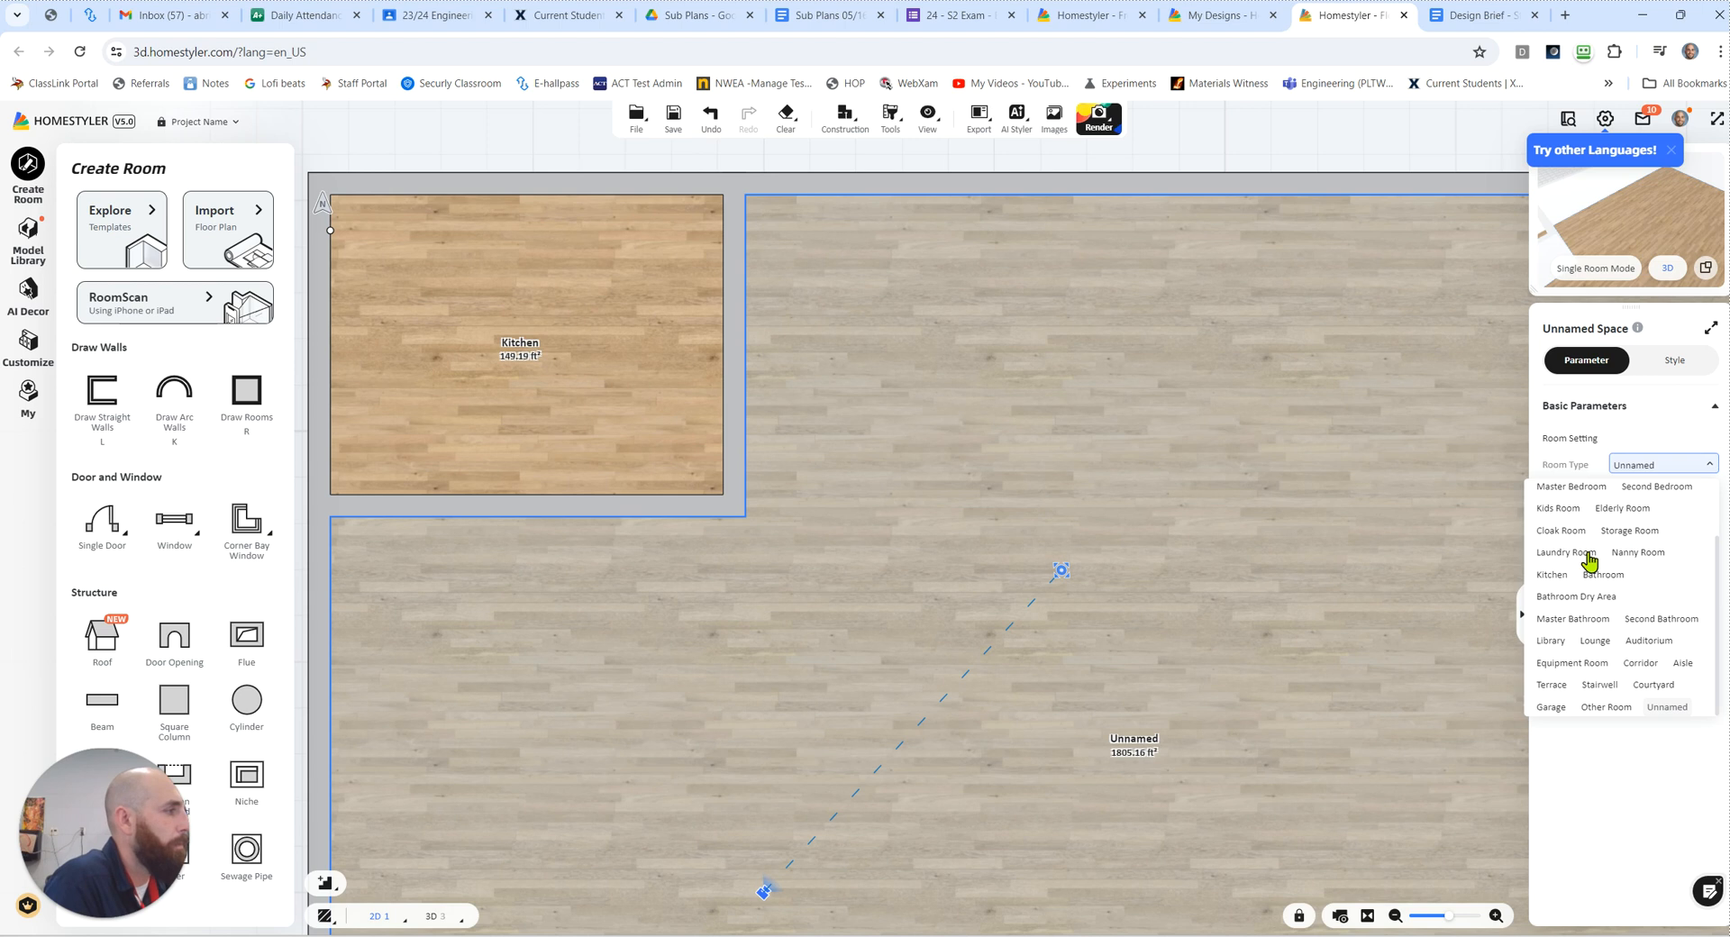
scroll(1589, 561, "up", 1)
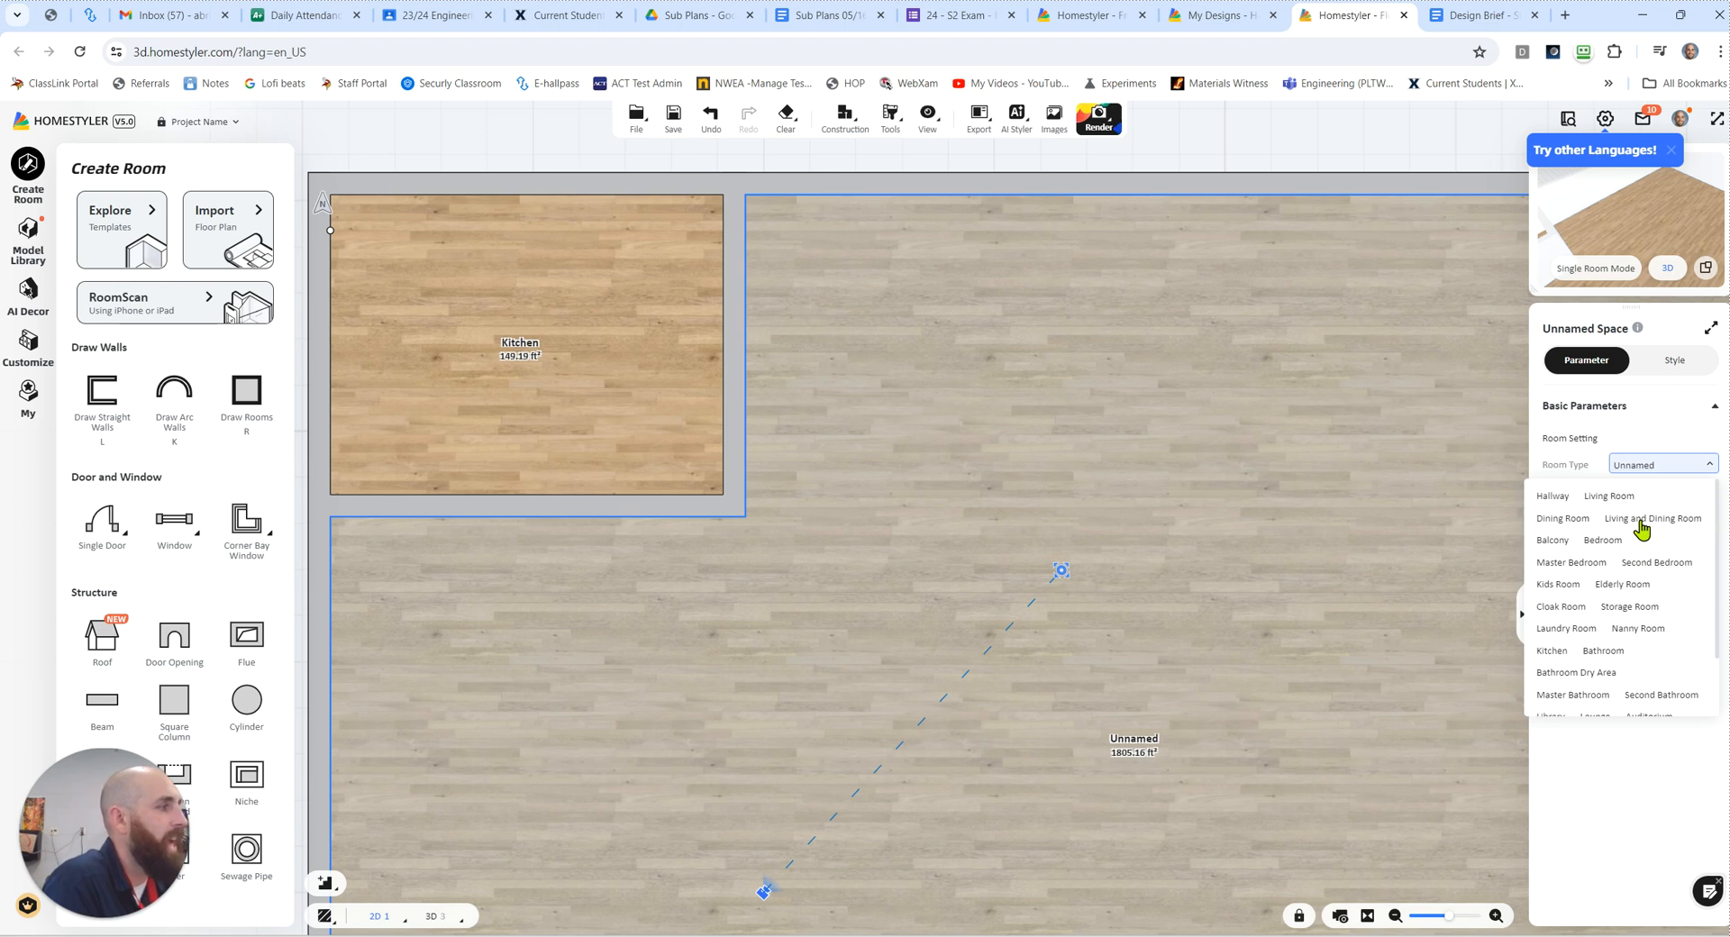
left_click(1642, 520)
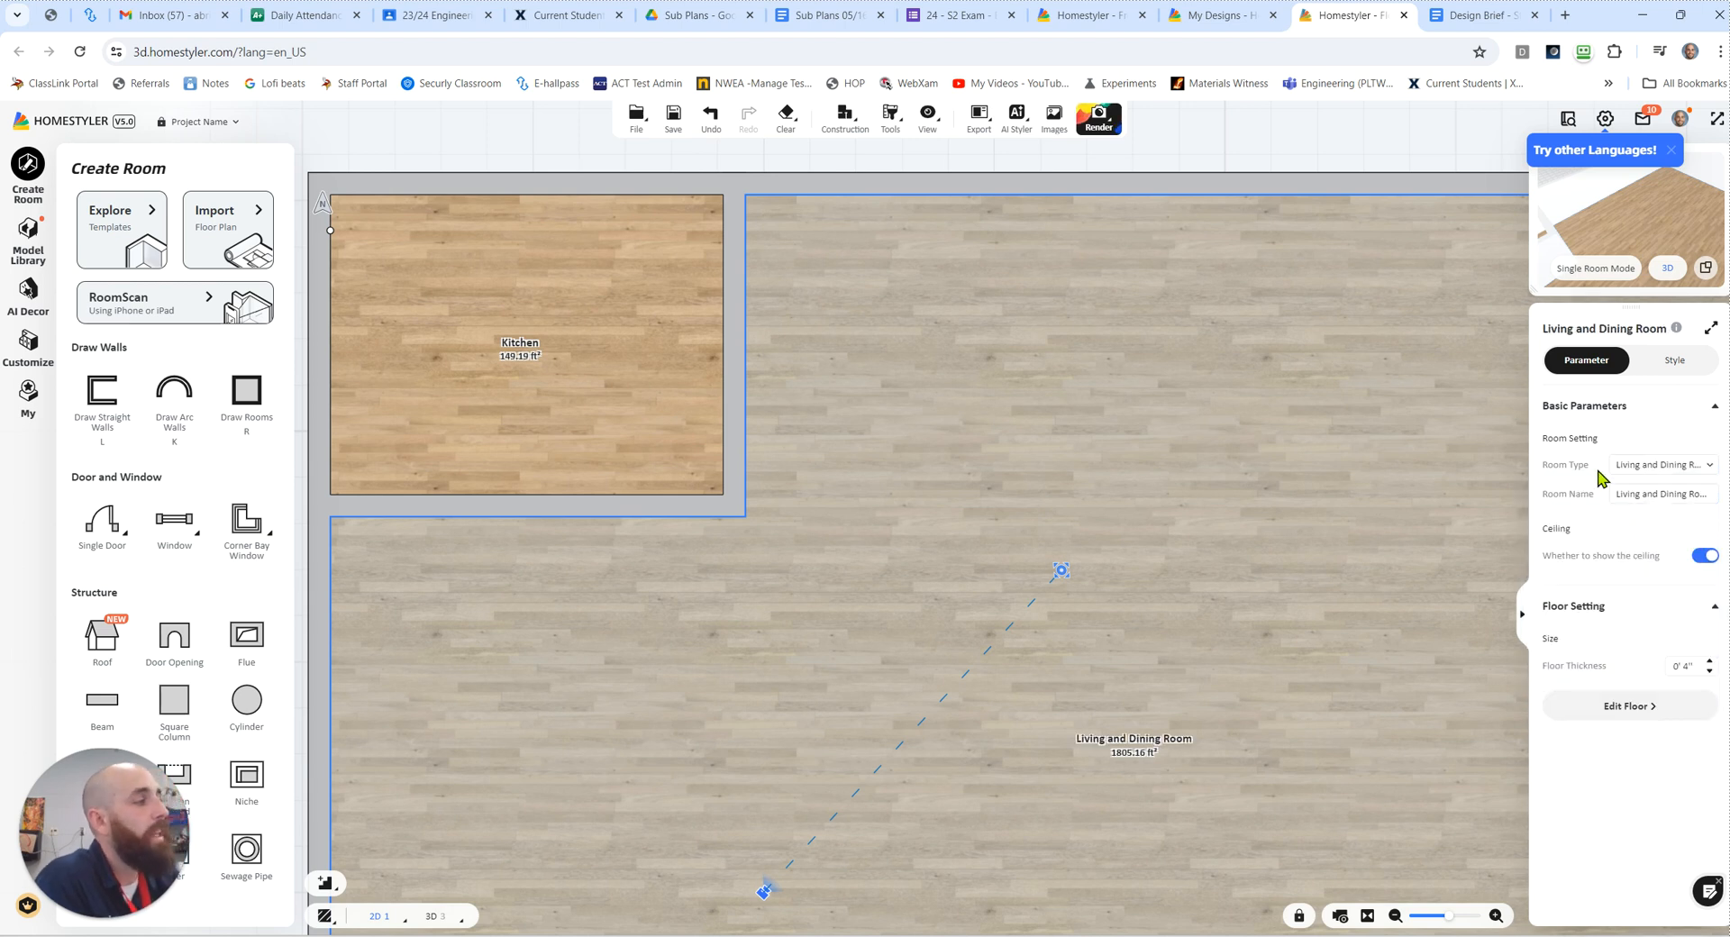
left_click(1654, 465)
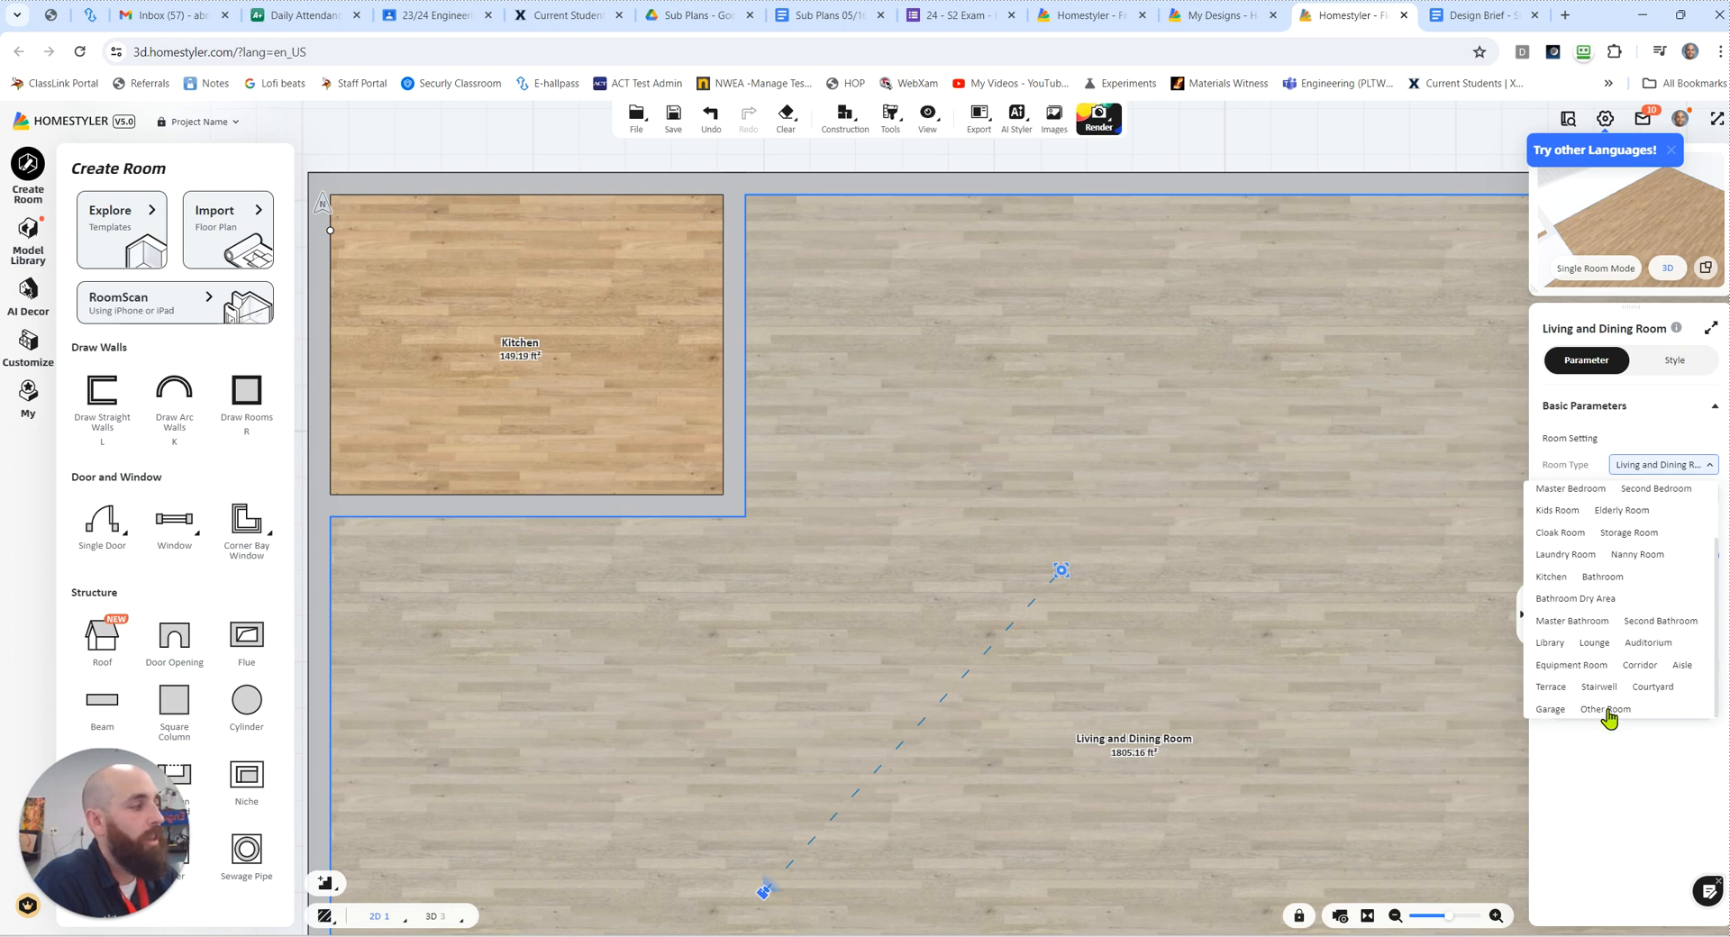
left_click(1666, 466)
Step: Draw a room about 11' 9" by 8' 10" in the house's lower-right corner
scroll(1126, 602, "down", 3)
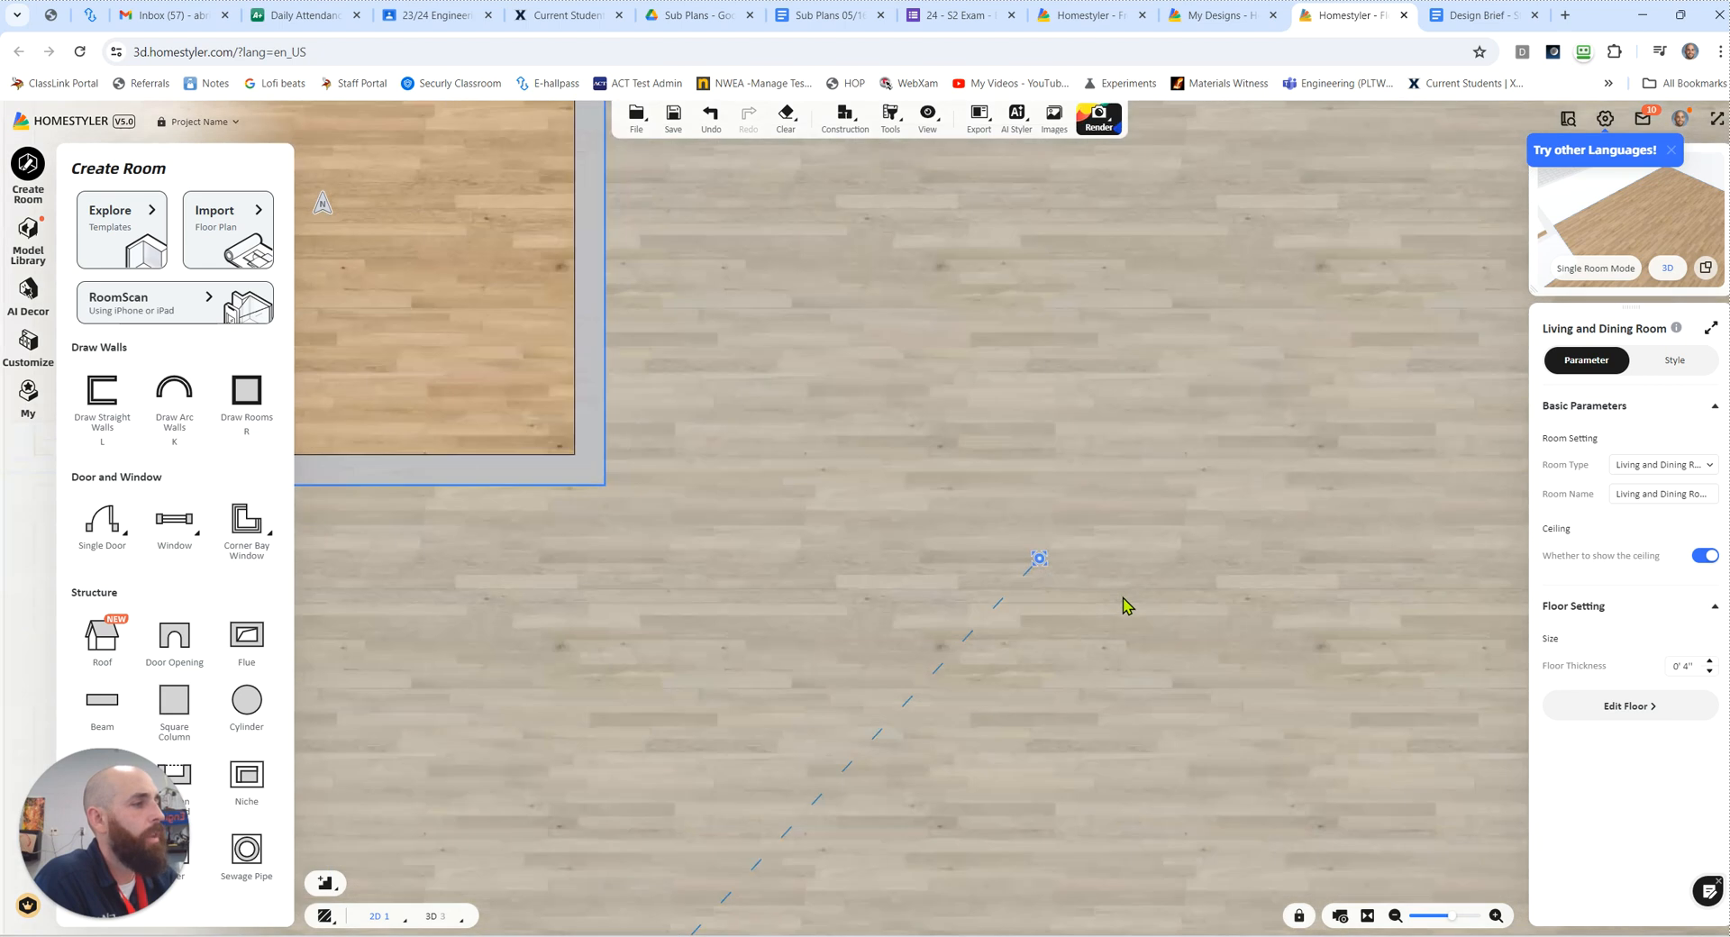
left_click_drag(835, 303, 680, 204)
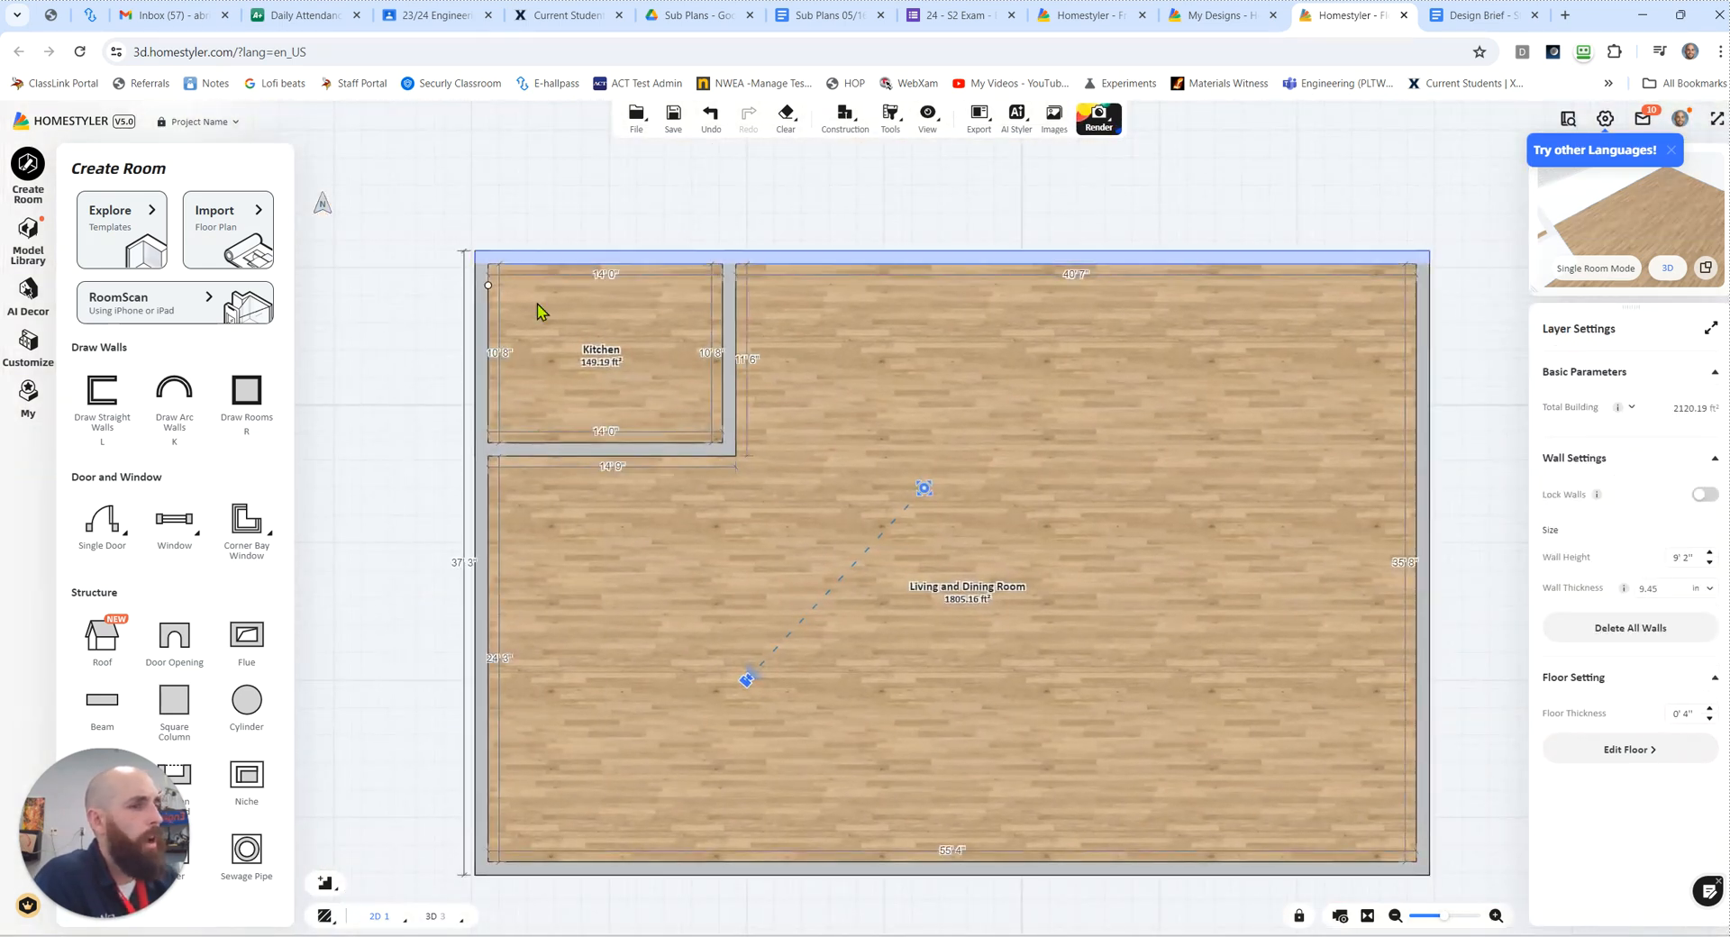
left_click(241, 410)
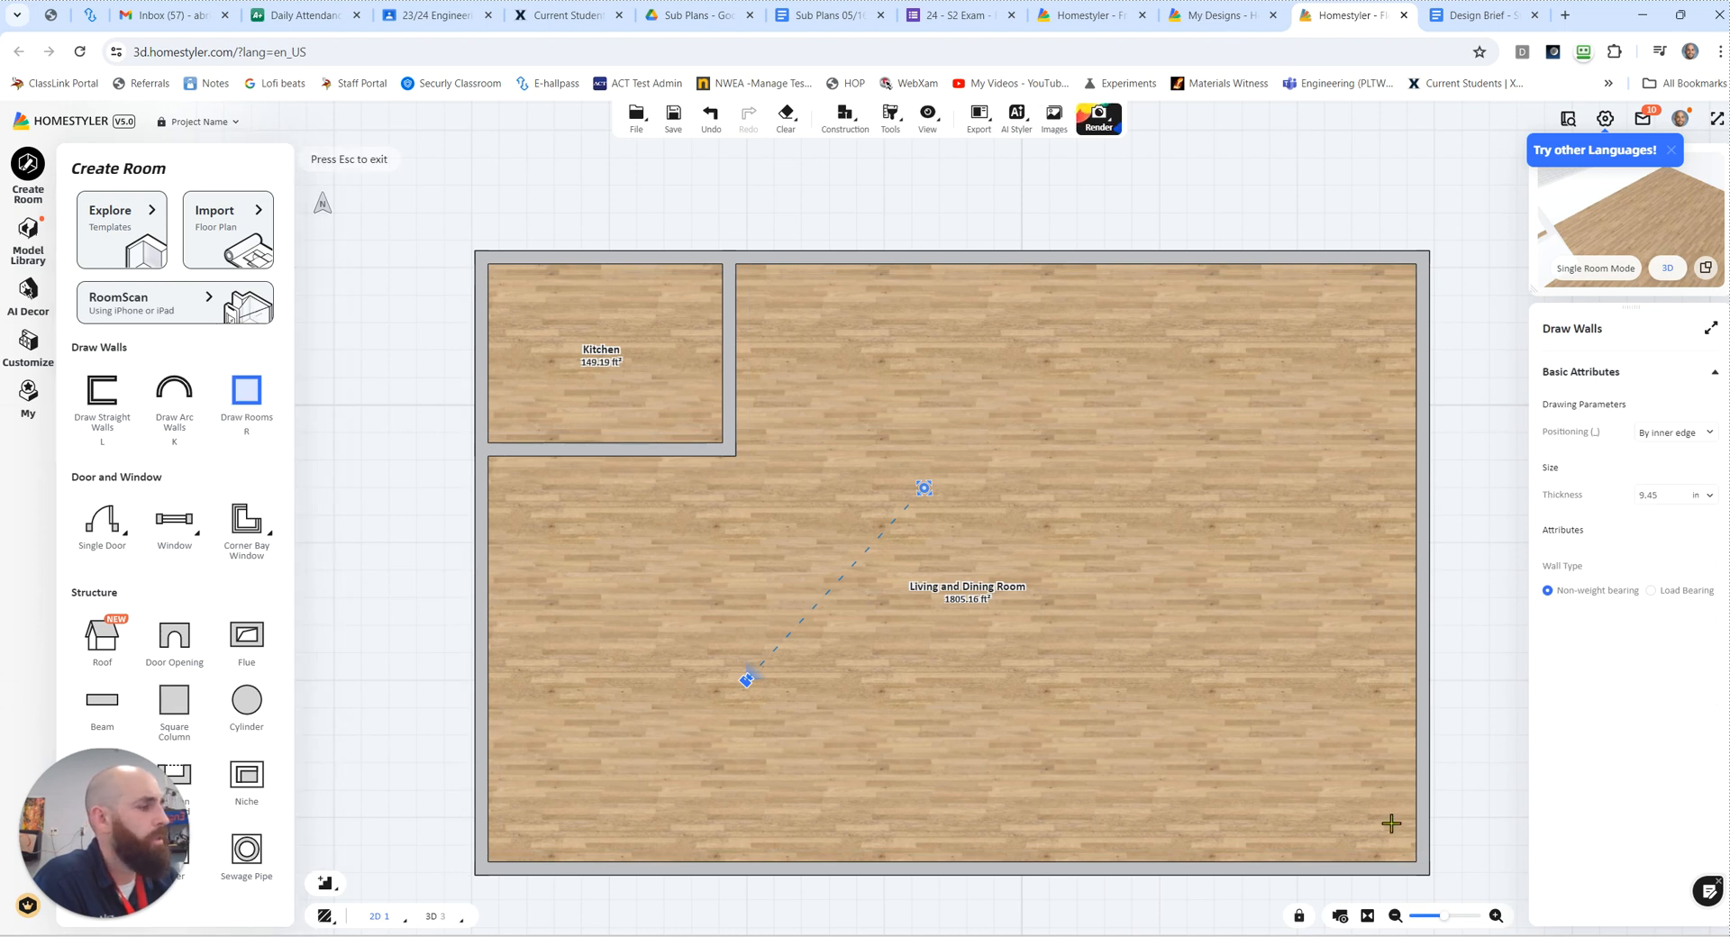
left_click(1422, 868)
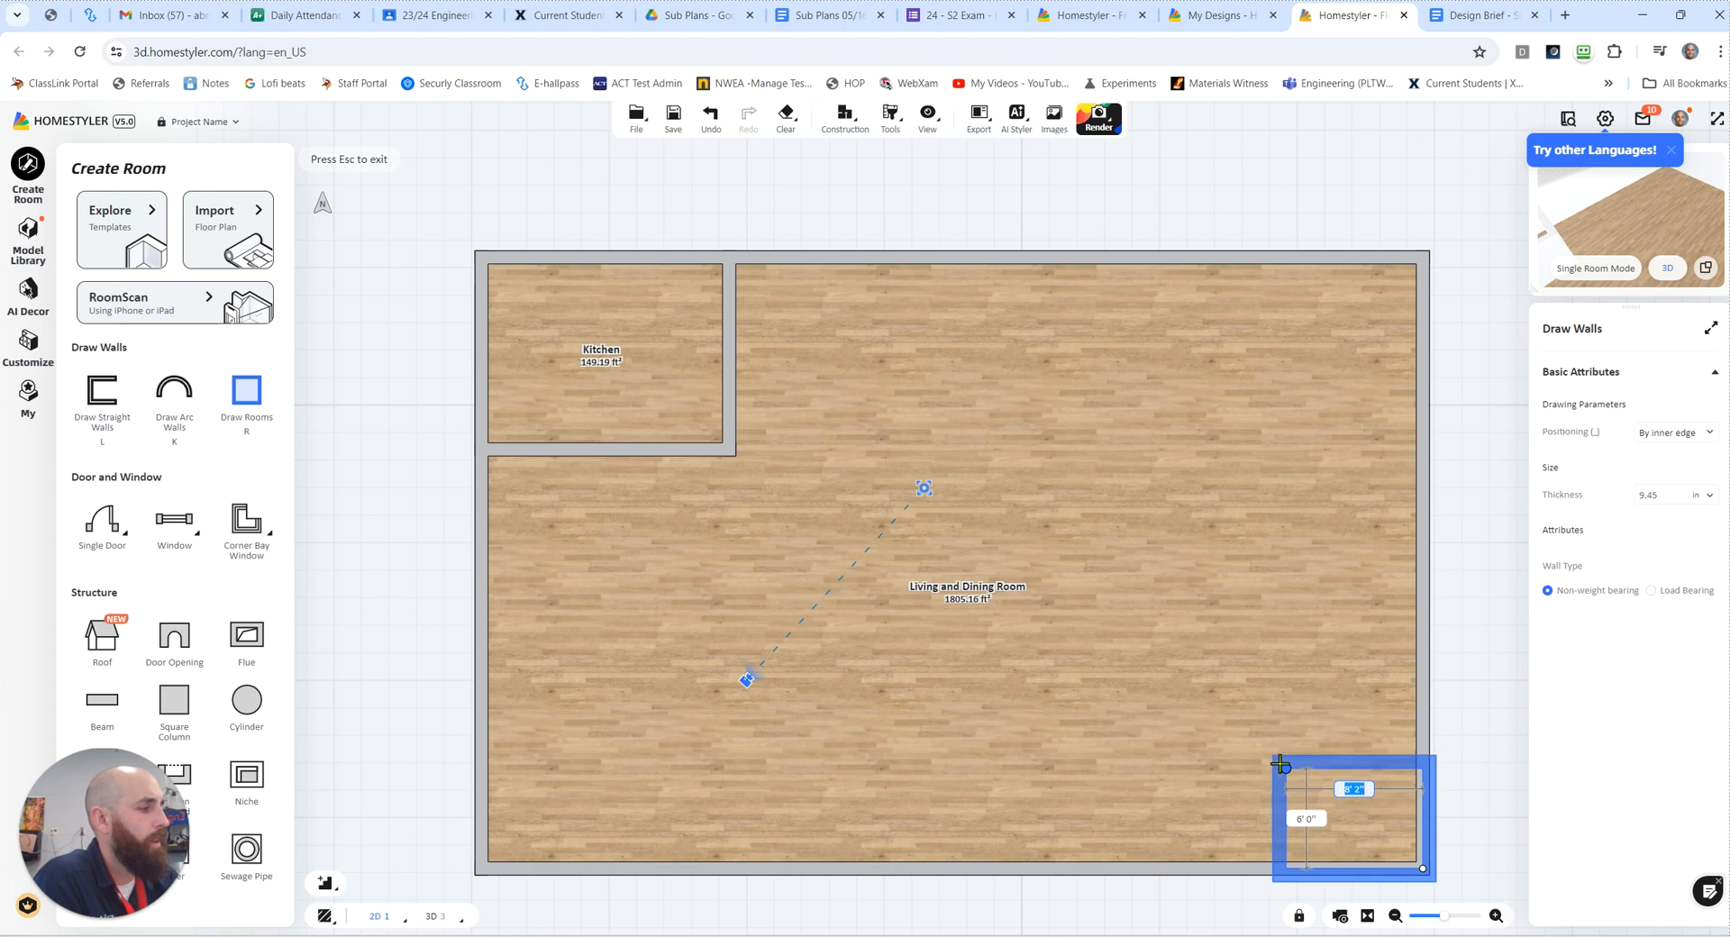
left_click(1221, 714)
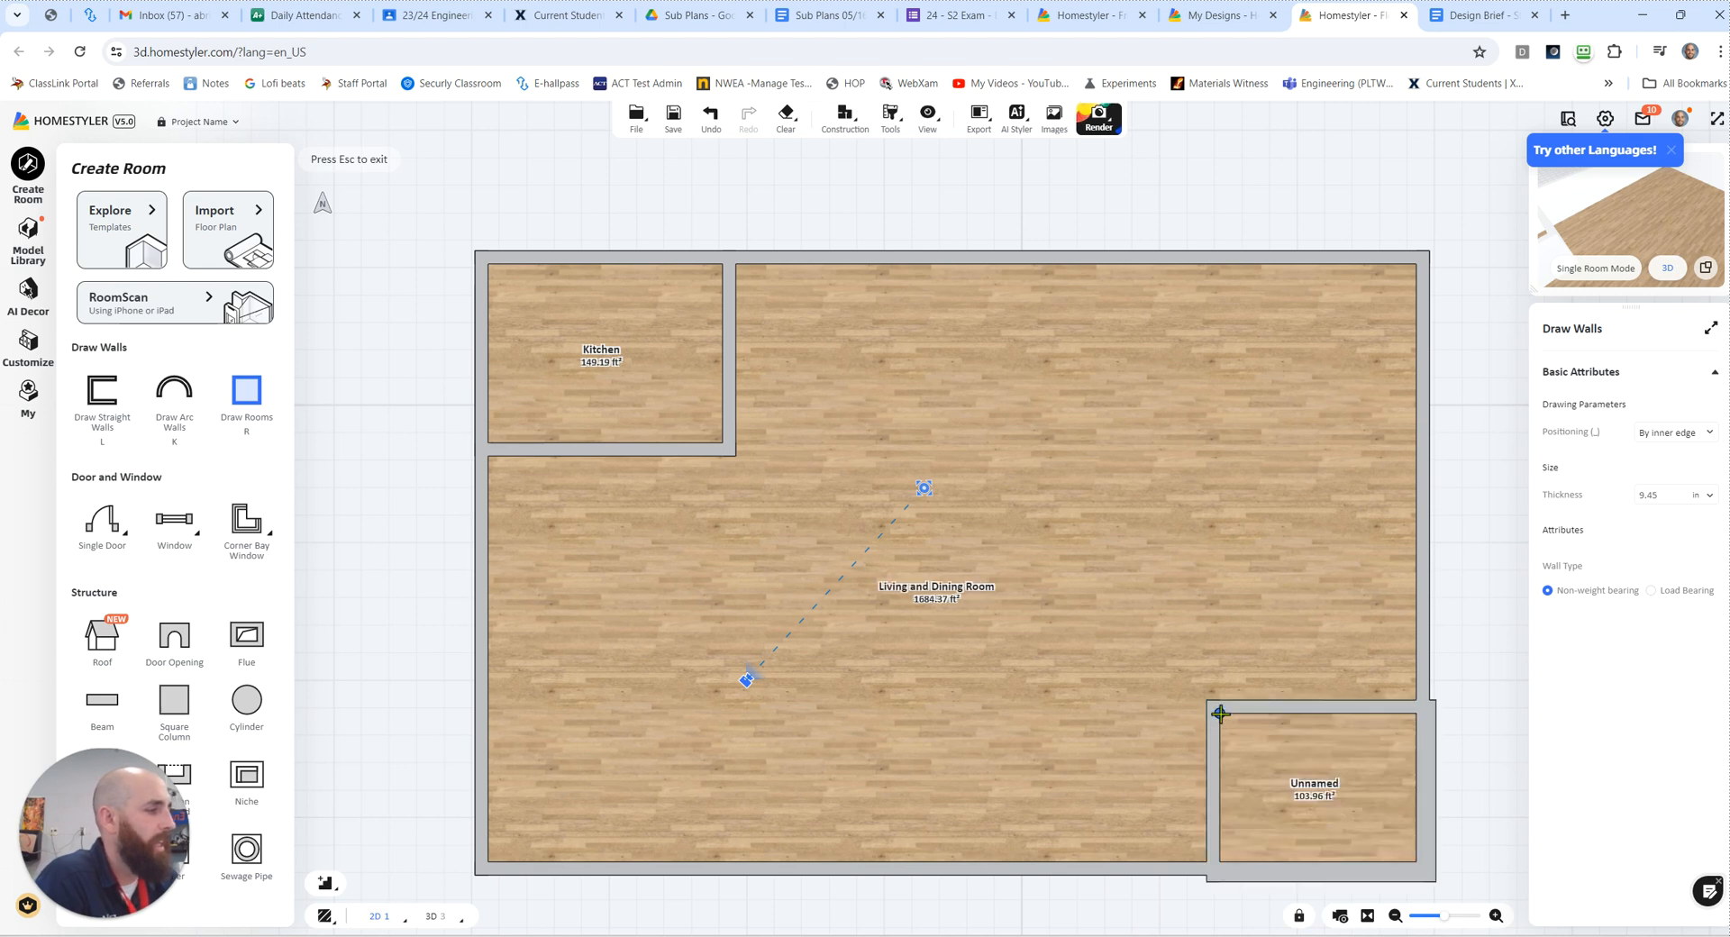
Step: Try to align the corner room's lower wall with the house's outer wall, and undo the wall change and the room
scroll(1287, 832, "down", 1)
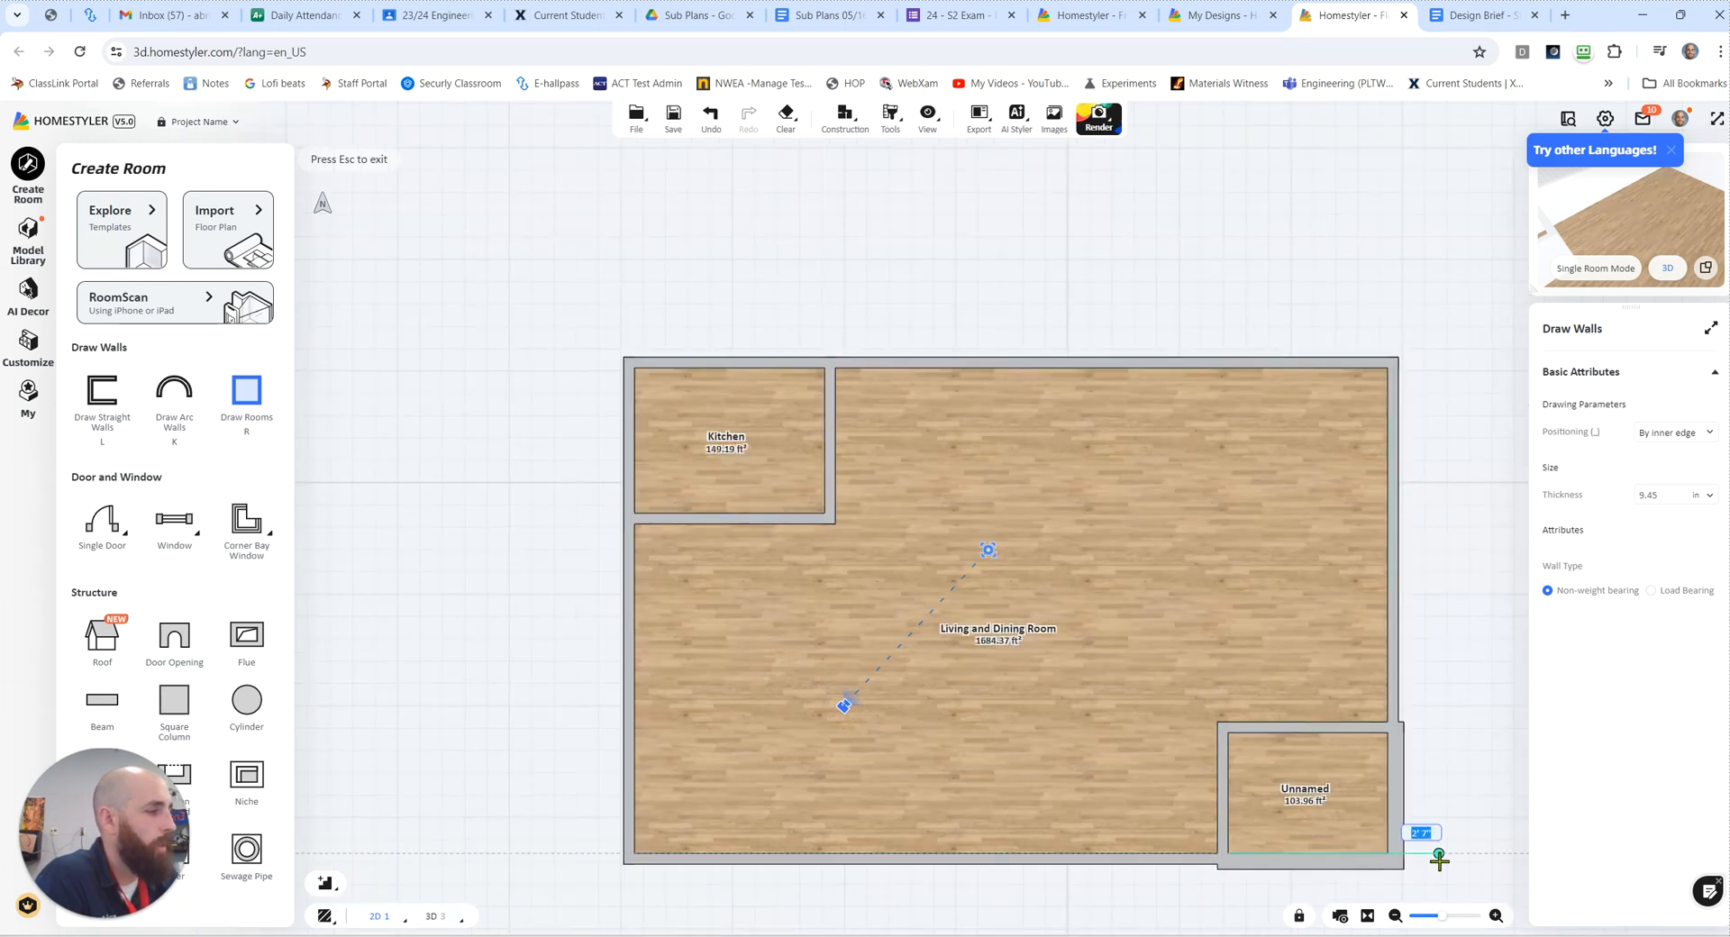
scroll(1344, 803, "up", 5)
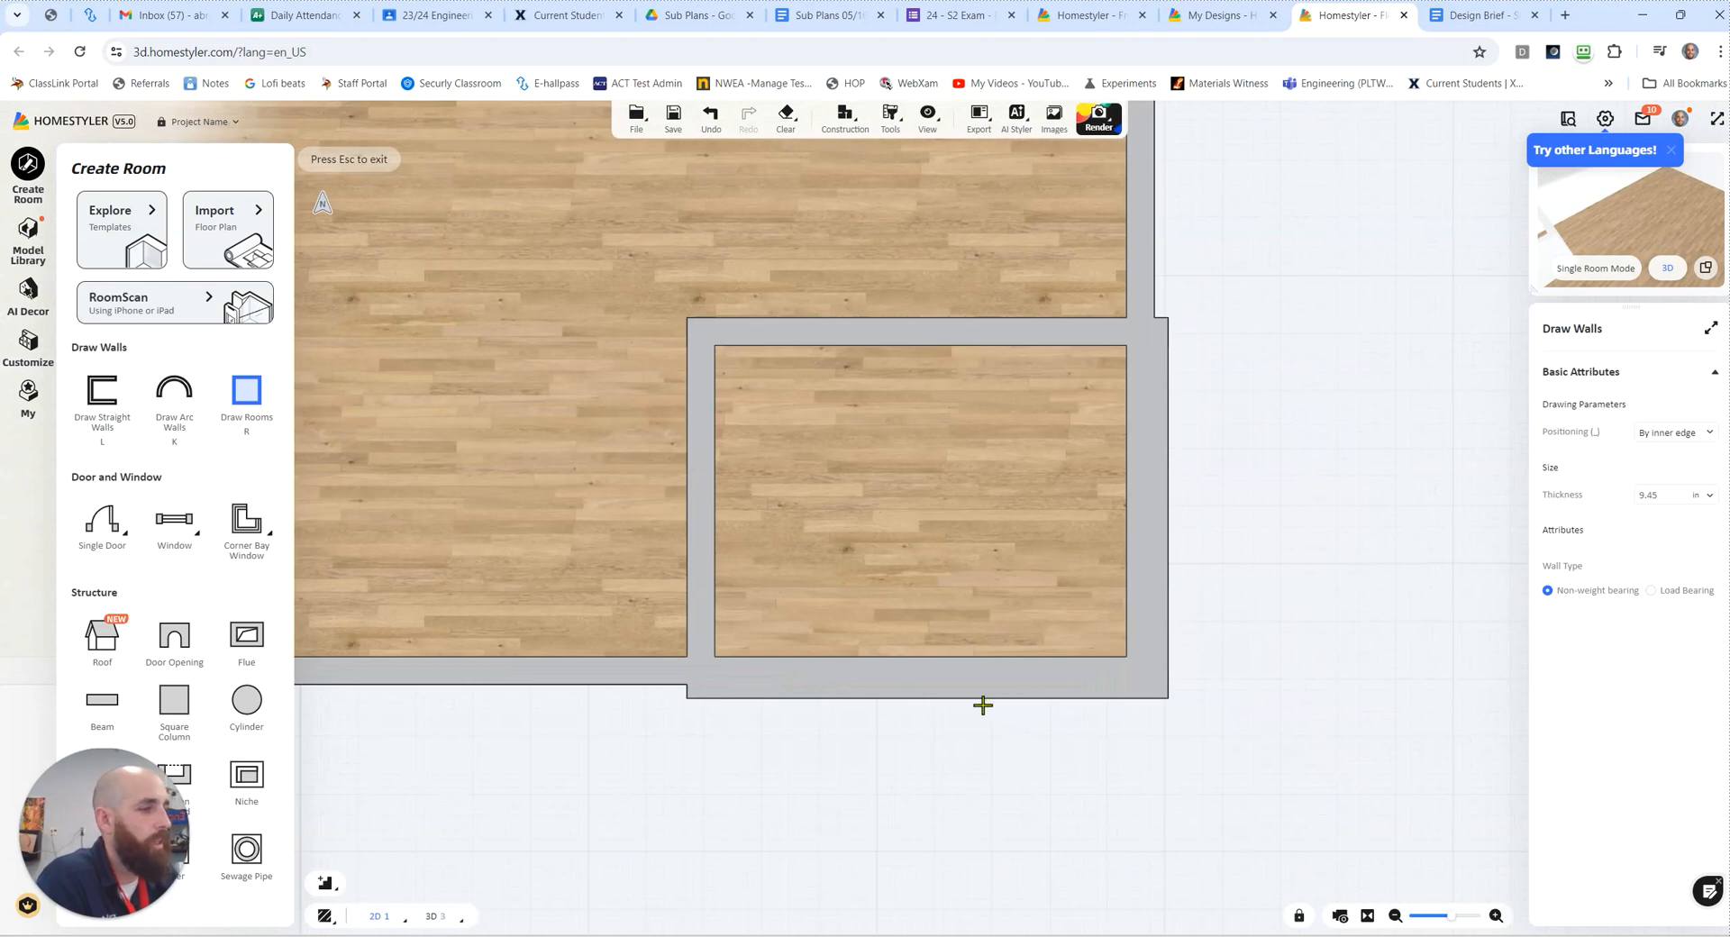
key("Escape")
left_click(943, 685)
left_click(944, 685)
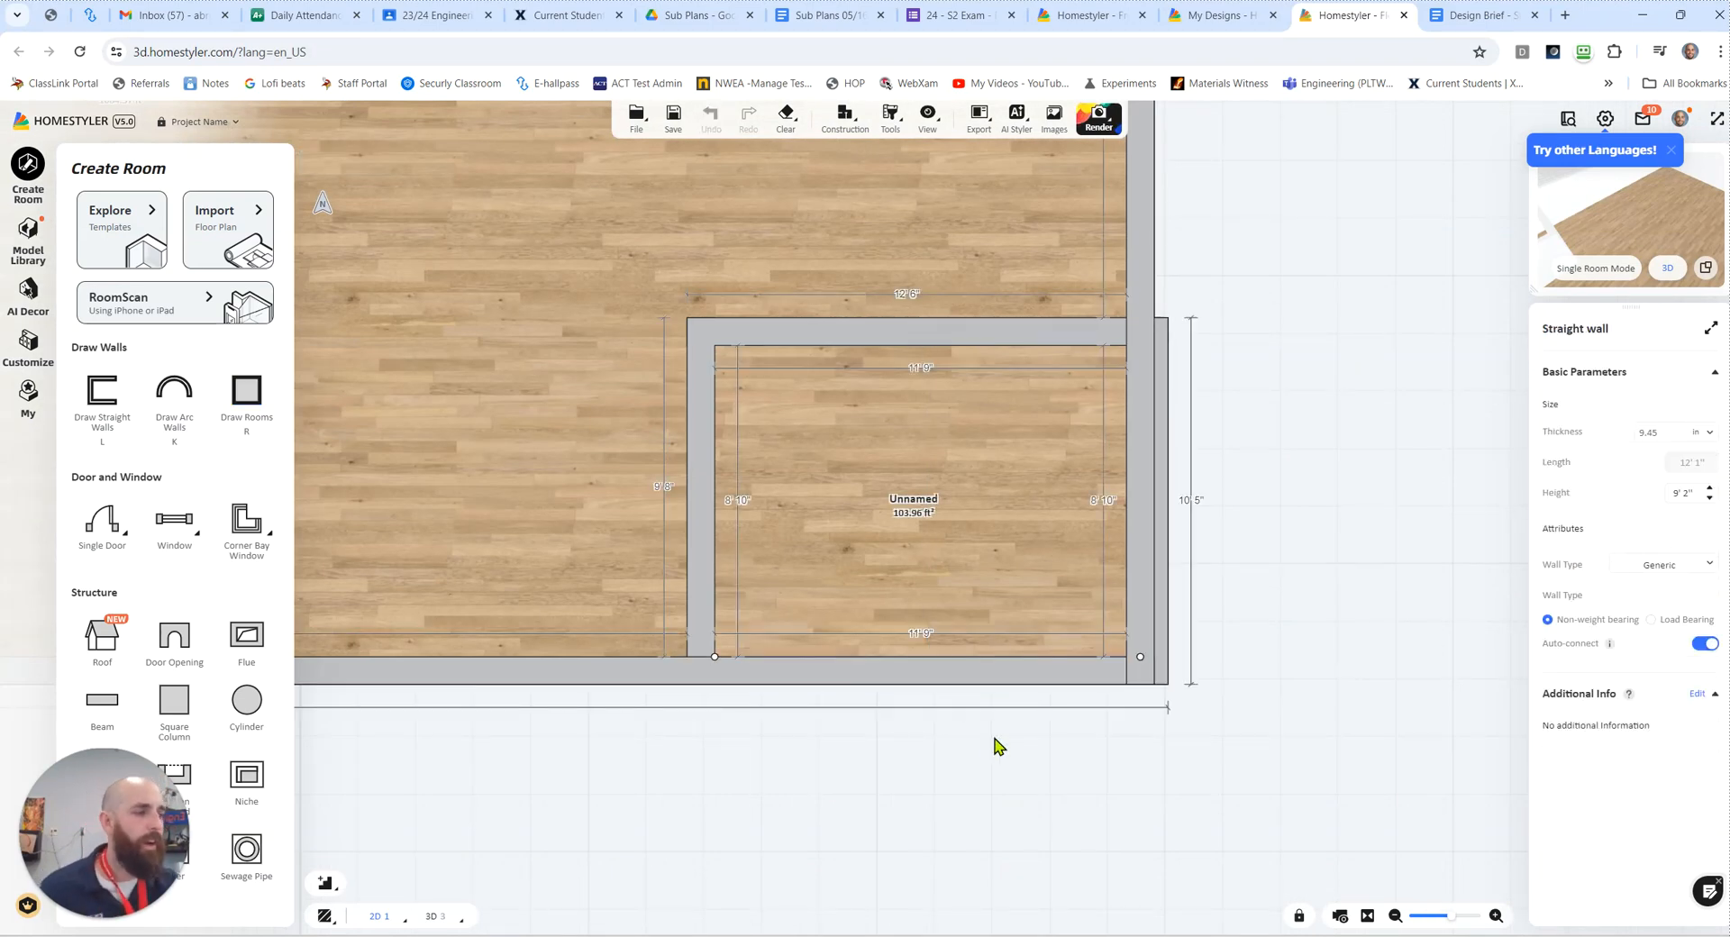
key("ctrl+z")
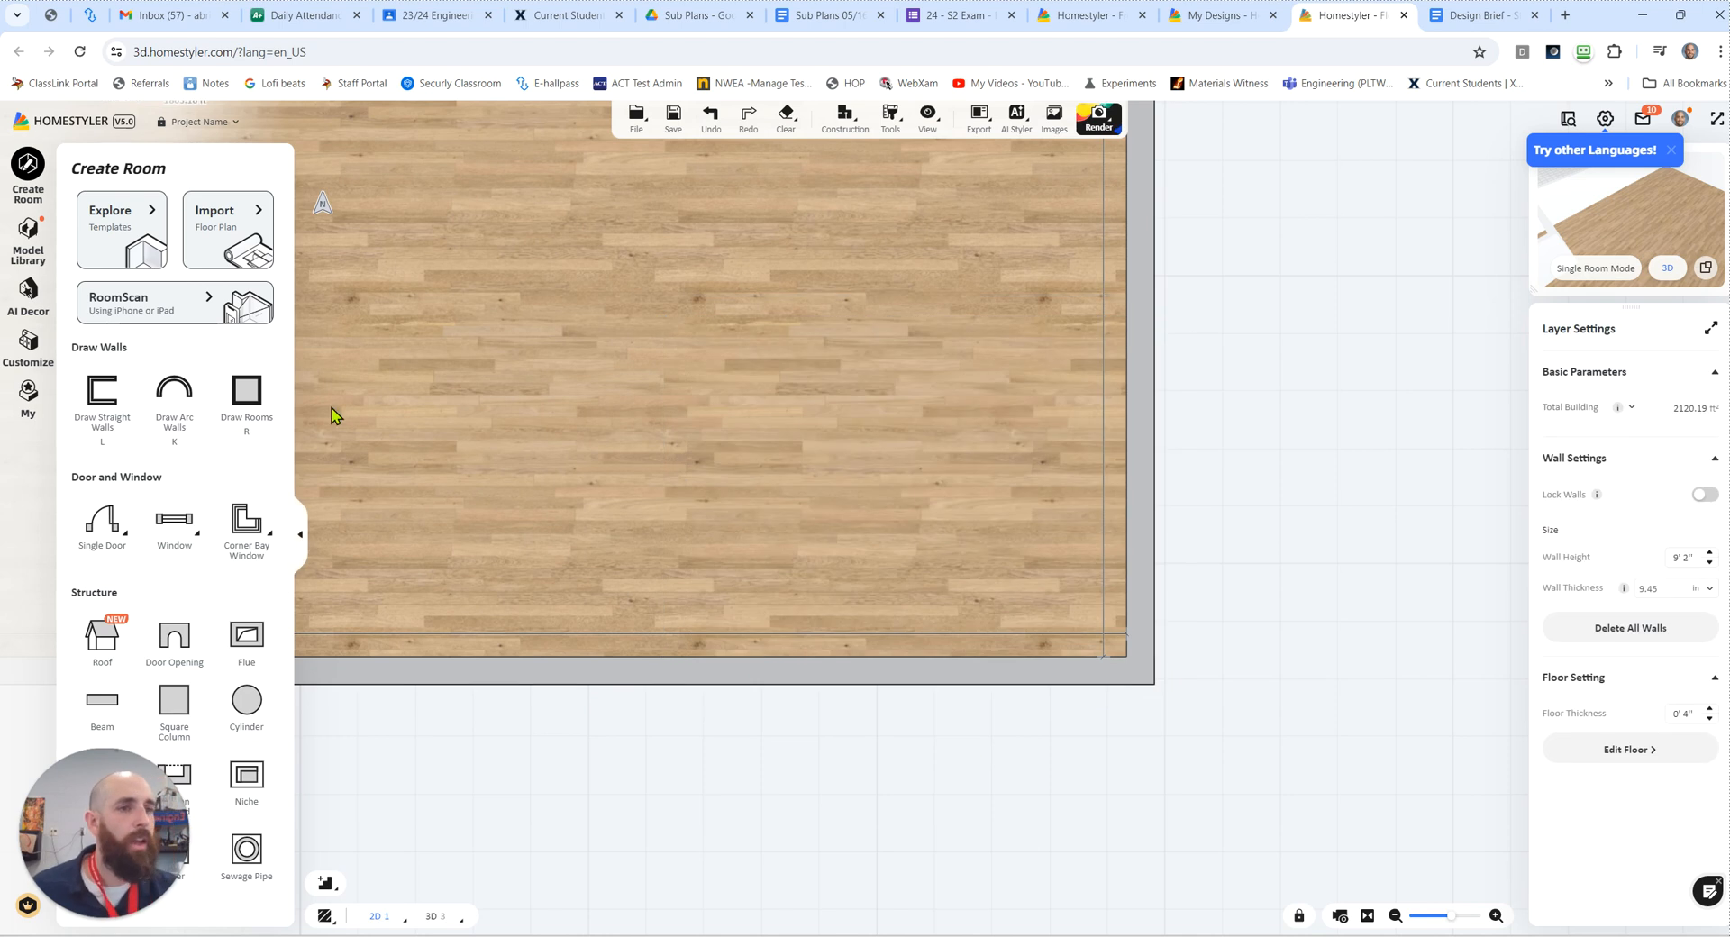
Step: Draw two straight walls that enclose a room of about 77 sq. ft. in the house's lower-right corner
left_click(103, 412)
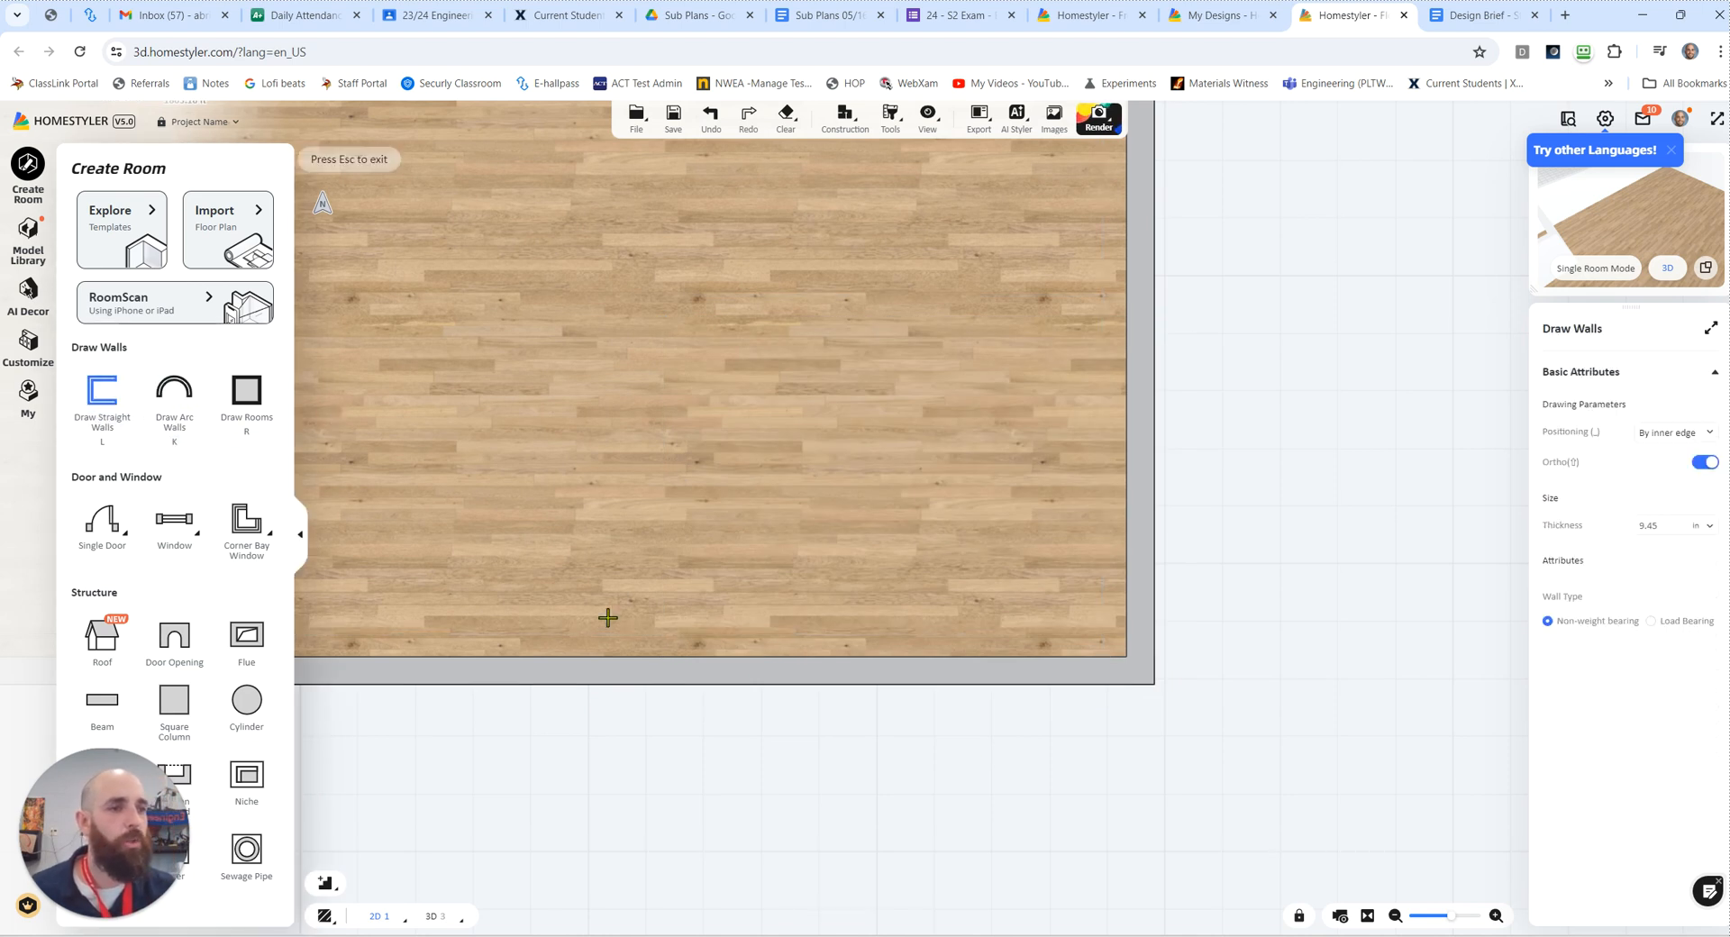
left_click(820, 670)
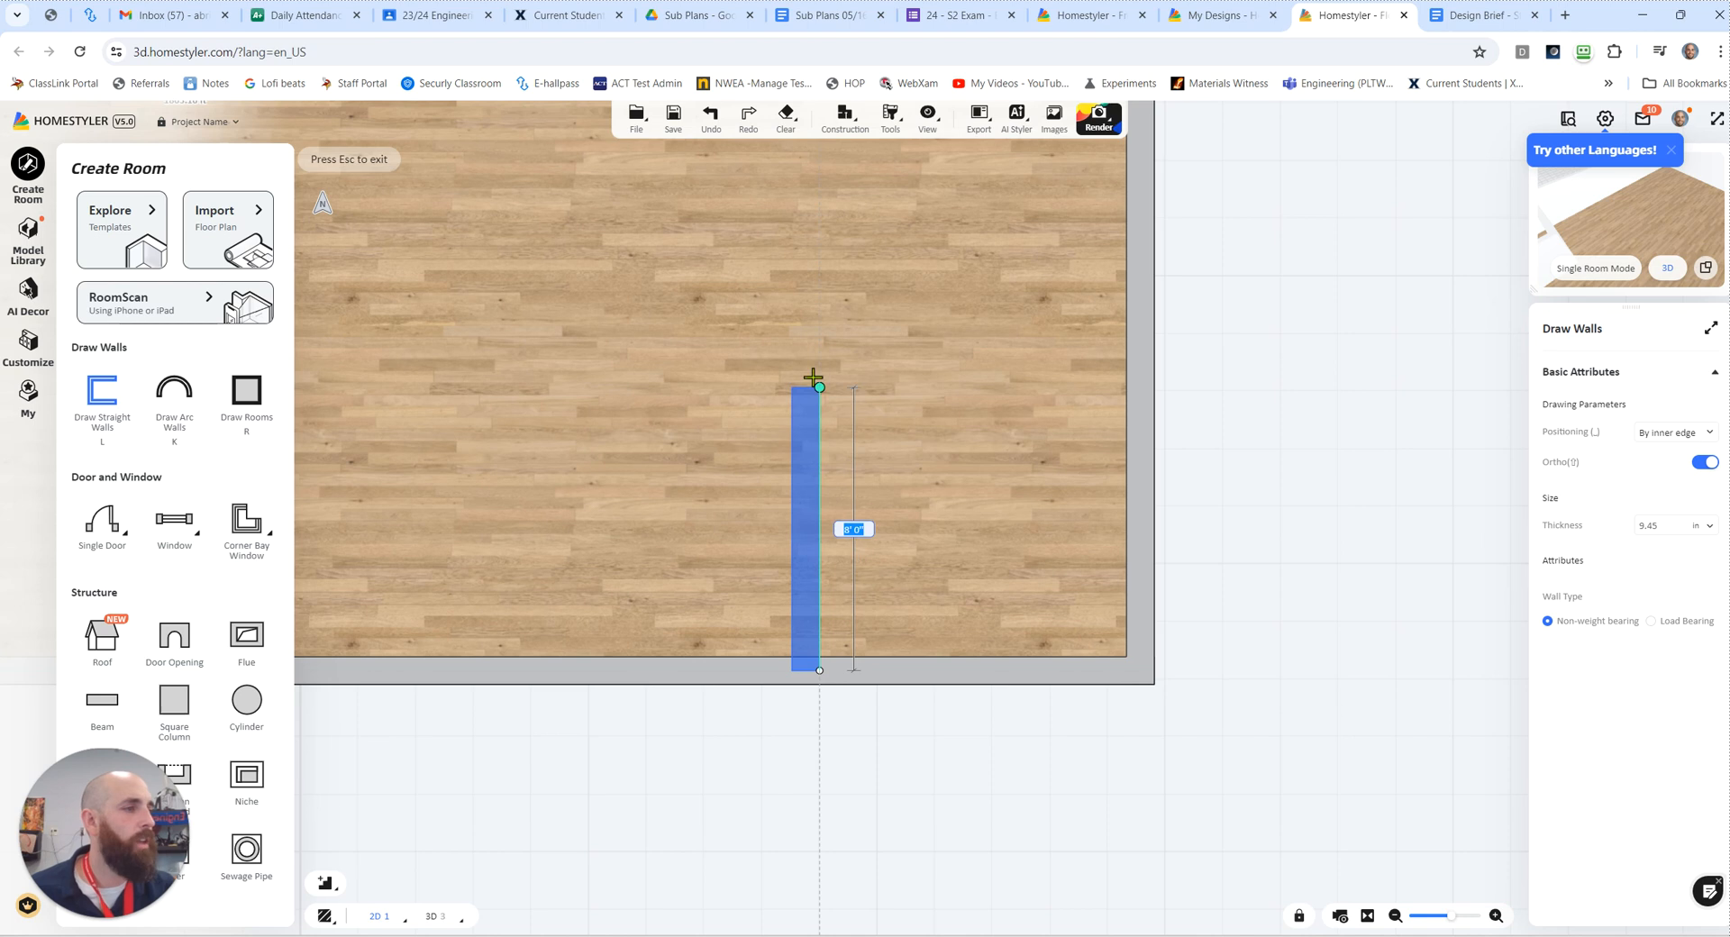
left_click(814, 347)
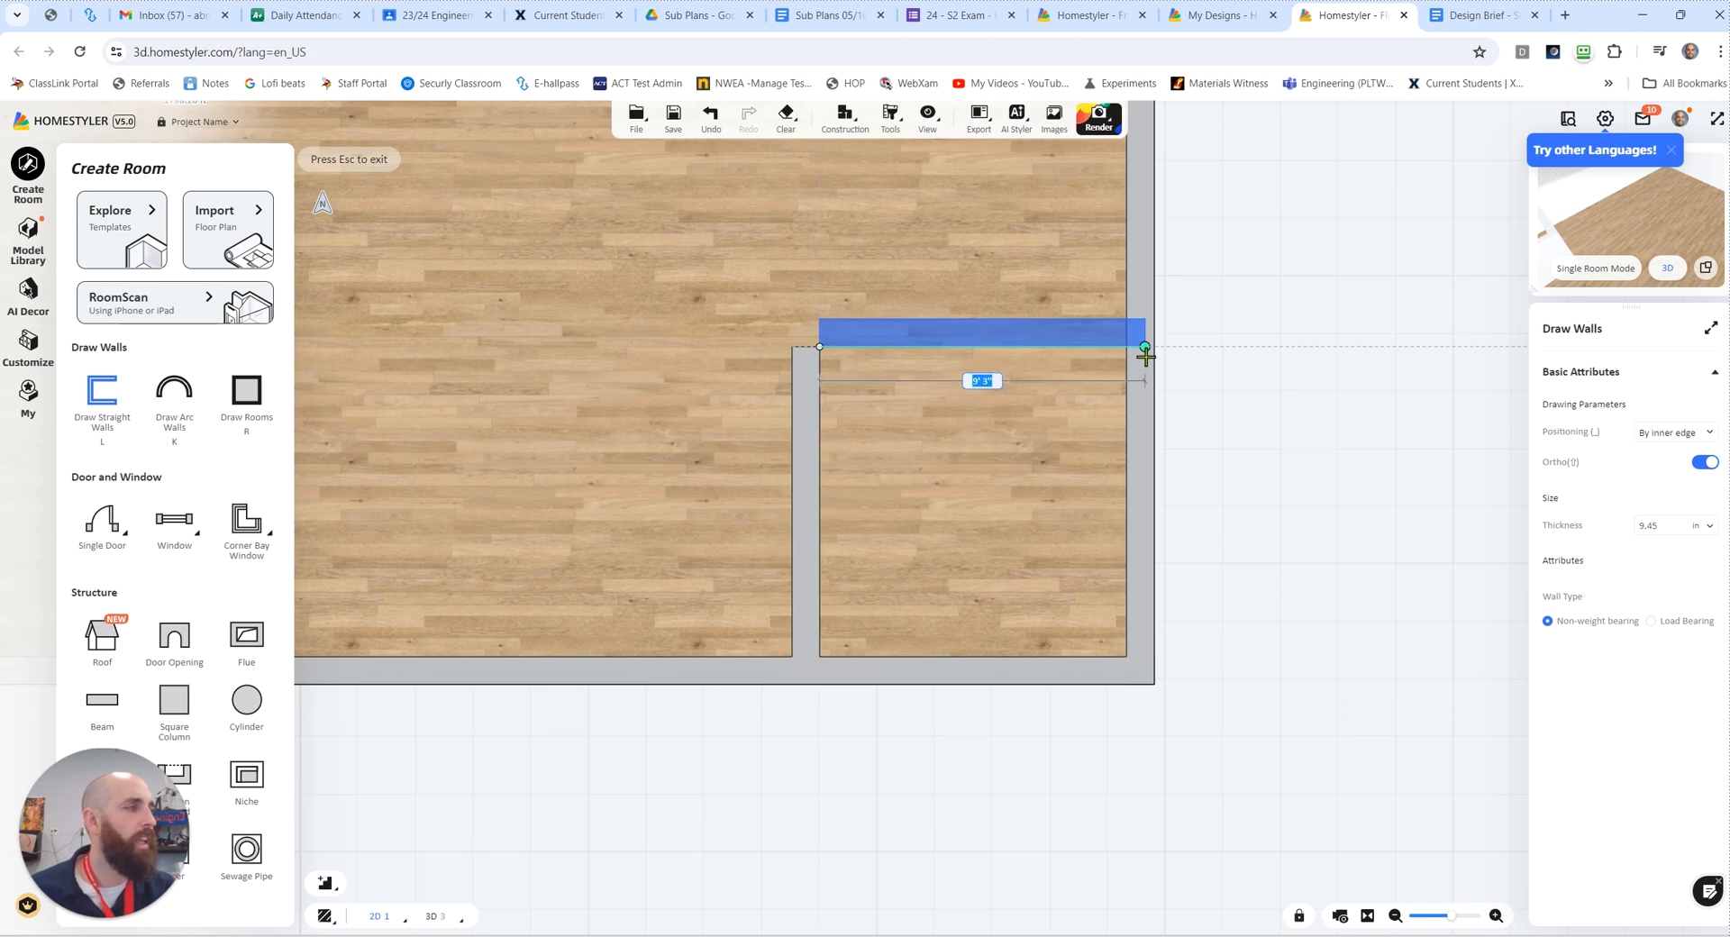
left_click(1141, 354)
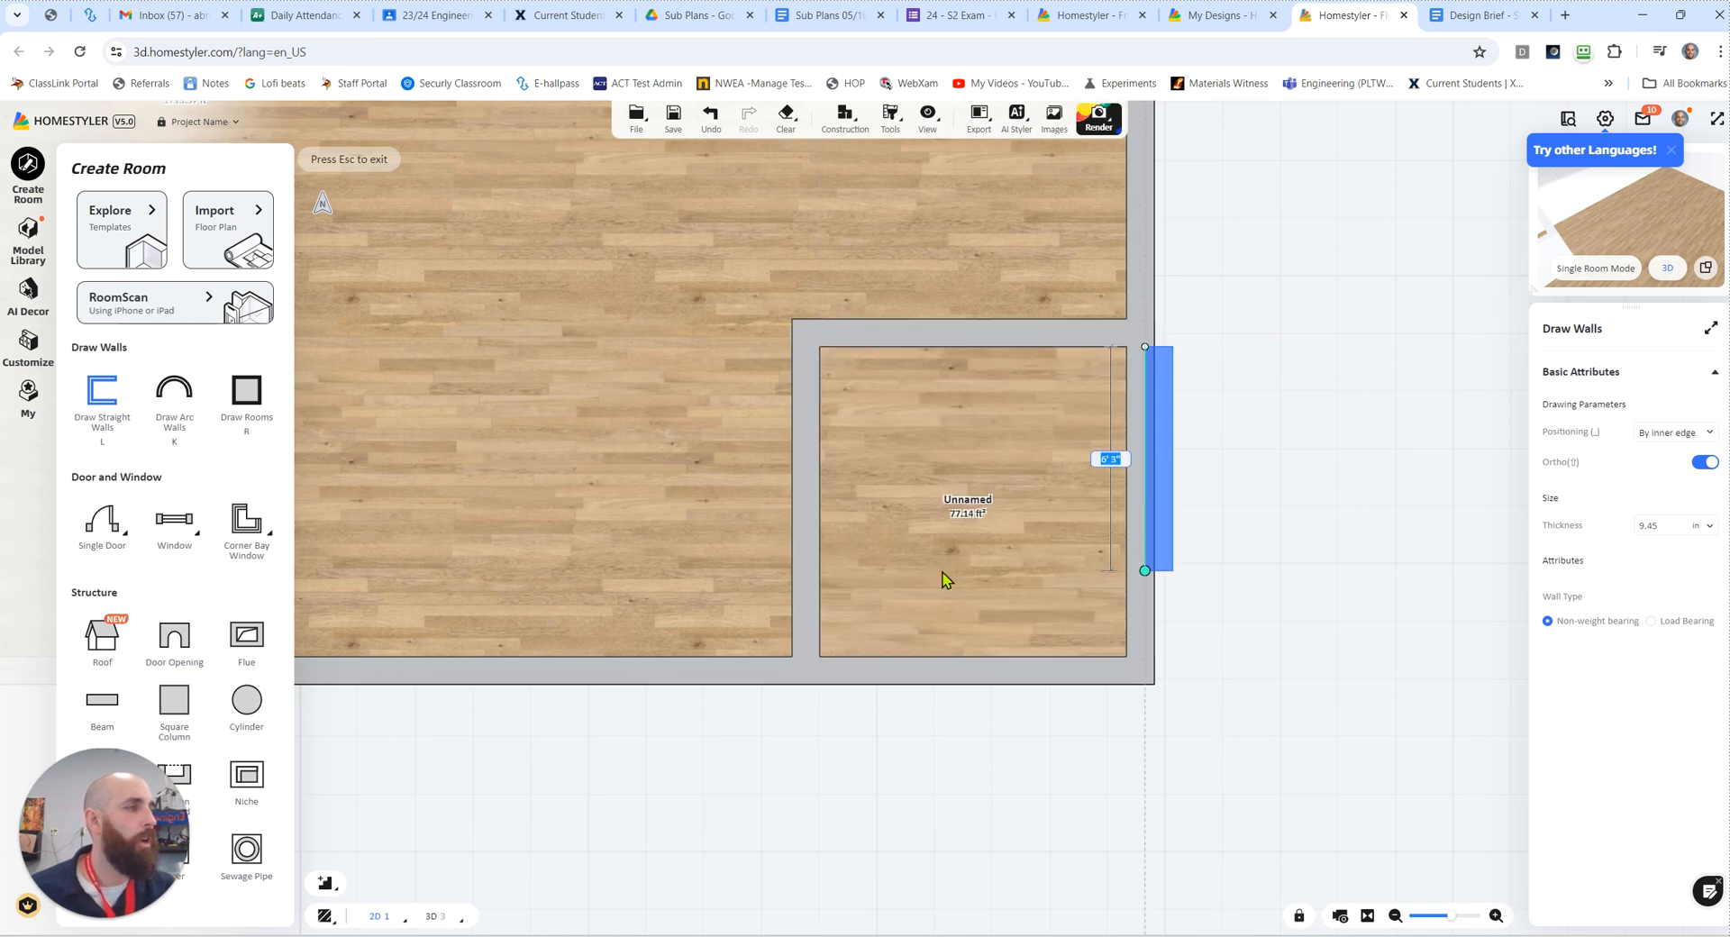
key("Escape")
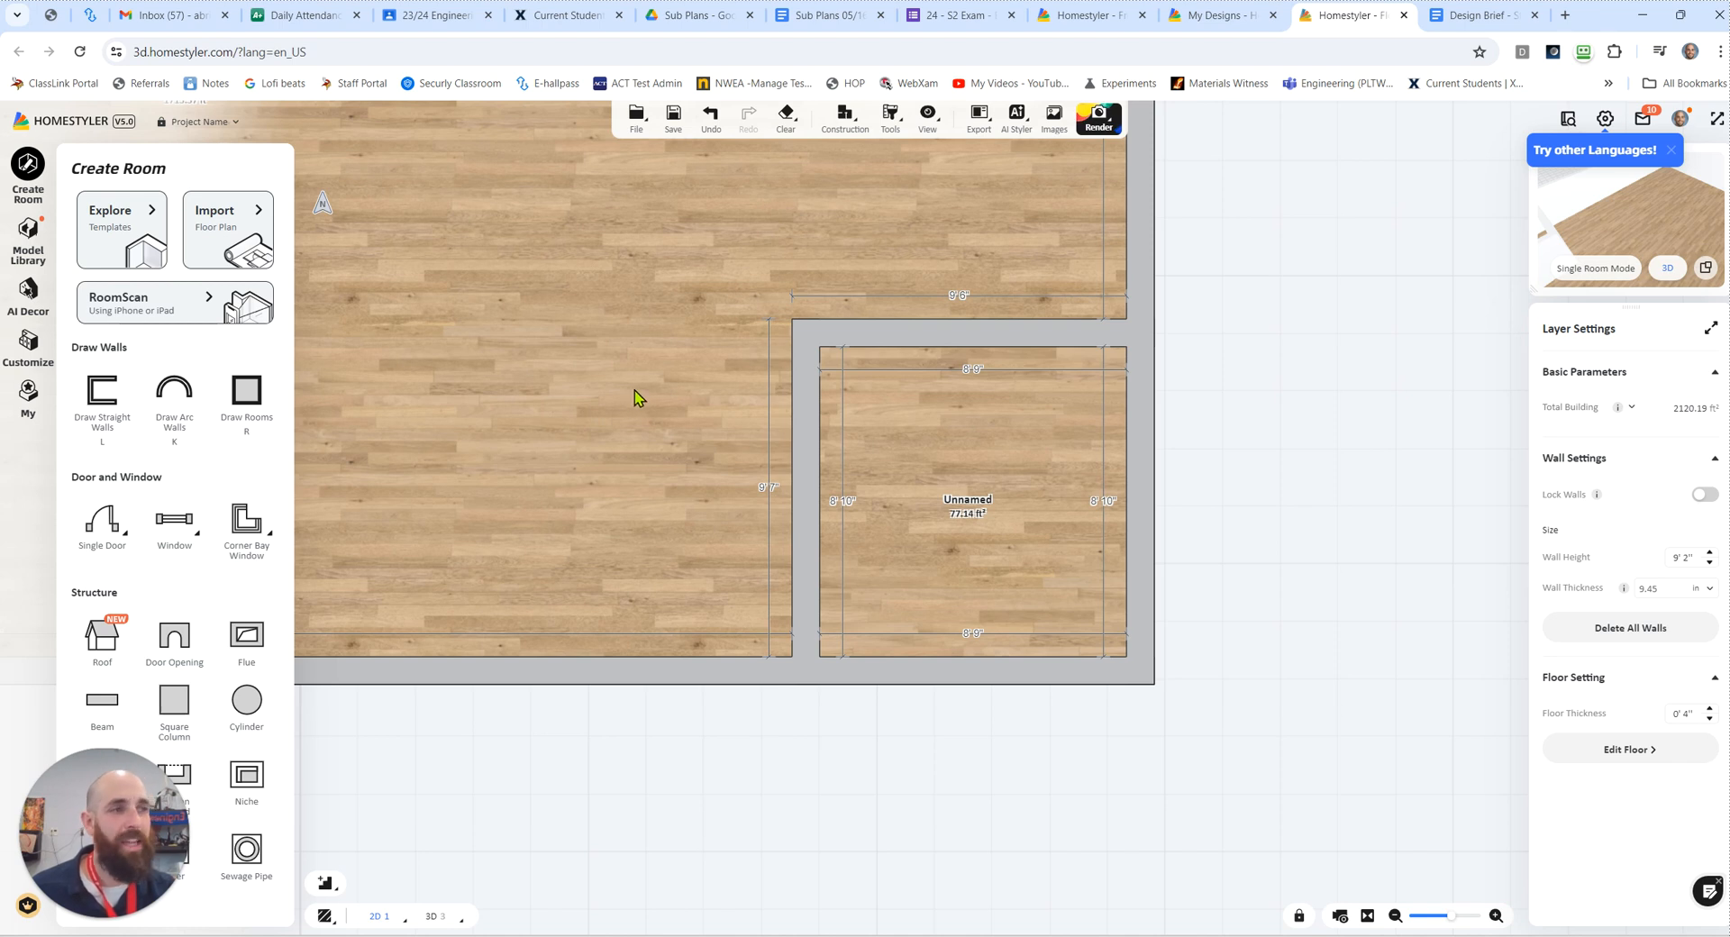
left_click(125, 410)
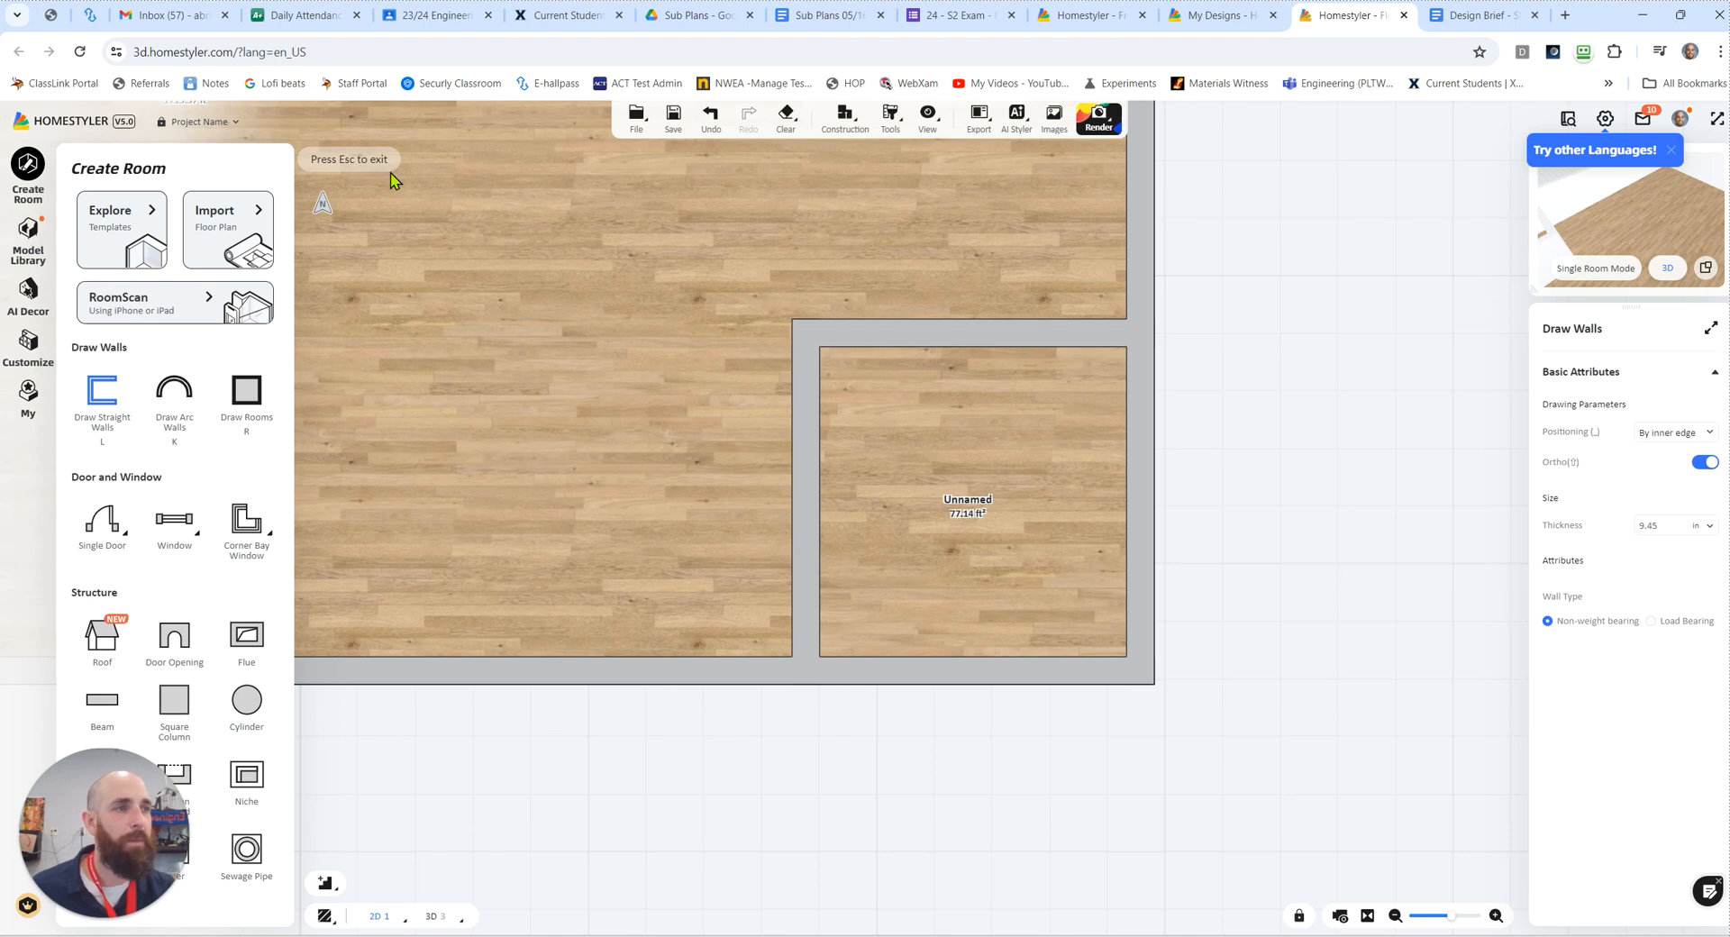
key("Escape")
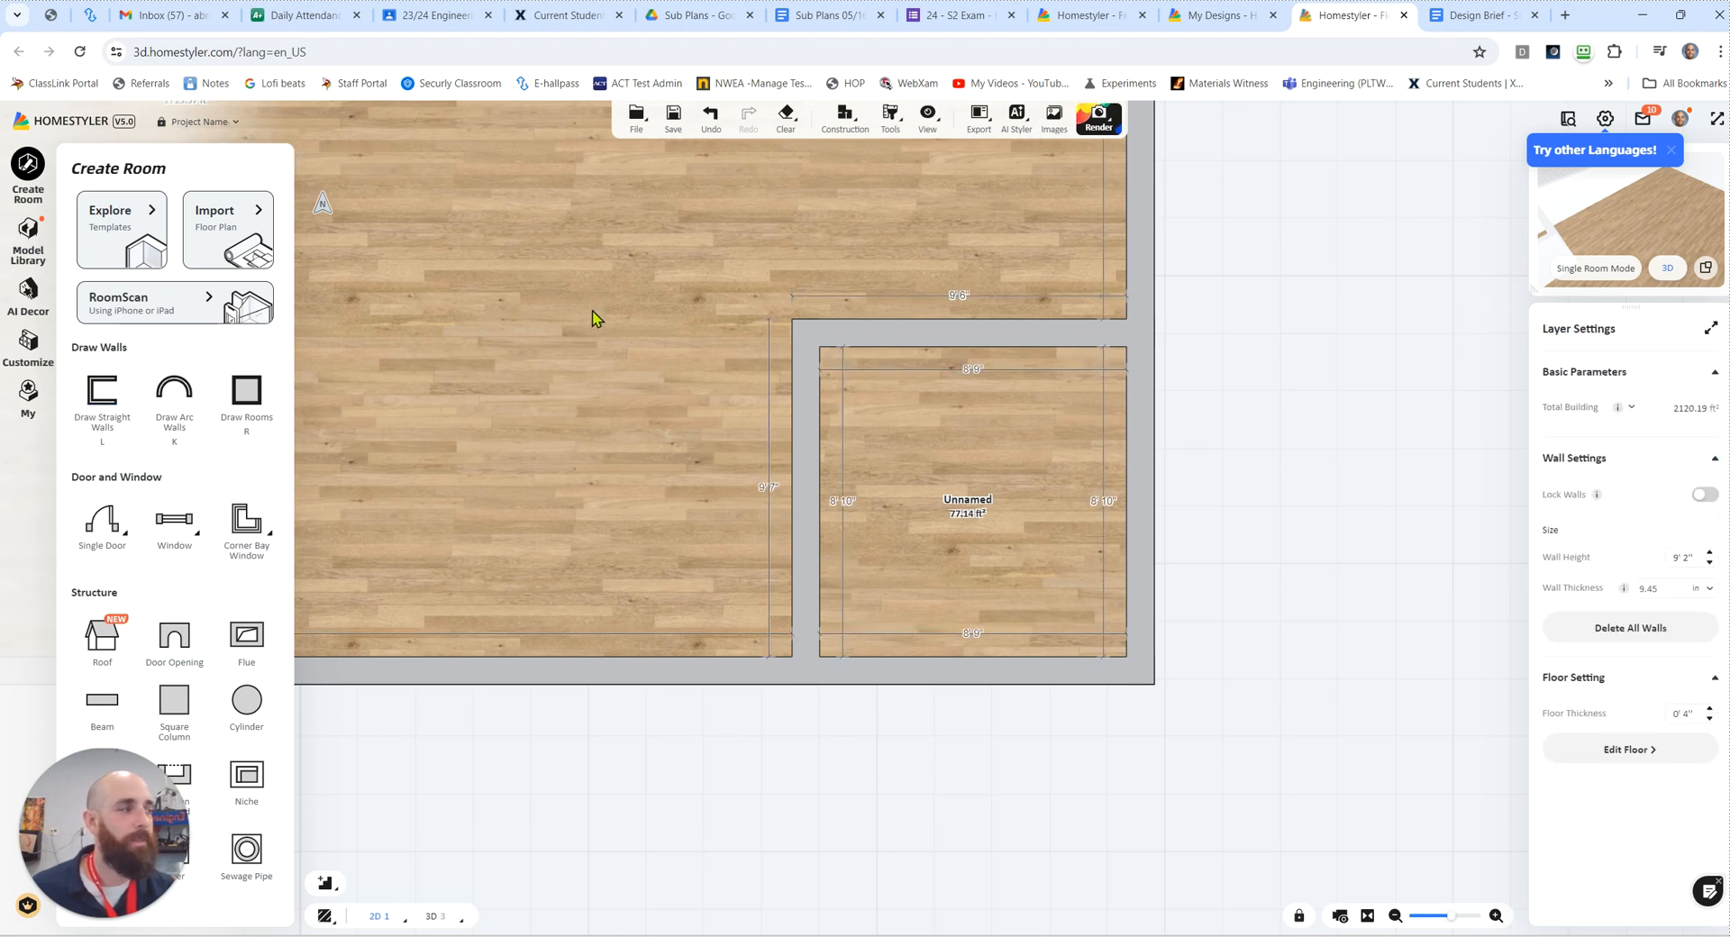
Step: Set the room type of the new lower-right corner room to Bedroom
left_click(945, 506)
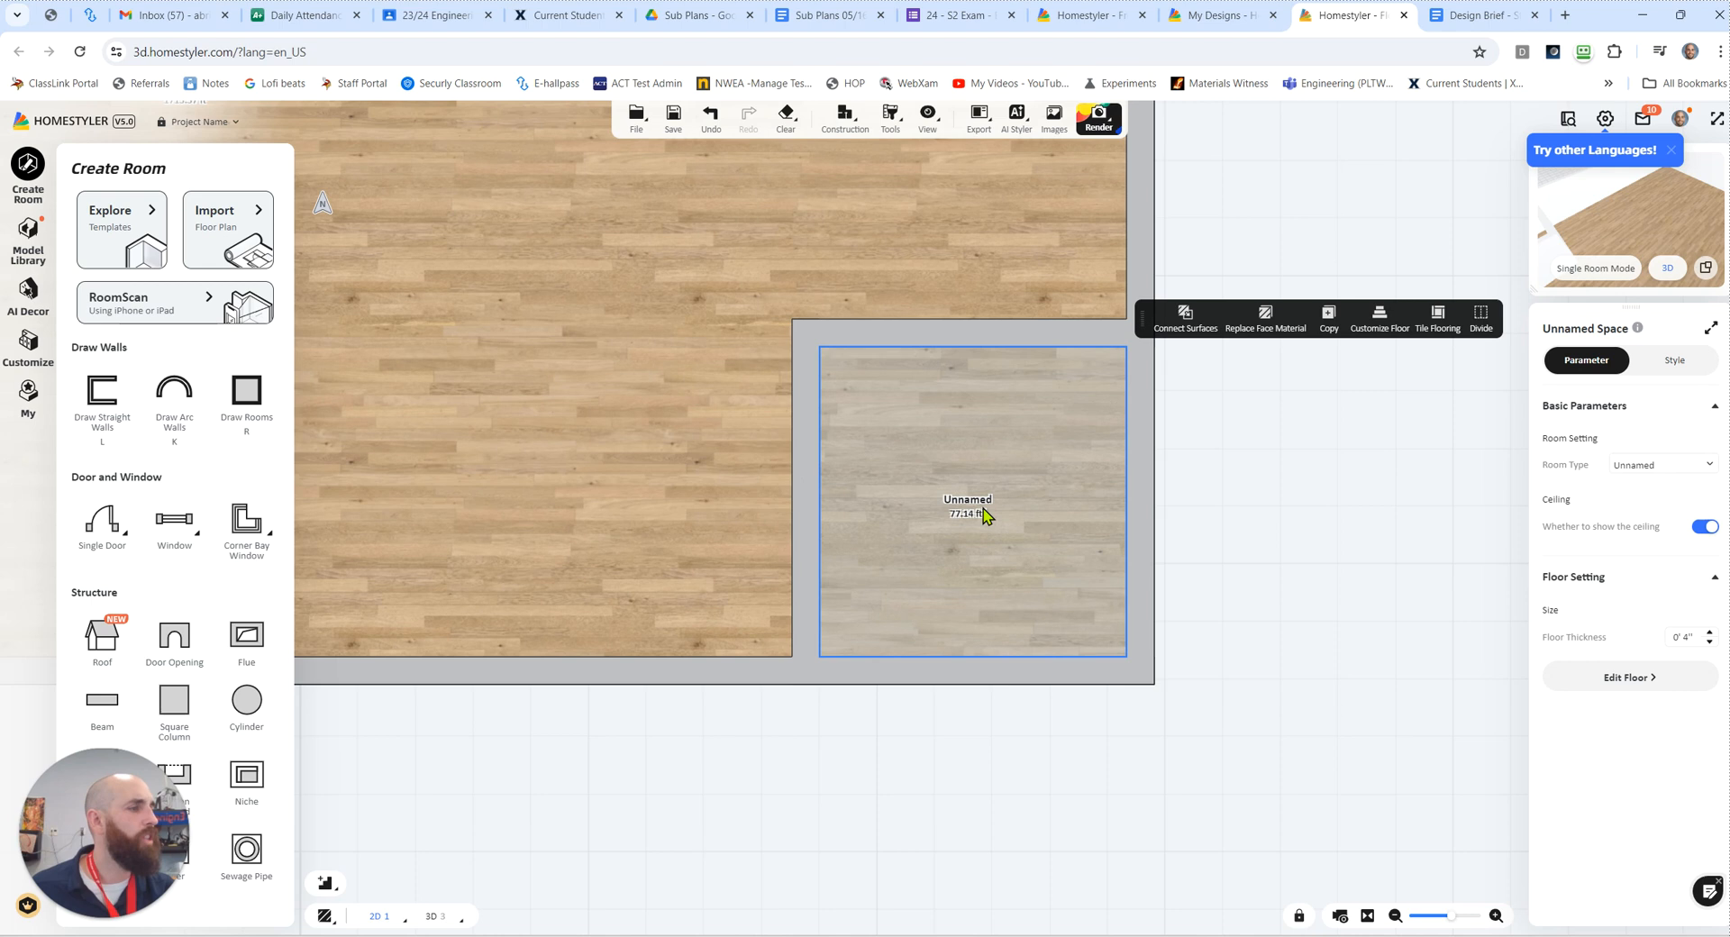
left_click(1633, 467)
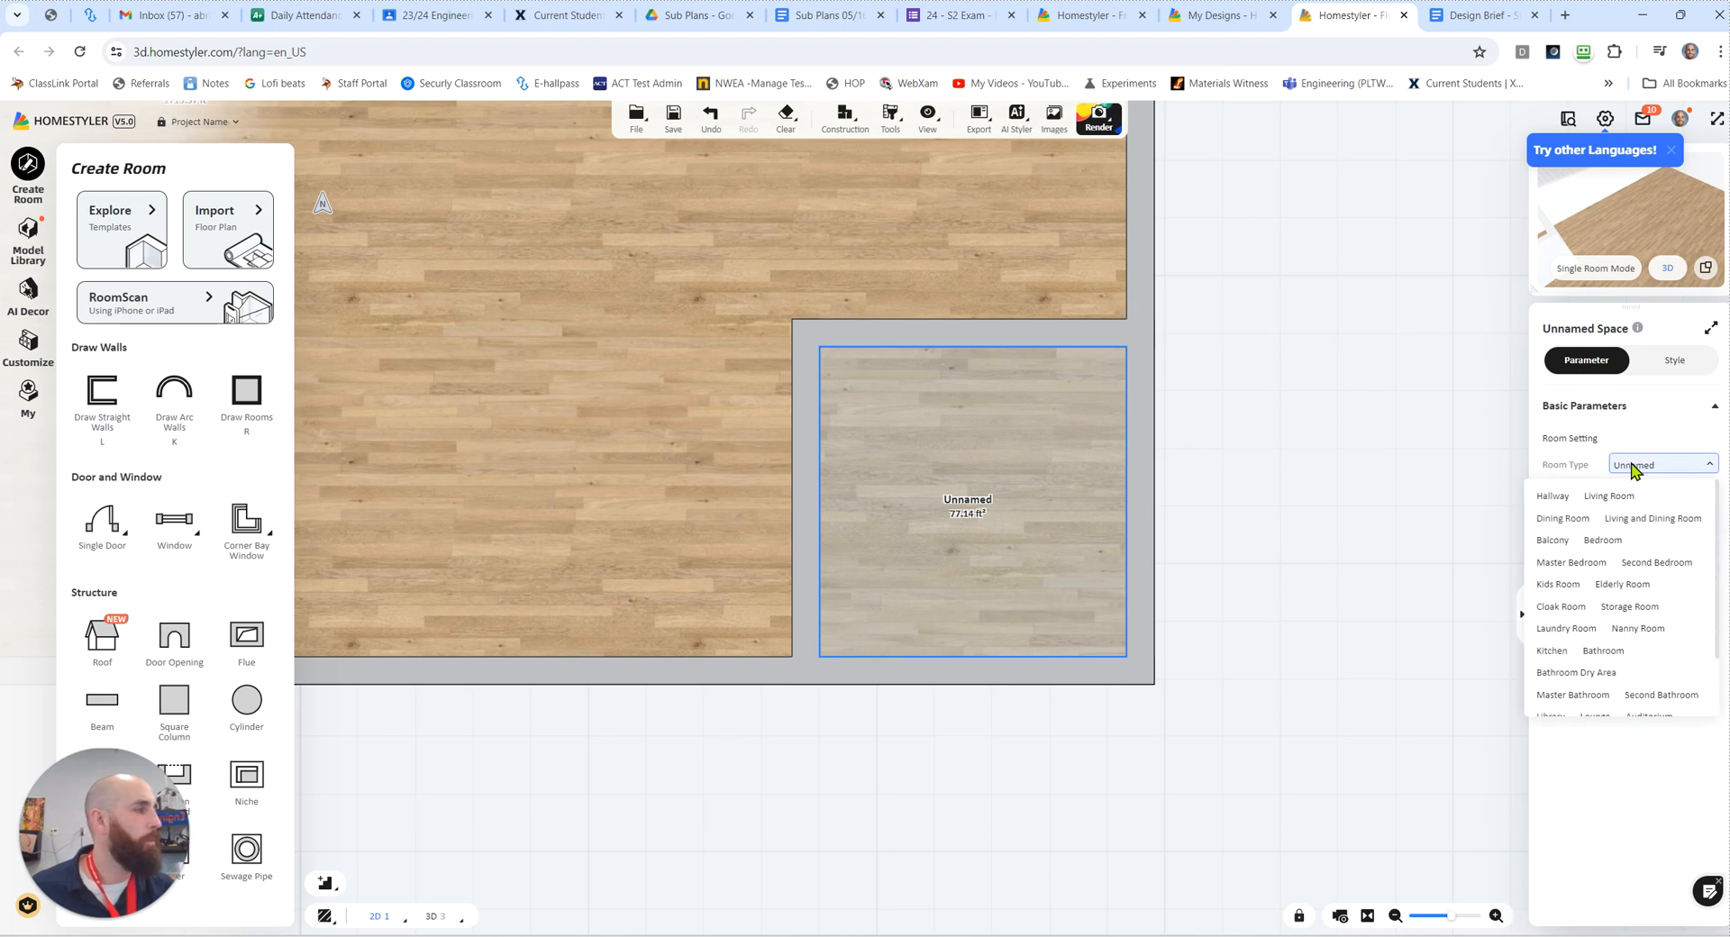
left_click(1613, 547)
left_click(1146, 757)
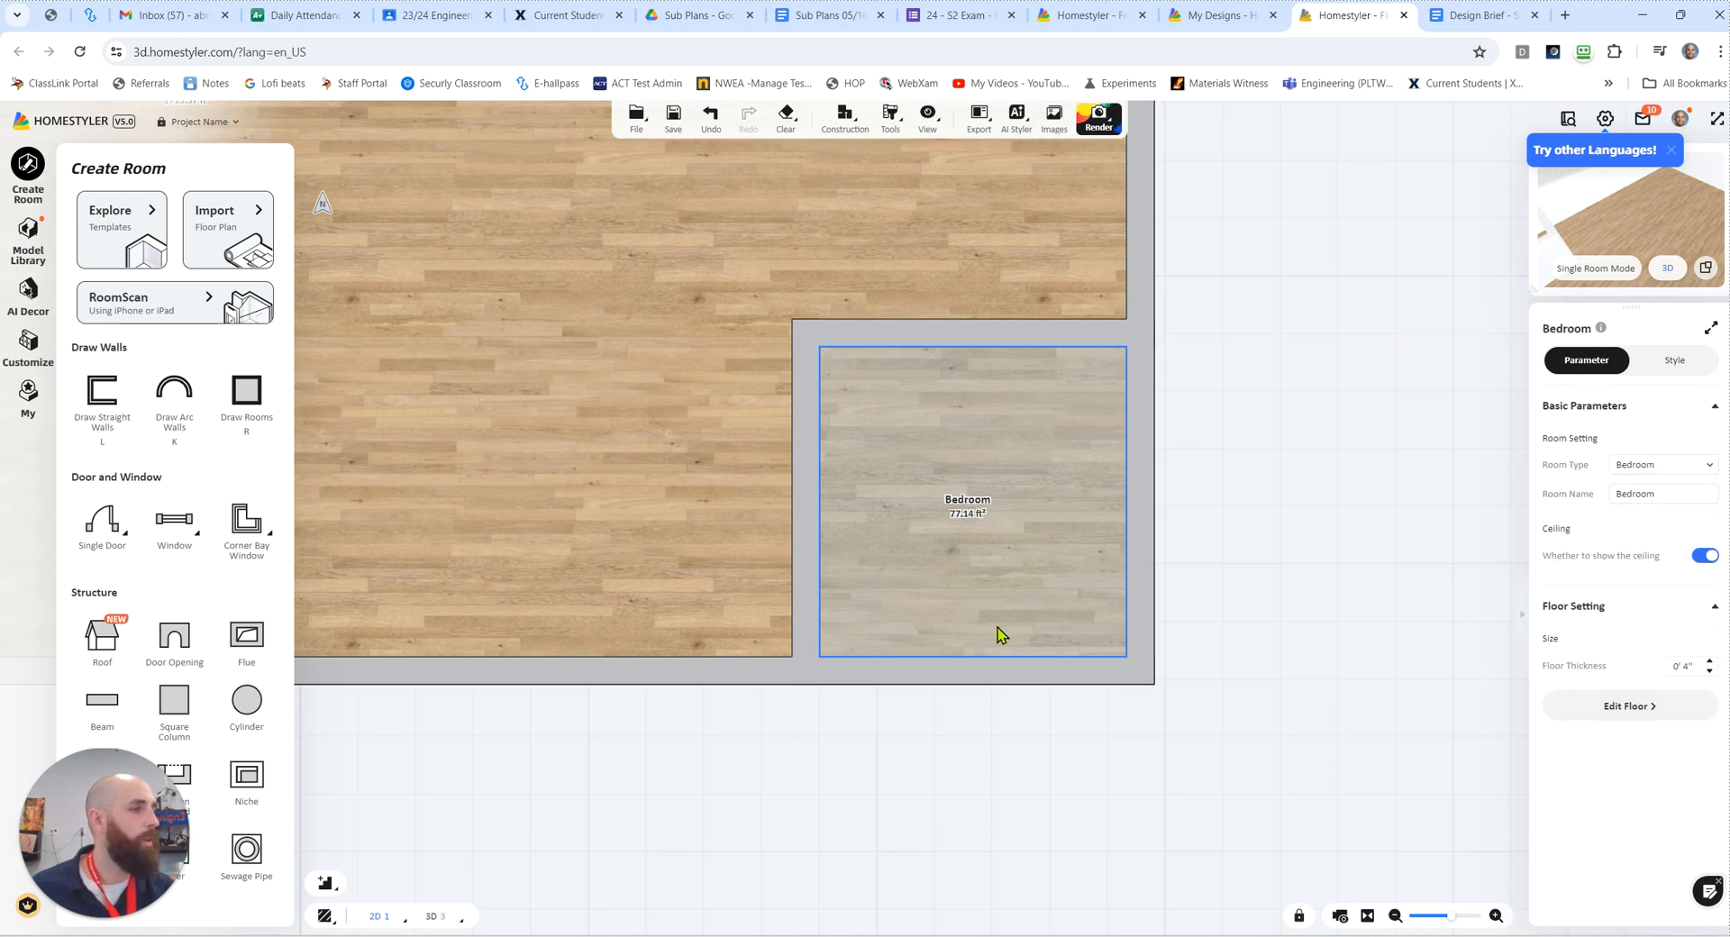
Step: Place a 3' 0" single door near the middle of the bedroom's left wall, swinging into the bedroom
scroll(924, 605, "up", 2)
scroll(679, 570, "down", 2)
left_click_drag(759, 714, 1083, 795)
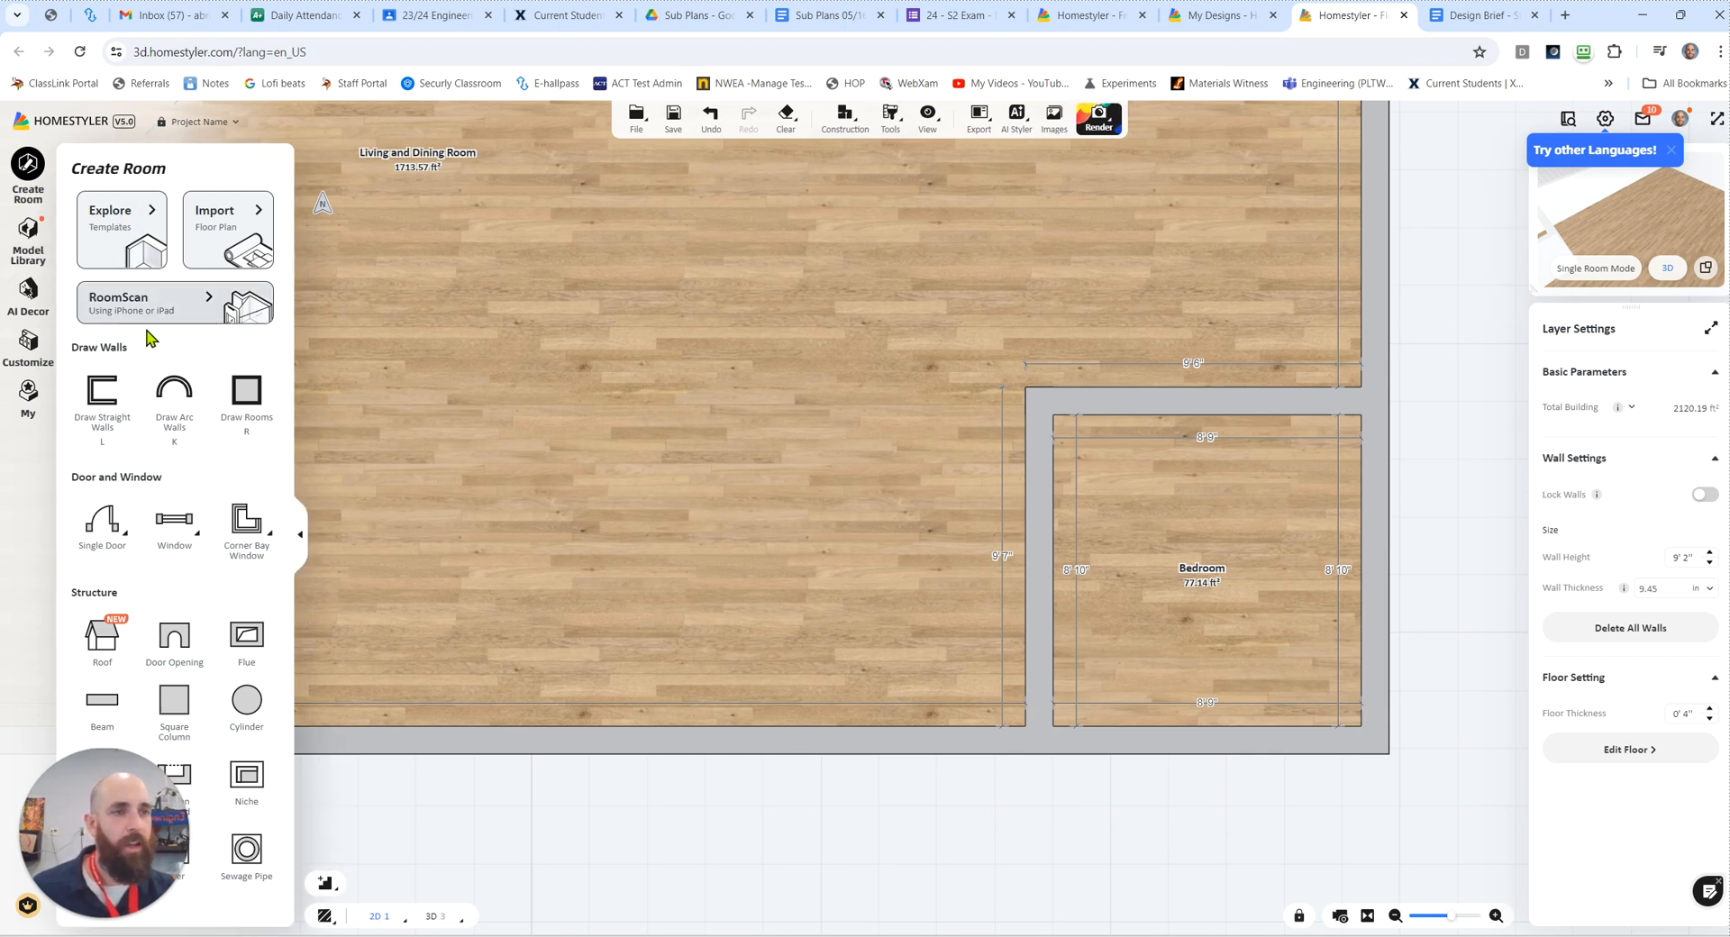
mouse_move(106, 547)
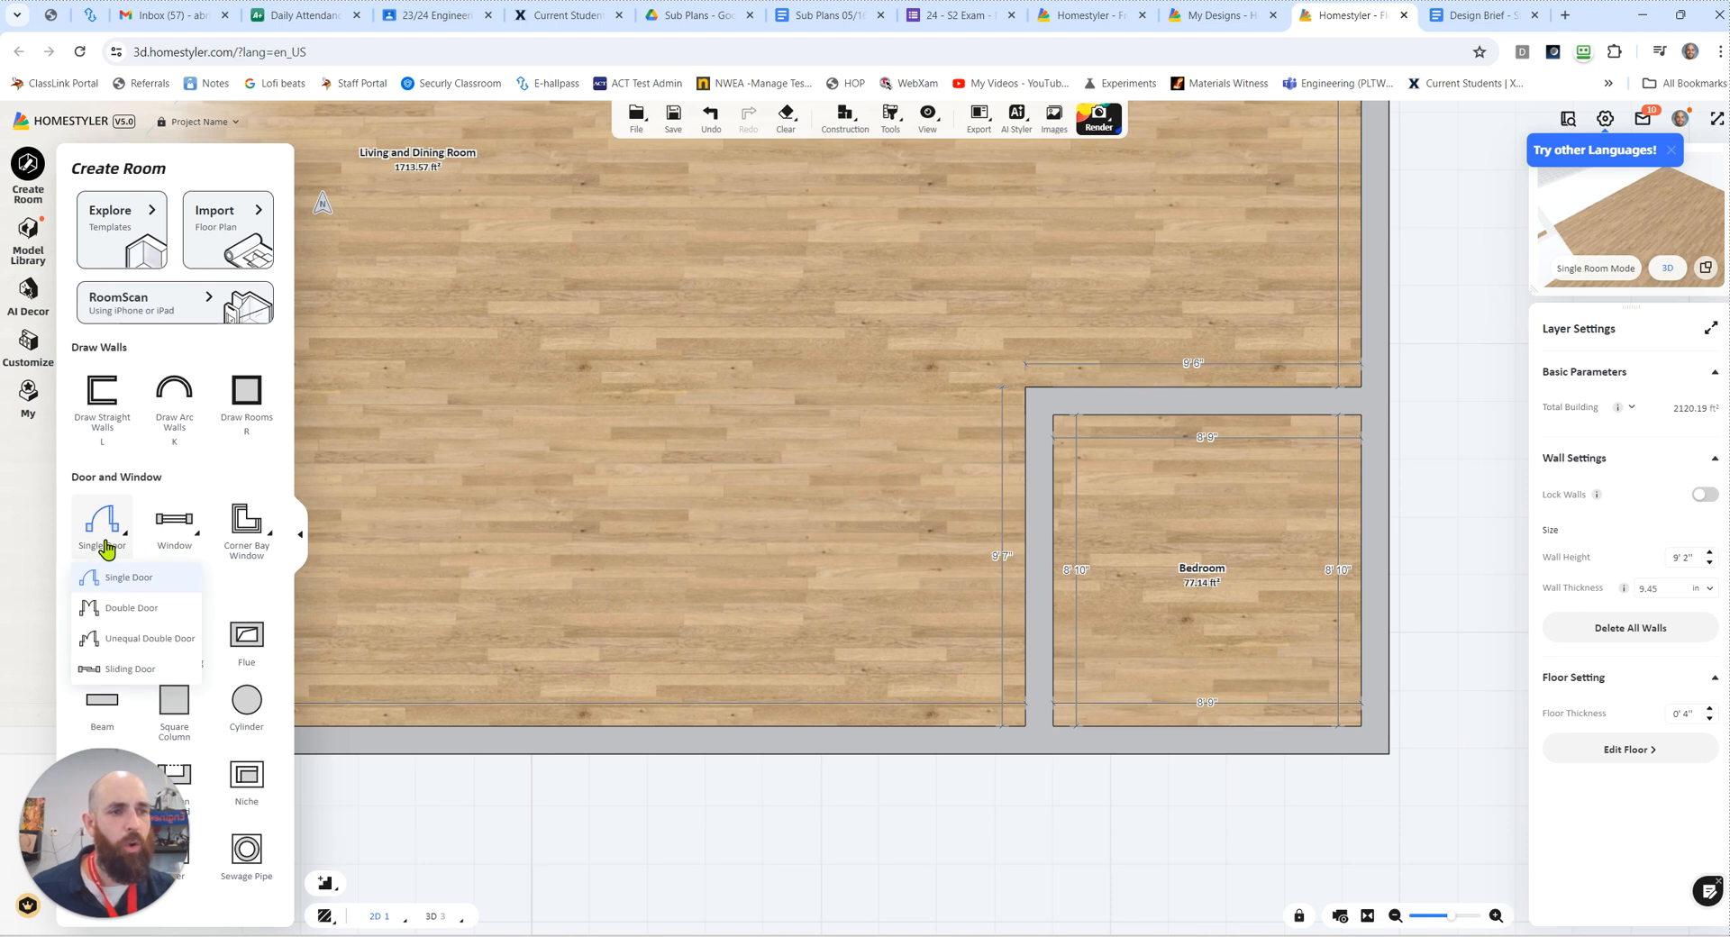
left_click(137, 612)
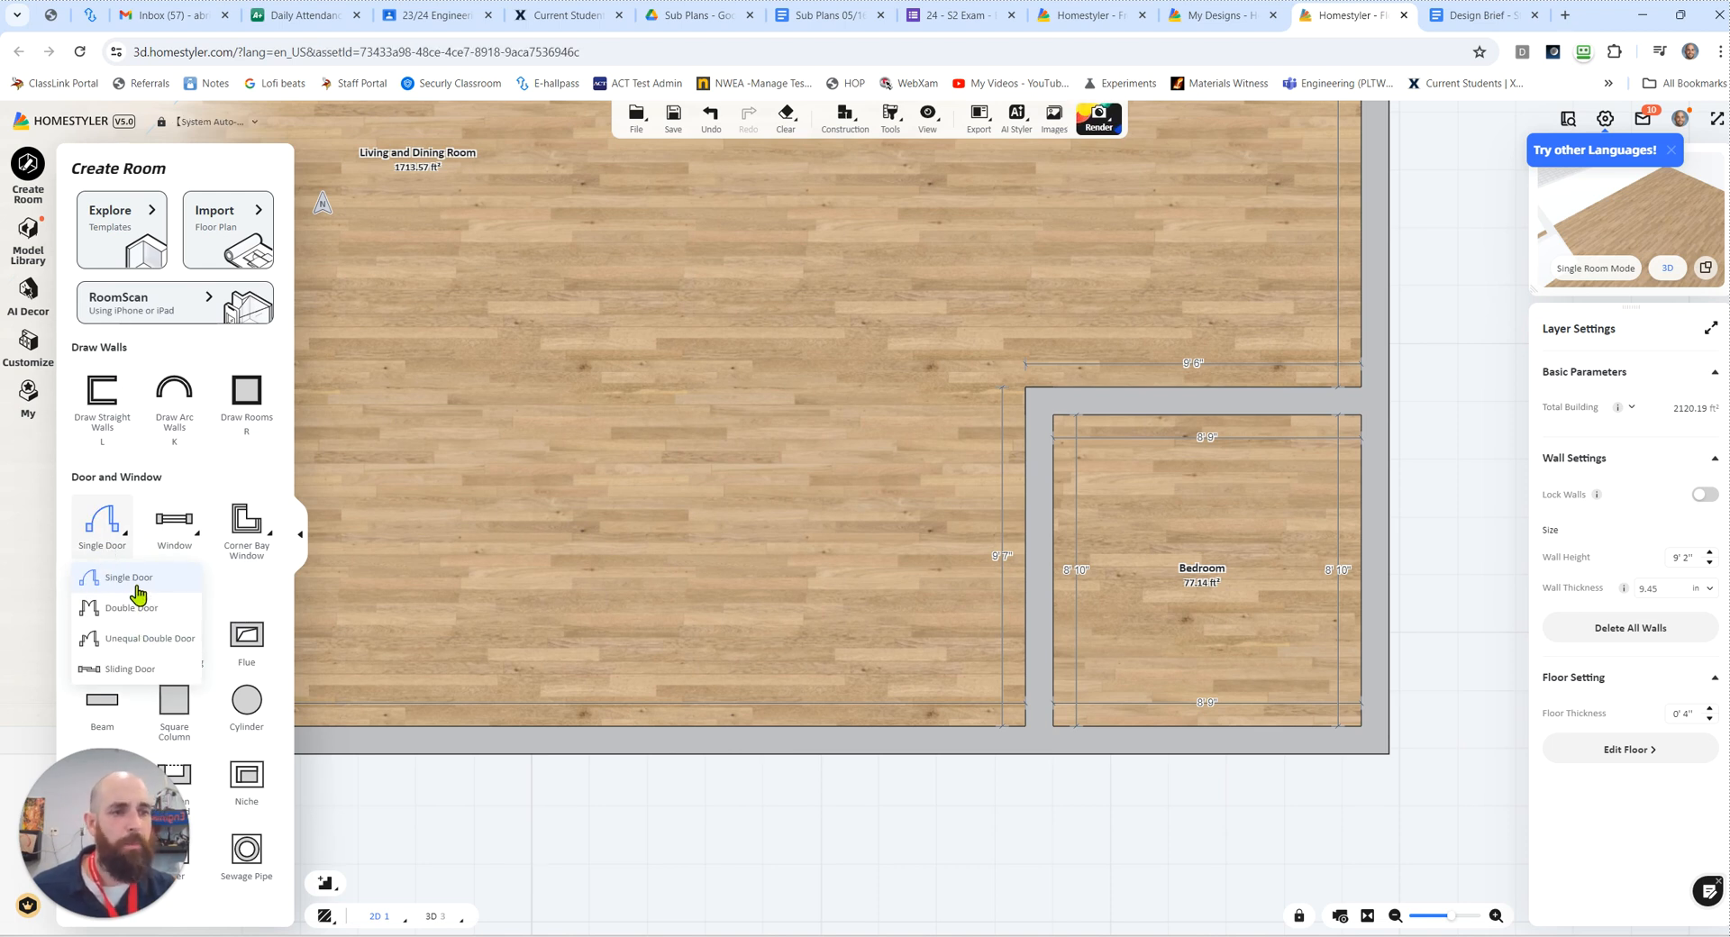
left_click(137, 594)
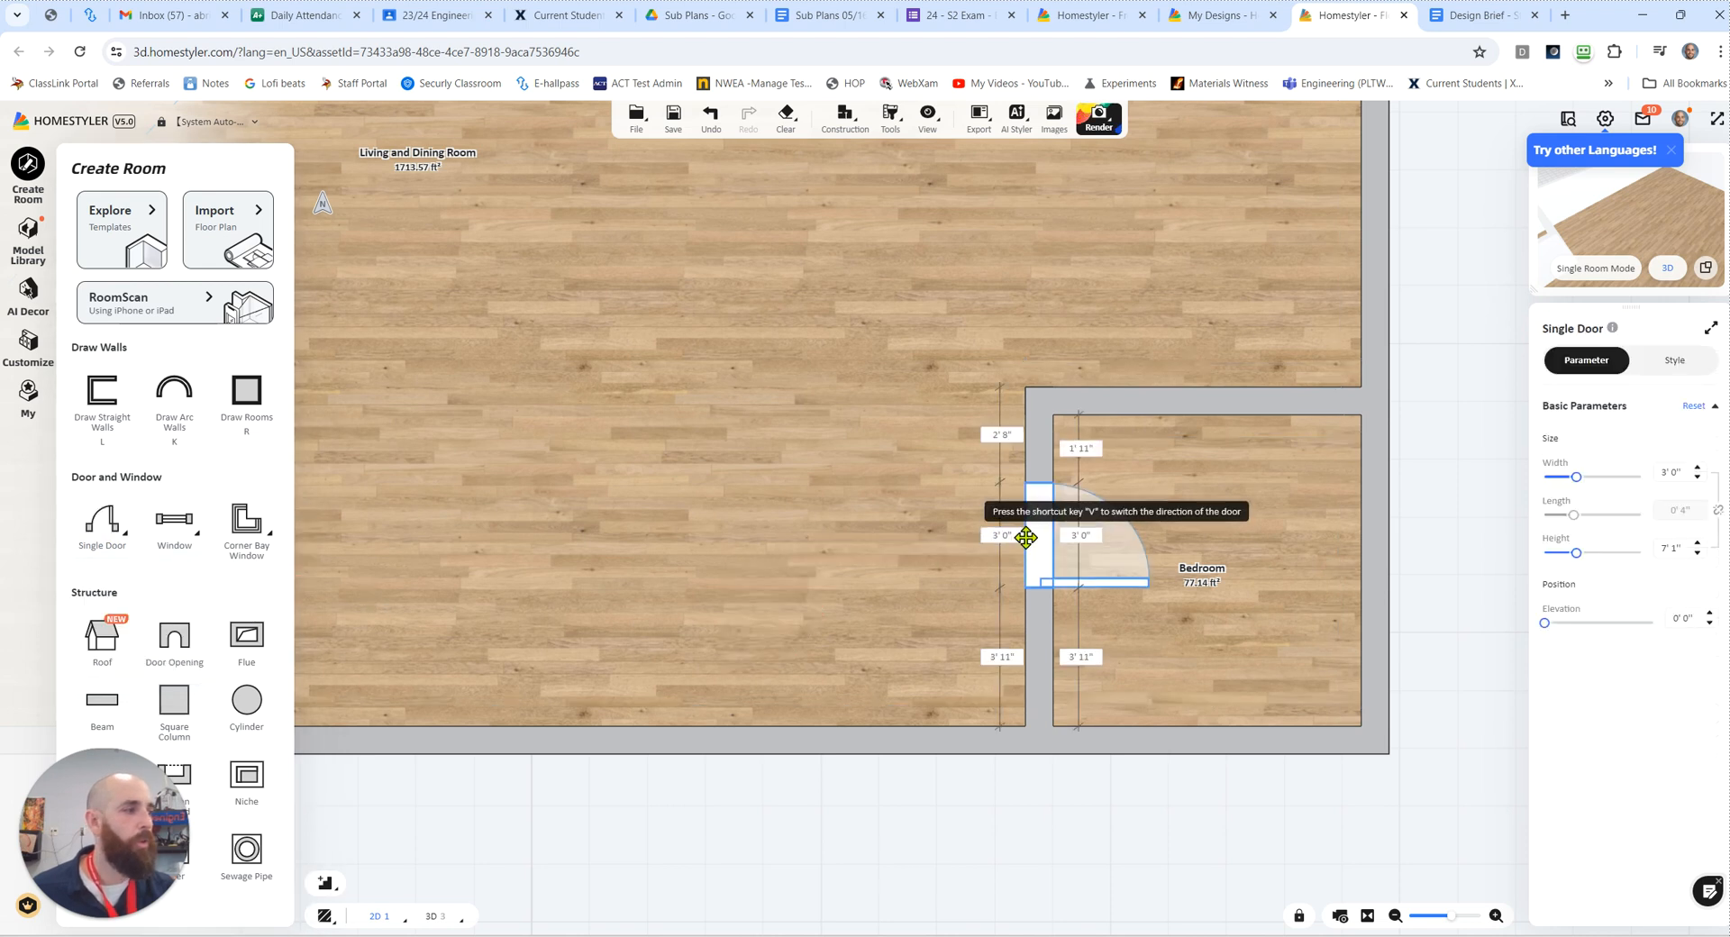
left_click(1029, 540)
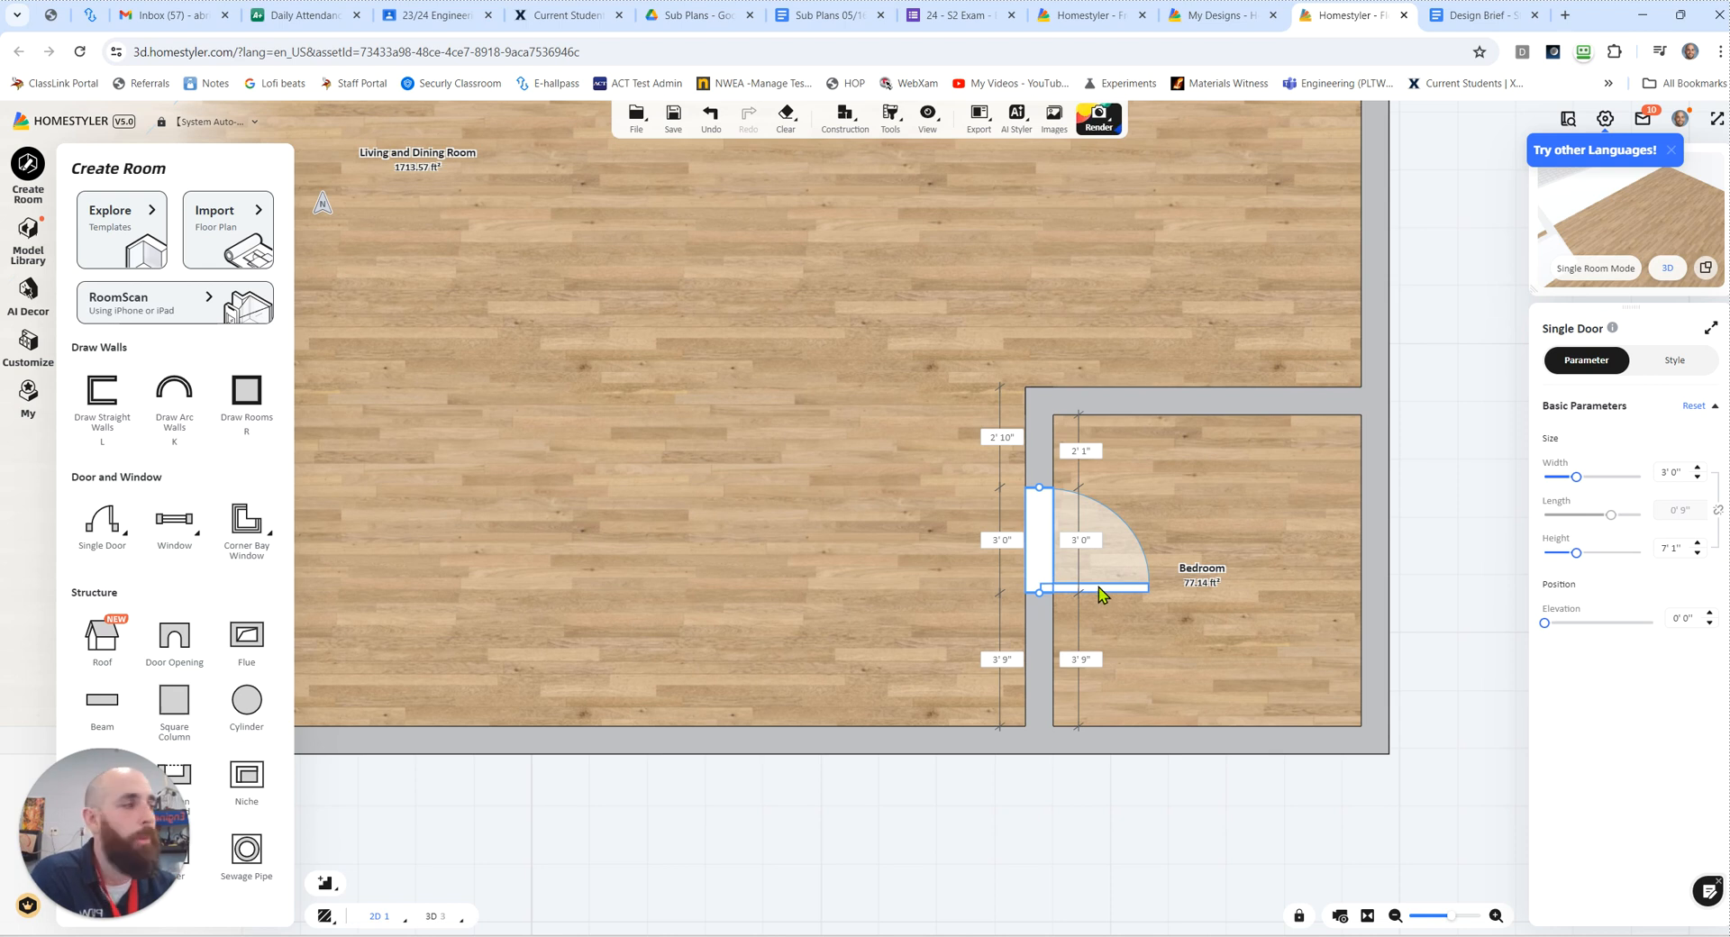
left_click(1237, 565)
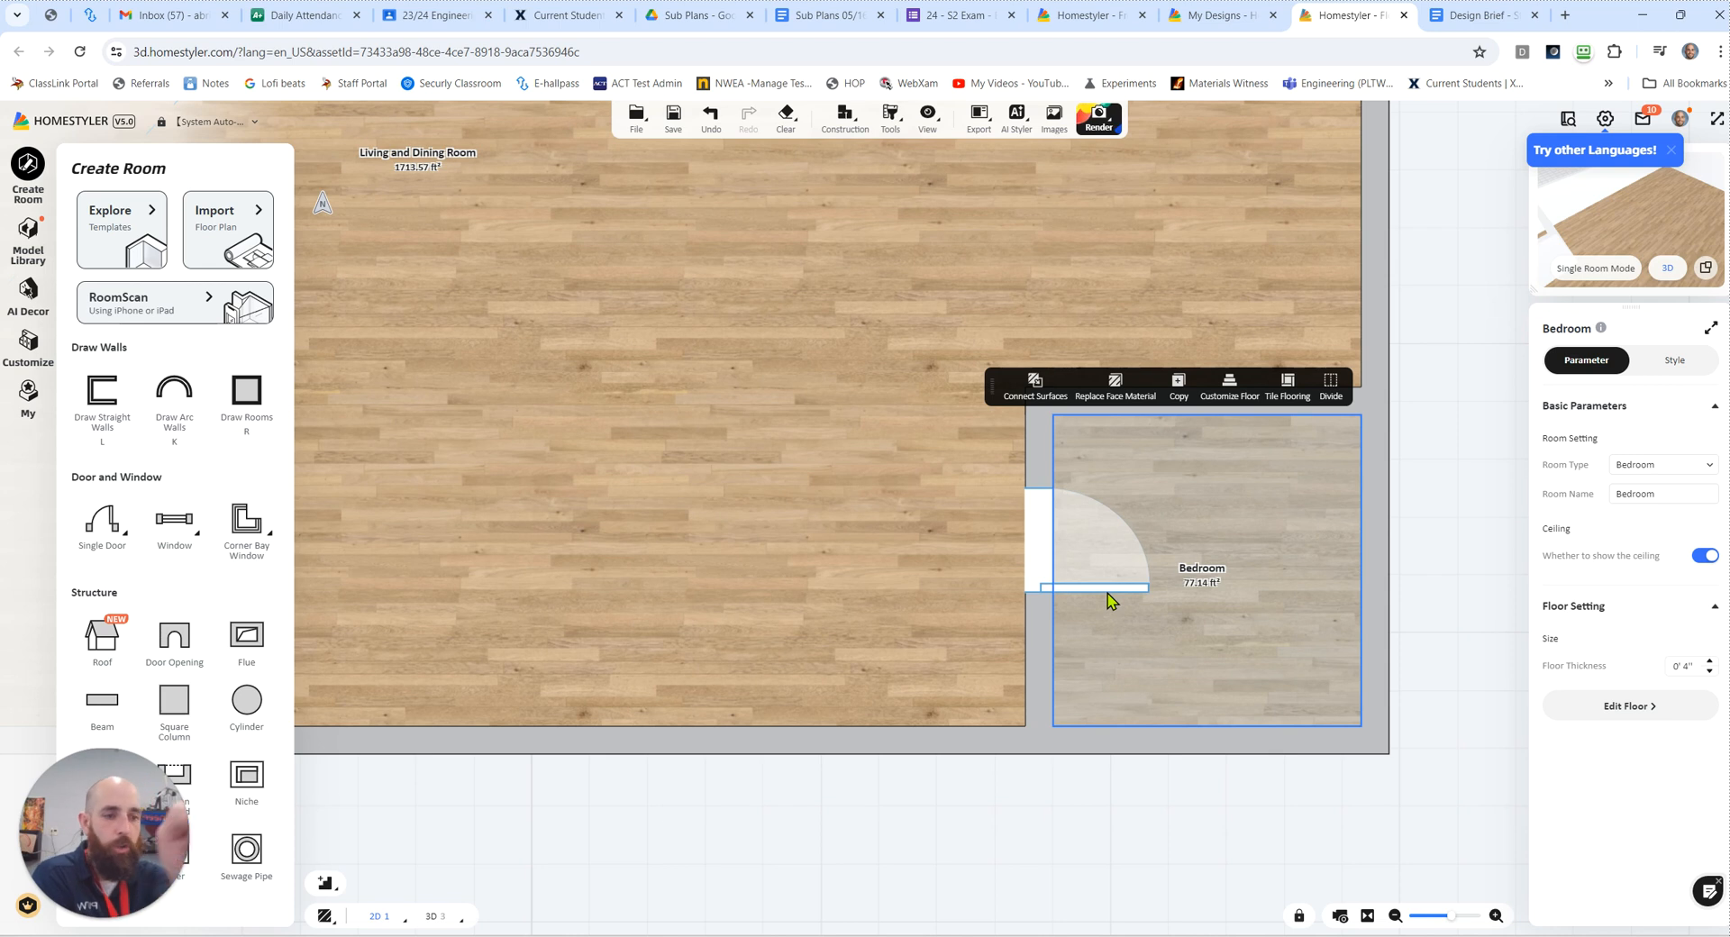
Step: Place a 3' 0" single door in the house's lower outer wall, about 19' 0" from the bedroom wall
scroll(638, 618, "down", 2)
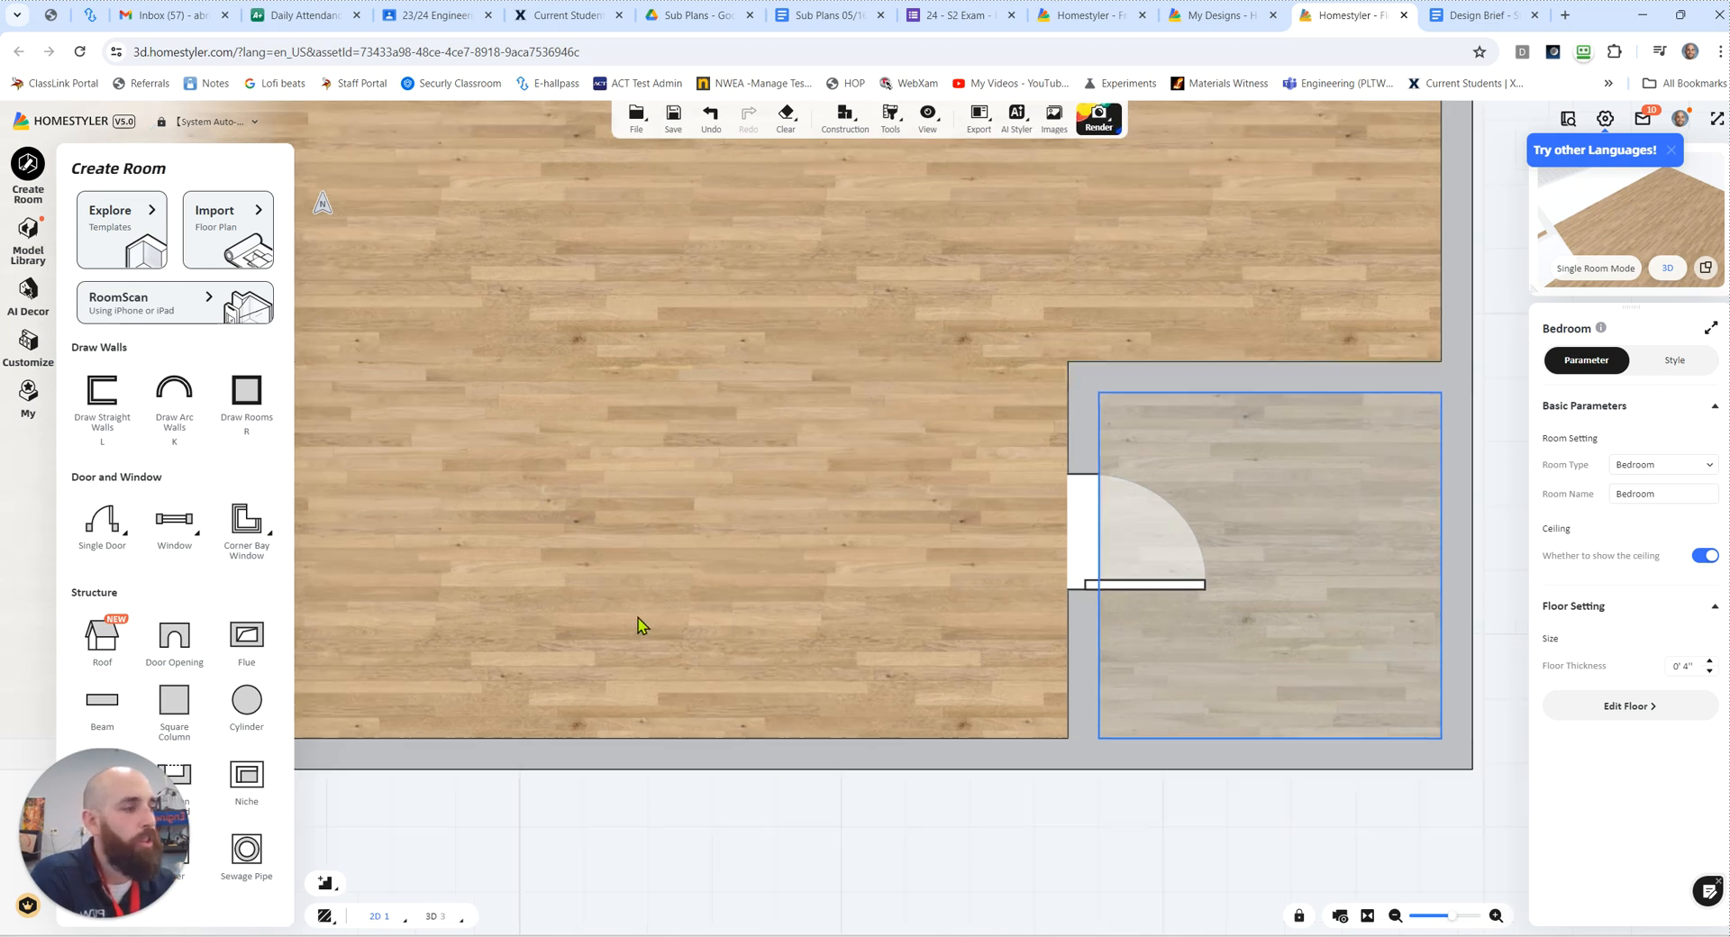
left_click_drag(655, 788, 749, 735)
scroll(750, 733, "down", 4)
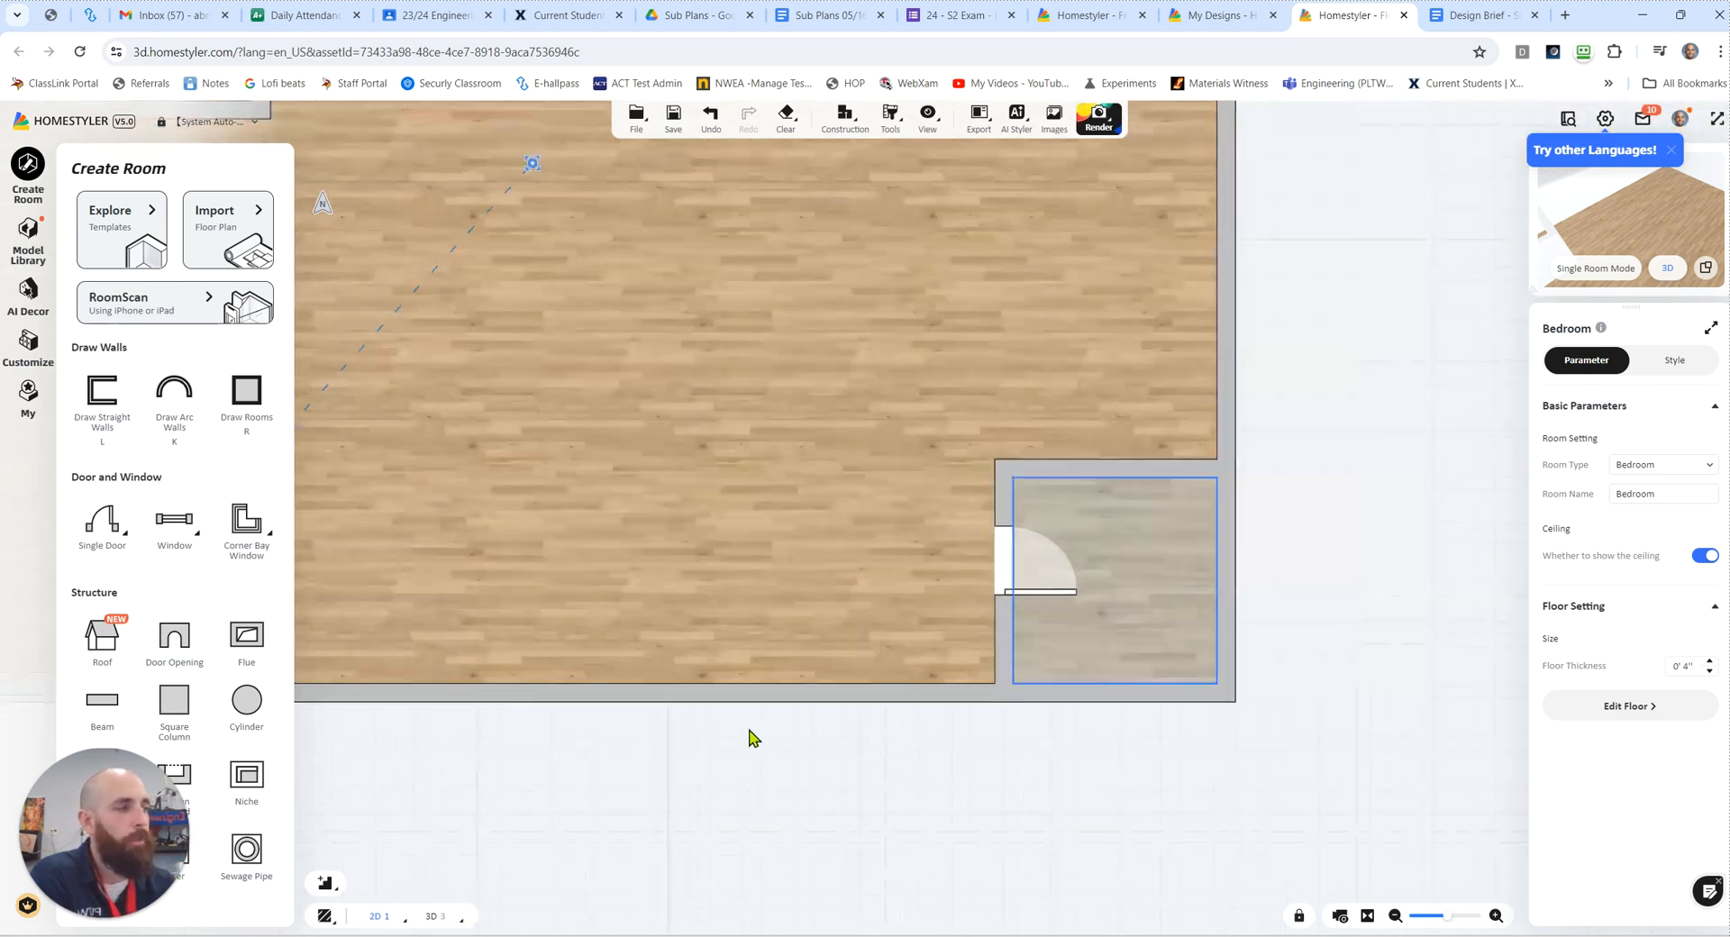
left_click_drag(550, 781, 663, 759)
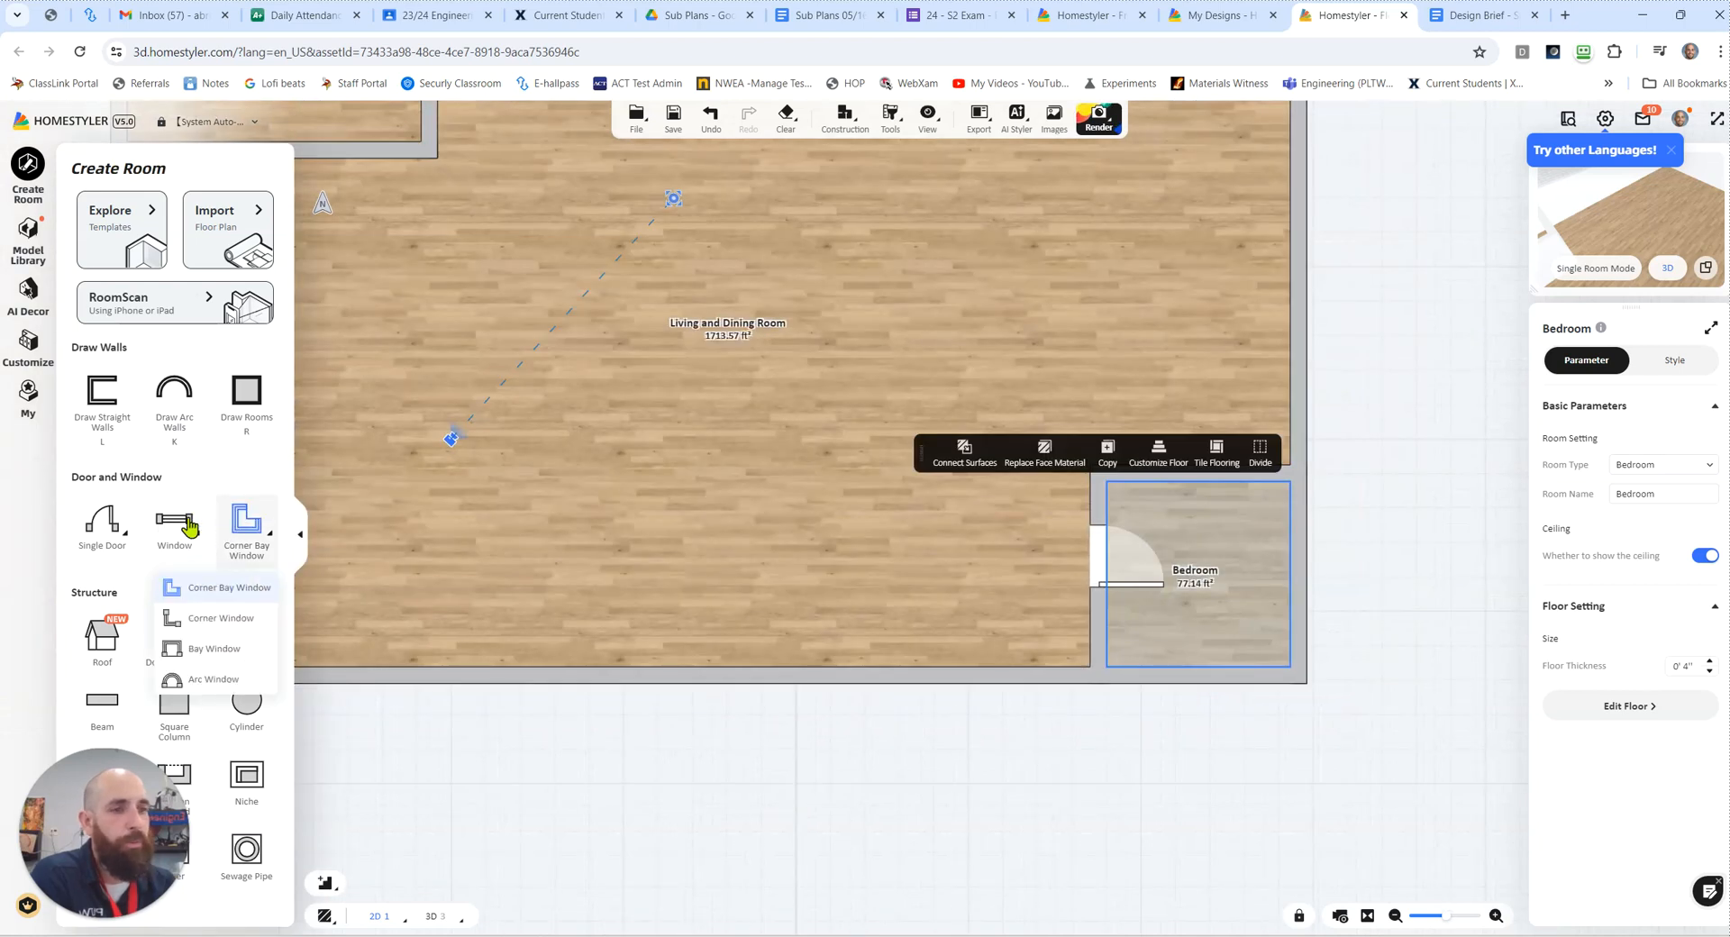
left_click(108, 529)
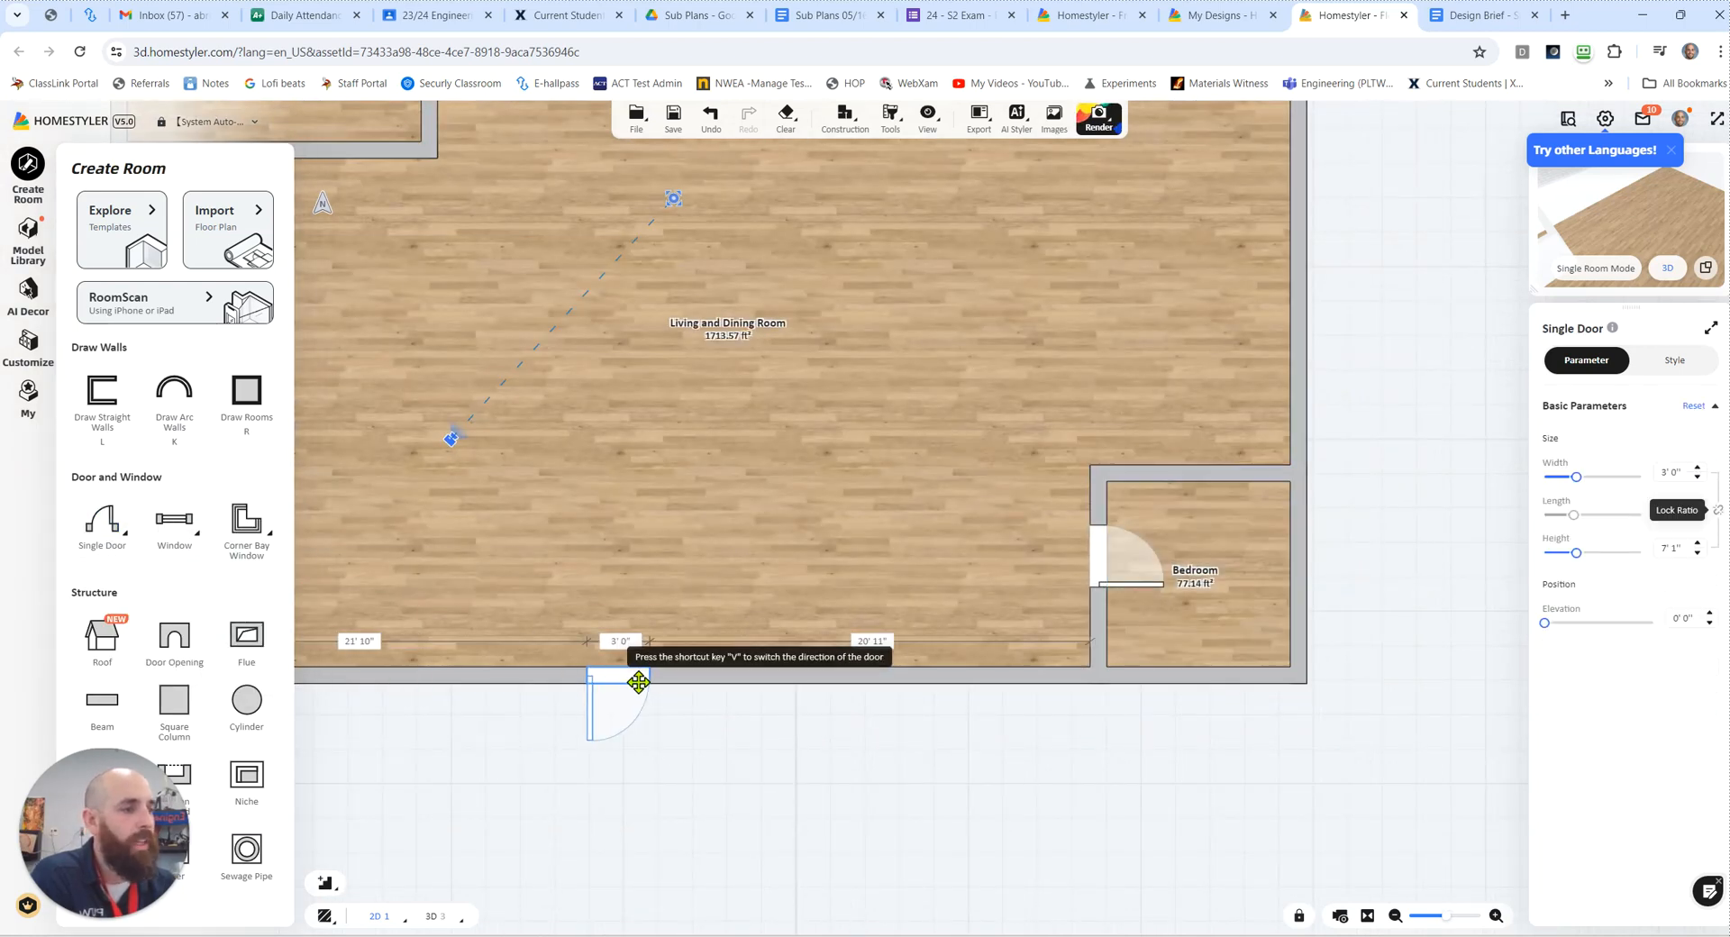
left_click(660, 686)
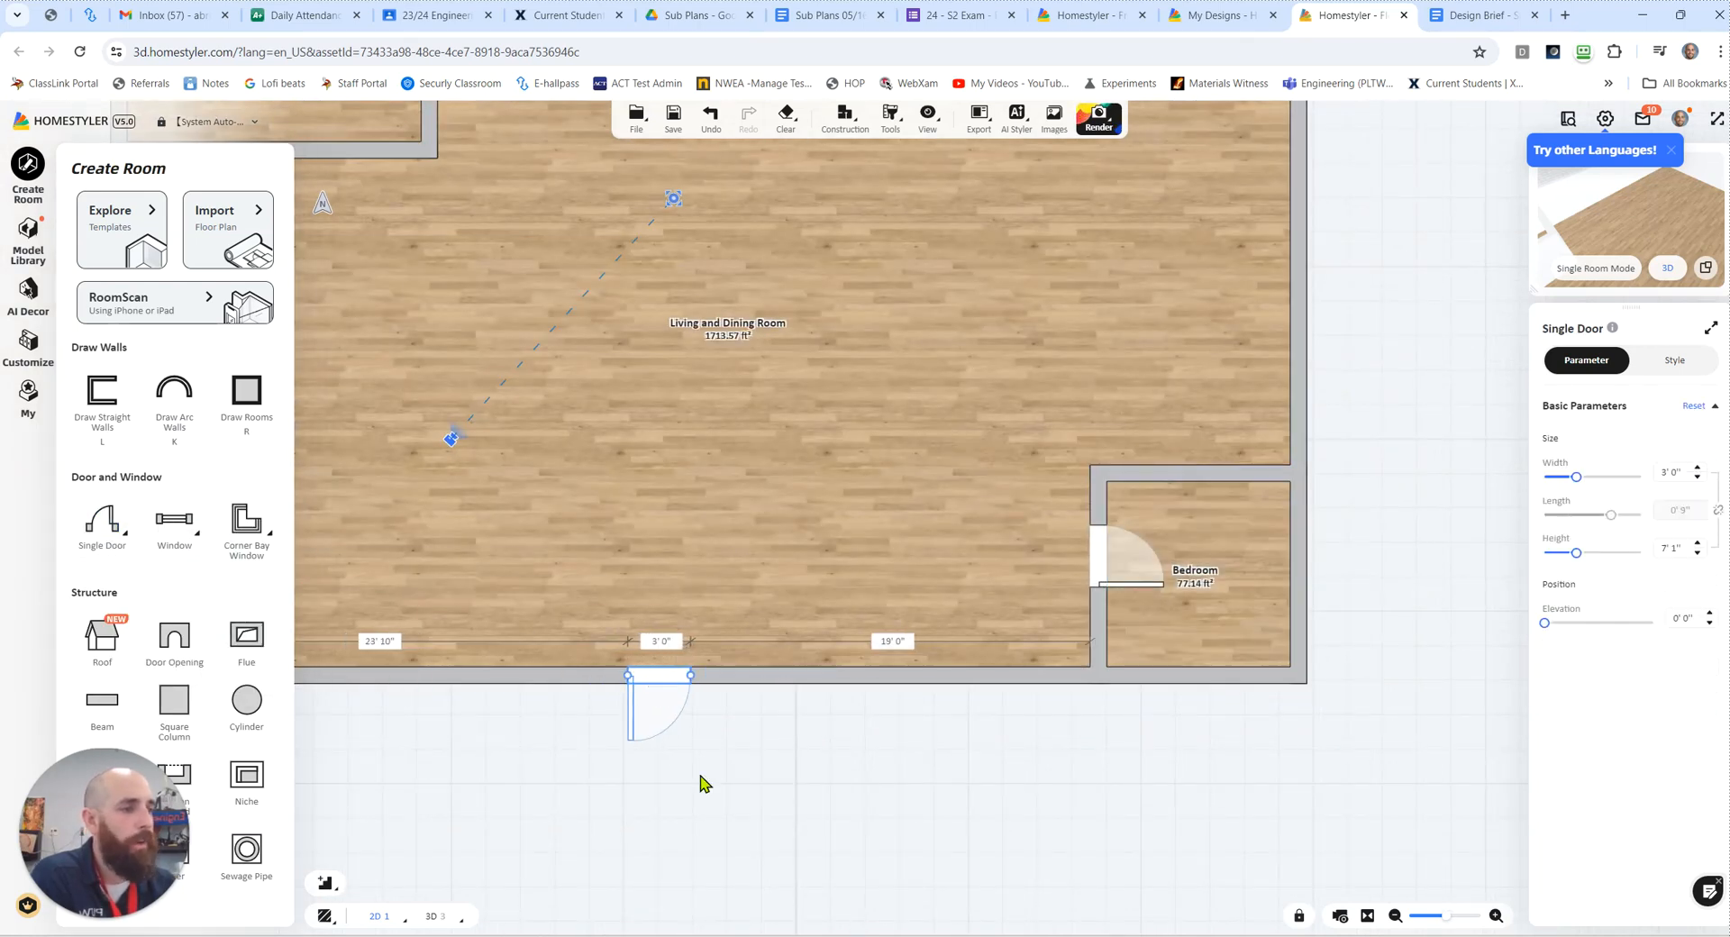
Step: Widen the front door to 4' 0" and flip it to swing into the house with its hinge on the right
scroll(637, 726, "up", 3)
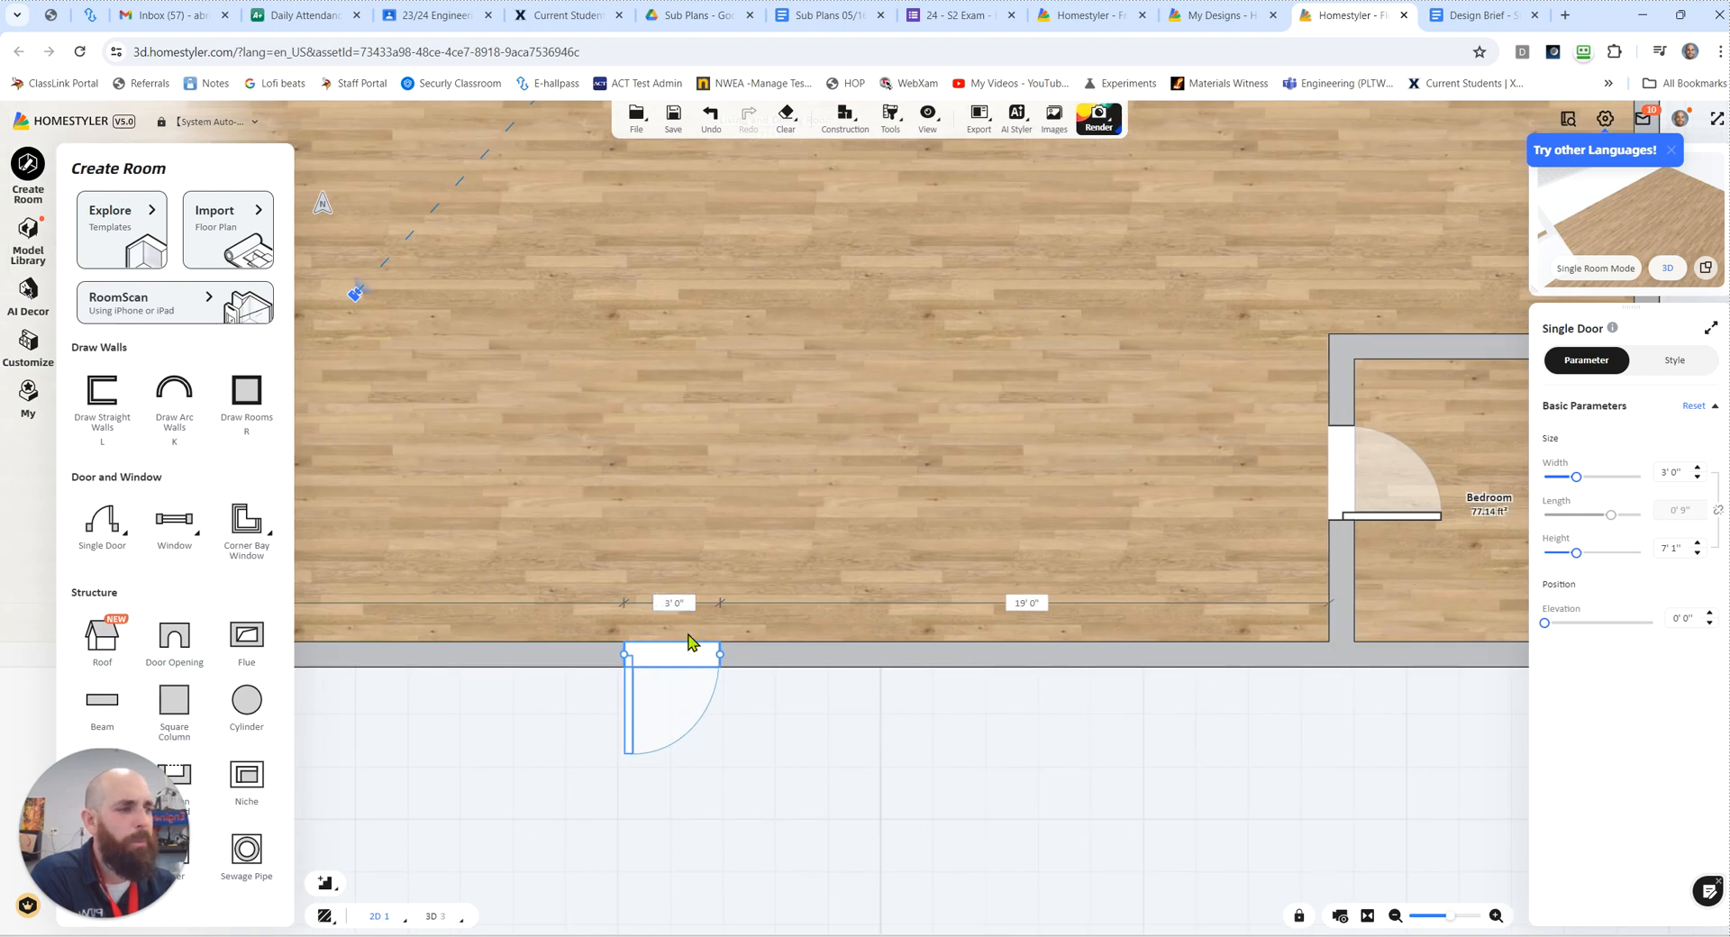
left_click_drag(719, 654, 749, 655)
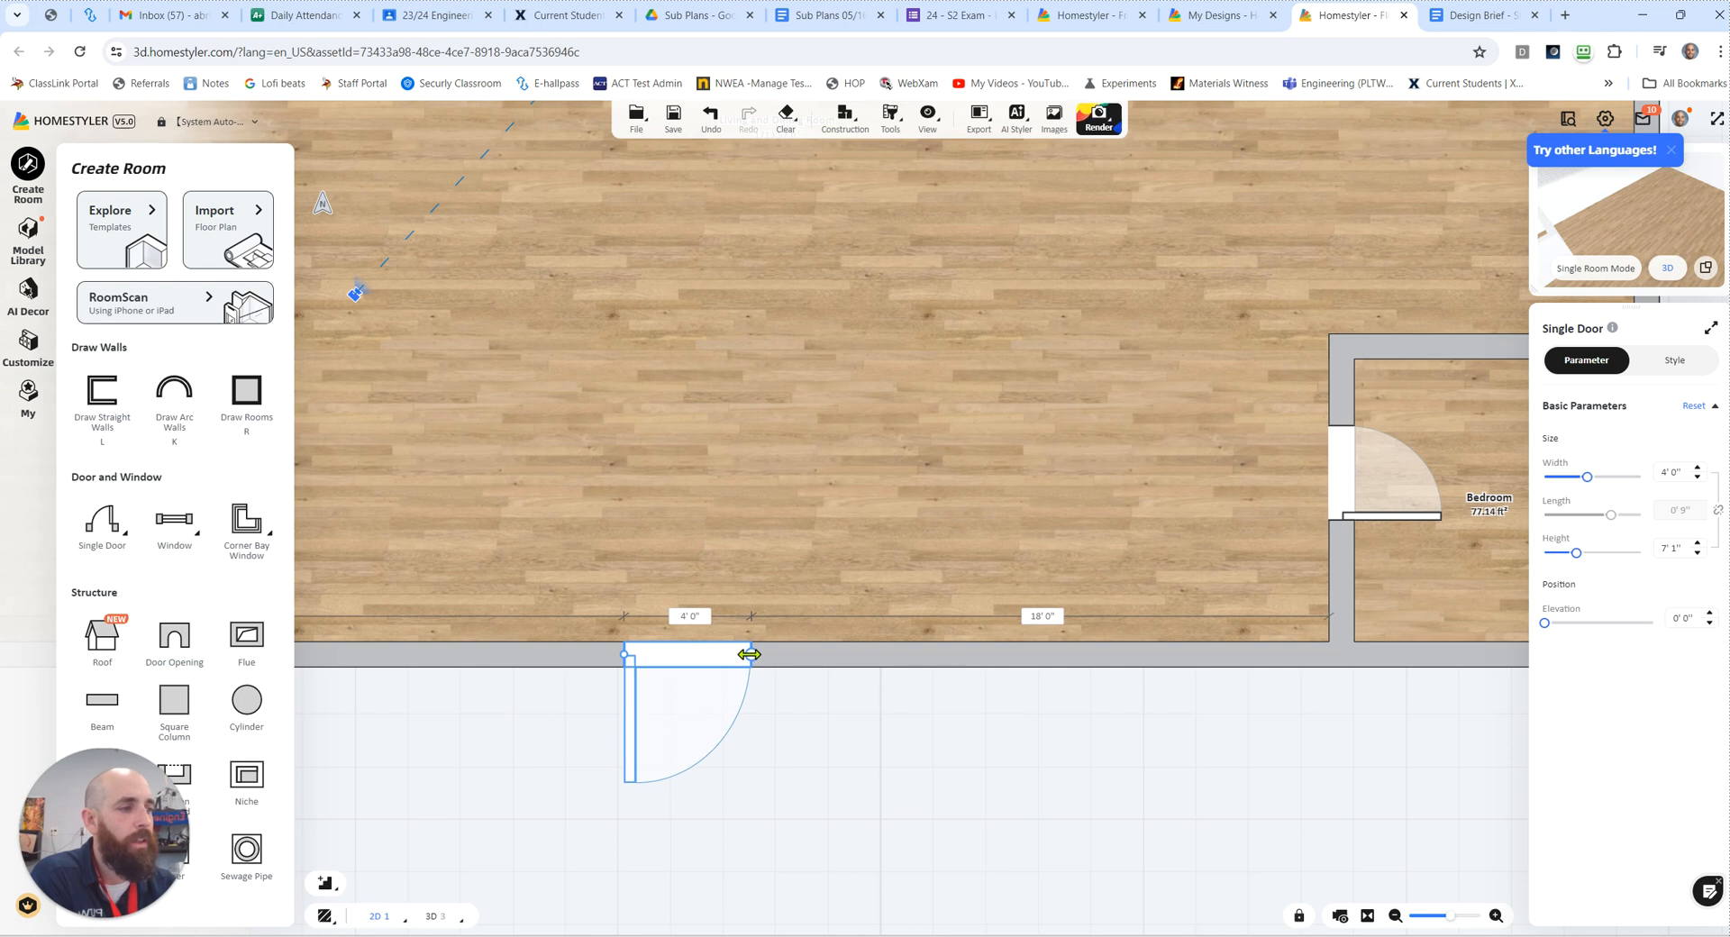
left_click(664, 668)
left_click(665, 665)
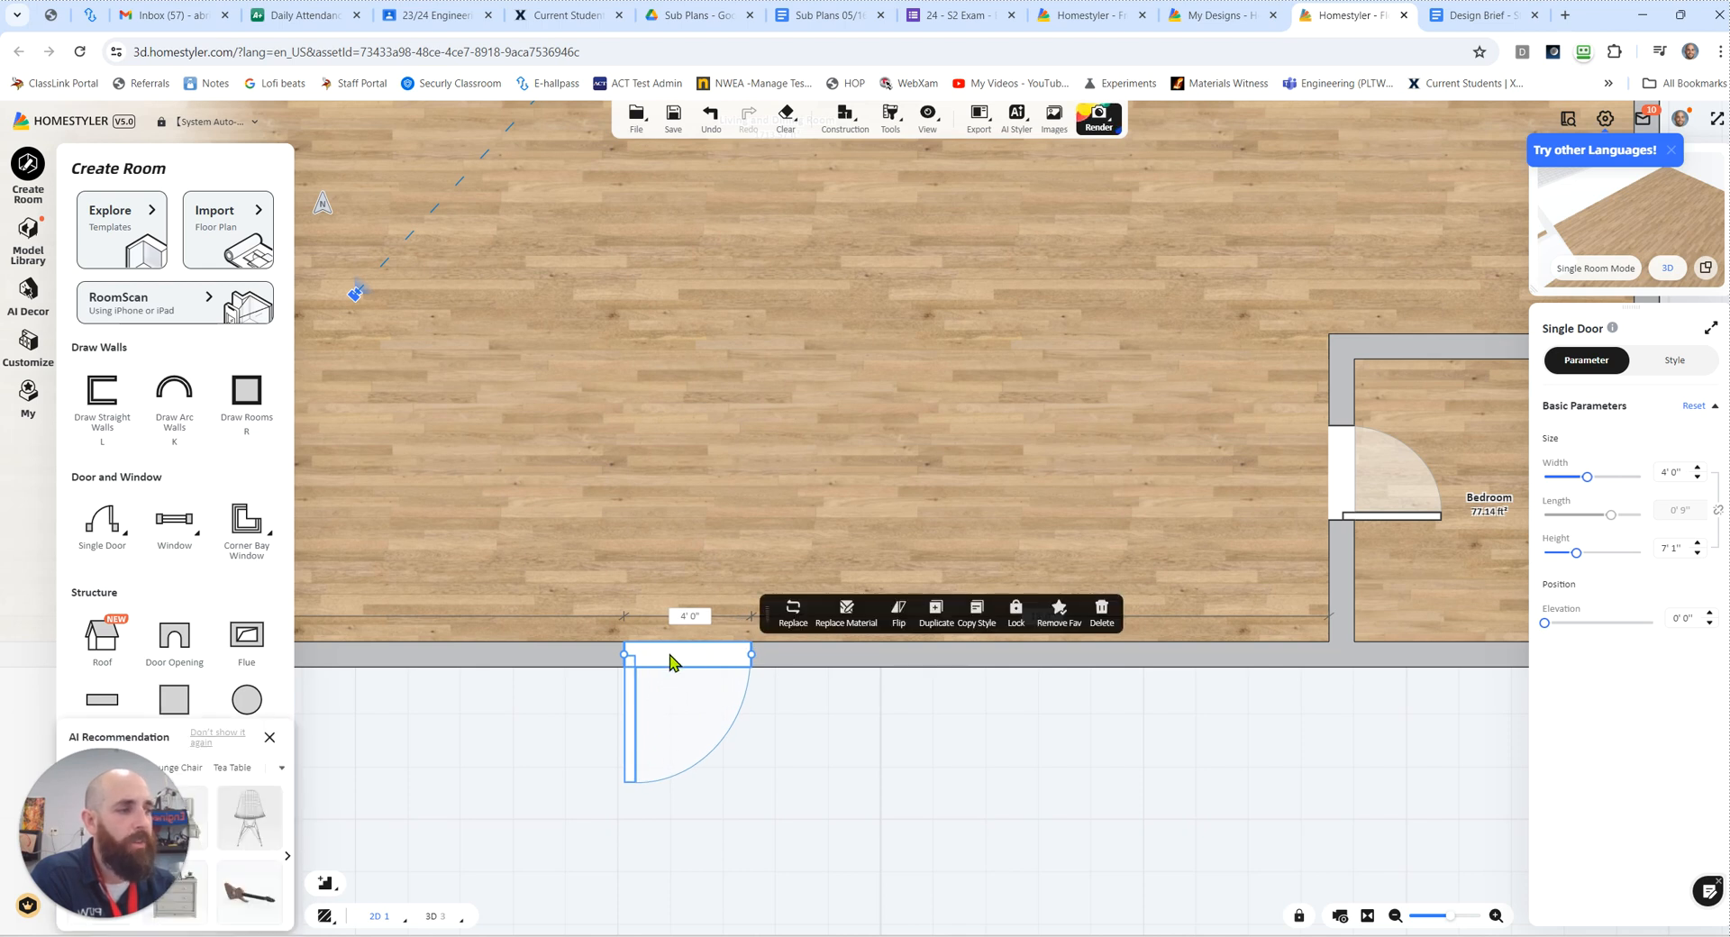
left_click(899, 613)
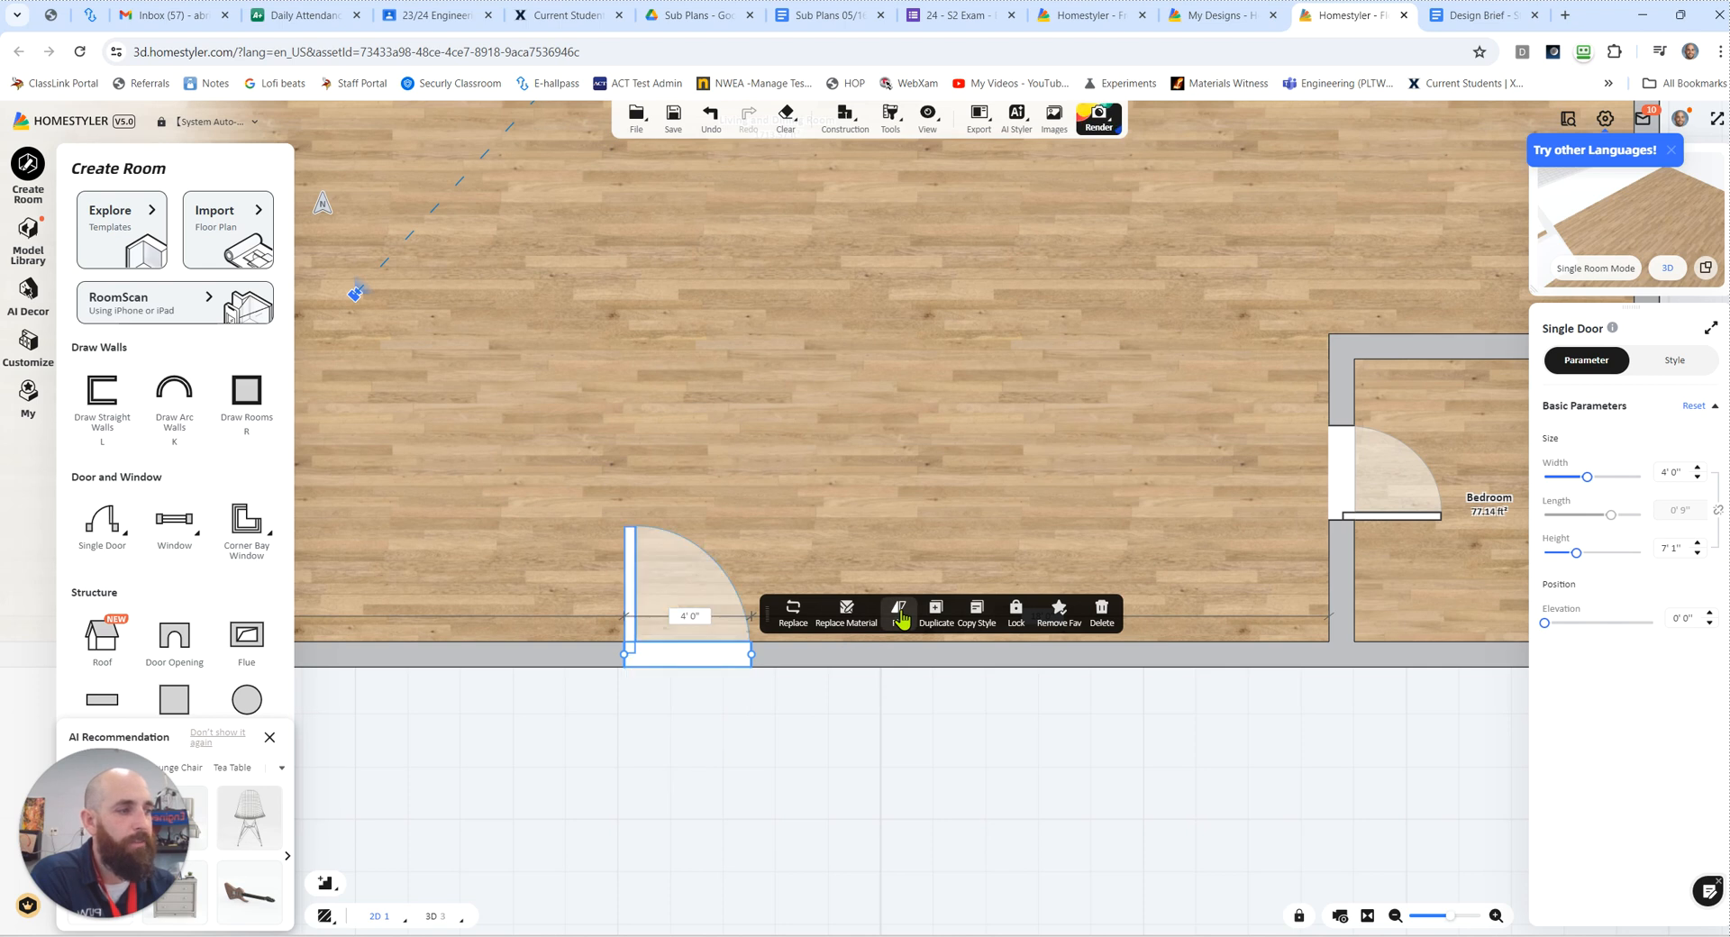
left_click(899, 614)
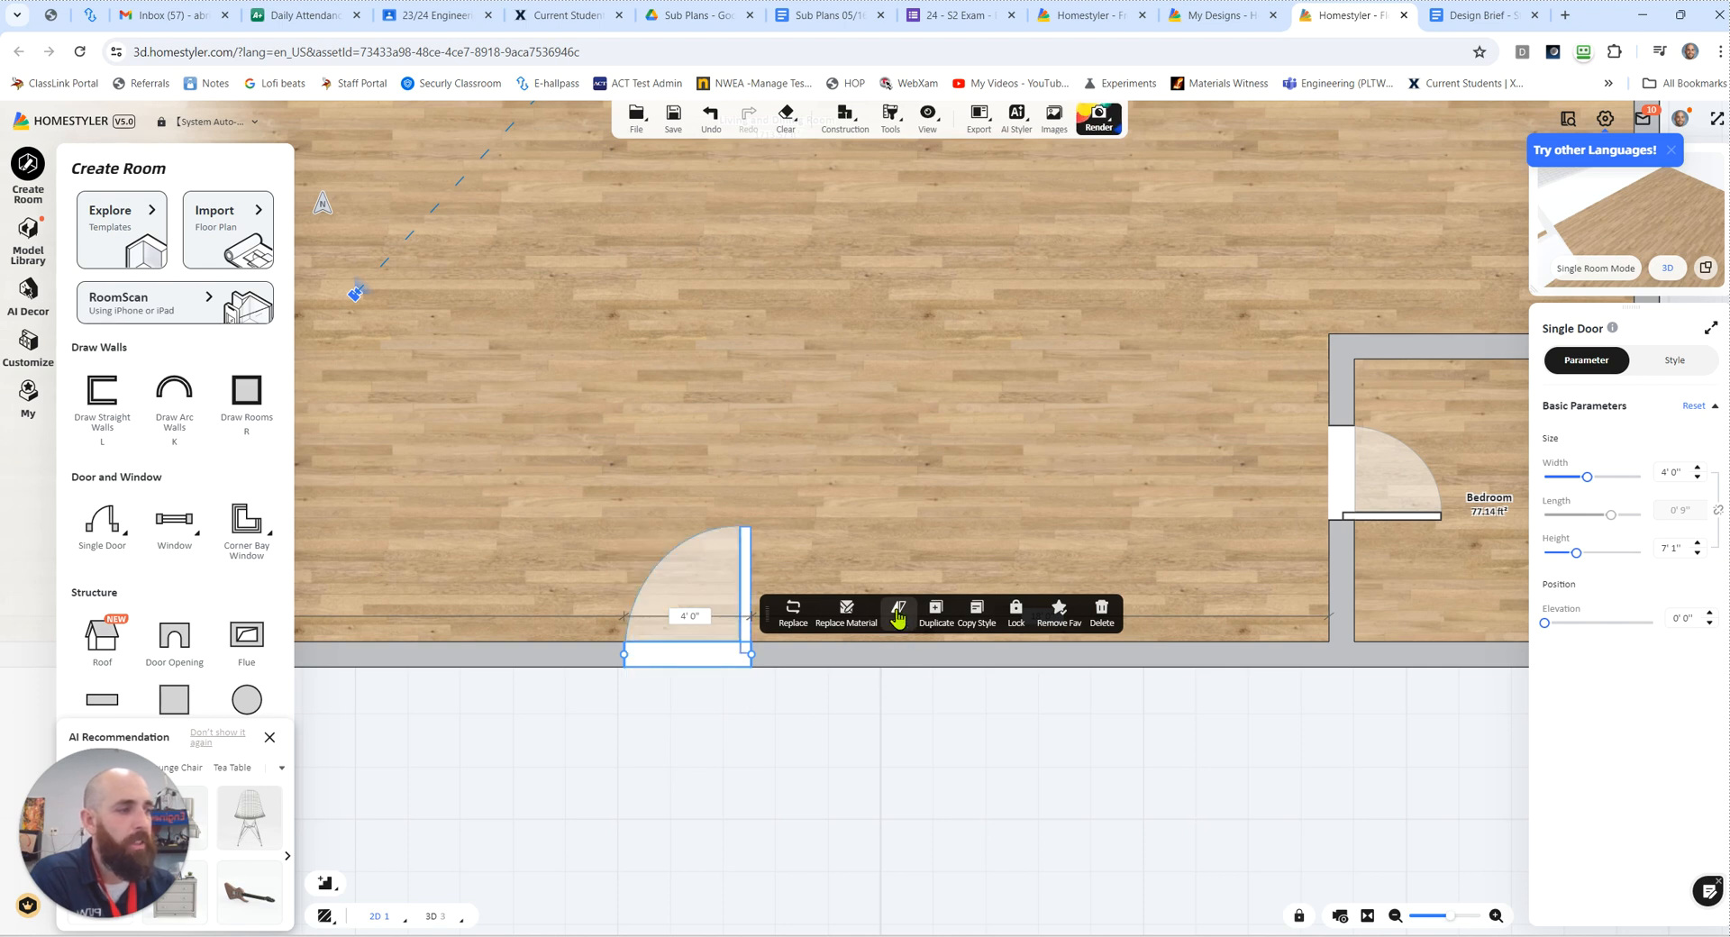
left_click(787, 761)
Step: Place a 2' 9" wide window on each side of the front door in the lower outer wall
scroll(779, 755, "up", 3)
scroll(773, 754, "down", 4)
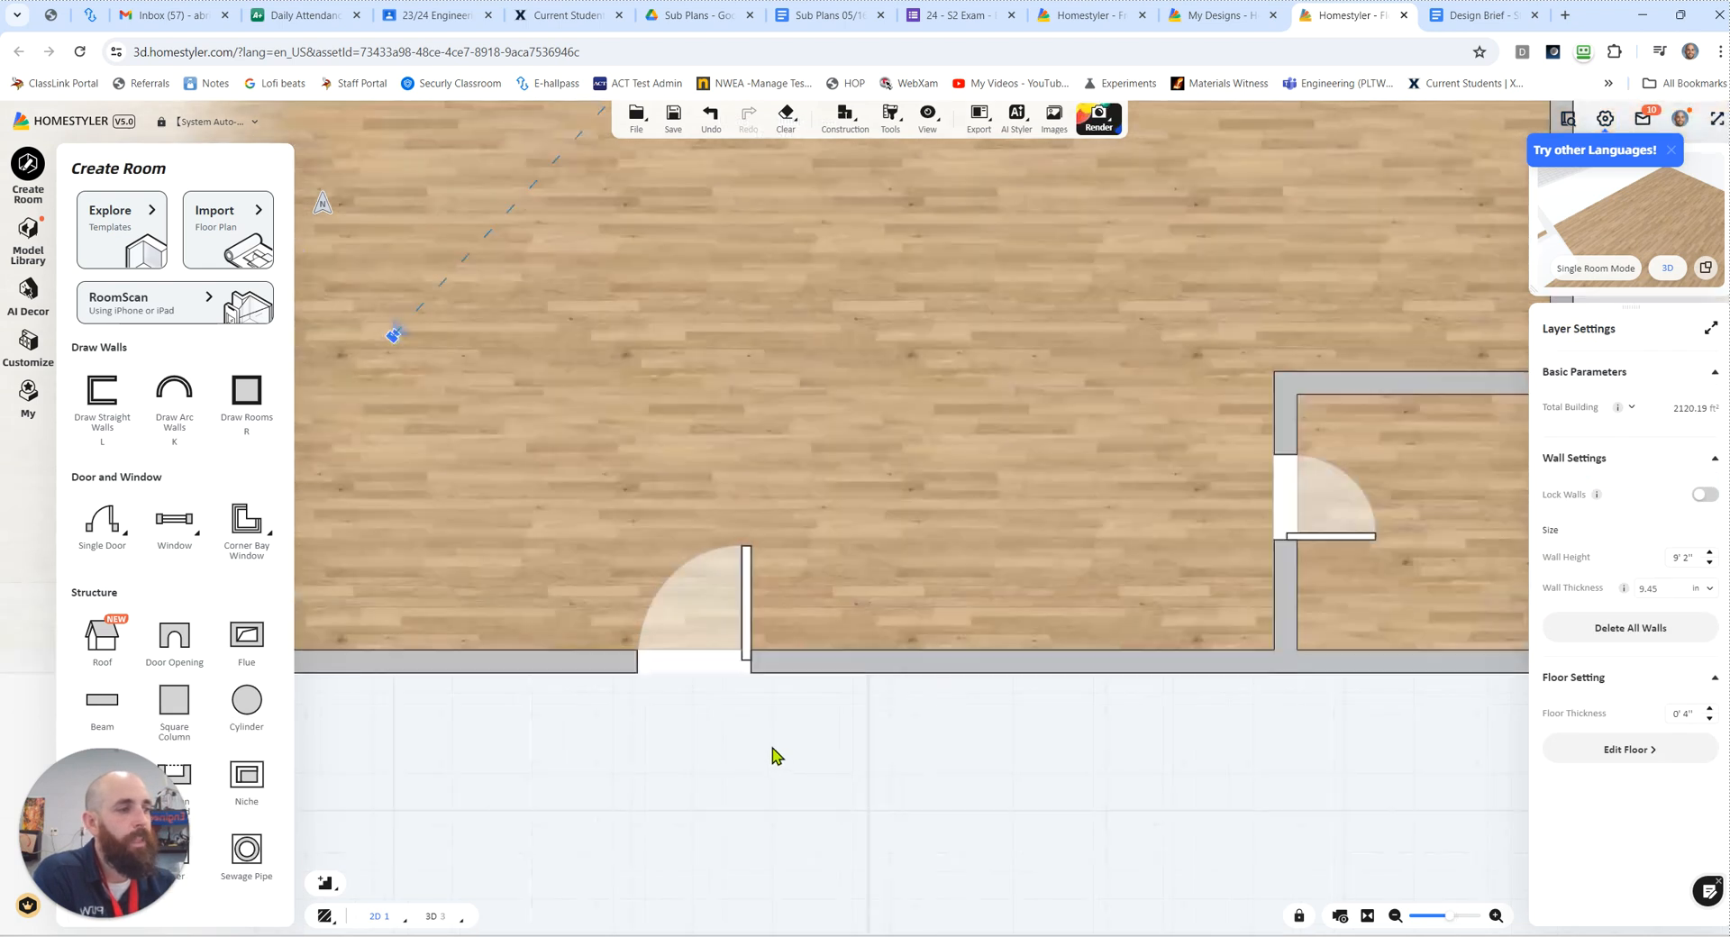
scroll(780, 584, "down", 5)
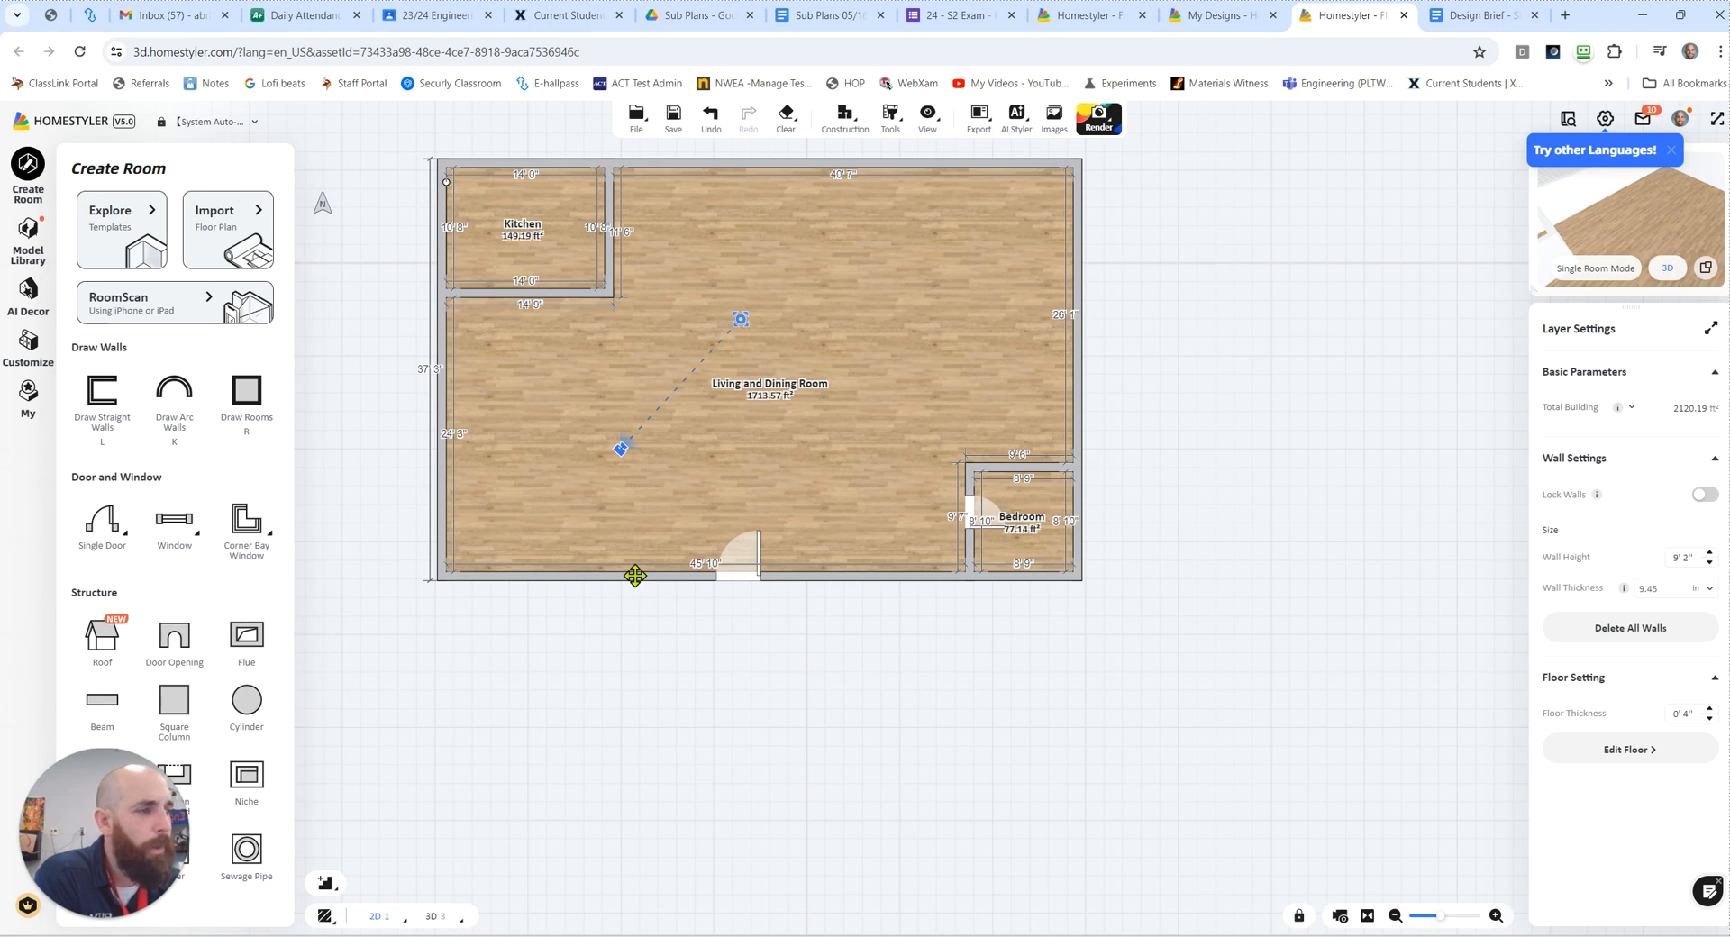
mouse_move(181, 532)
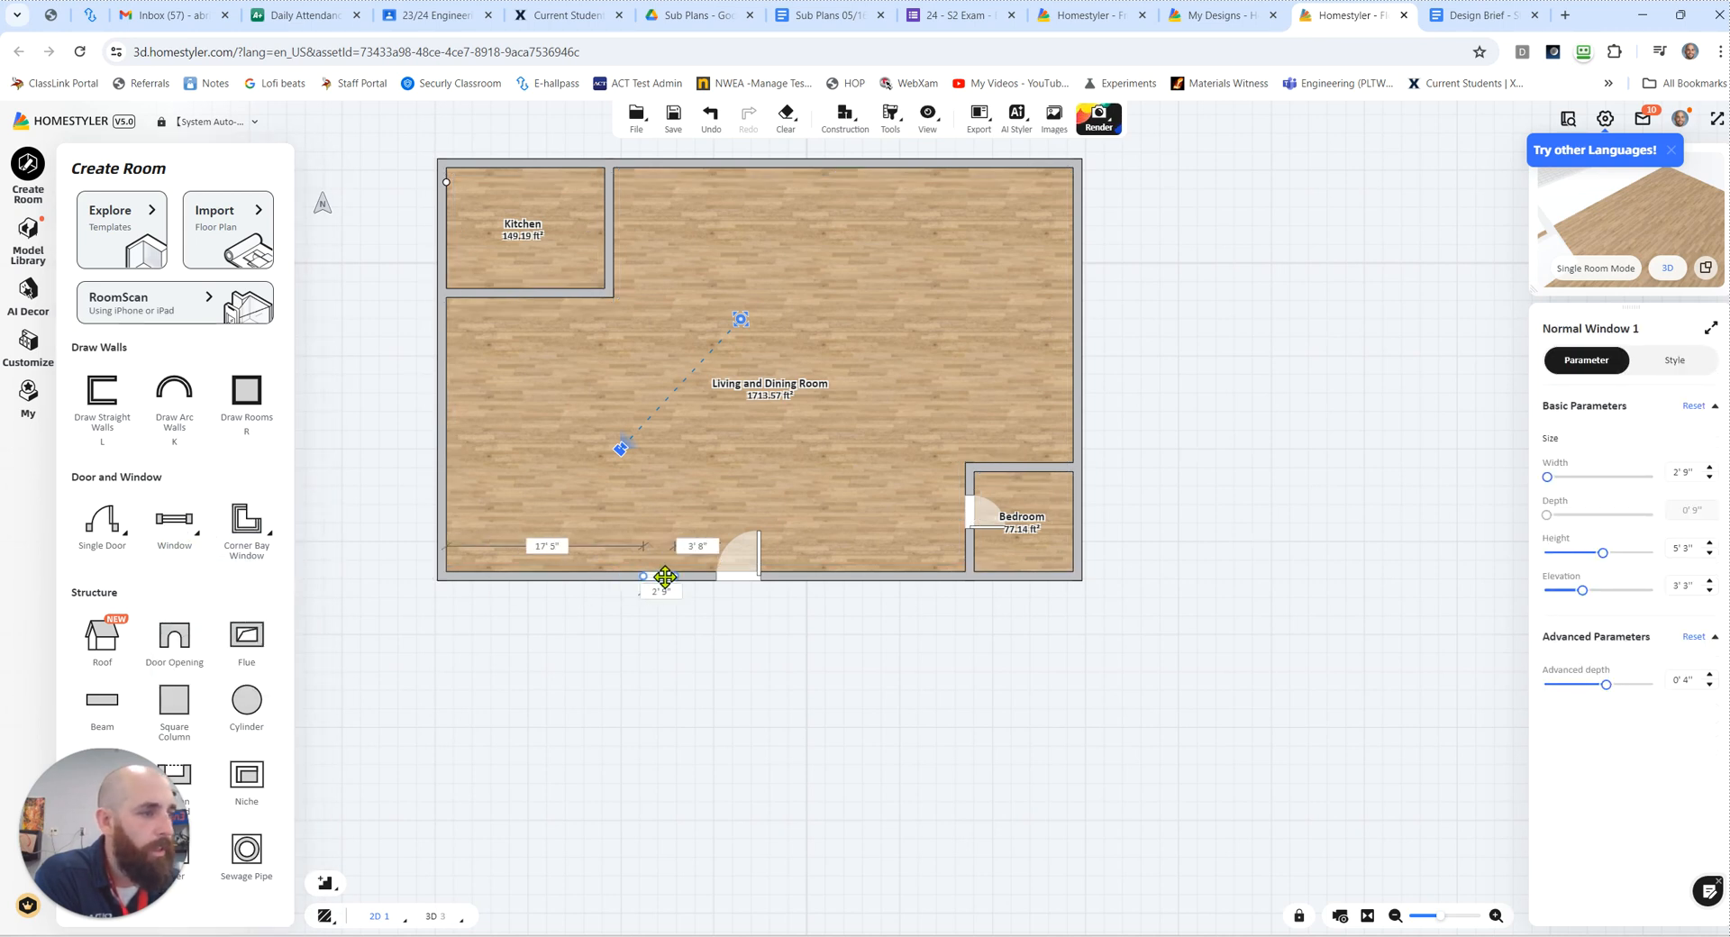
left_click(188, 528)
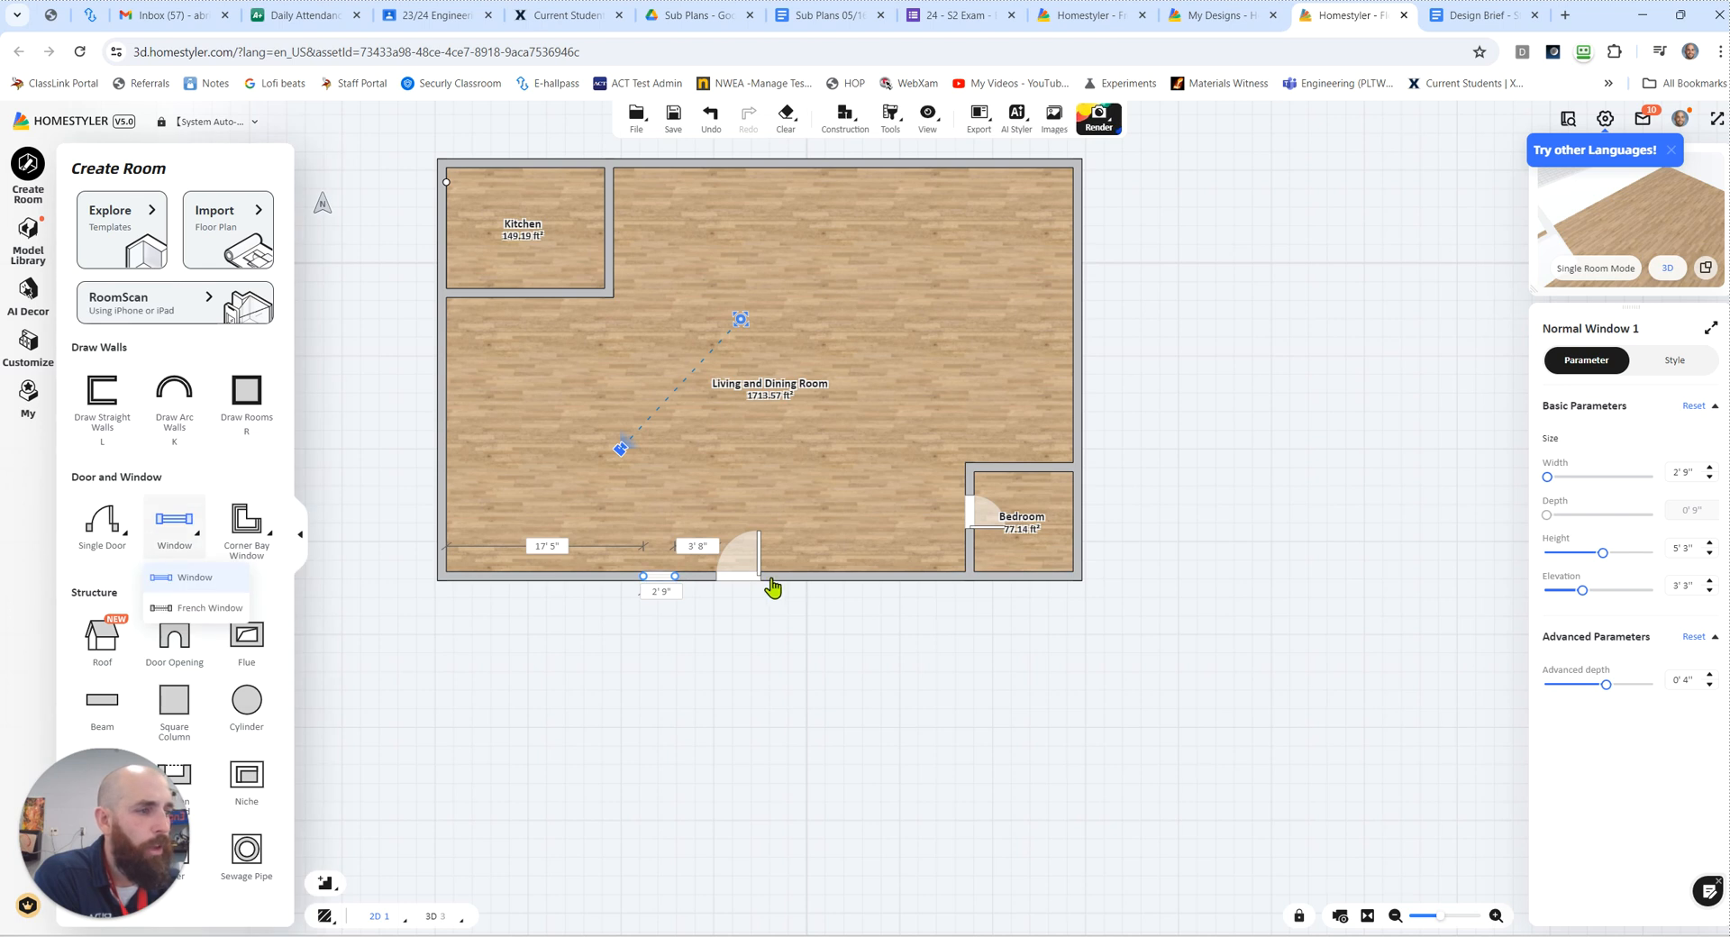
left_click(793, 587)
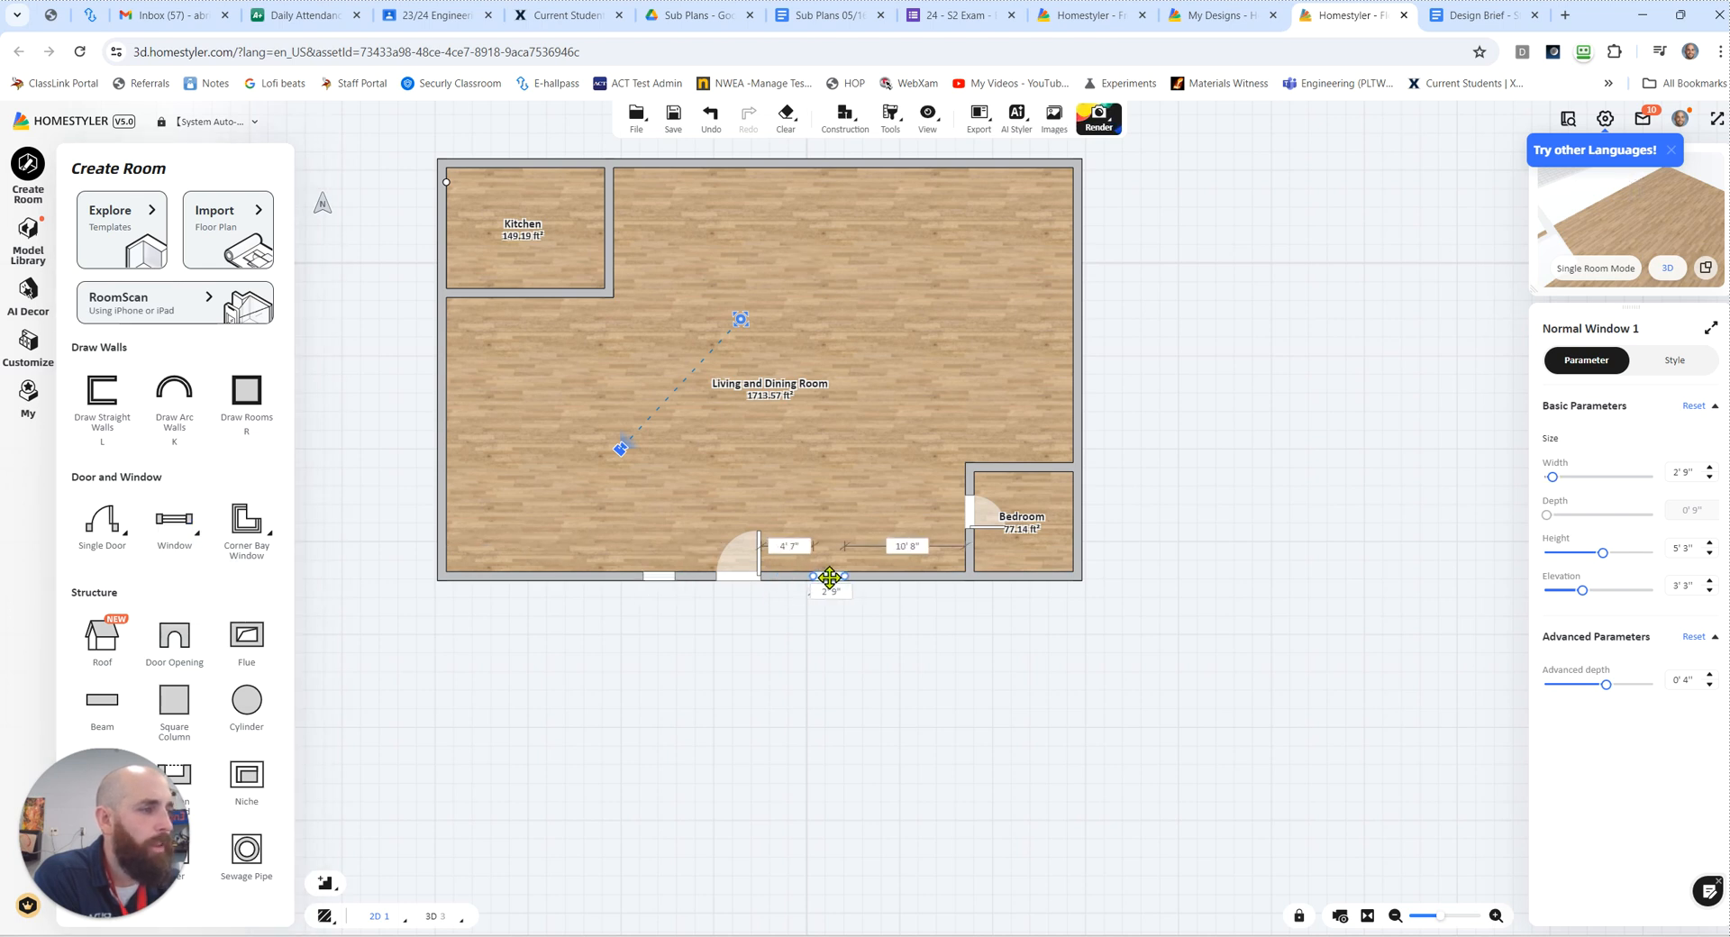
Step: Widen the window right of the front door to about 4' 7" and stretch the left one outward to roughly match
left_click_drag(860, 576, 866, 576)
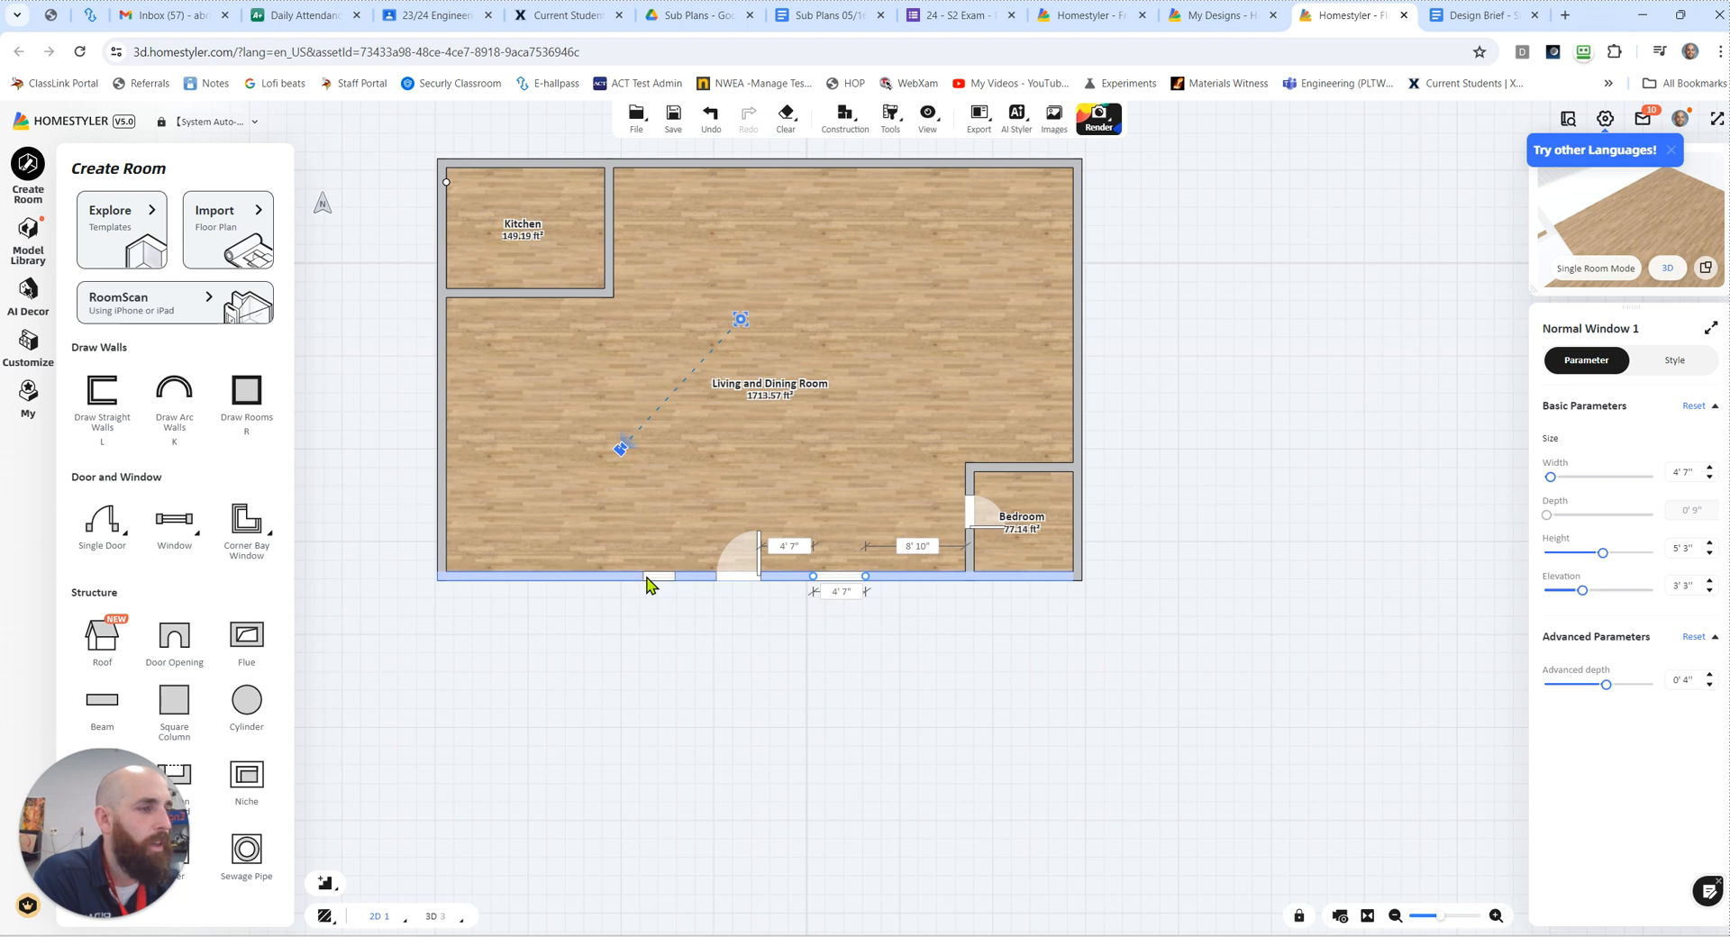
left_click(647, 577)
left_click_drag(644, 576, 624, 575)
left_click(618, 645)
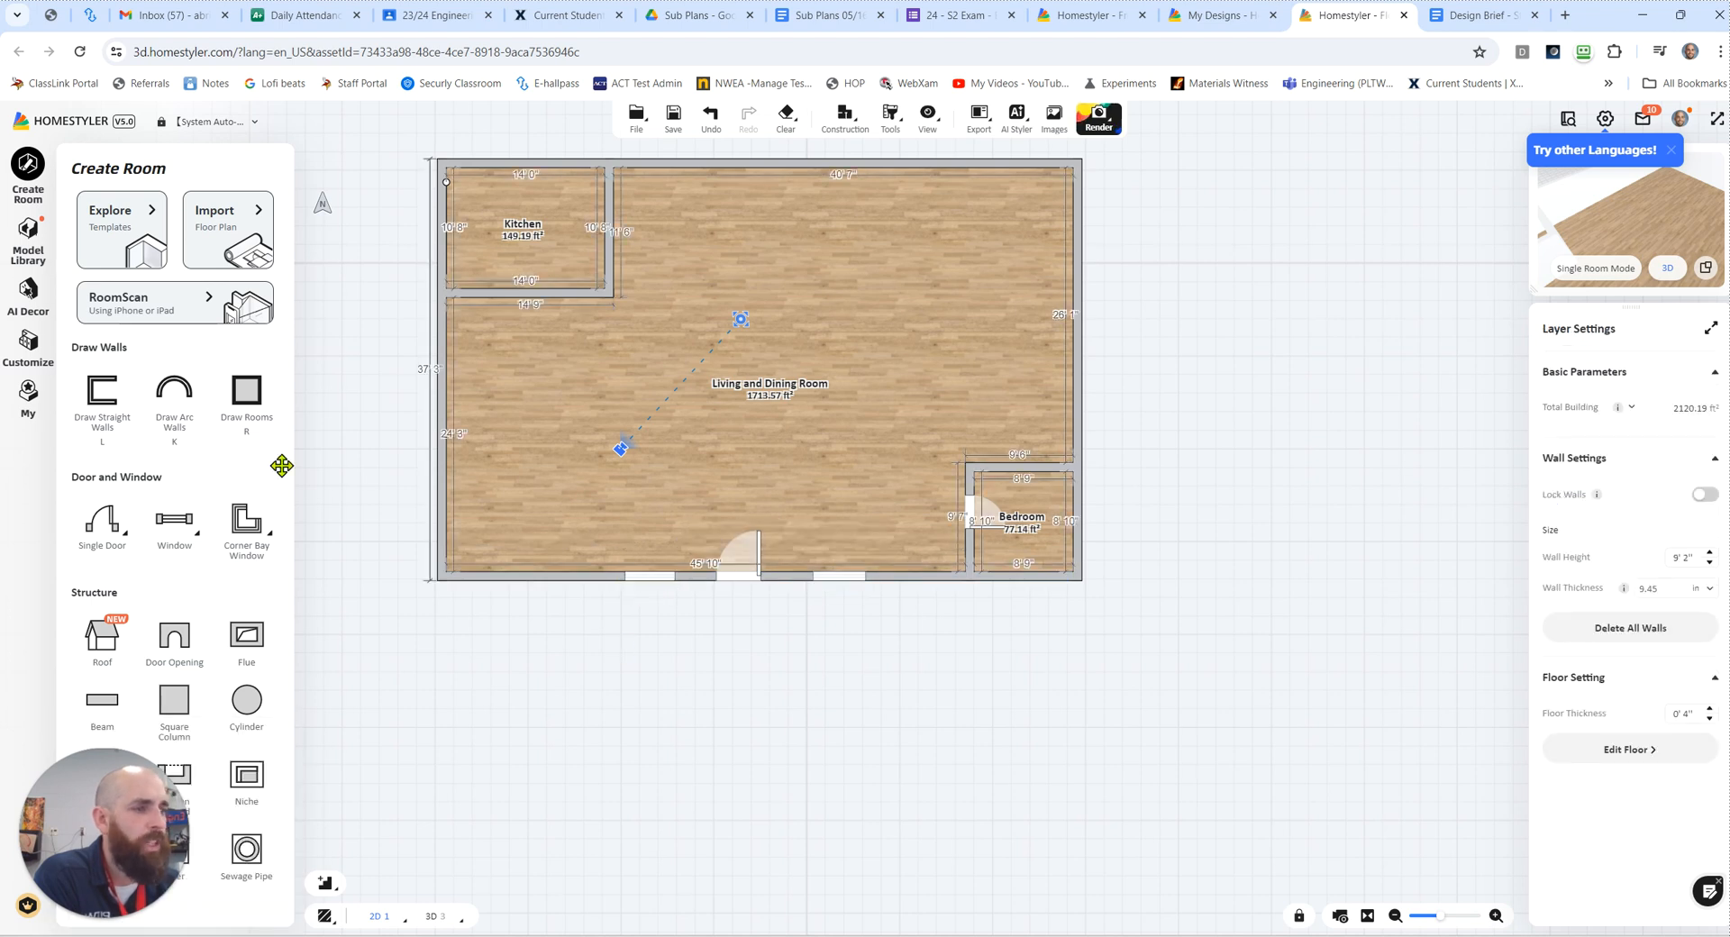
Step: Place a corner bay window with 3' 11" wide sides at the house's lower-left corner
mouse_move(255, 542)
left_click_drag(243, 534, 451, 596)
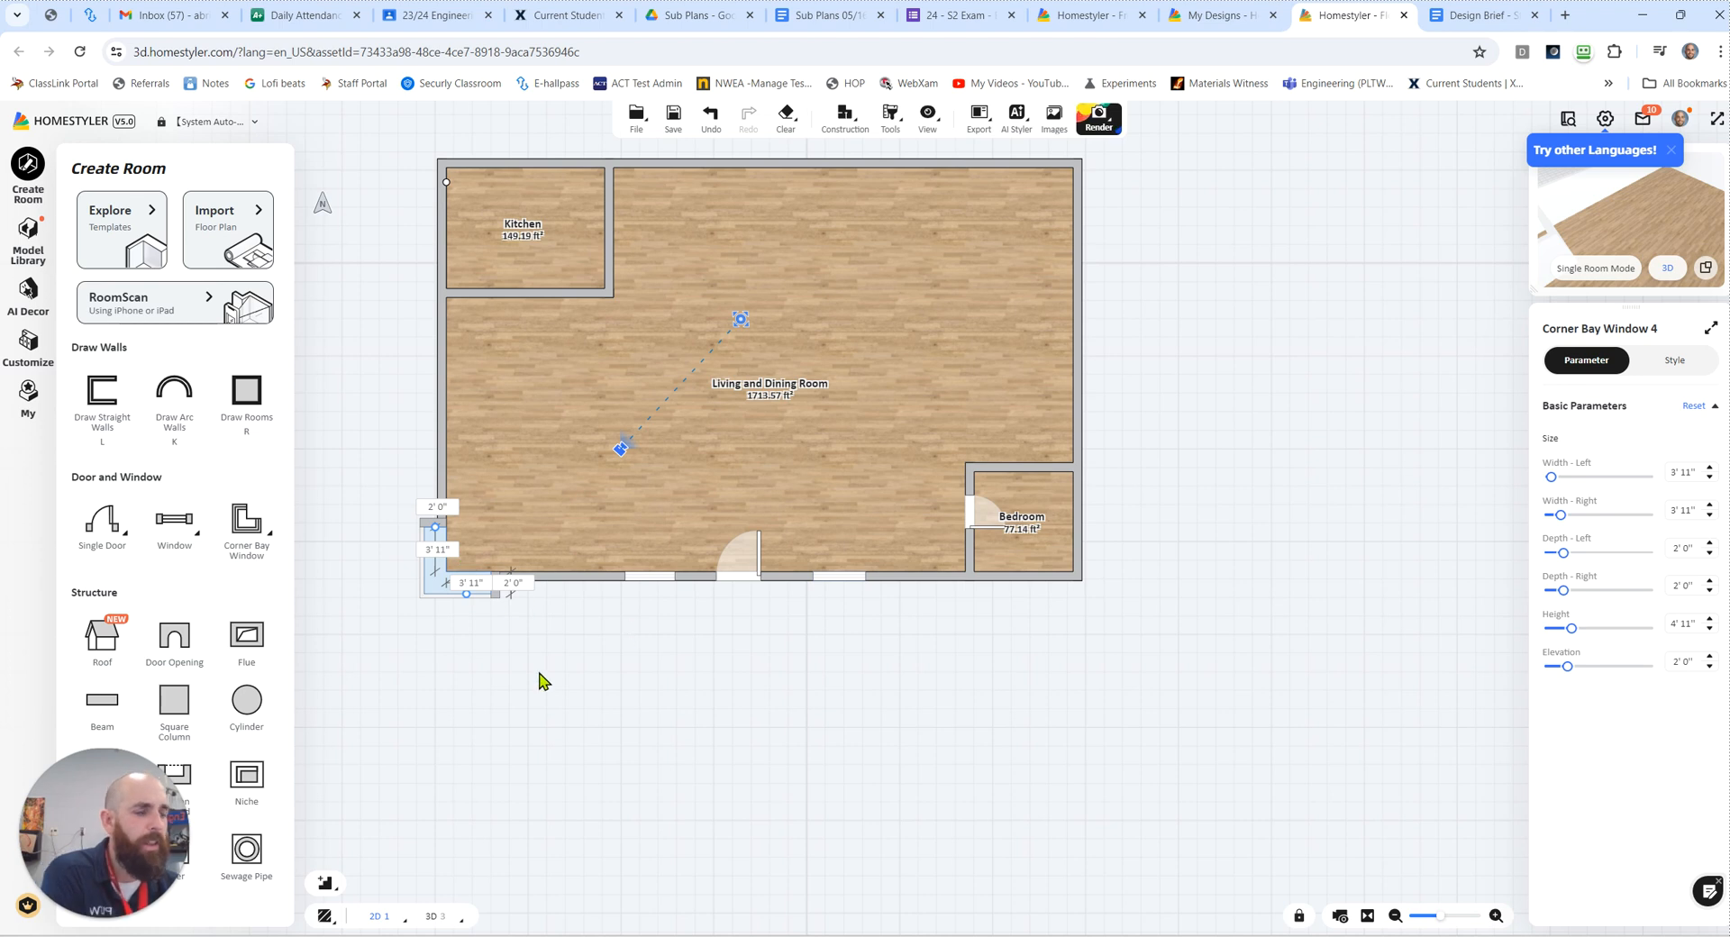
left_click(538, 746)
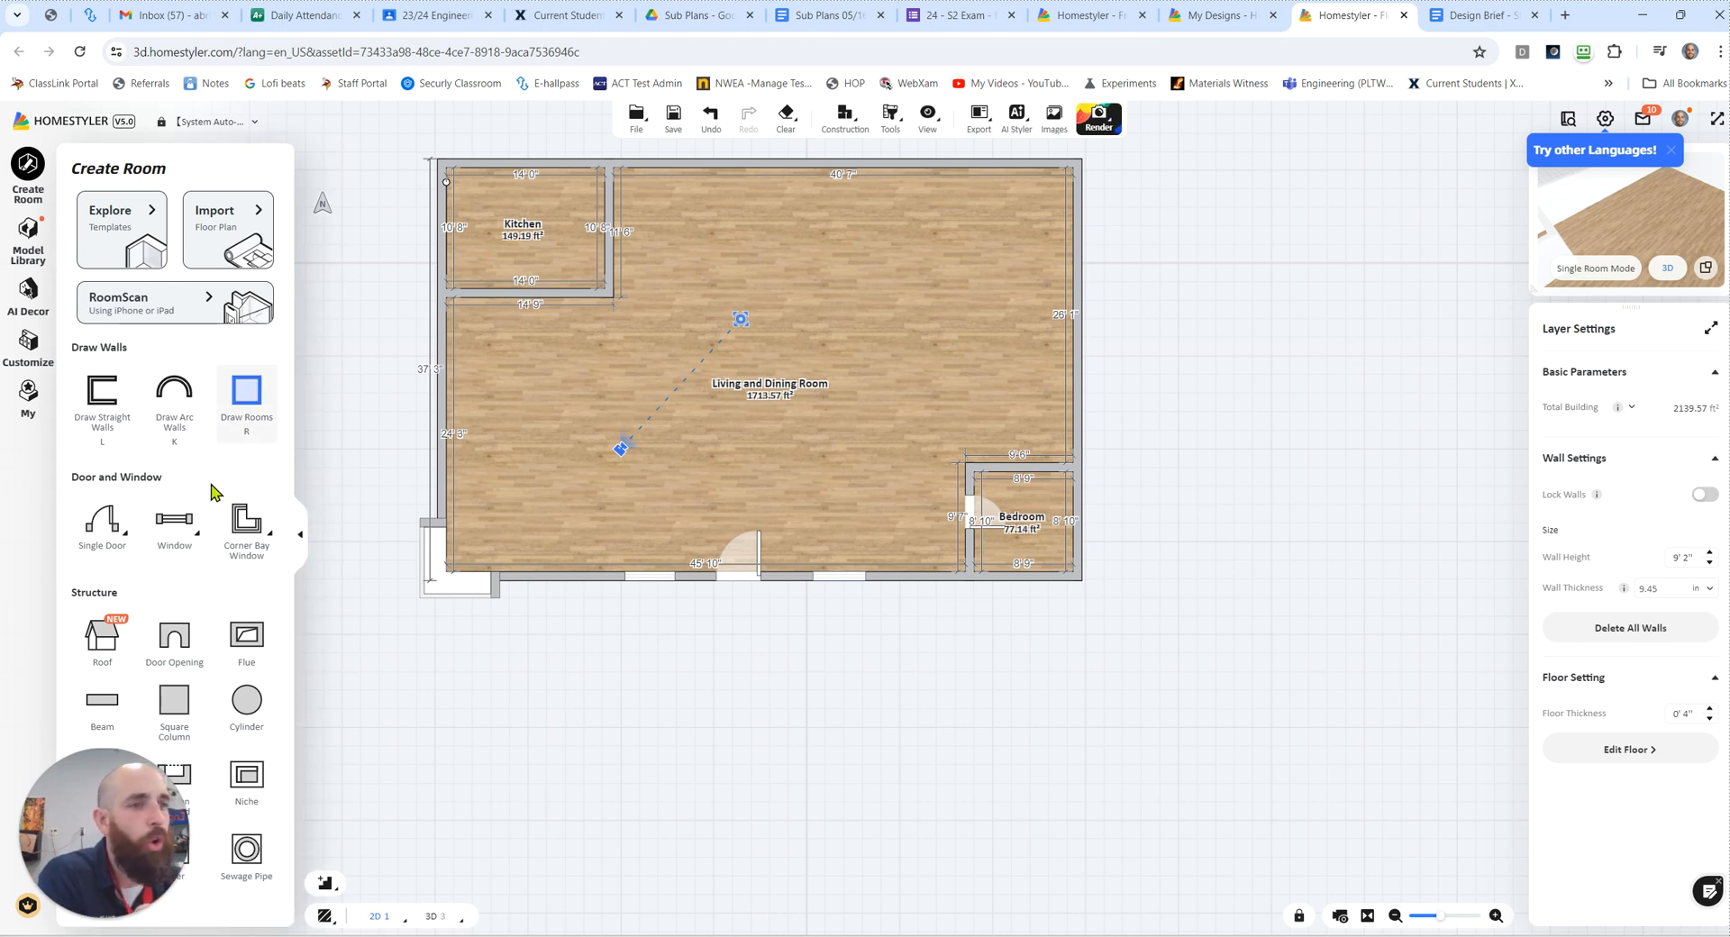
Step: Add a door opening to the kitchen's lower wall and widen it to 12' 2"
left_click(116, 539)
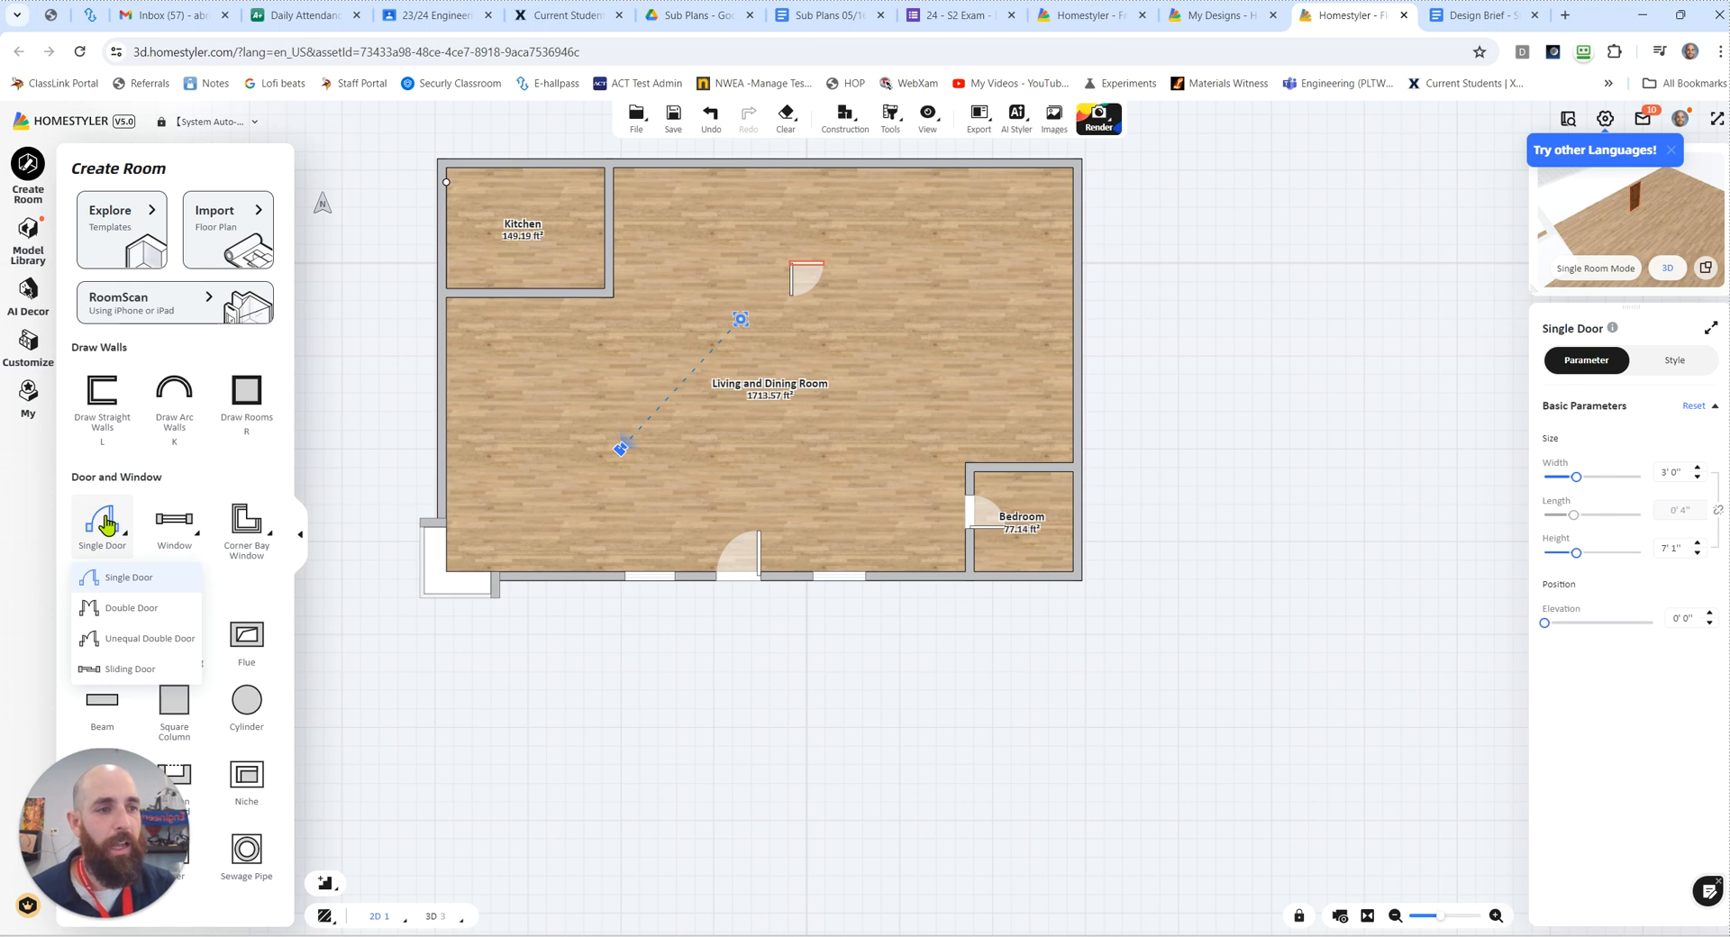
key("Escape")
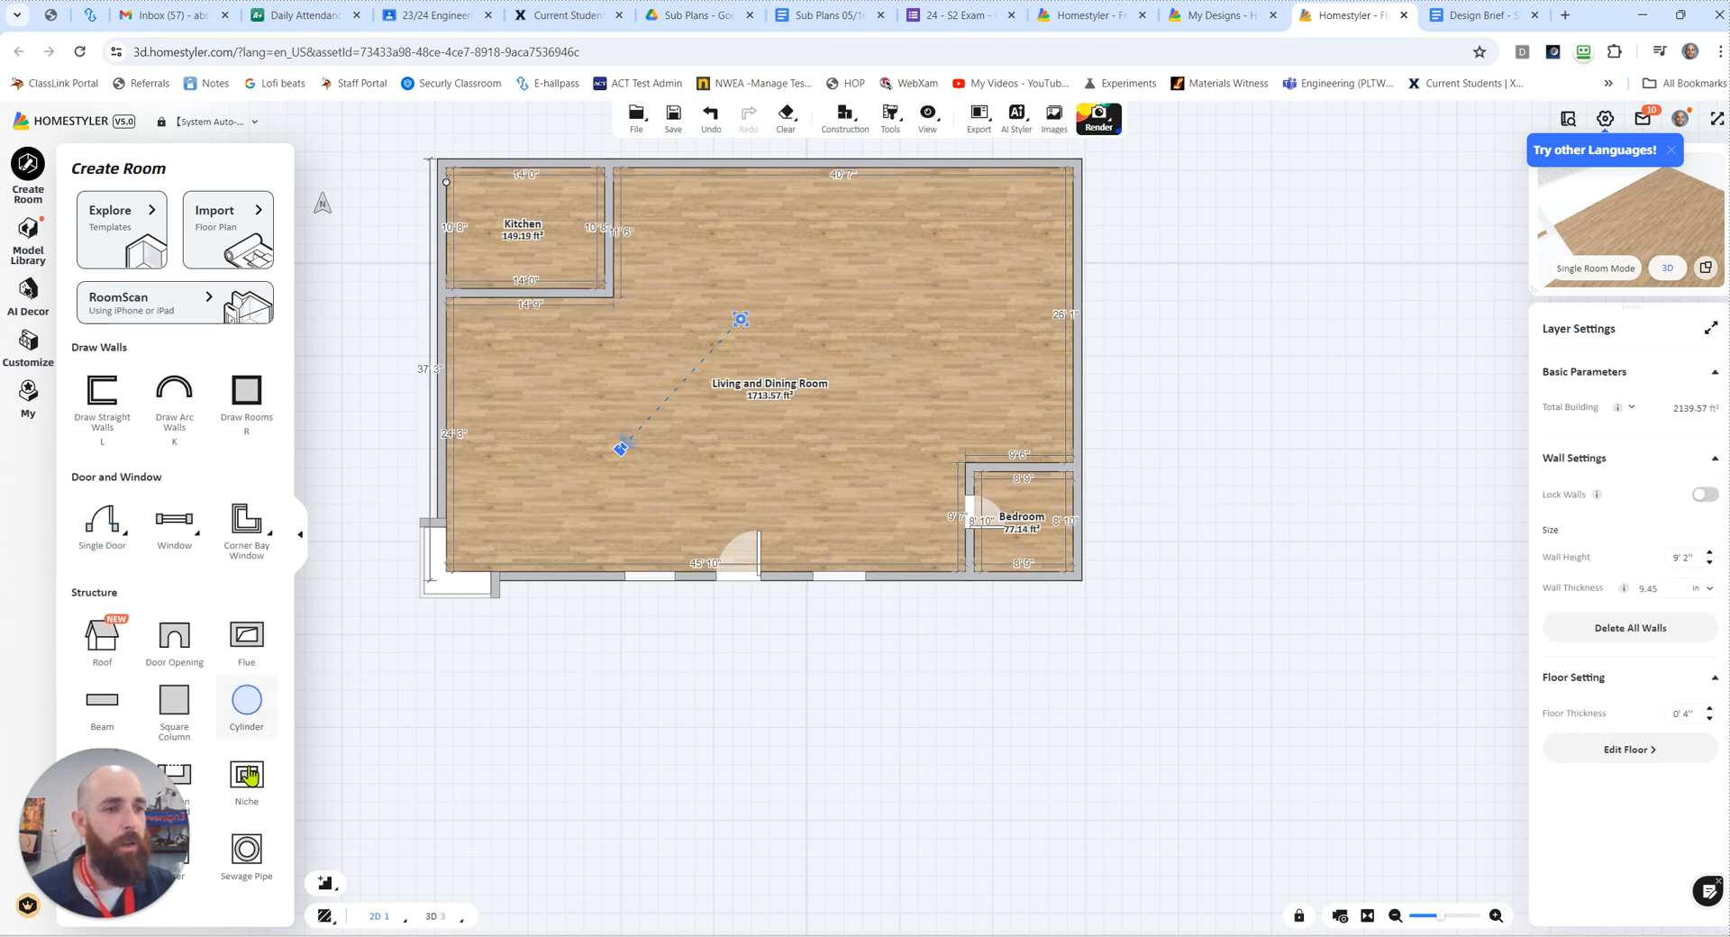
left_click(179, 667)
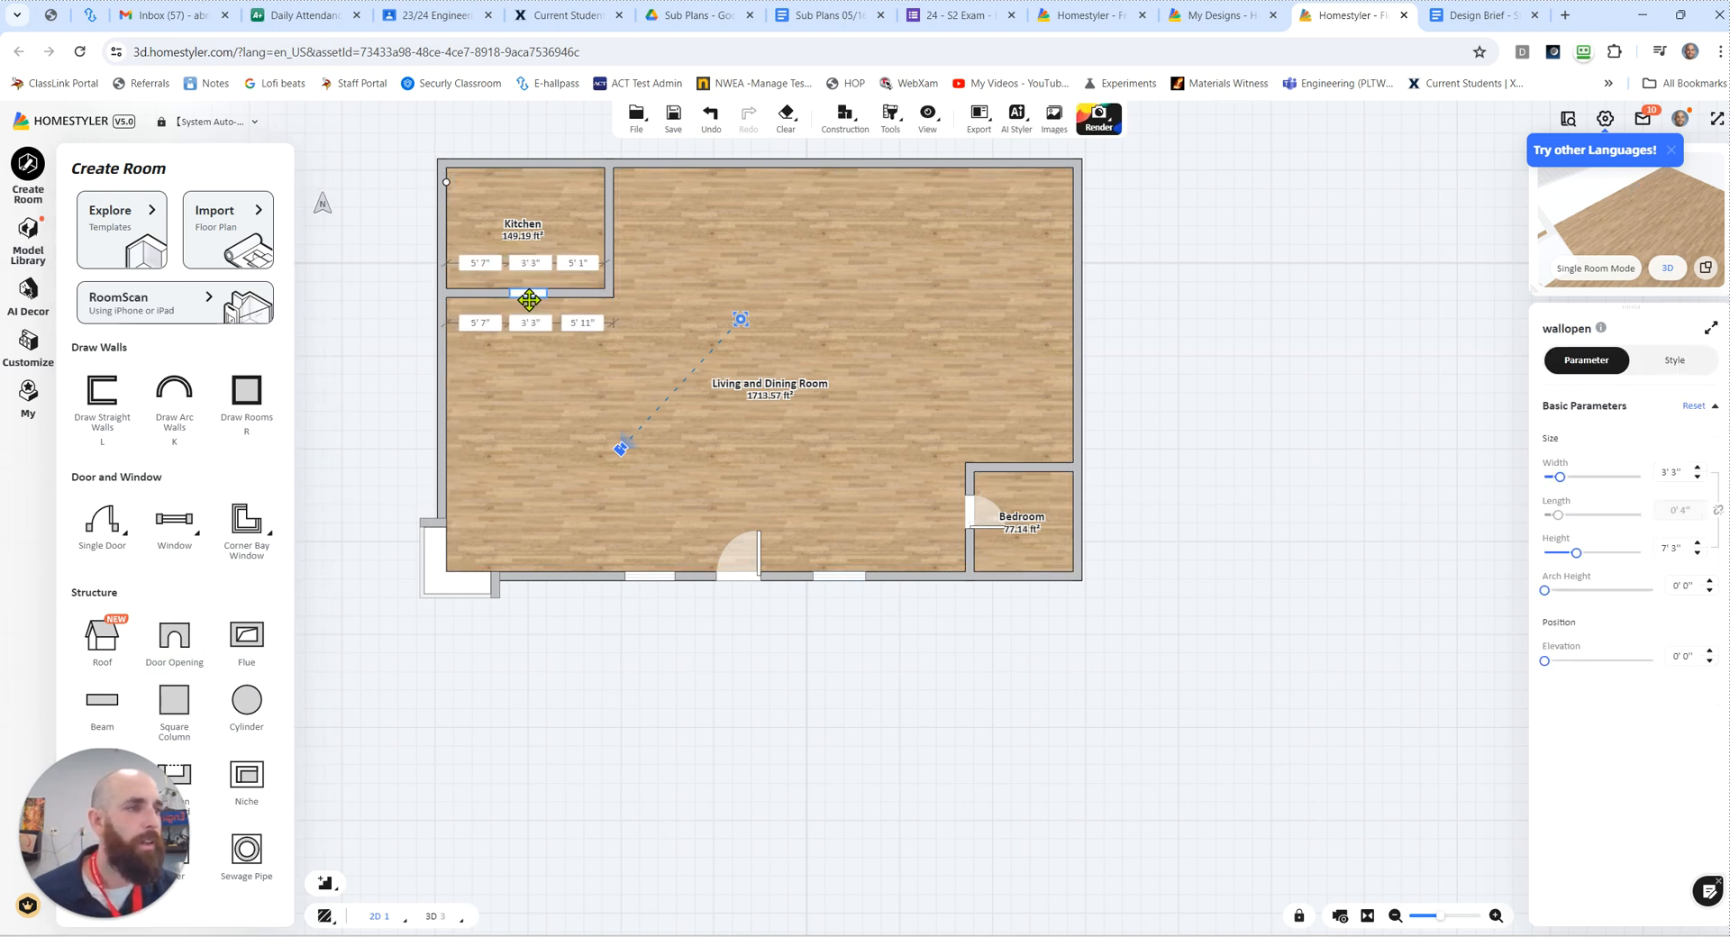
left_click(530, 301)
left_click_drag(547, 294, 450, 293)
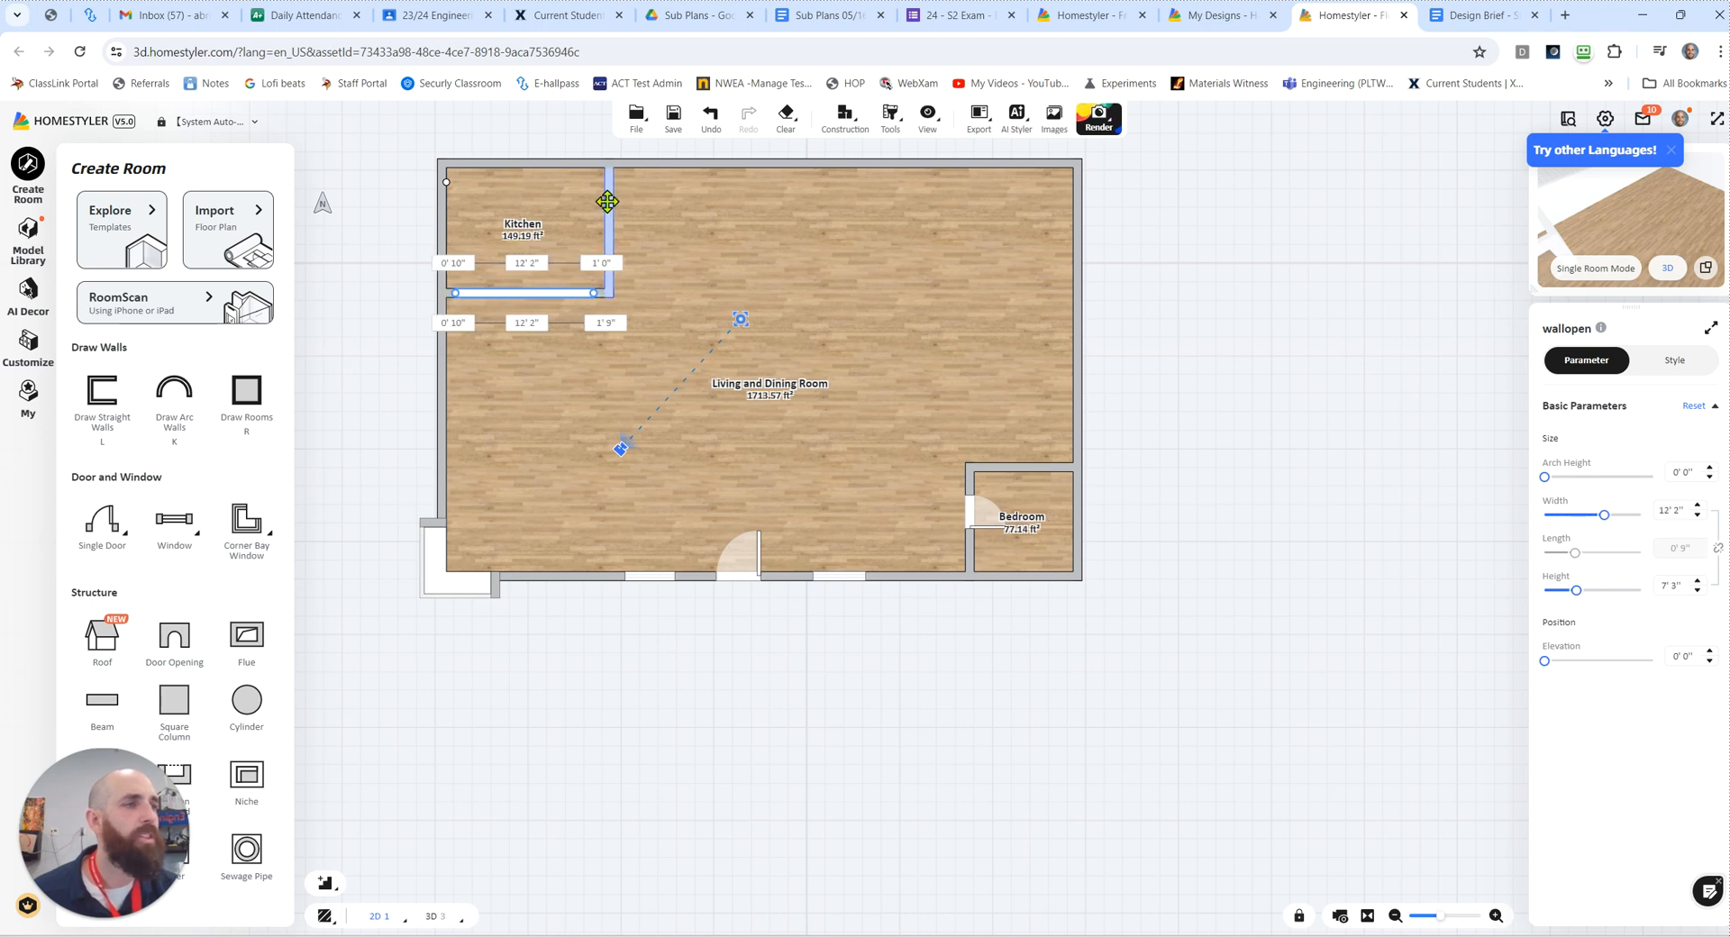
left_click(607, 208)
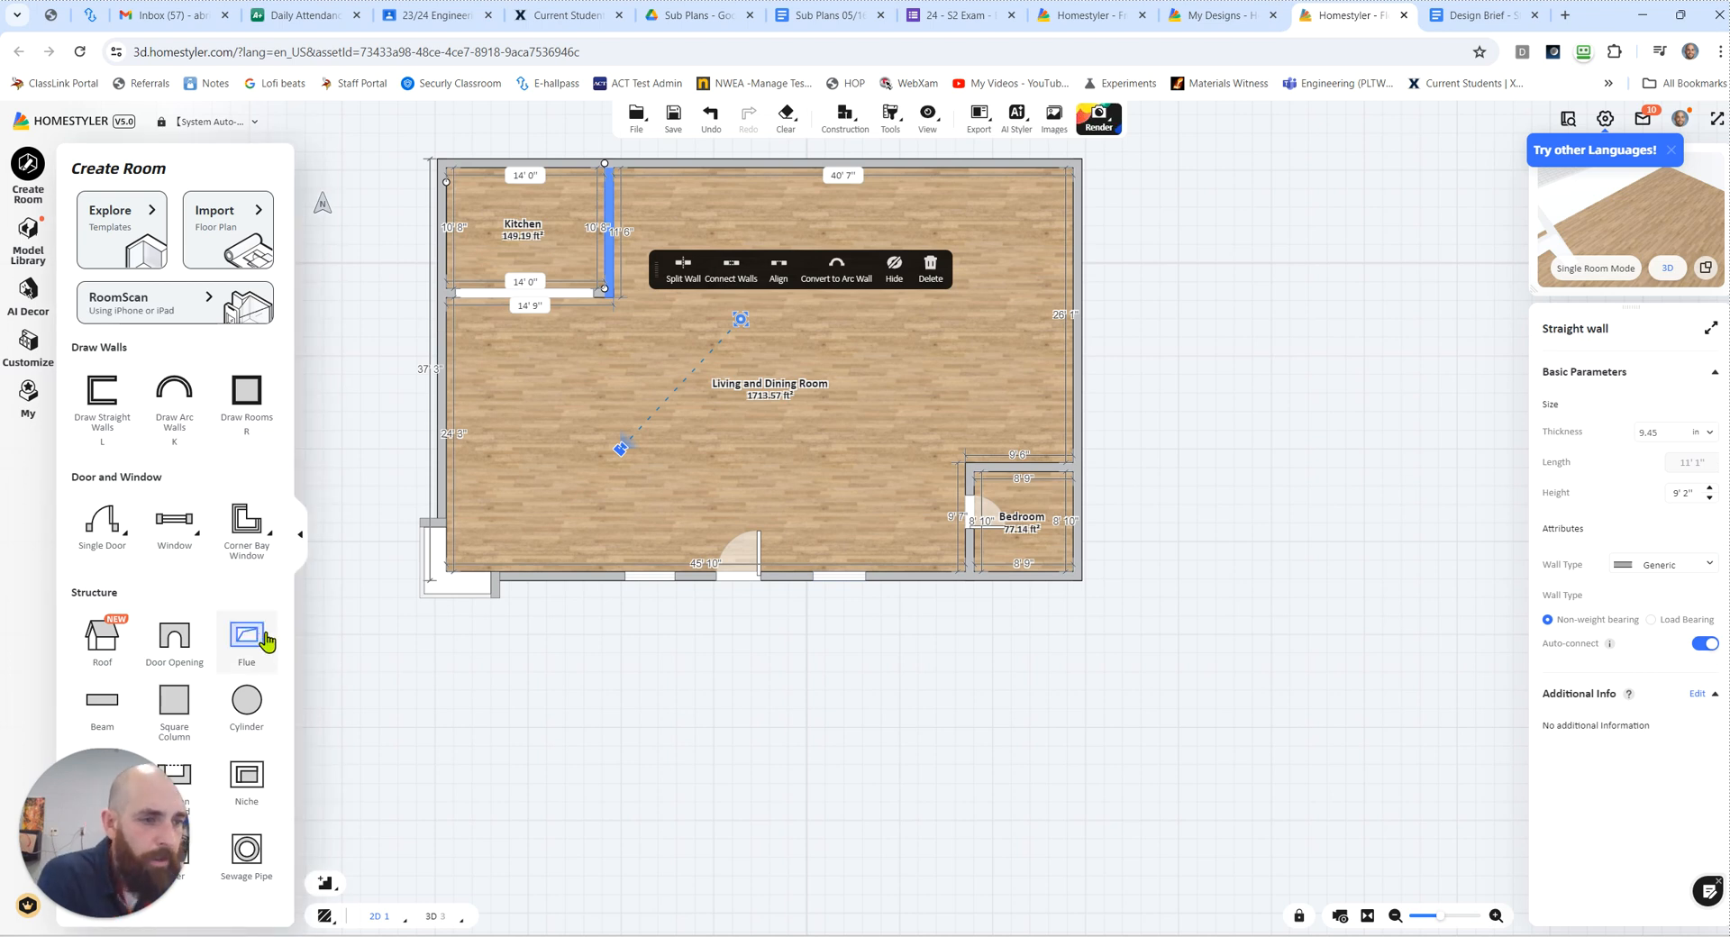
mouse_move(127, 764)
left_mouse_down()
mouse_move(209, 600)
mouse_move(186, 609)
mouse_move(120, 794)
left_mouse_up()
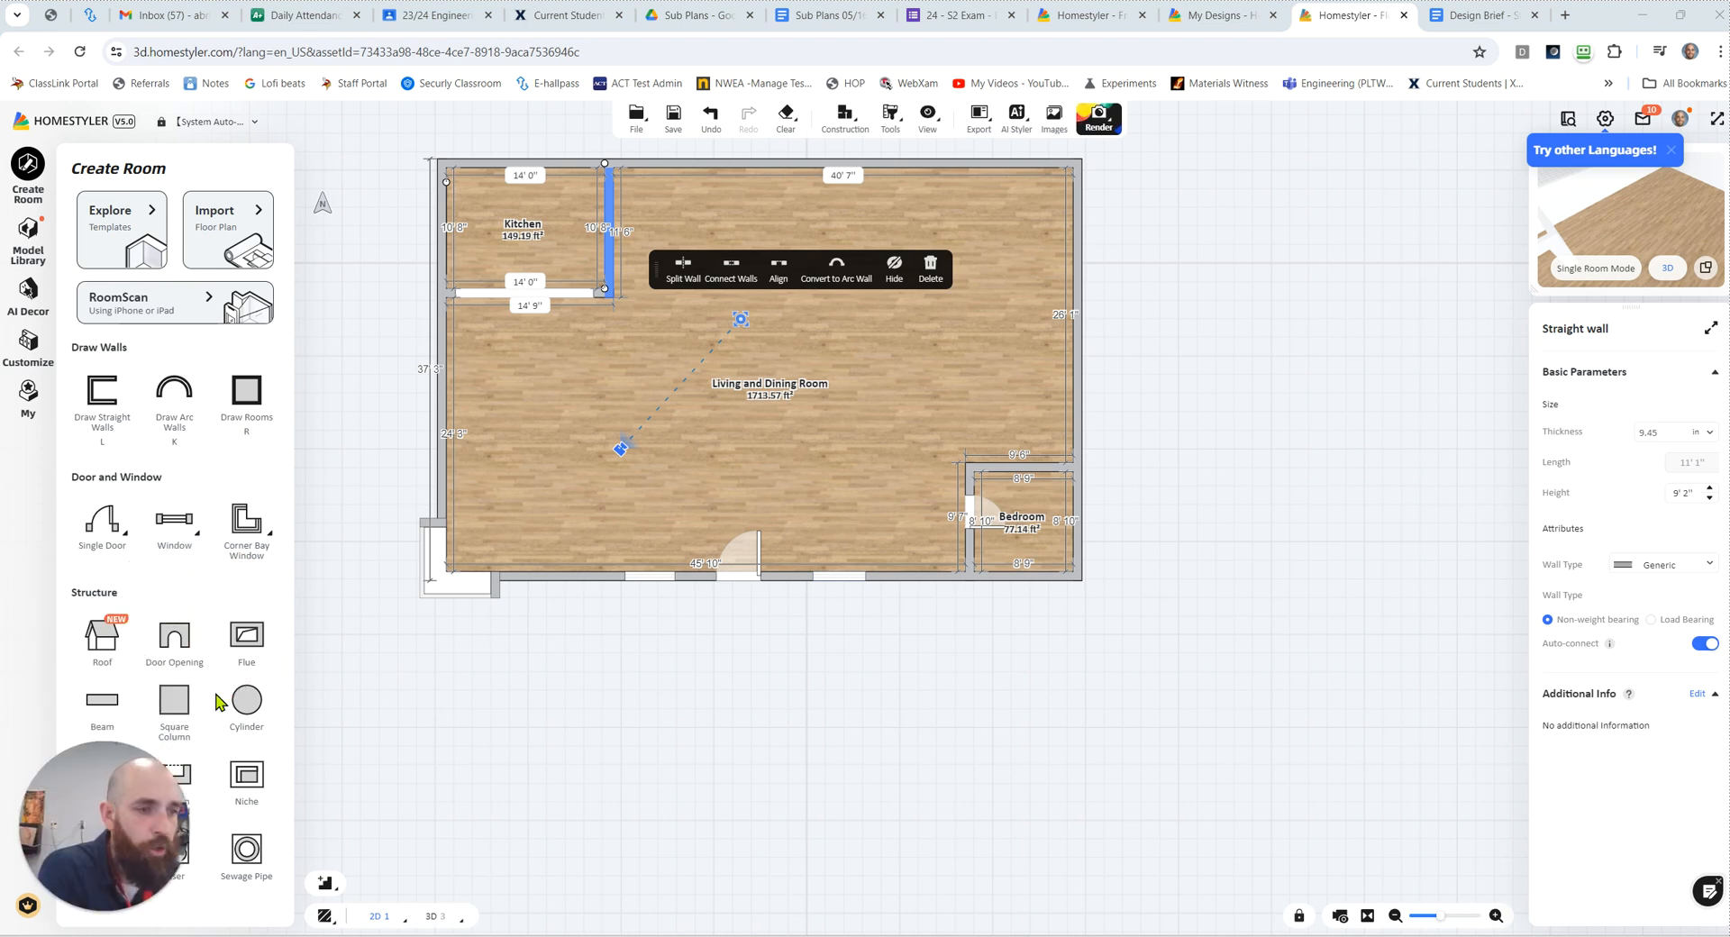
left_click(243, 642)
left_click(604, 251)
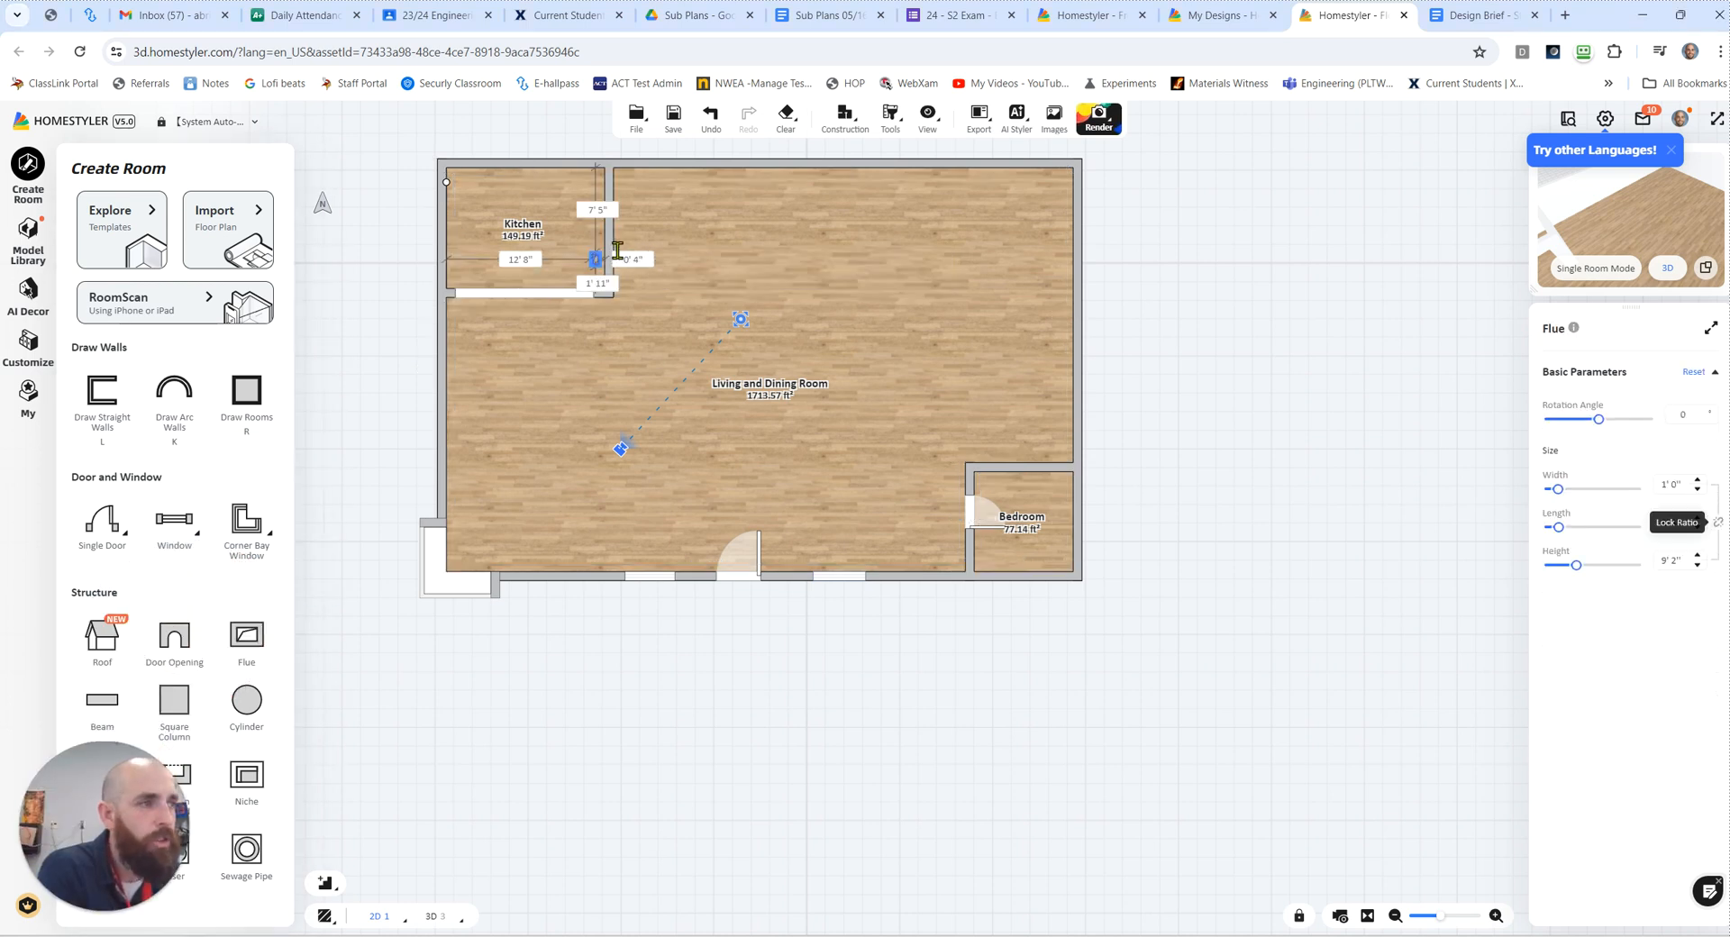
left_click_drag(616, 237, 233, 661)
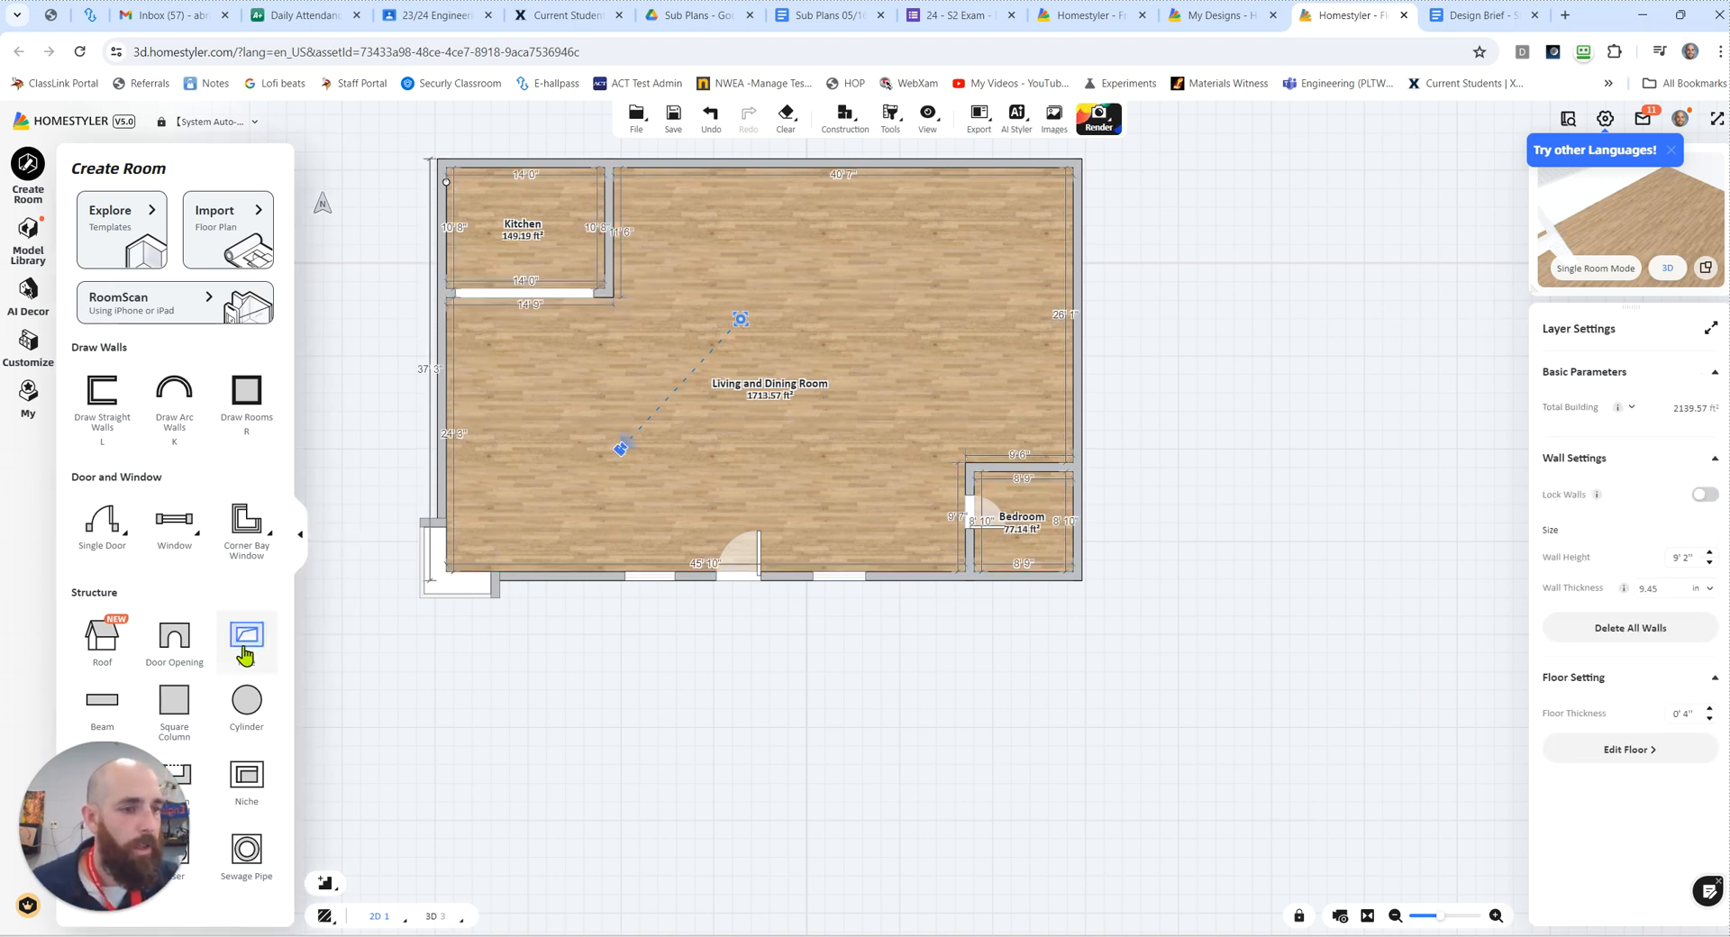
Step: Place a 3' 3" wide door opening near the middle of the kitchen's right wall
mouse_move(194, 551)
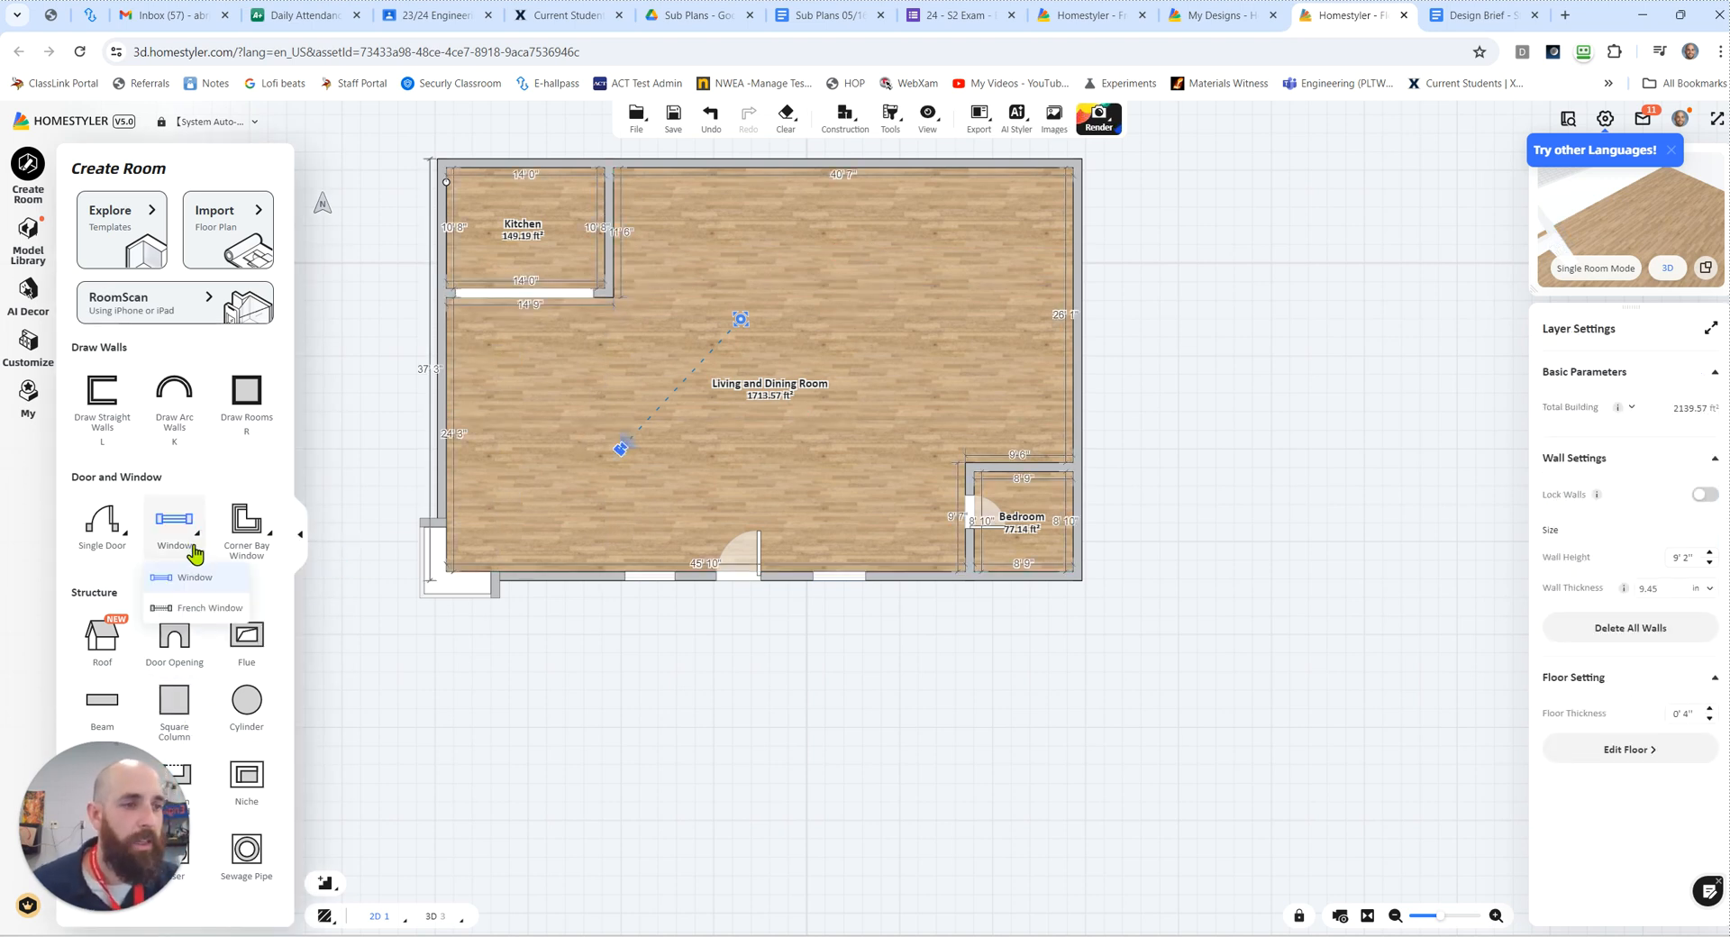
left_click(171, 644)
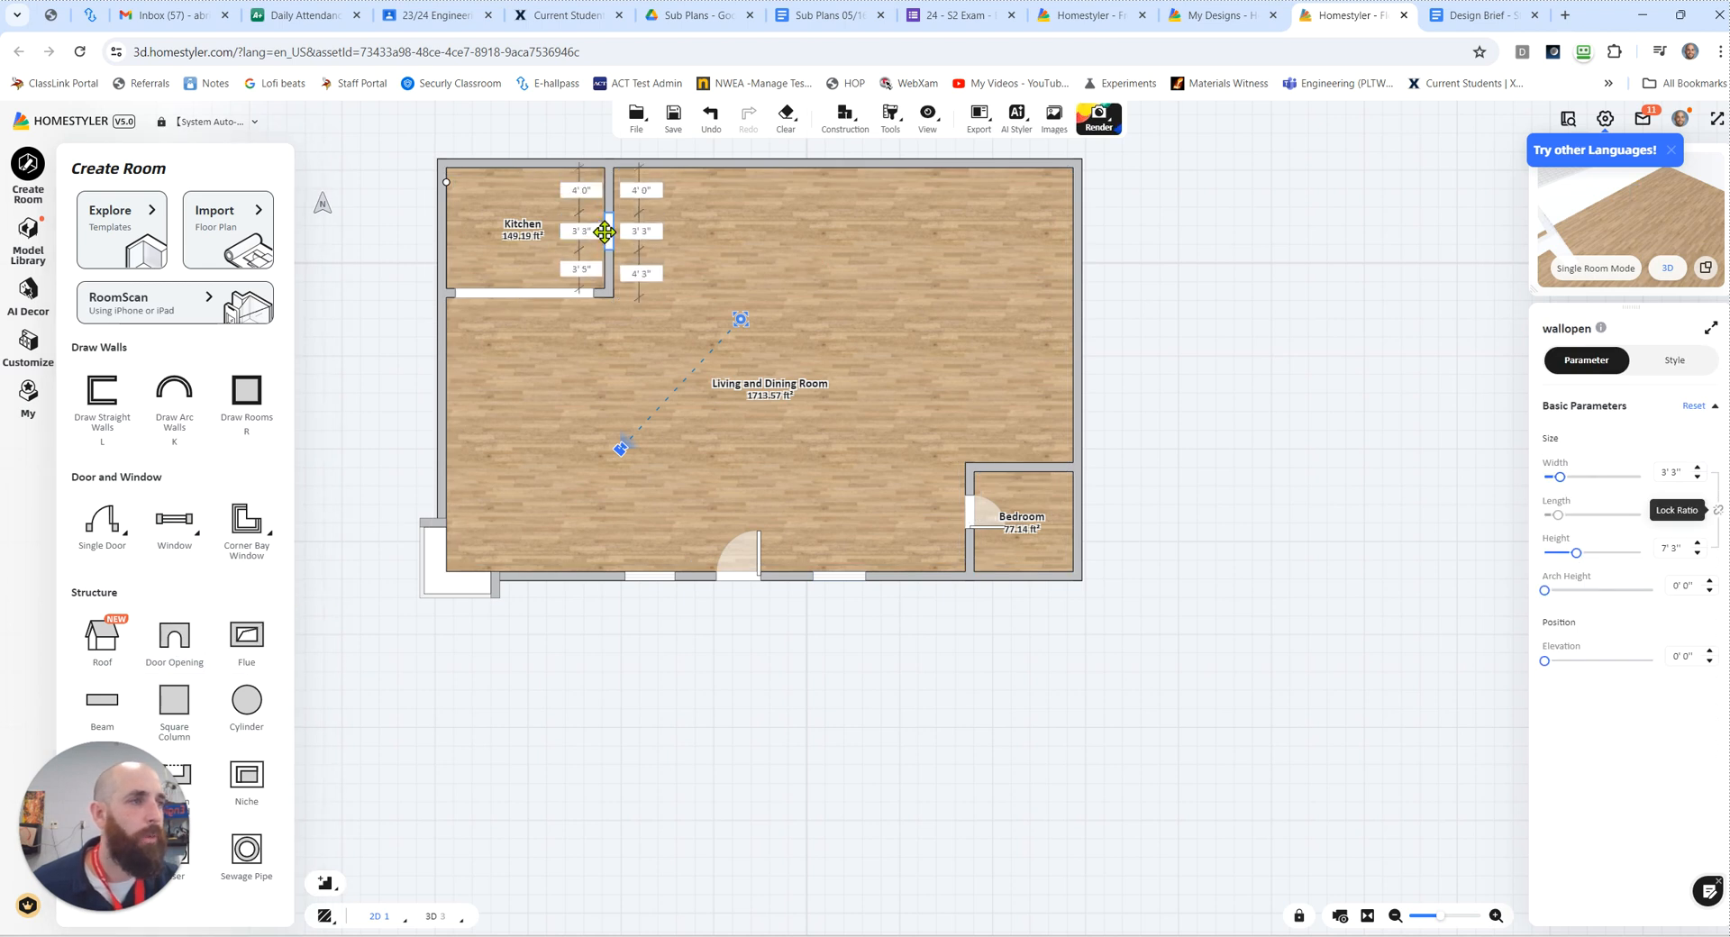
left_click(608, 241)
key("Escape")
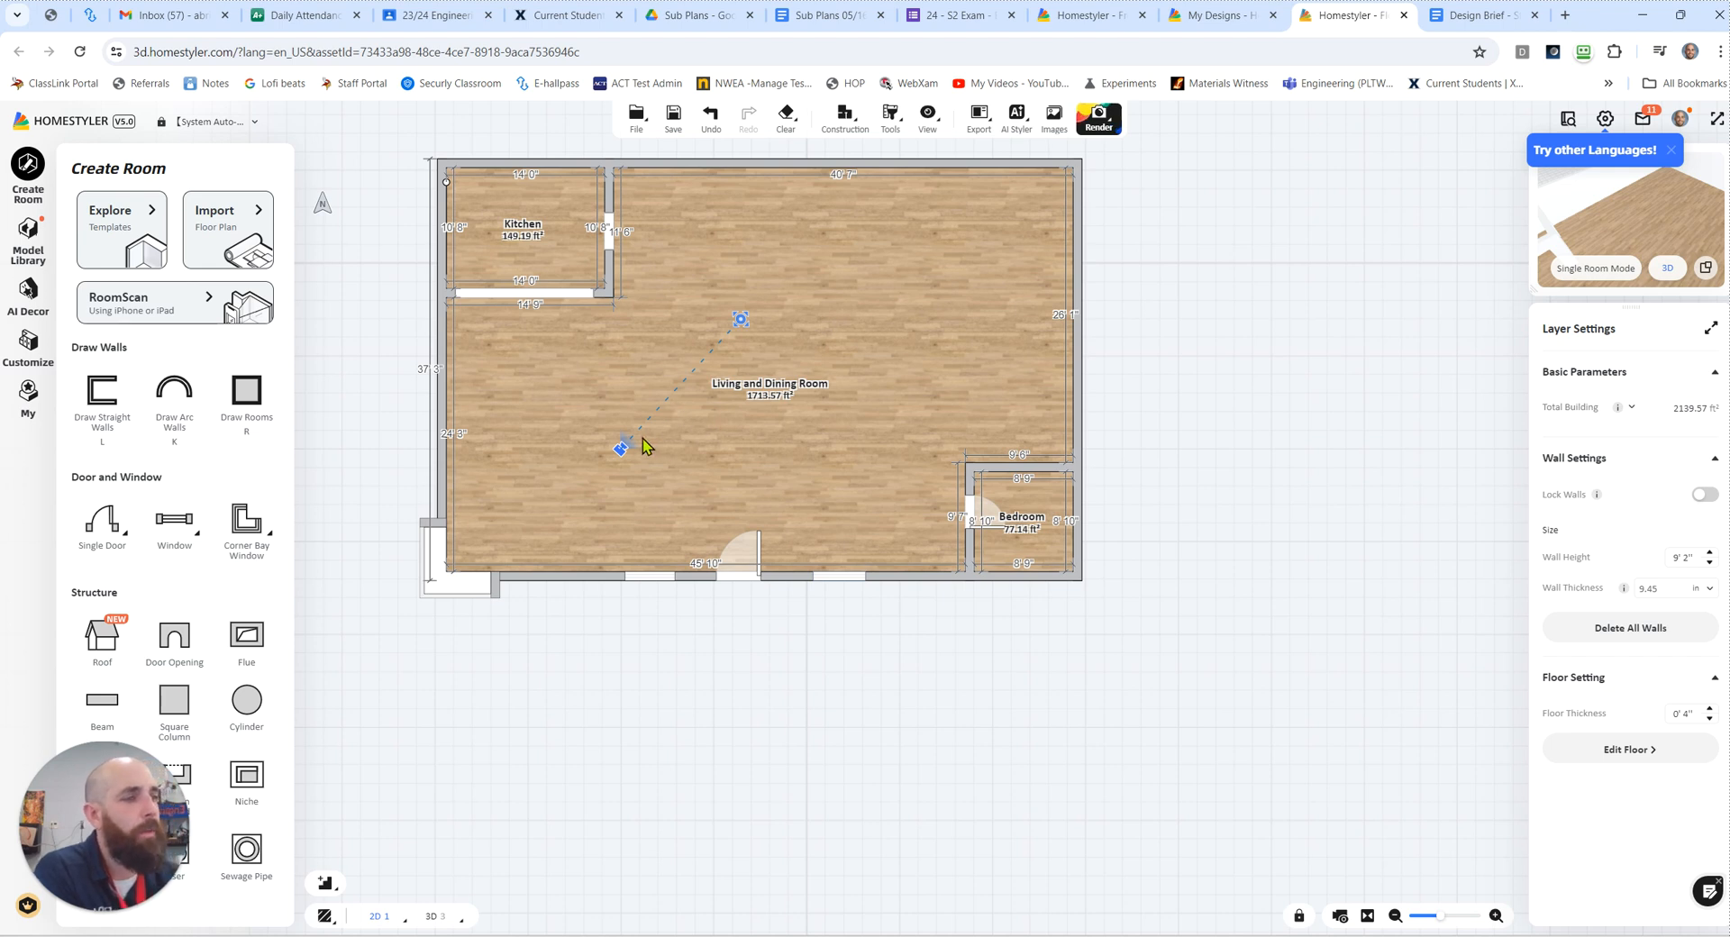
Step: Aim the plan camera from the living room toward the kitchen and show the house in the large 3D view
mouse_move(618, 448)
left_mouse_down()
mouse_move(667, 467)
mouse_move(815, 463)
left_mouse_up()
left_click_drag(742, 318, 645, 355)
left_click_drag(820, 467, 732, 443)
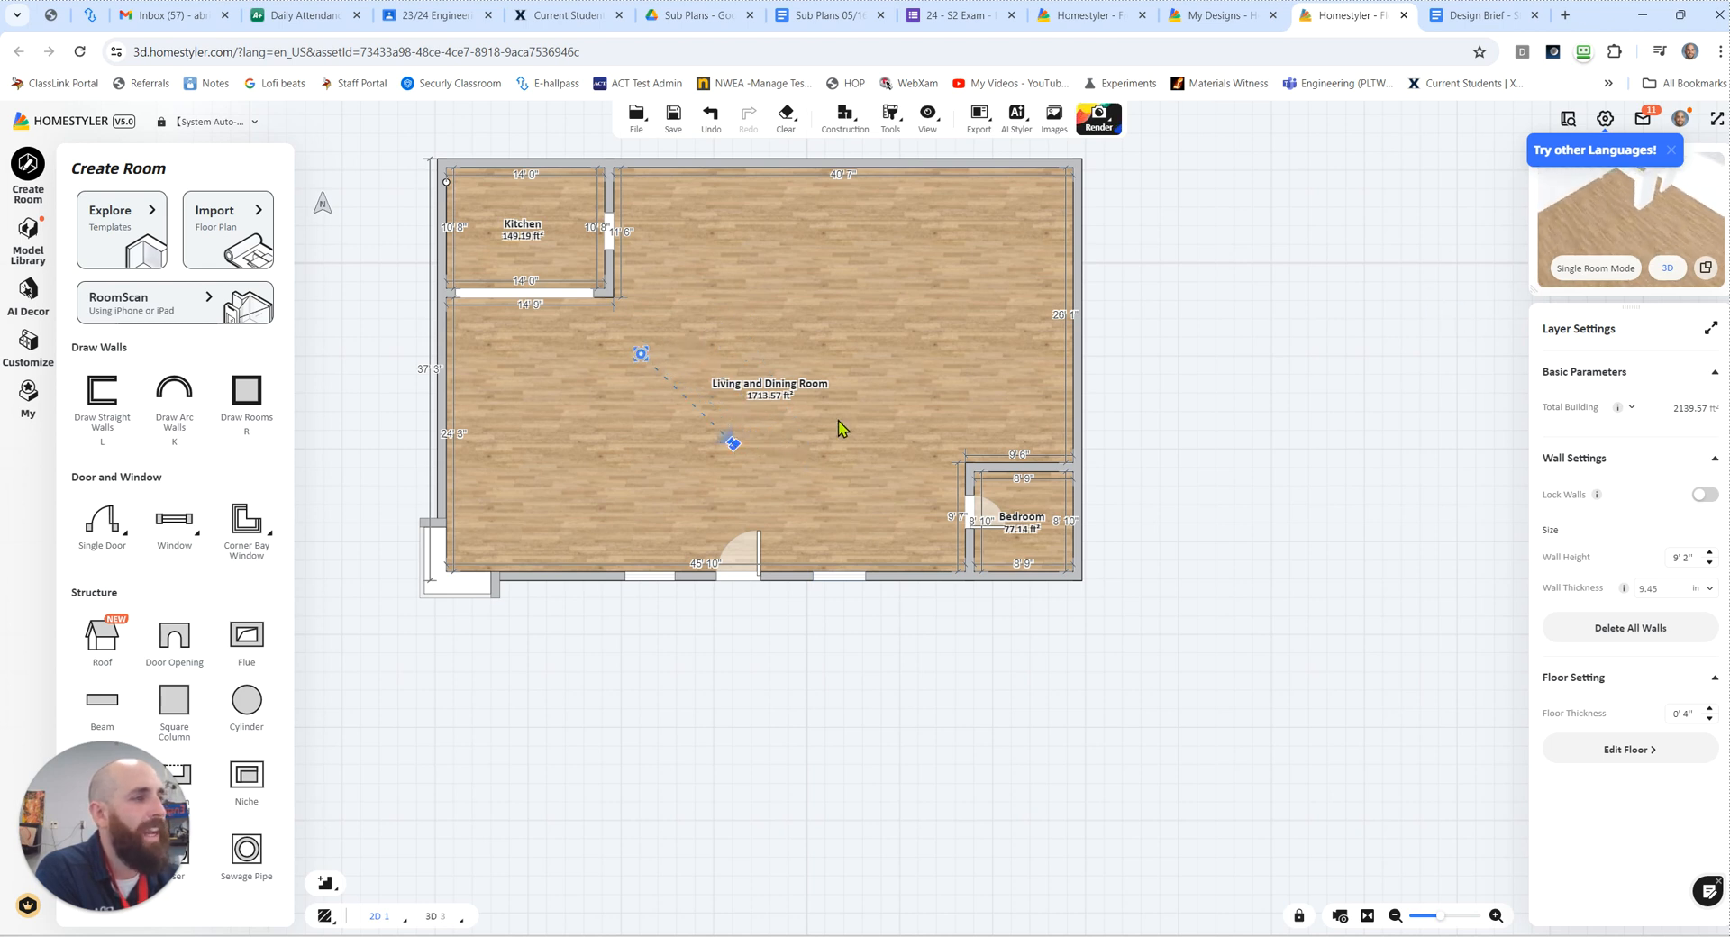
mouse_move(1663, 278)
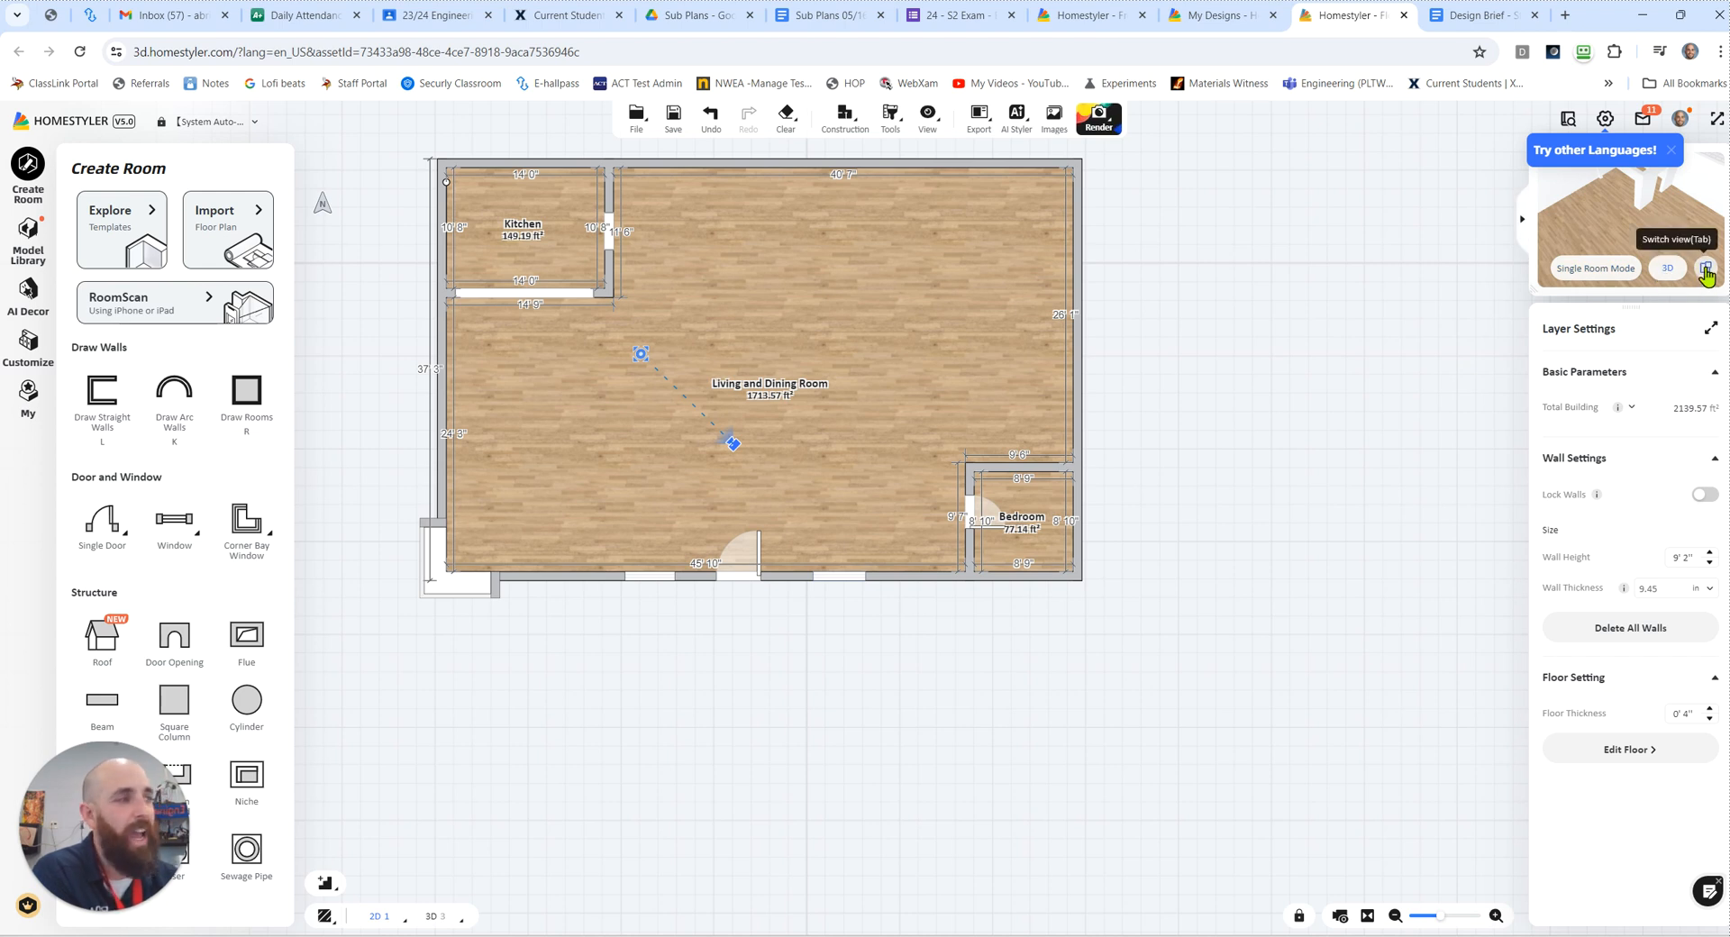
left_click(1706, 270)
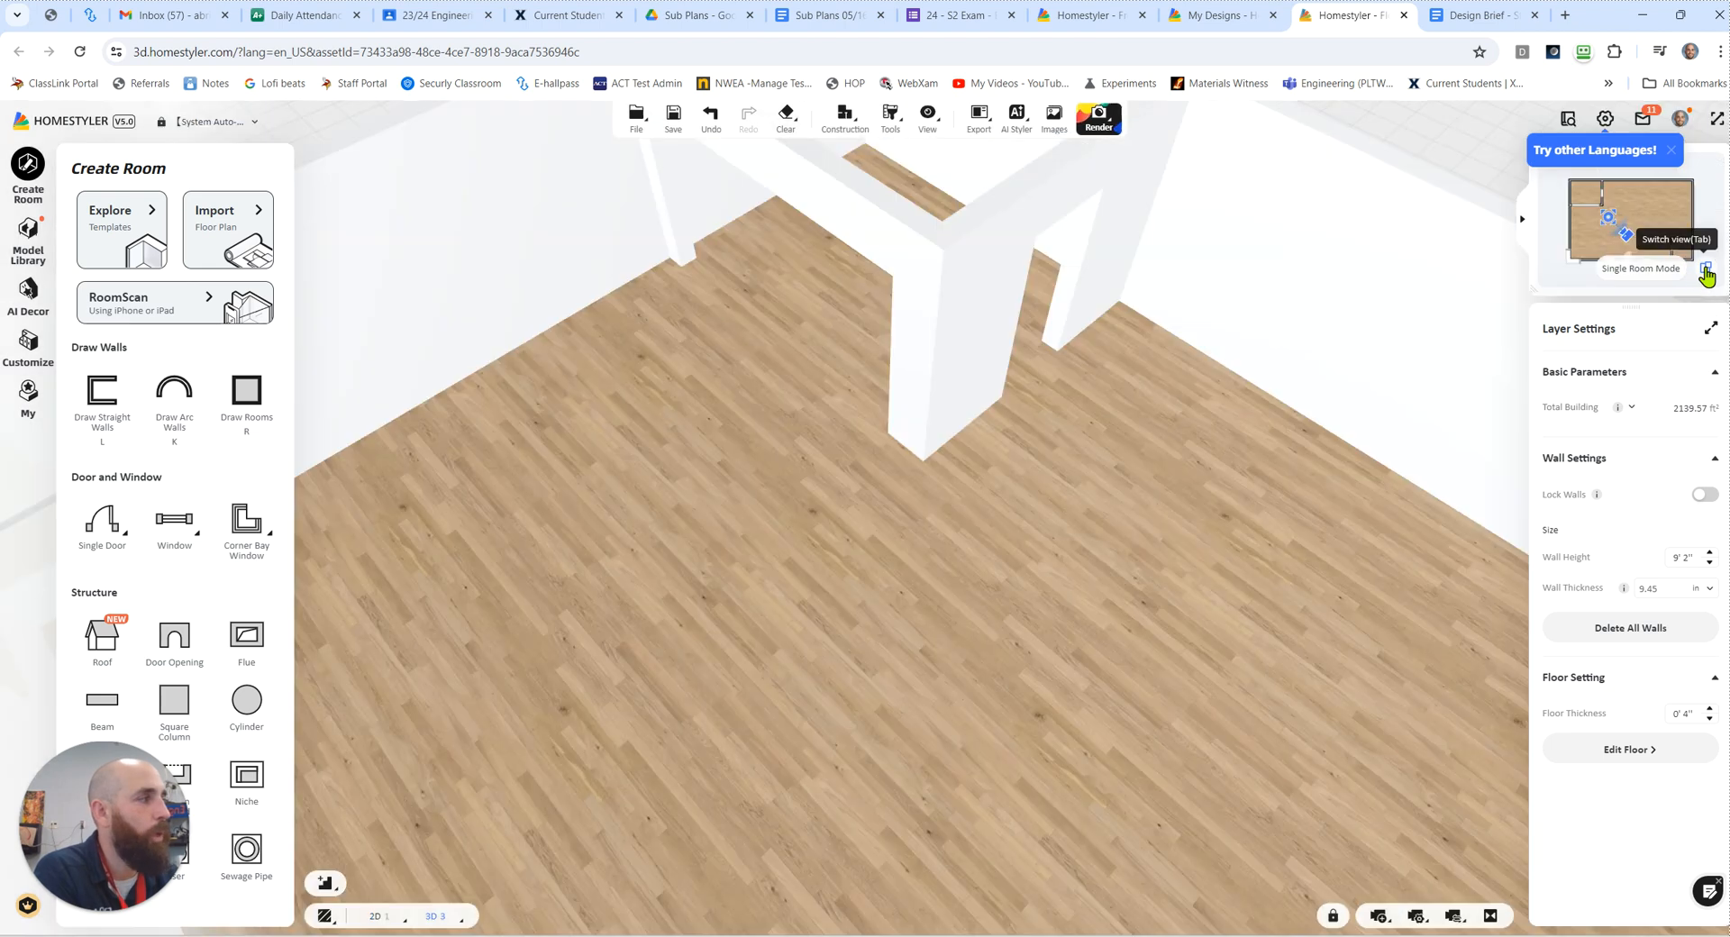
Step: Level the 3D view toward the kitchen and lower the camera elevation to about 6 feet
mouse_move(902, 483)
left_mouse_down()
mouse_move(916, 448)
mouse_move(997, 409)
left_mouse_up()
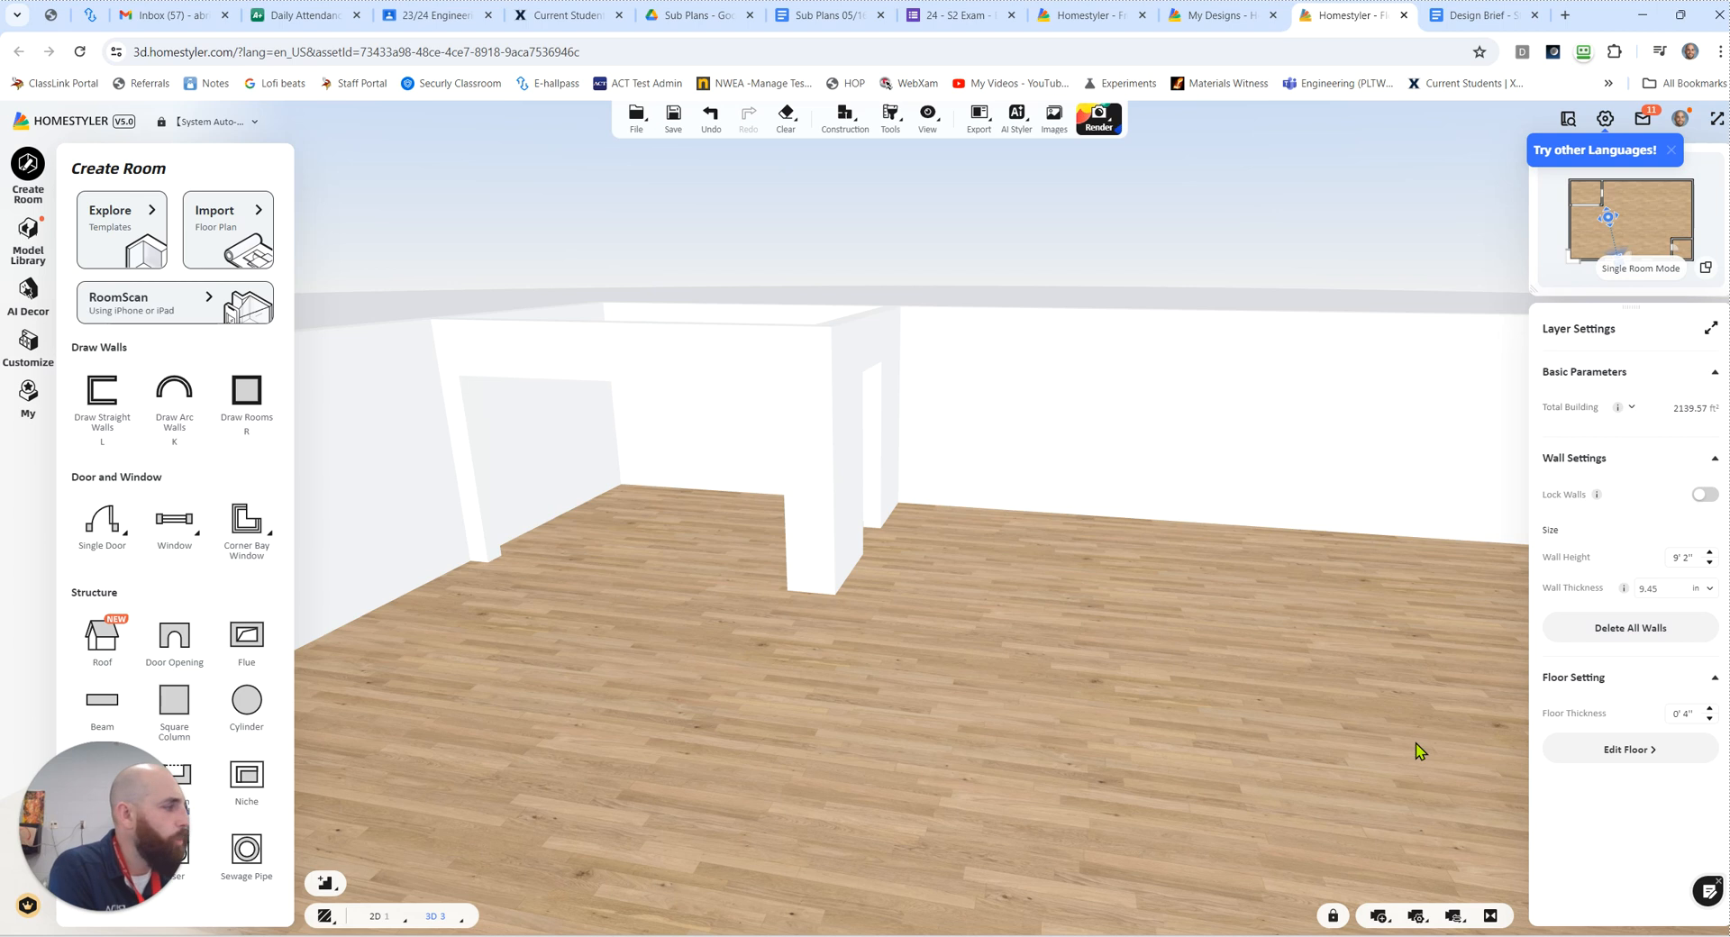
left_click(1417, 918)
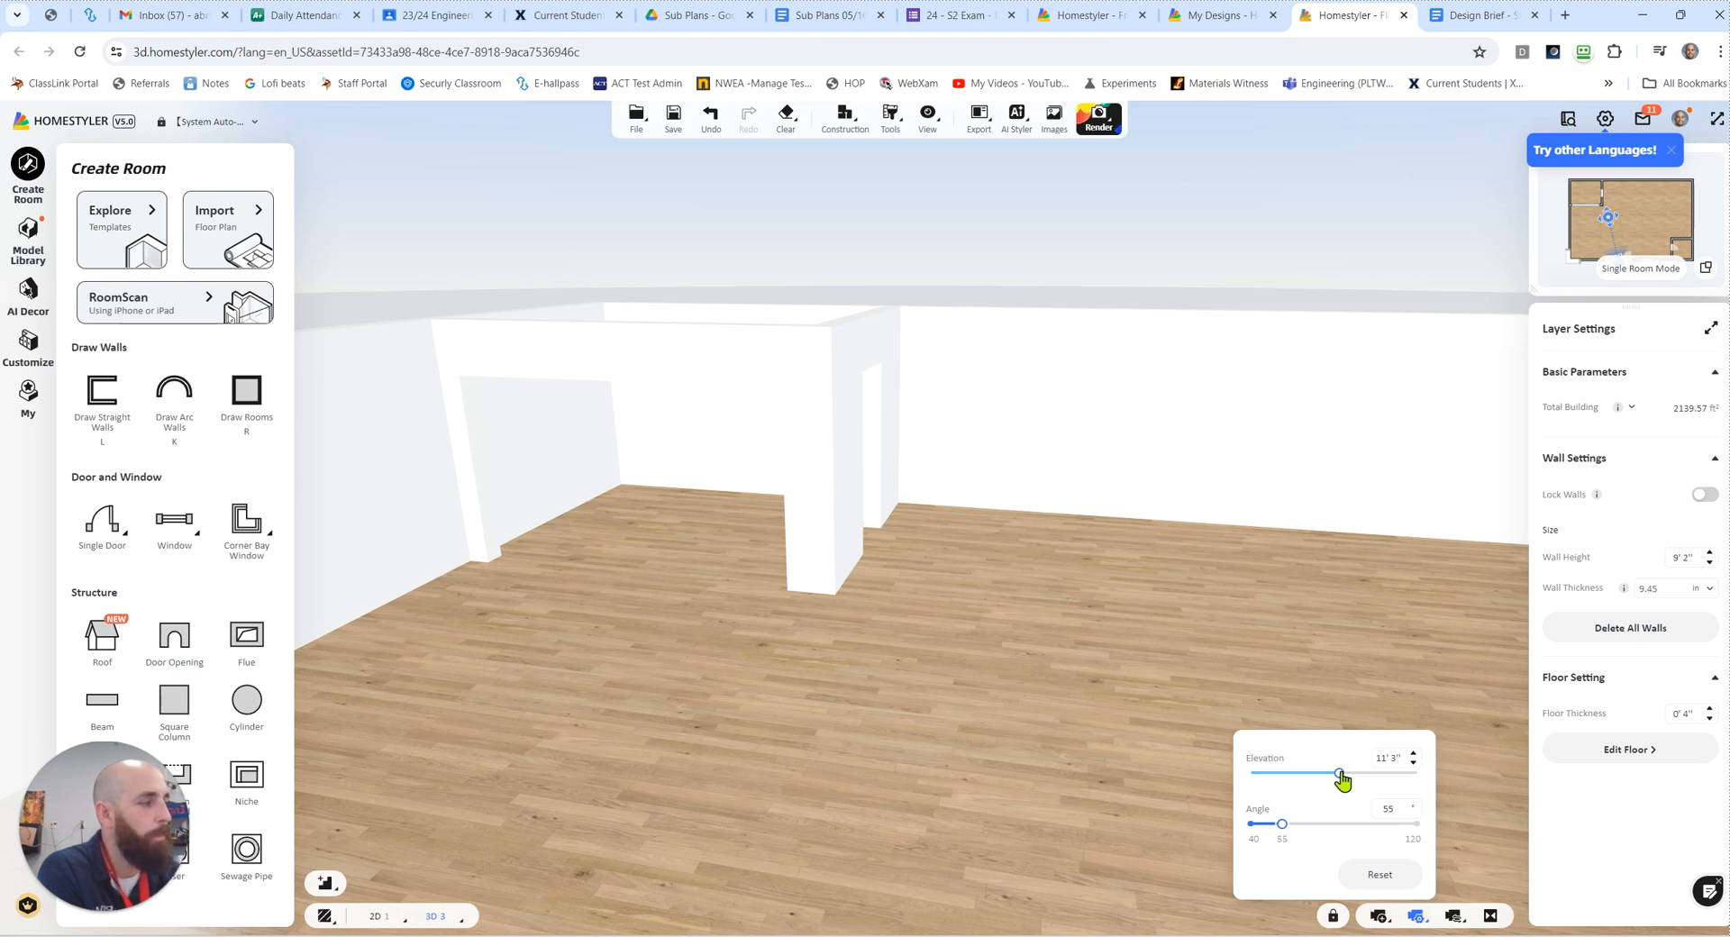
mouse_move(1342, 780)
left_mouse_down()
mouse_move(1325, 777)
mouse_move(1341, 781)
left_mouse_up()
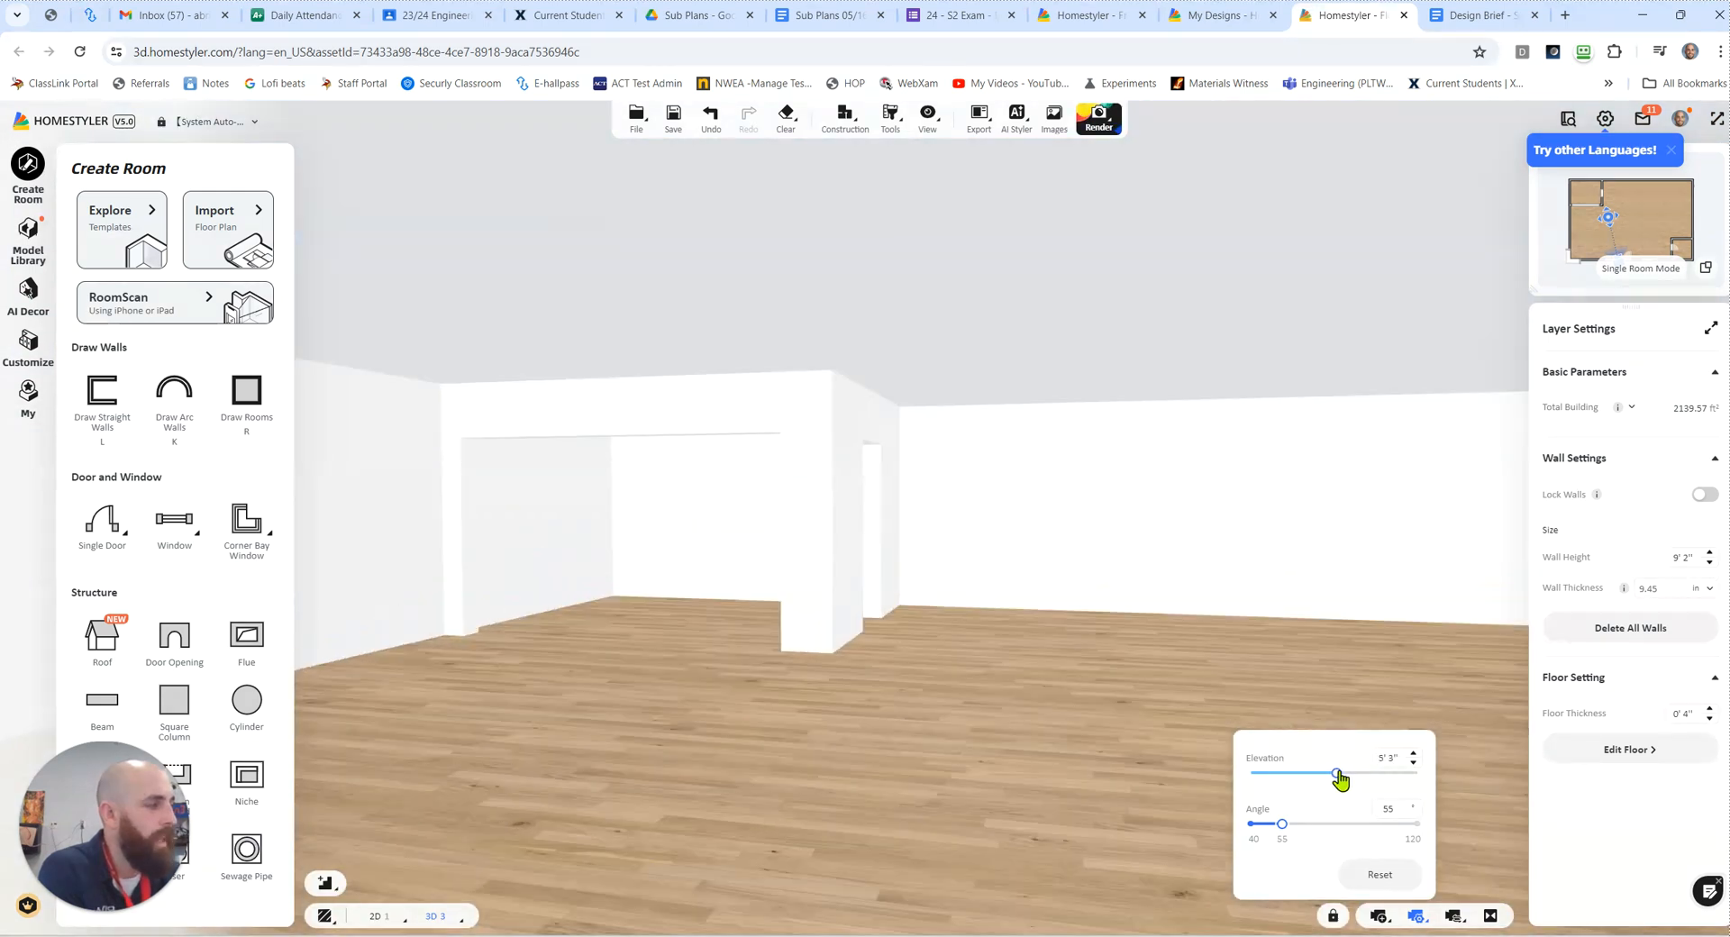
left_click(1413, 755)
left_click(1412, 757)
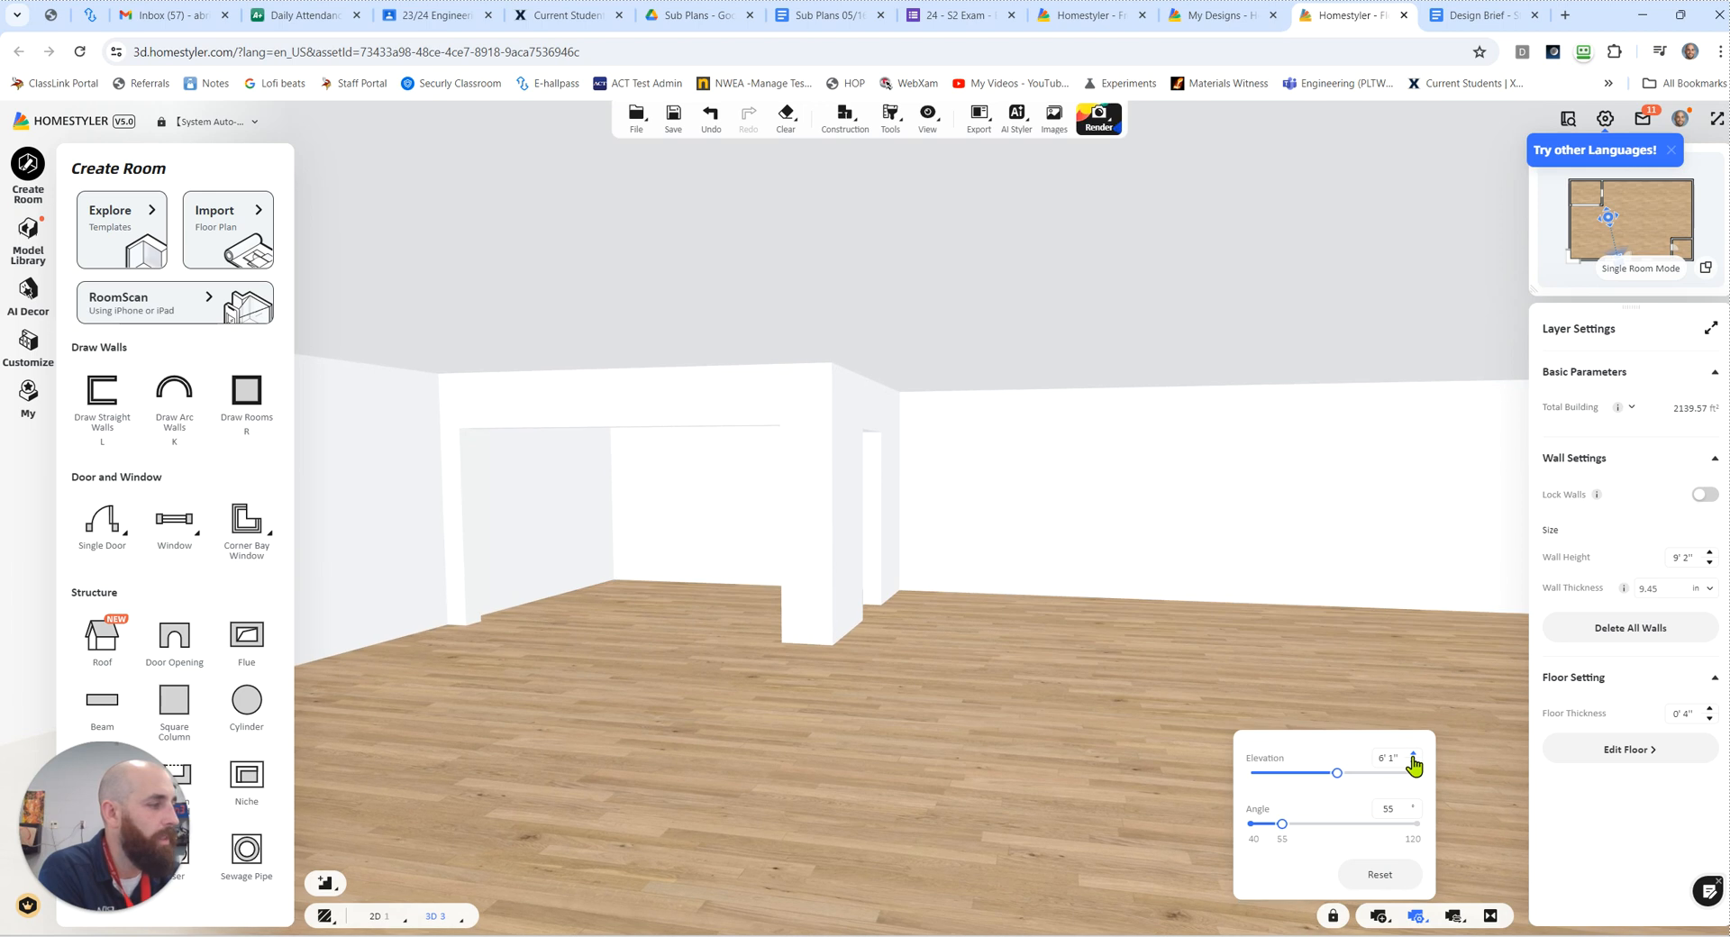
left_click(1413, 764)
Step: Widen the narrow opening in the kitchen's right wall to 9' 6"
left_click_drag(839, 730, 1191, 744)
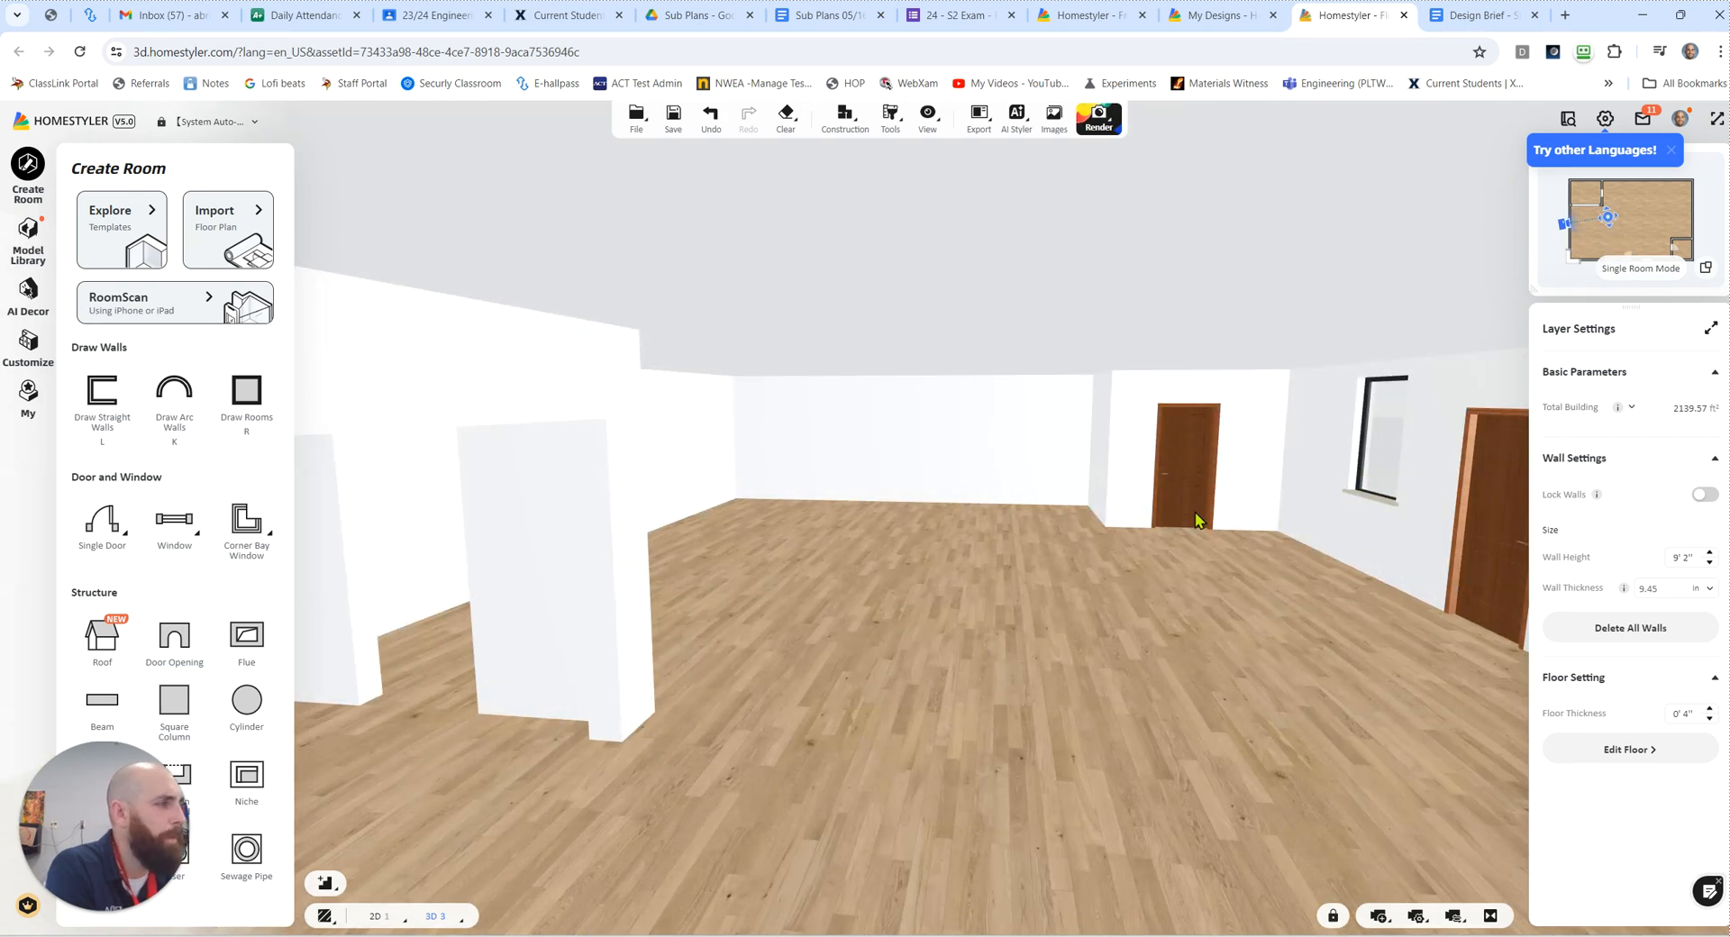
left_click_drag(915, 566, 1345, 608)
left_click_drag(603, 603, 796, 487)
left_click_drag(726, 544, 1066, 529)
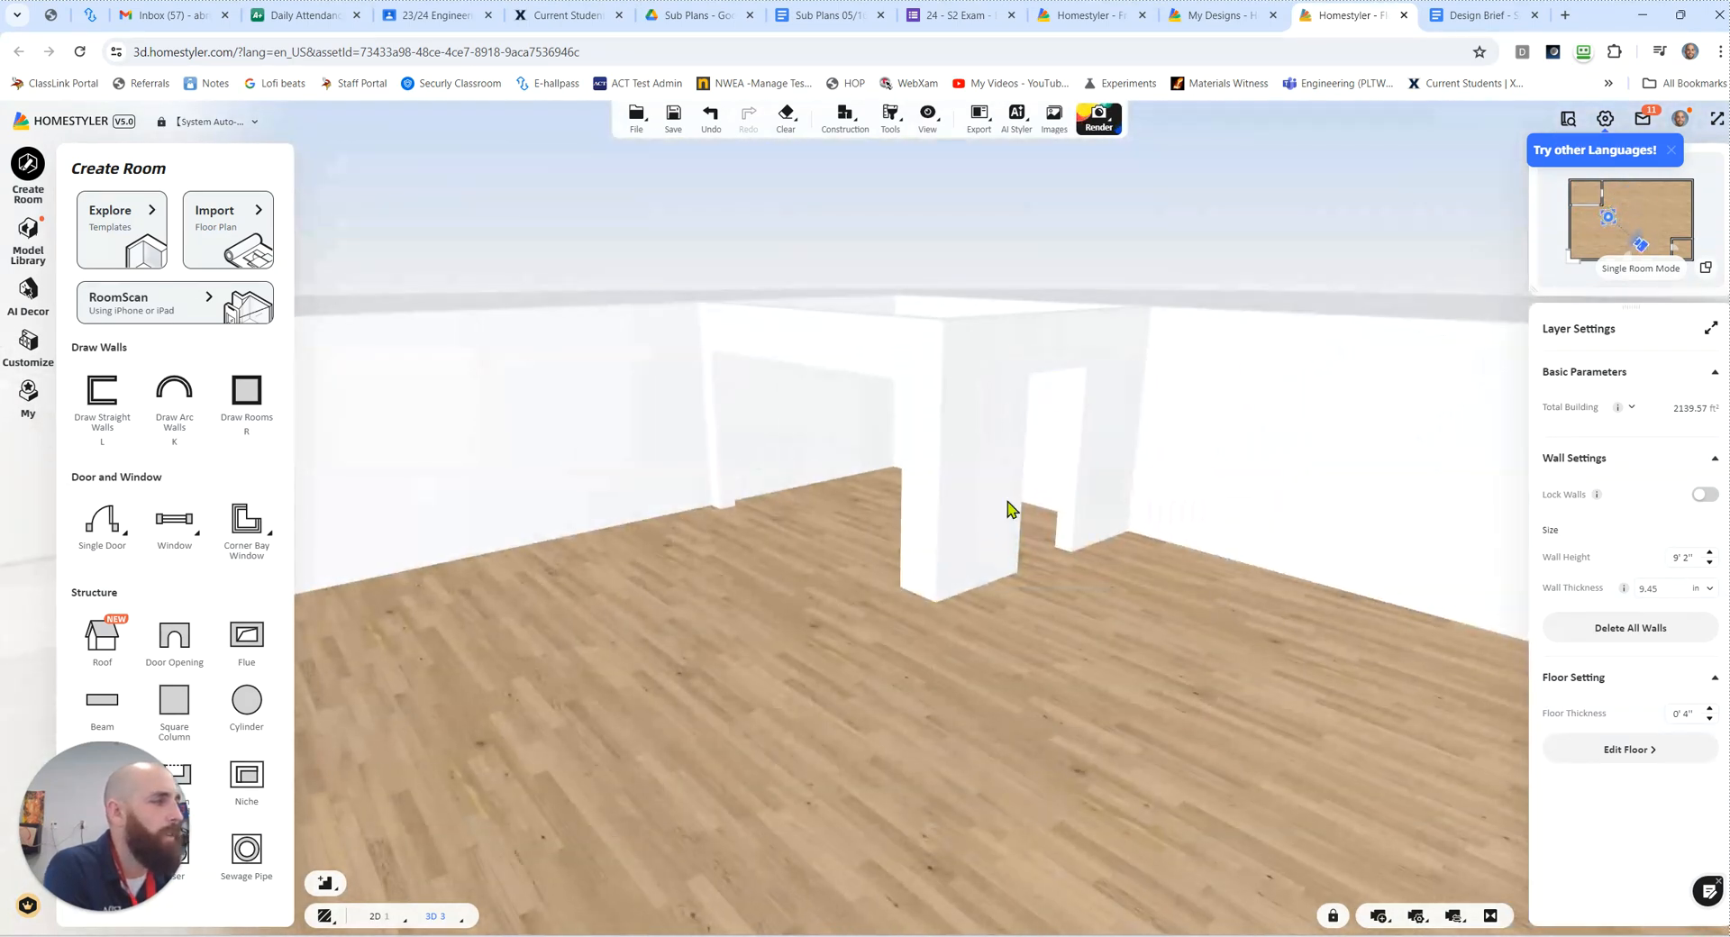
left_click(1058, 493)
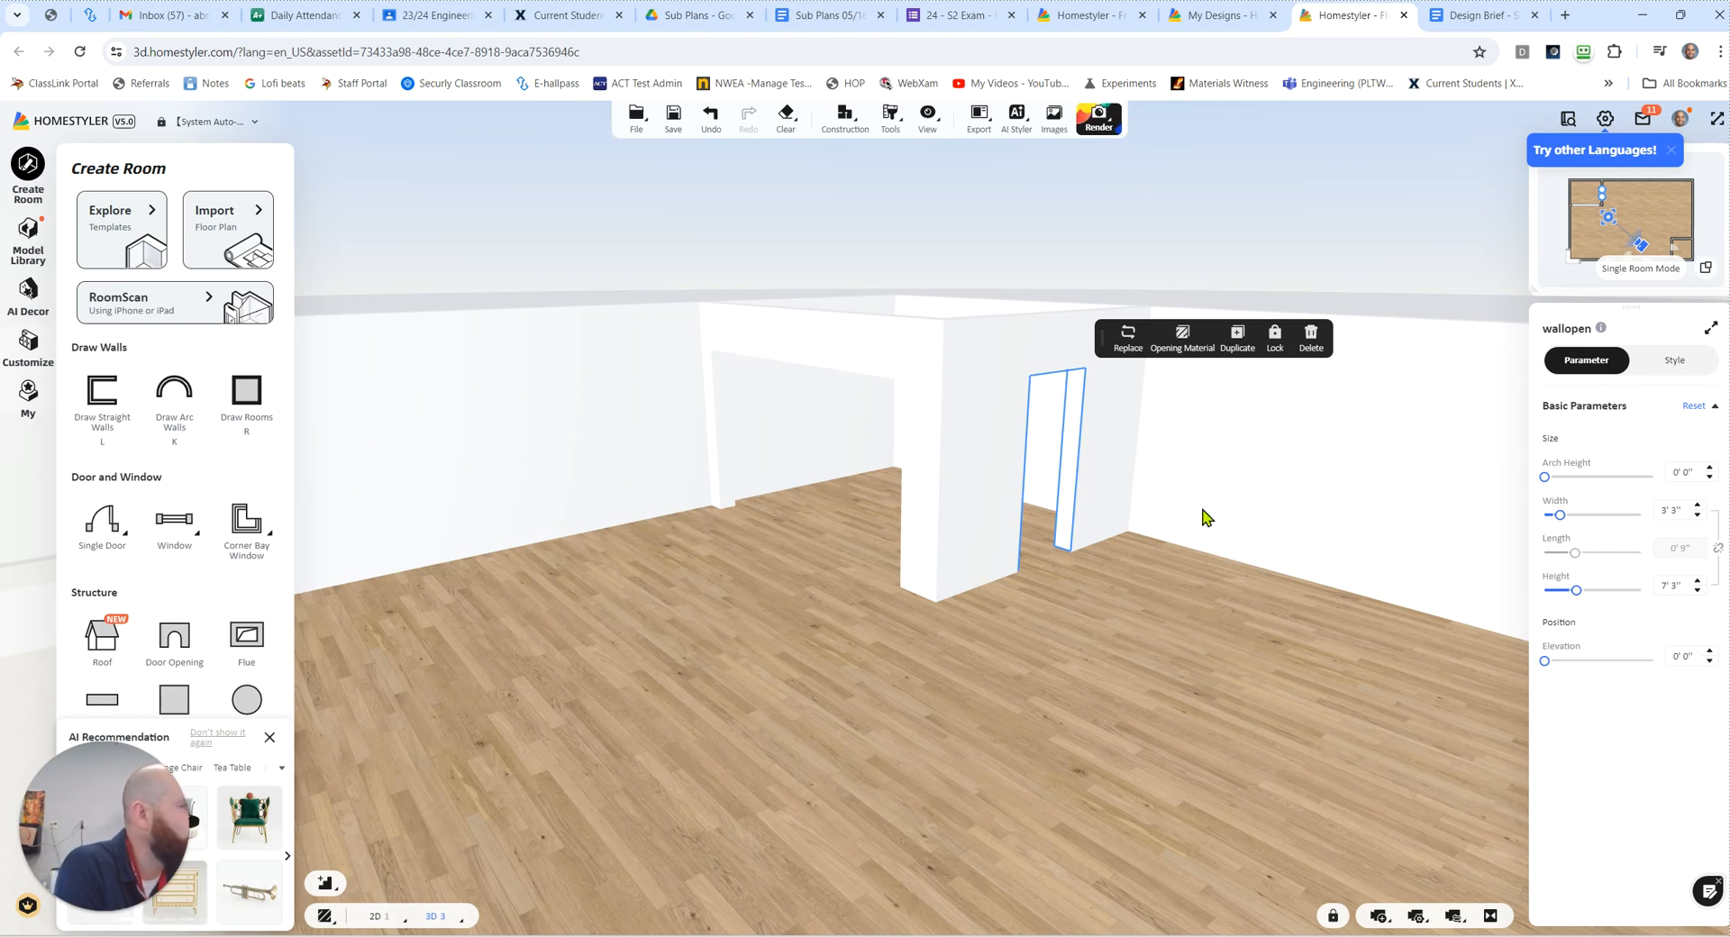
left_click_drag(1562, 519, 1592, 520)
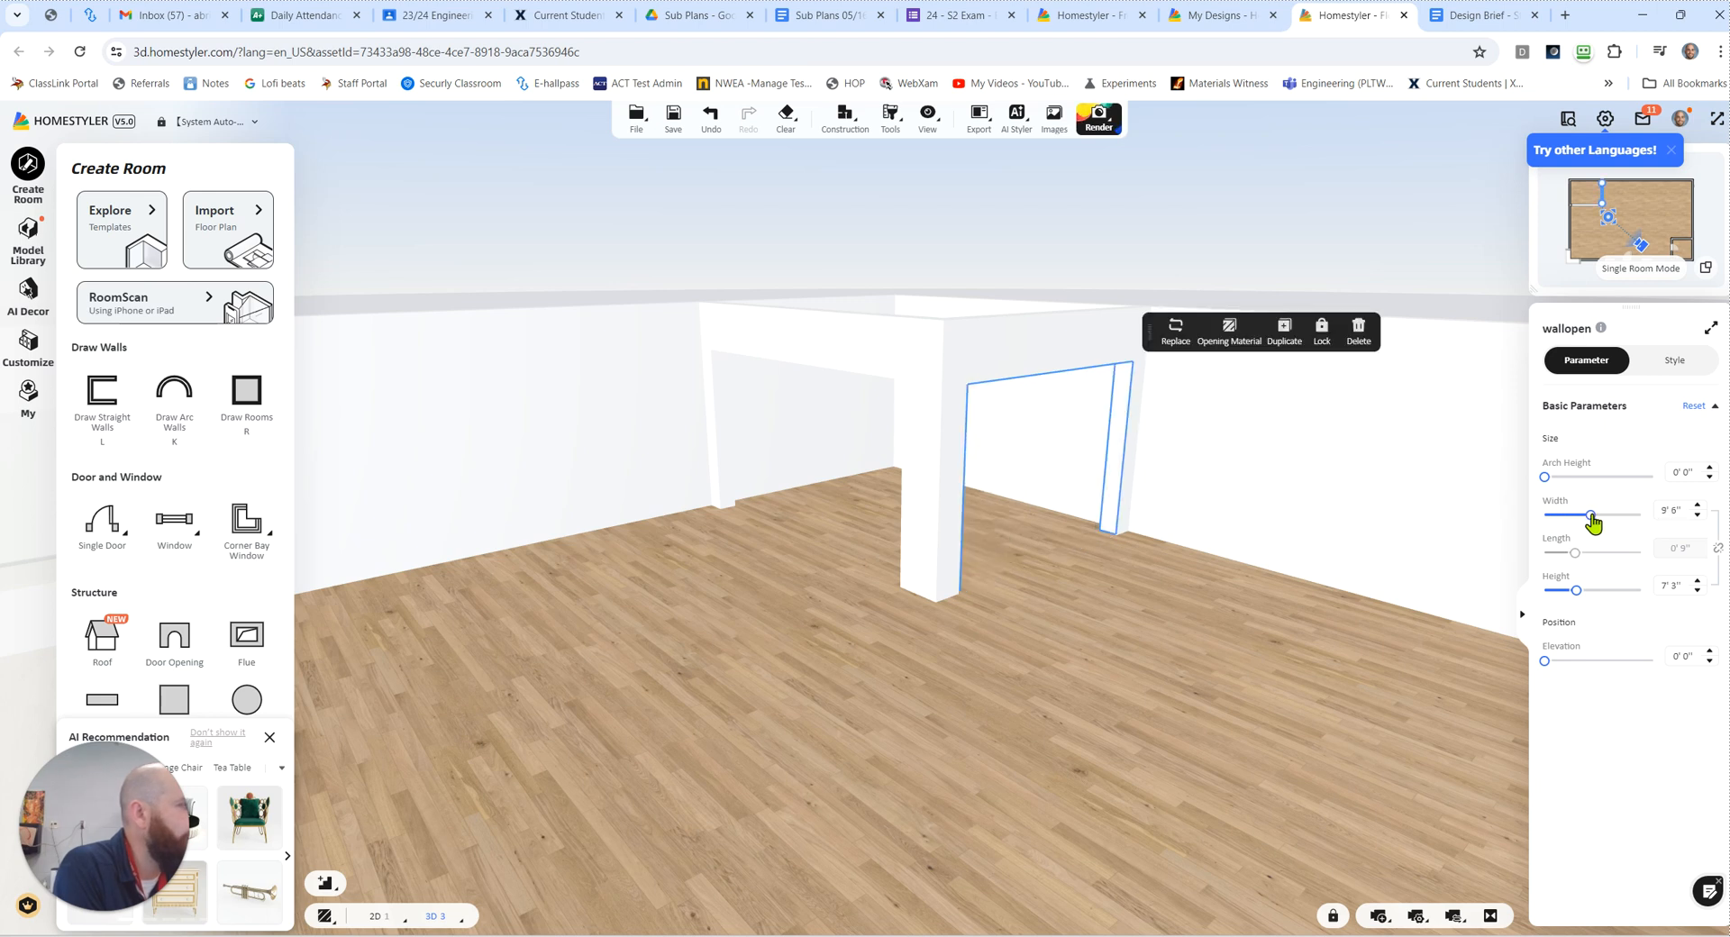
Step: Turn the 12' 2" wide kitchen opening into a raised pass-through, 4' 1" high at an elevation of 3' 7"
left_click(726, 433)
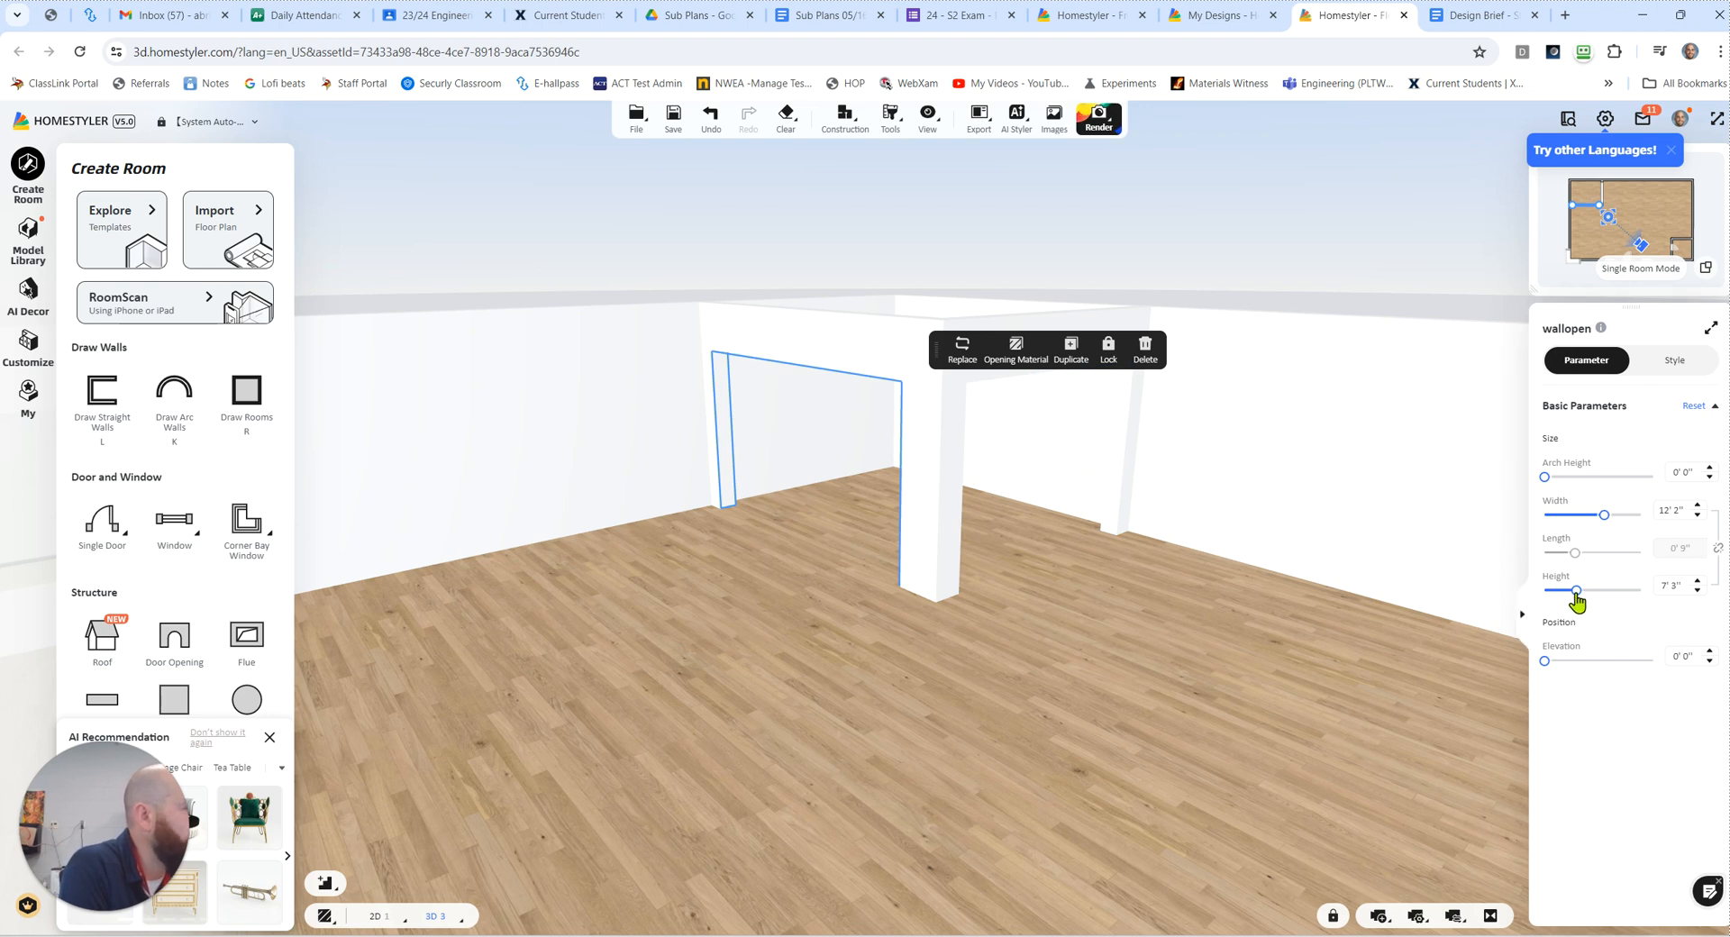
left_click_drag(1576, 593, 1565, 593)
left_click_drag(1546, 662, 1579, 660)
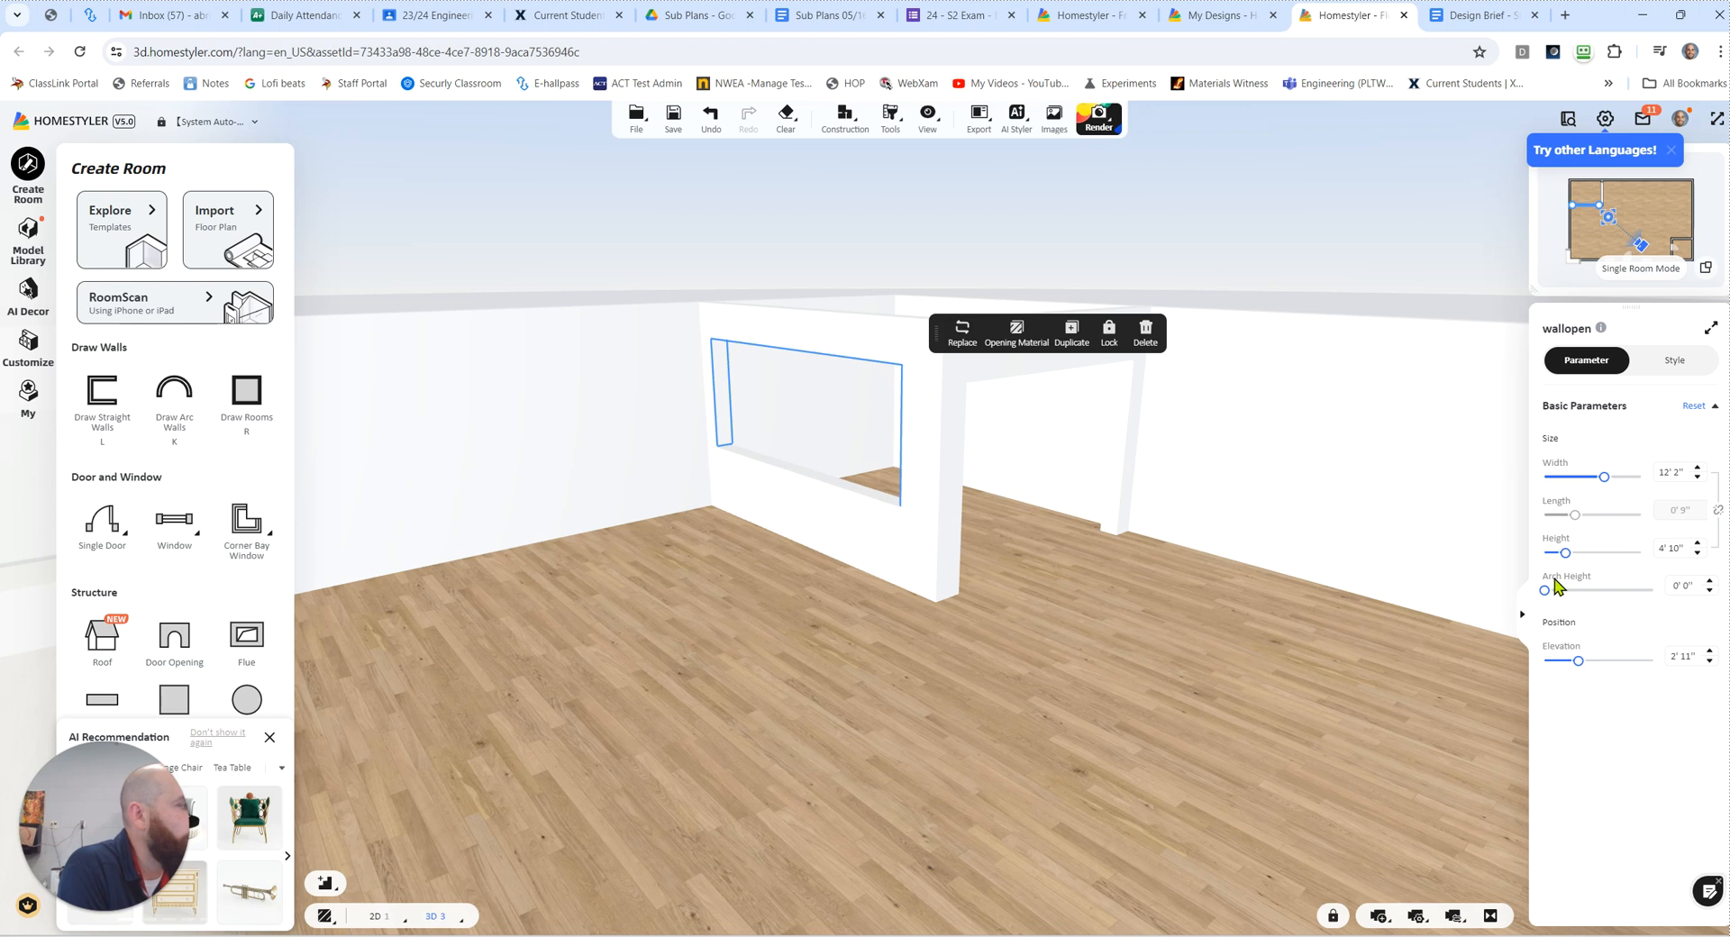
left_click_drag(1567, 562, 1562, 562)
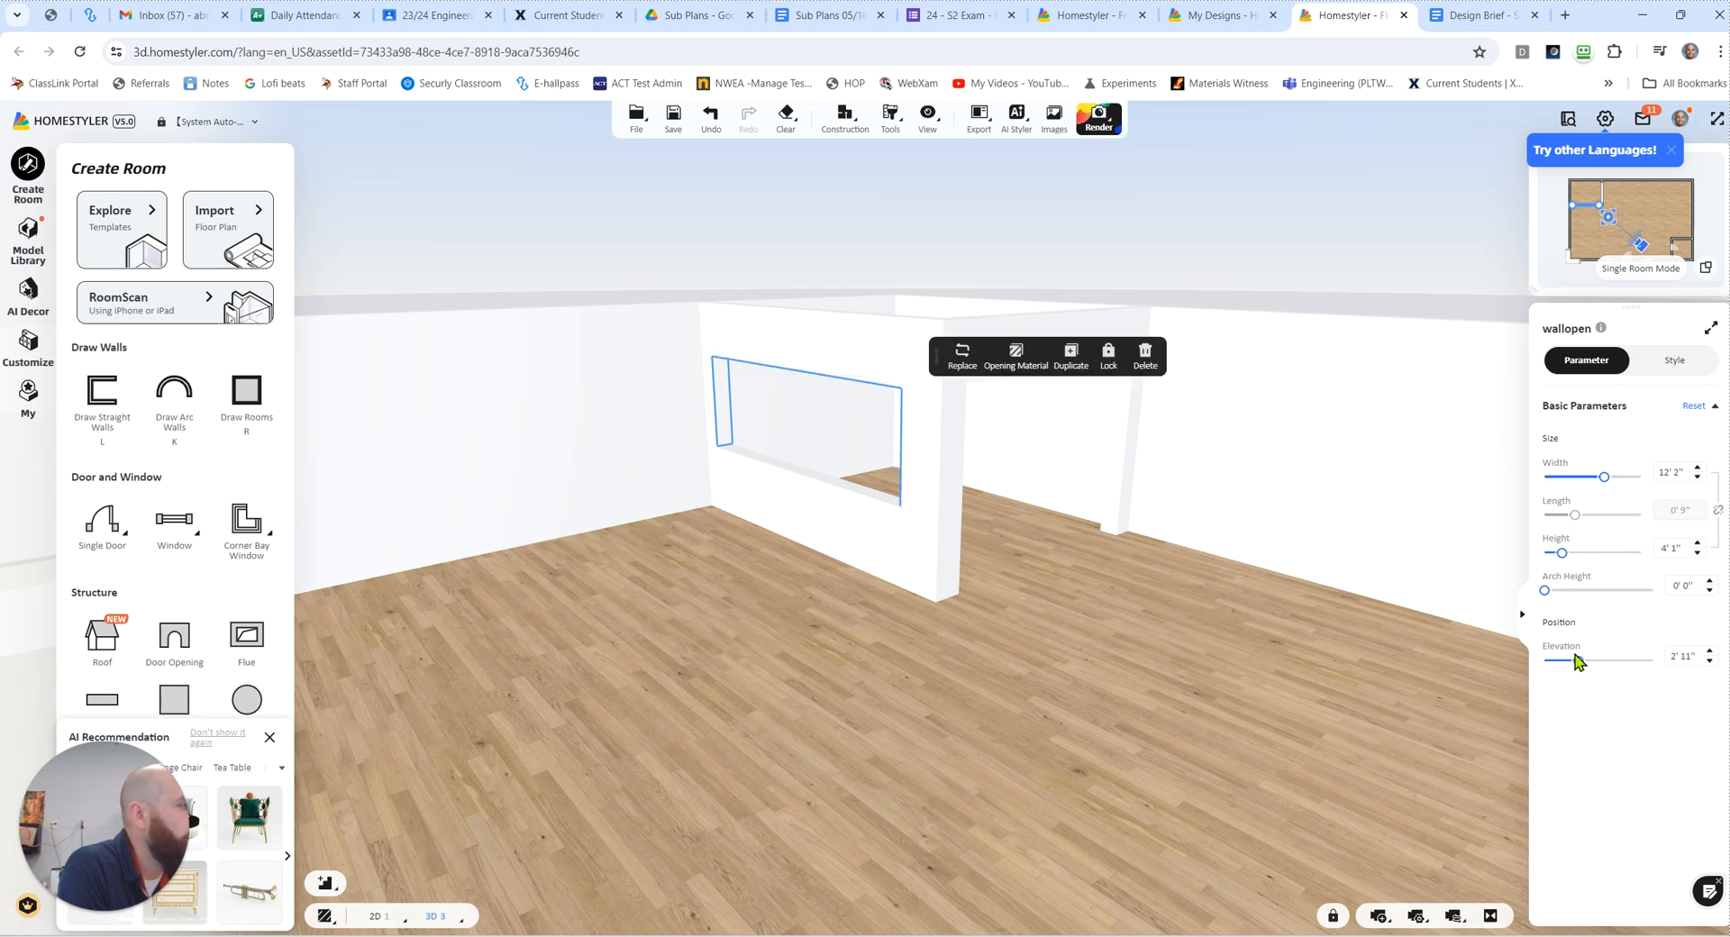
left_click_drag(1577, 667, 1586, 663)
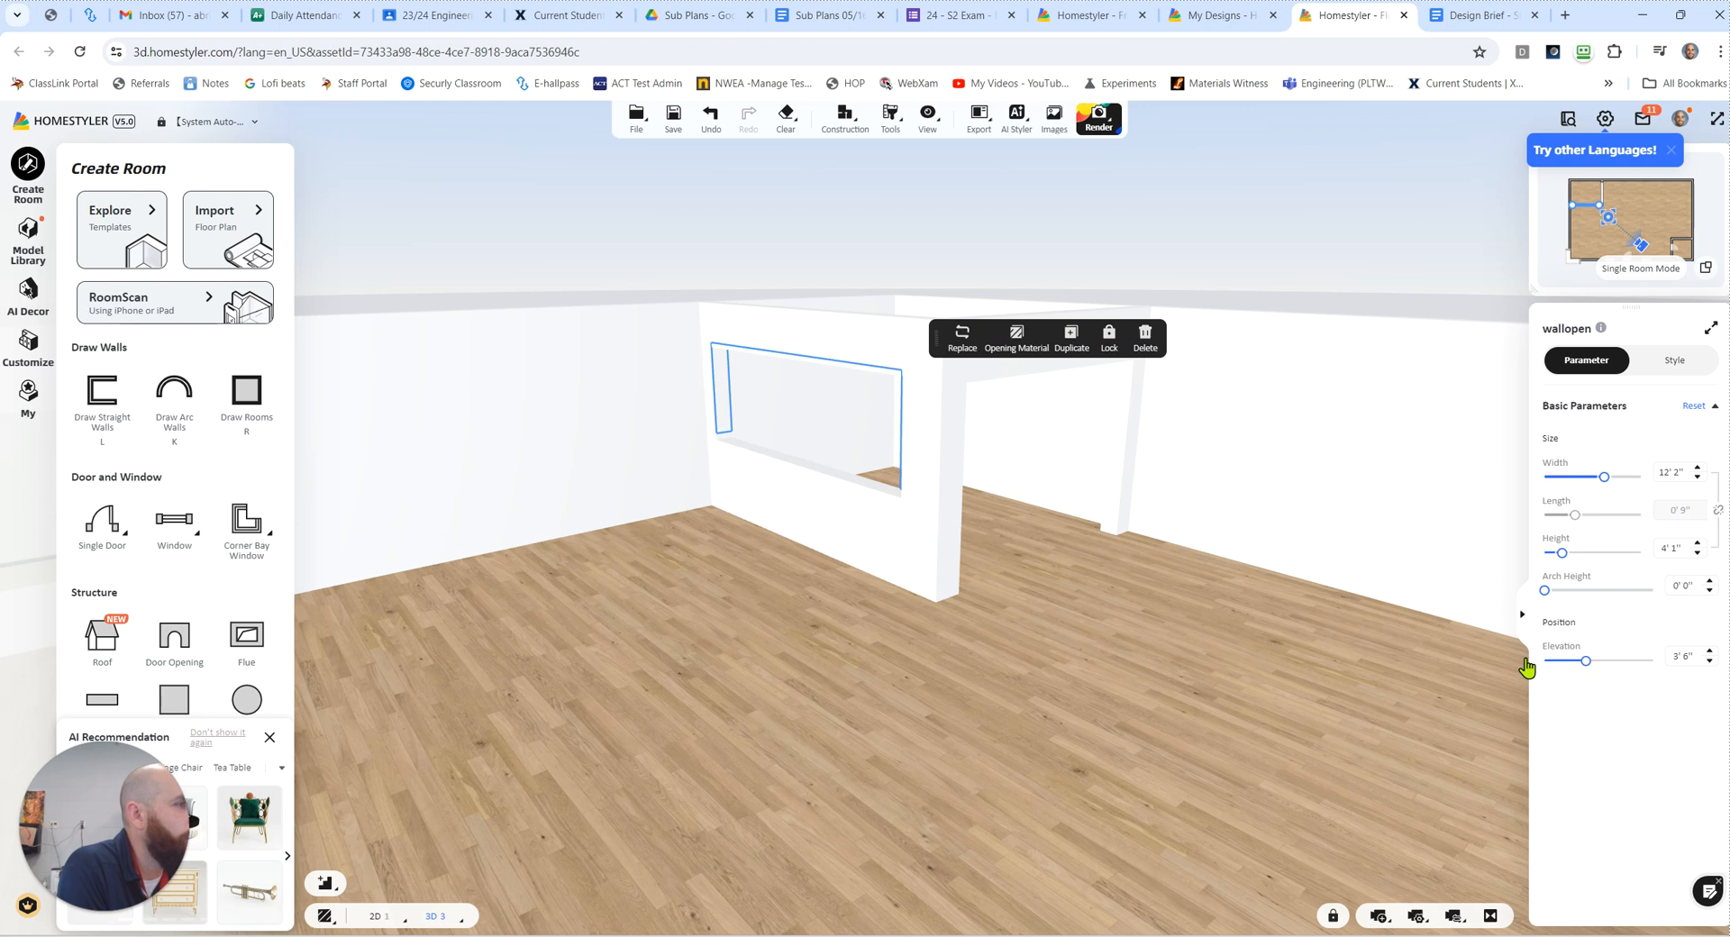
scroll(878, 487, "up", 5)
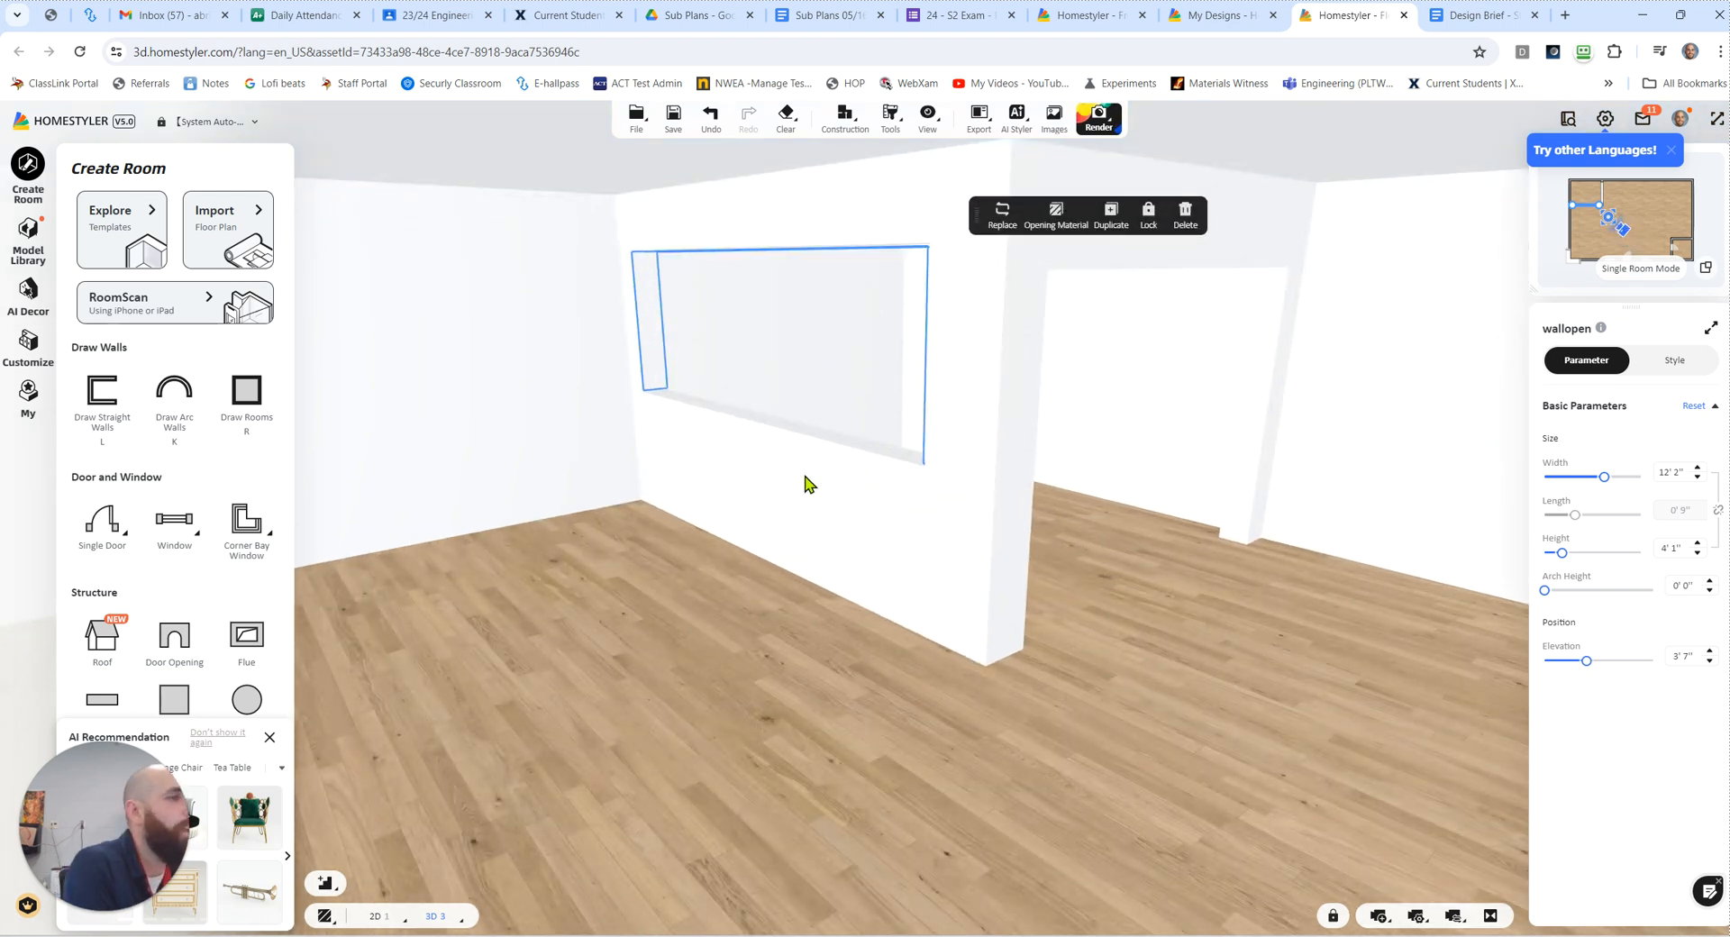
left_click(696, 433)
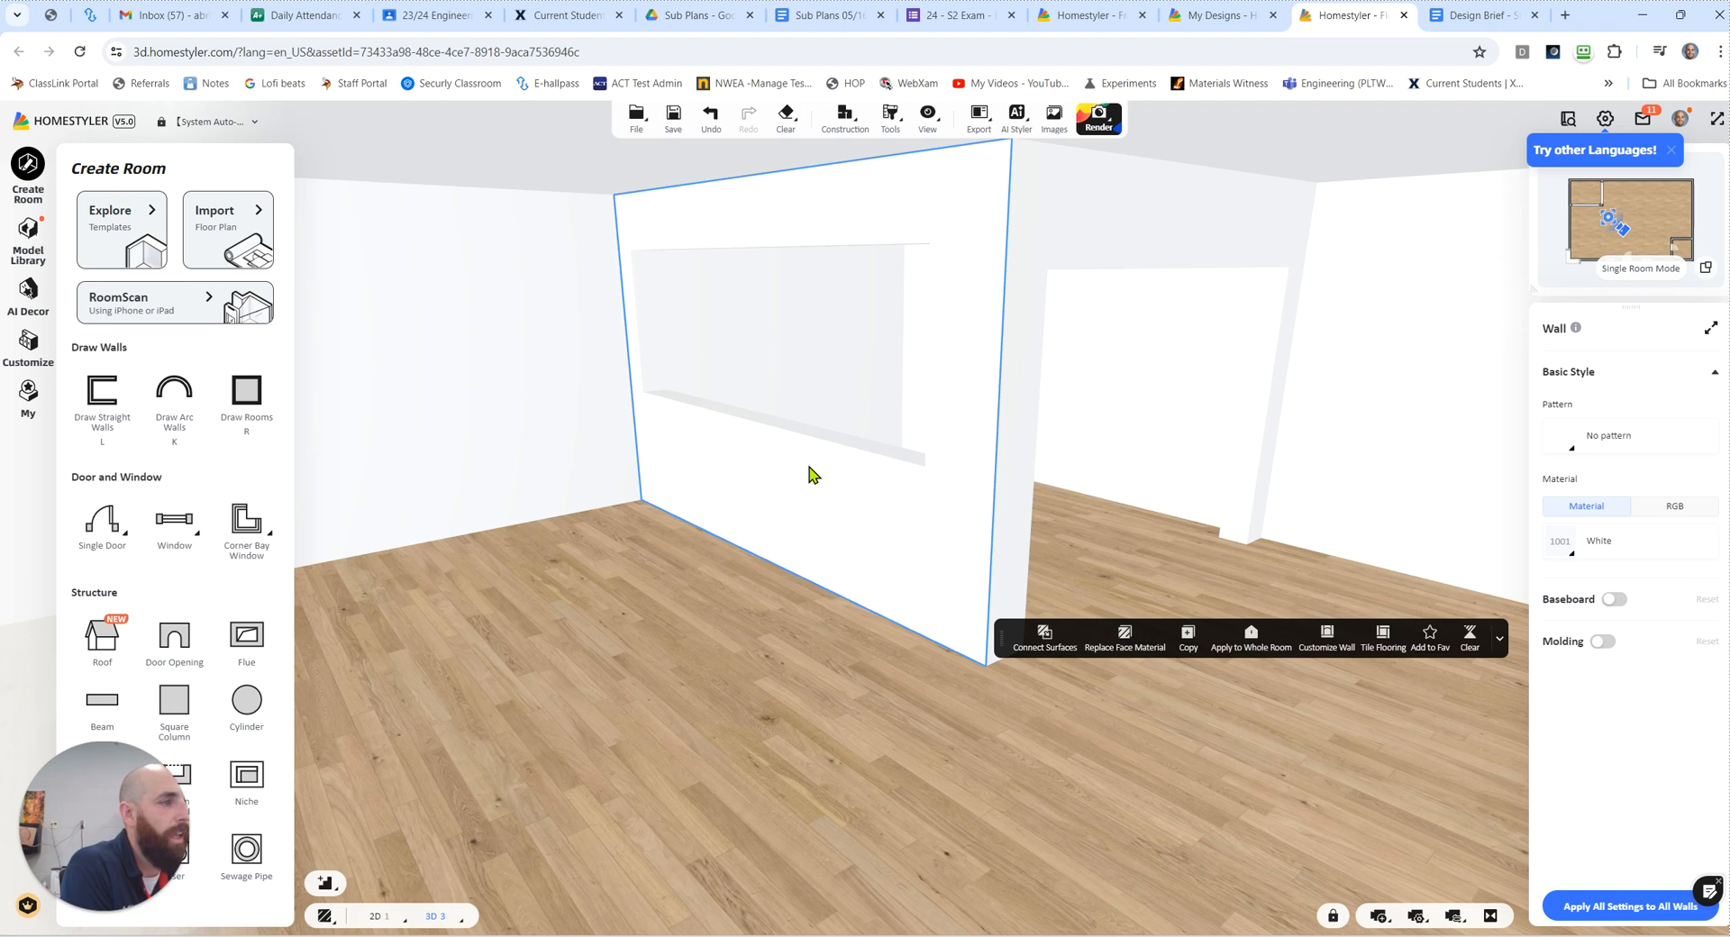
left_click_drag(1060, 538, 1038, 658)
left_click(1037, 658)
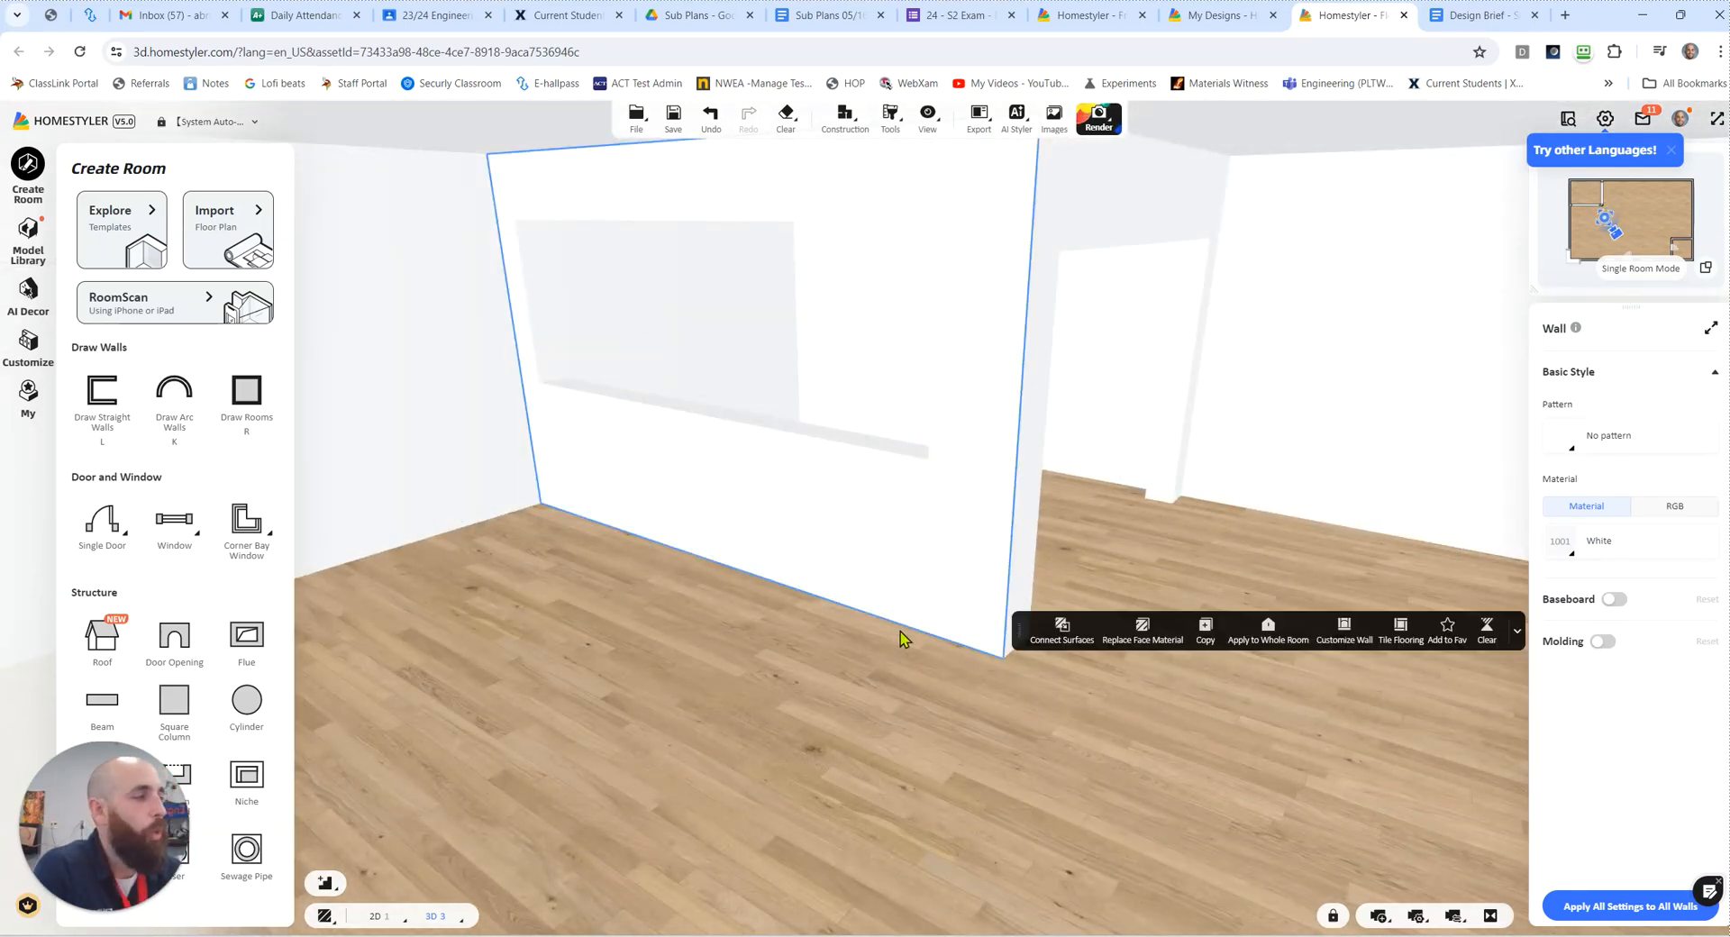
scroll(900, 631, "down", 4)
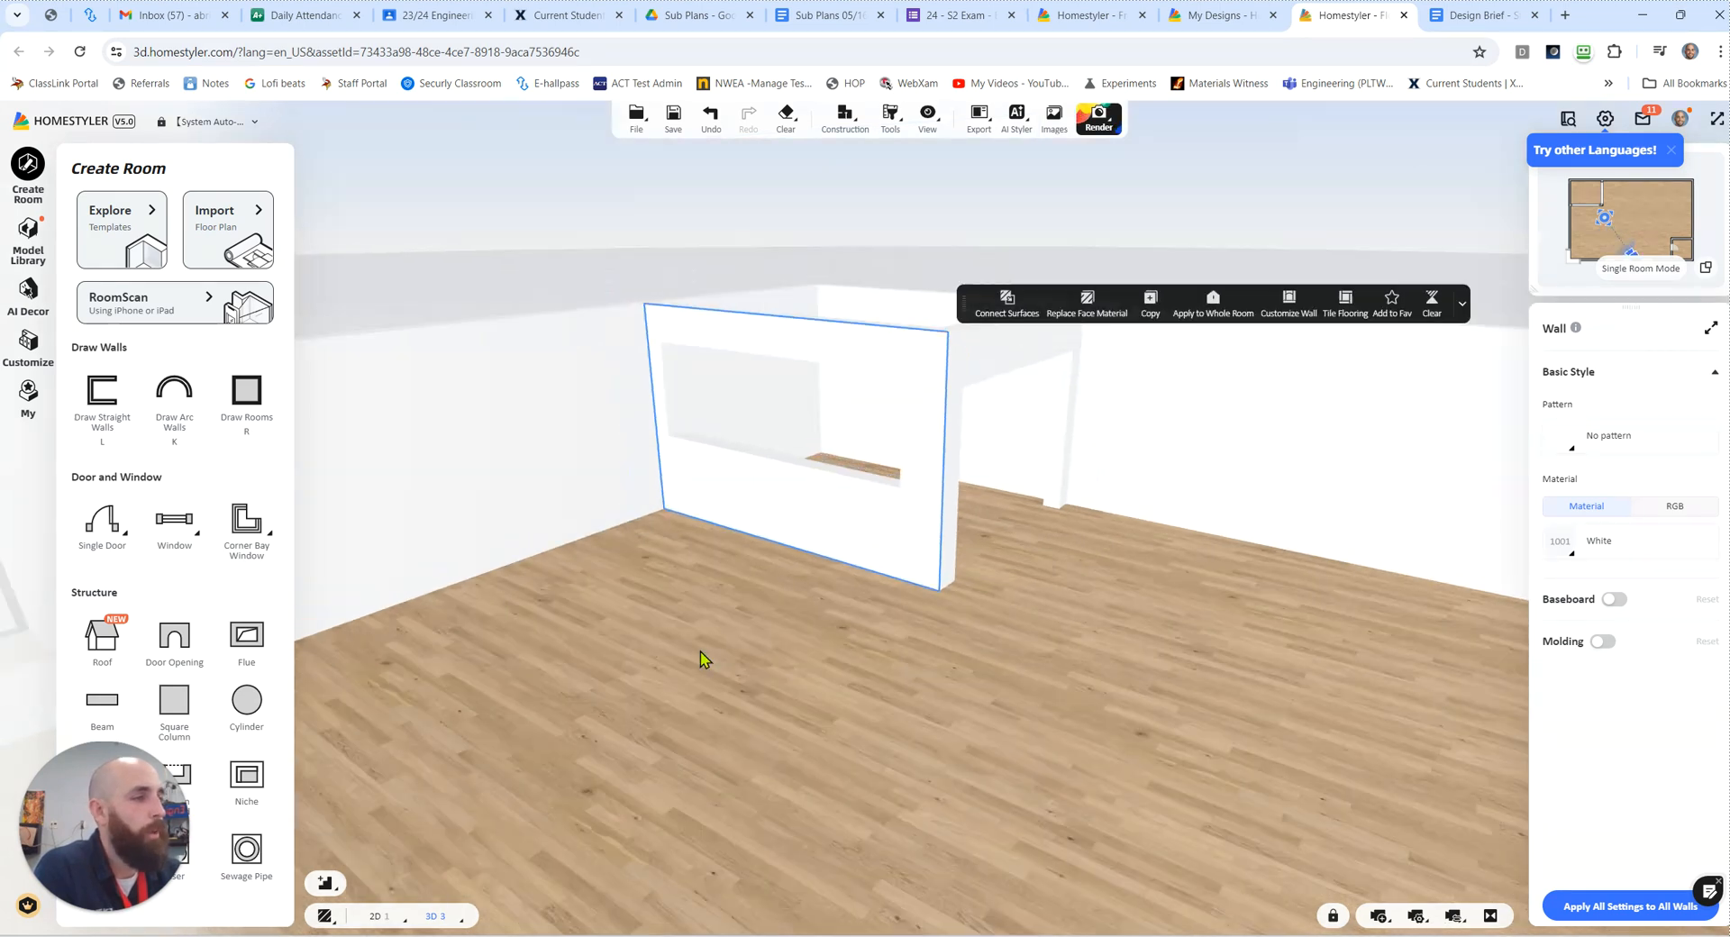
left_click_drag(673, 667, 463, 649)
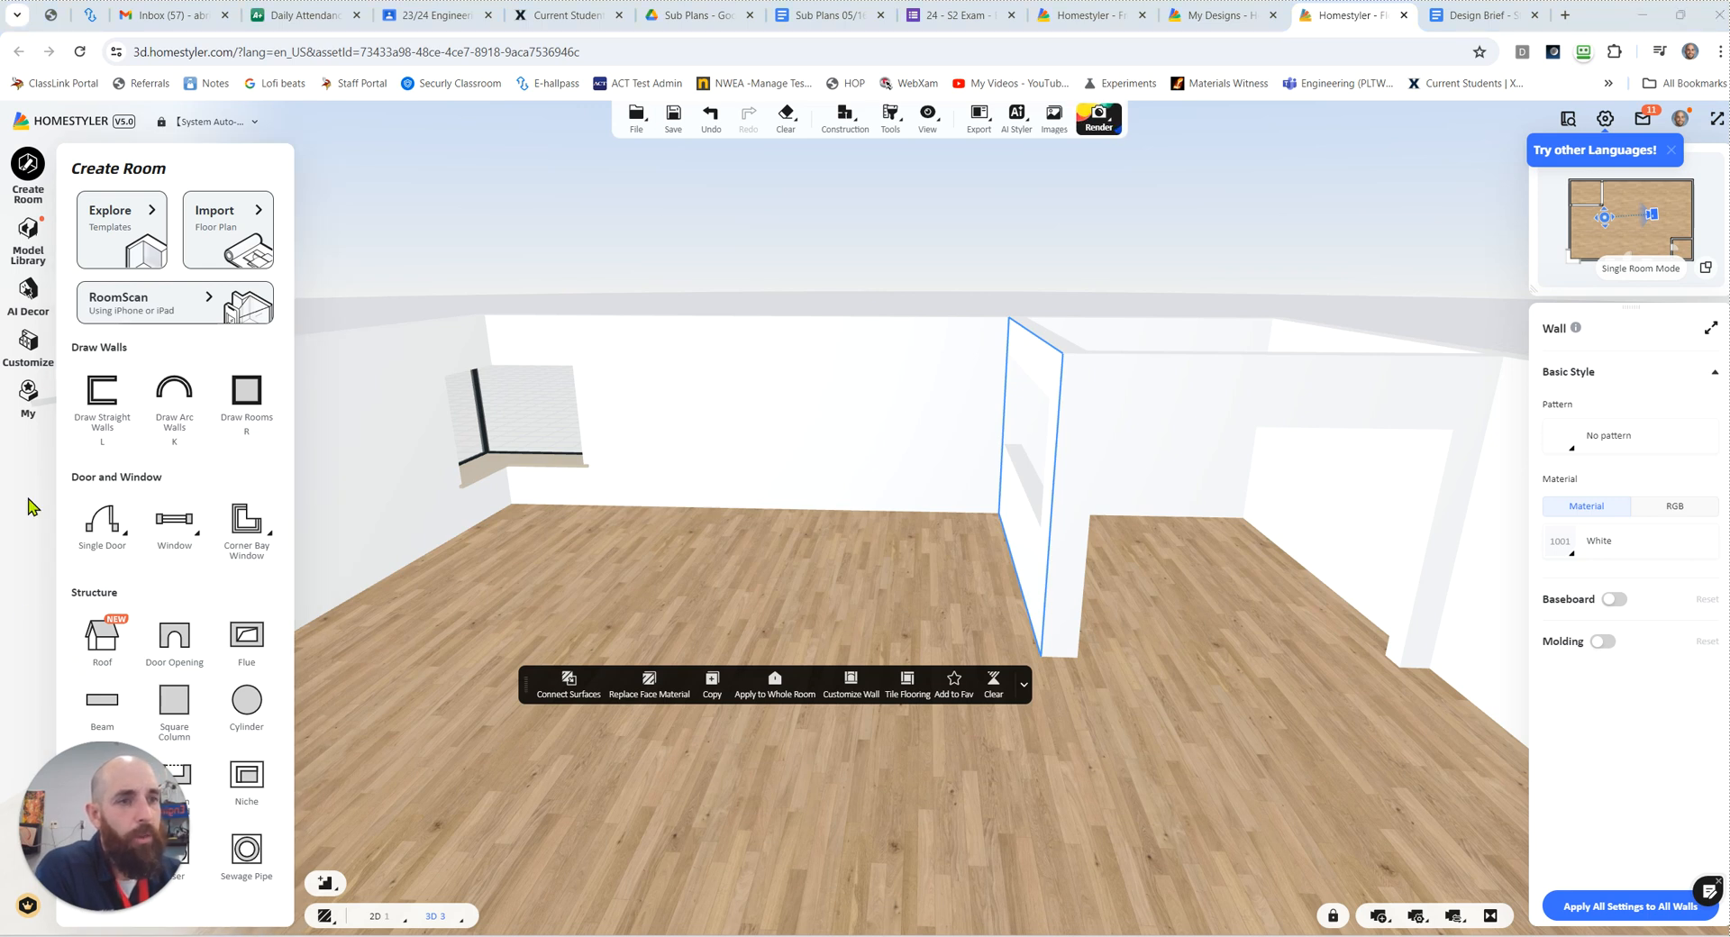
Step: Browse the model library's Structure categories, from windows and doors to railings and wall openings
left_click(28, 255)
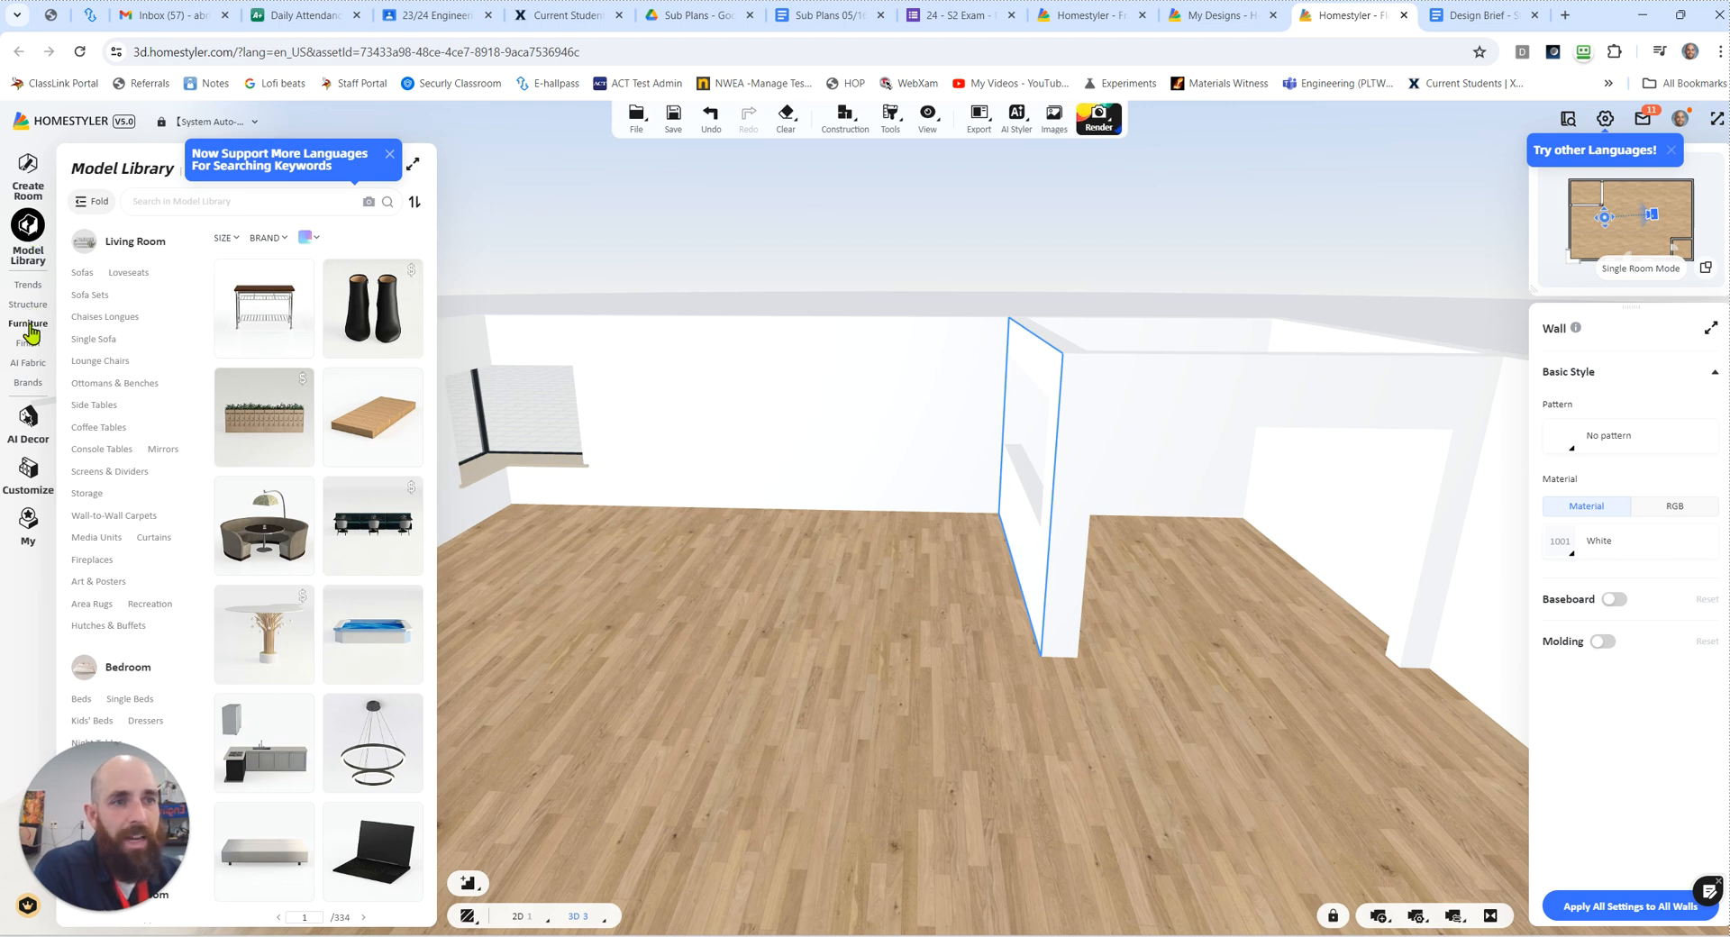
mouse_move(32, 311)
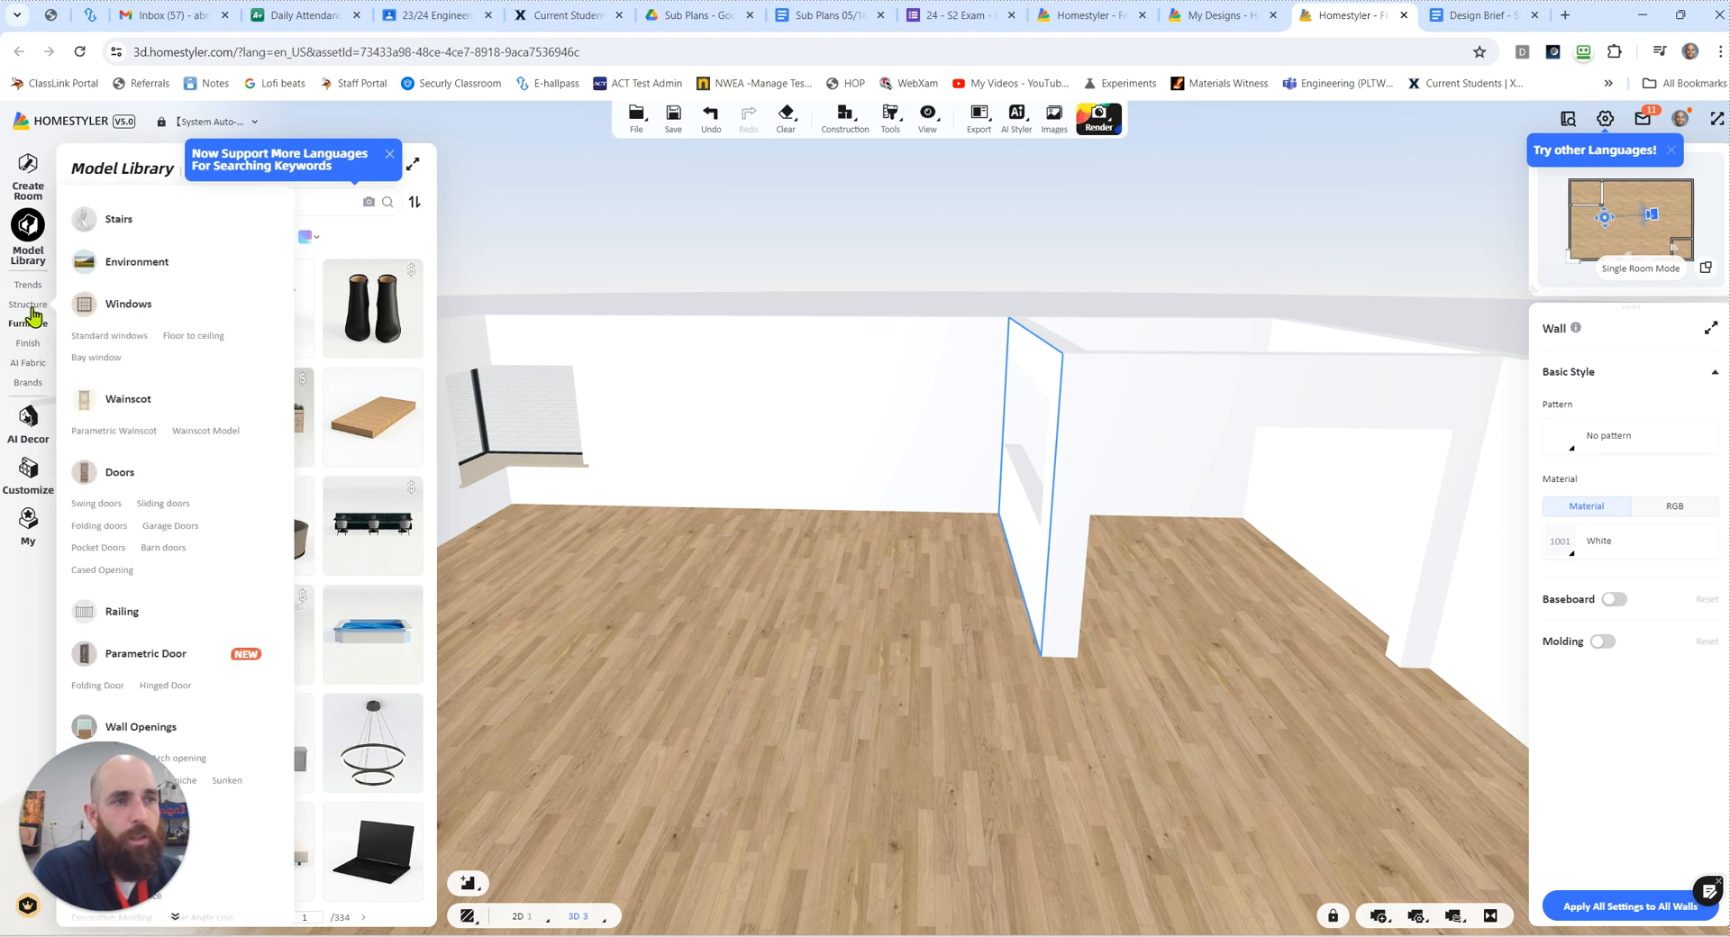
left_click(34, 310)
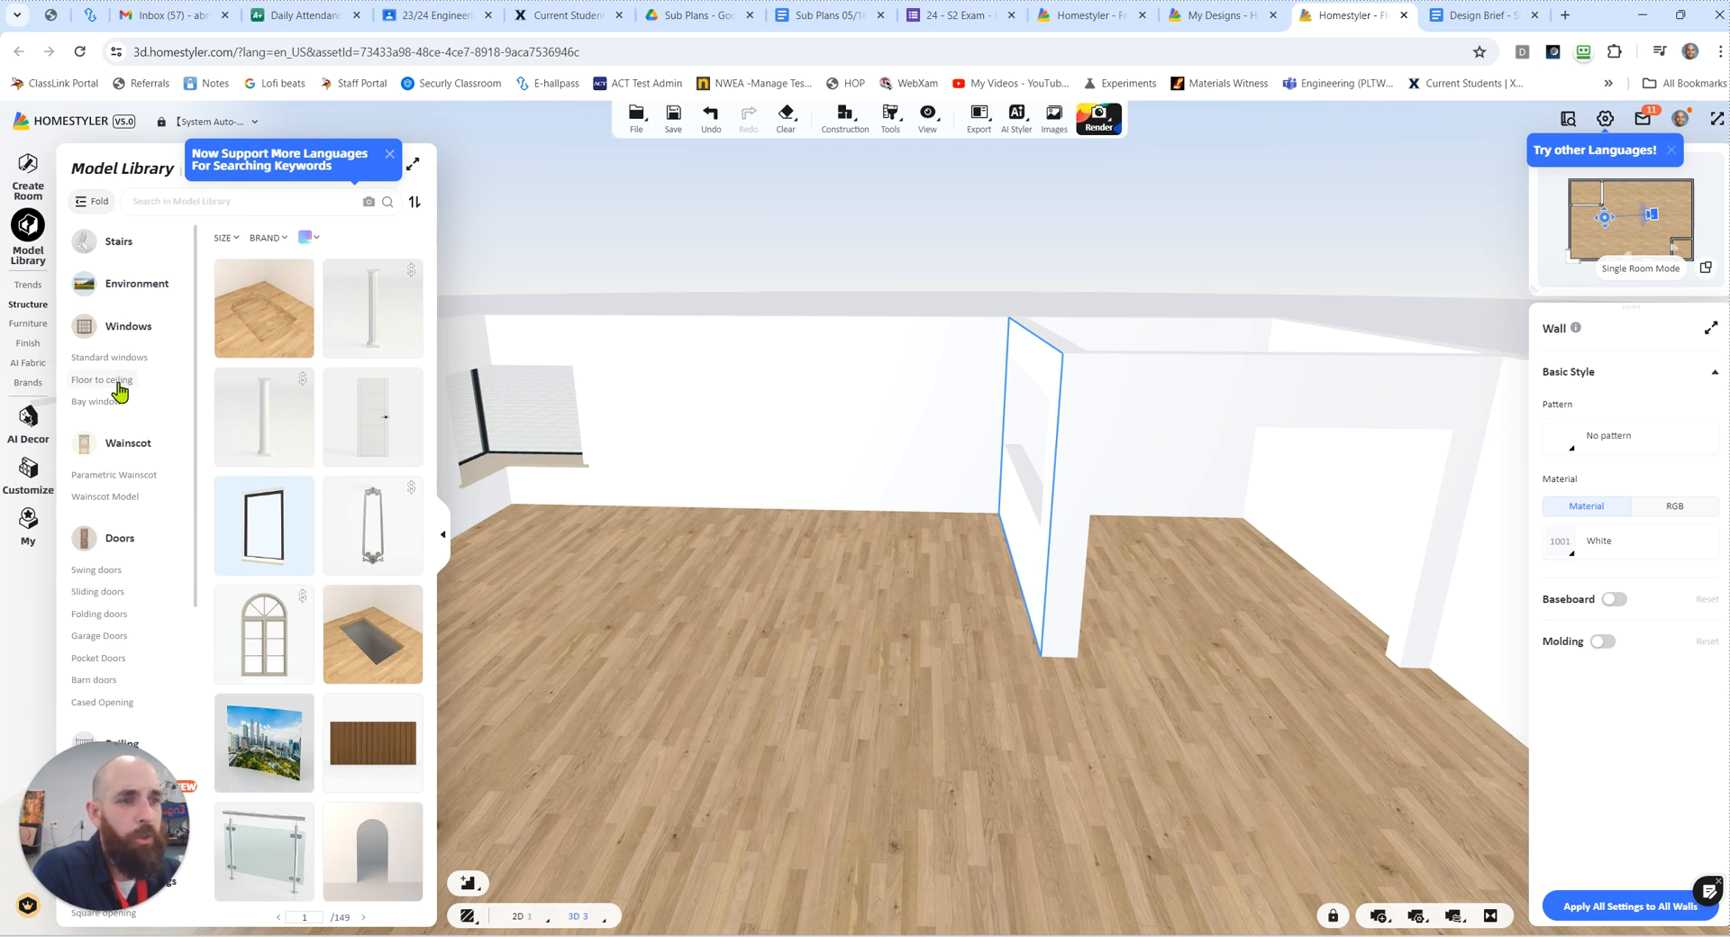
scroll(117, 396, "down", 3)
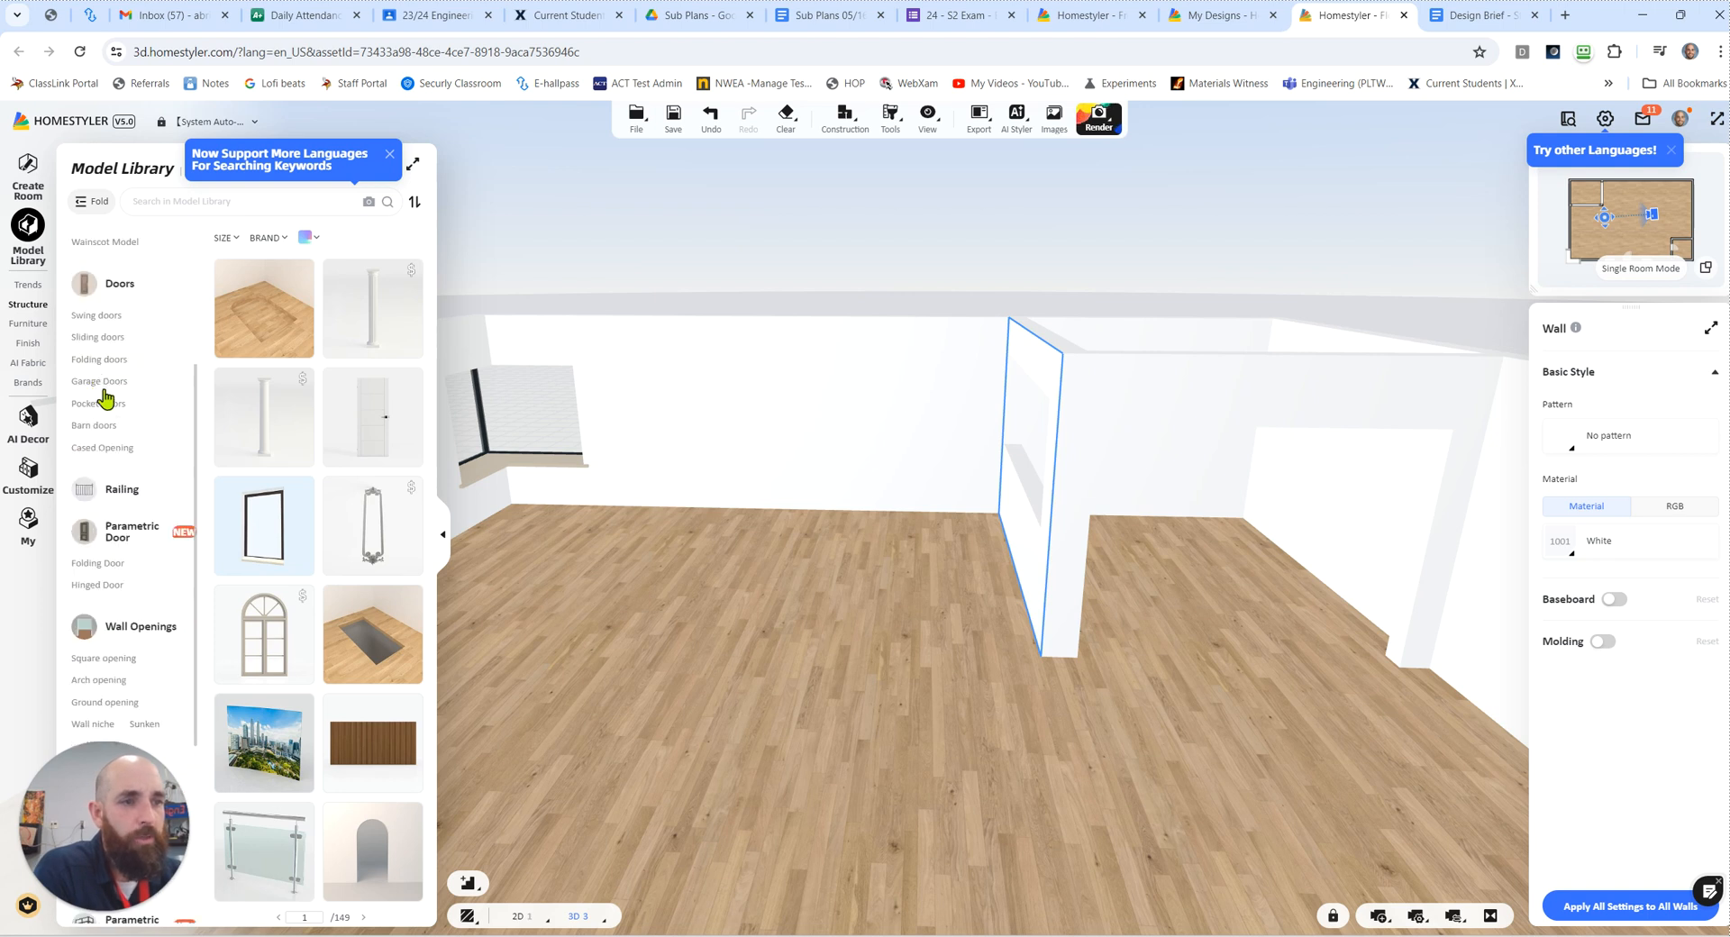
scroll(117, 356, "down", 4)
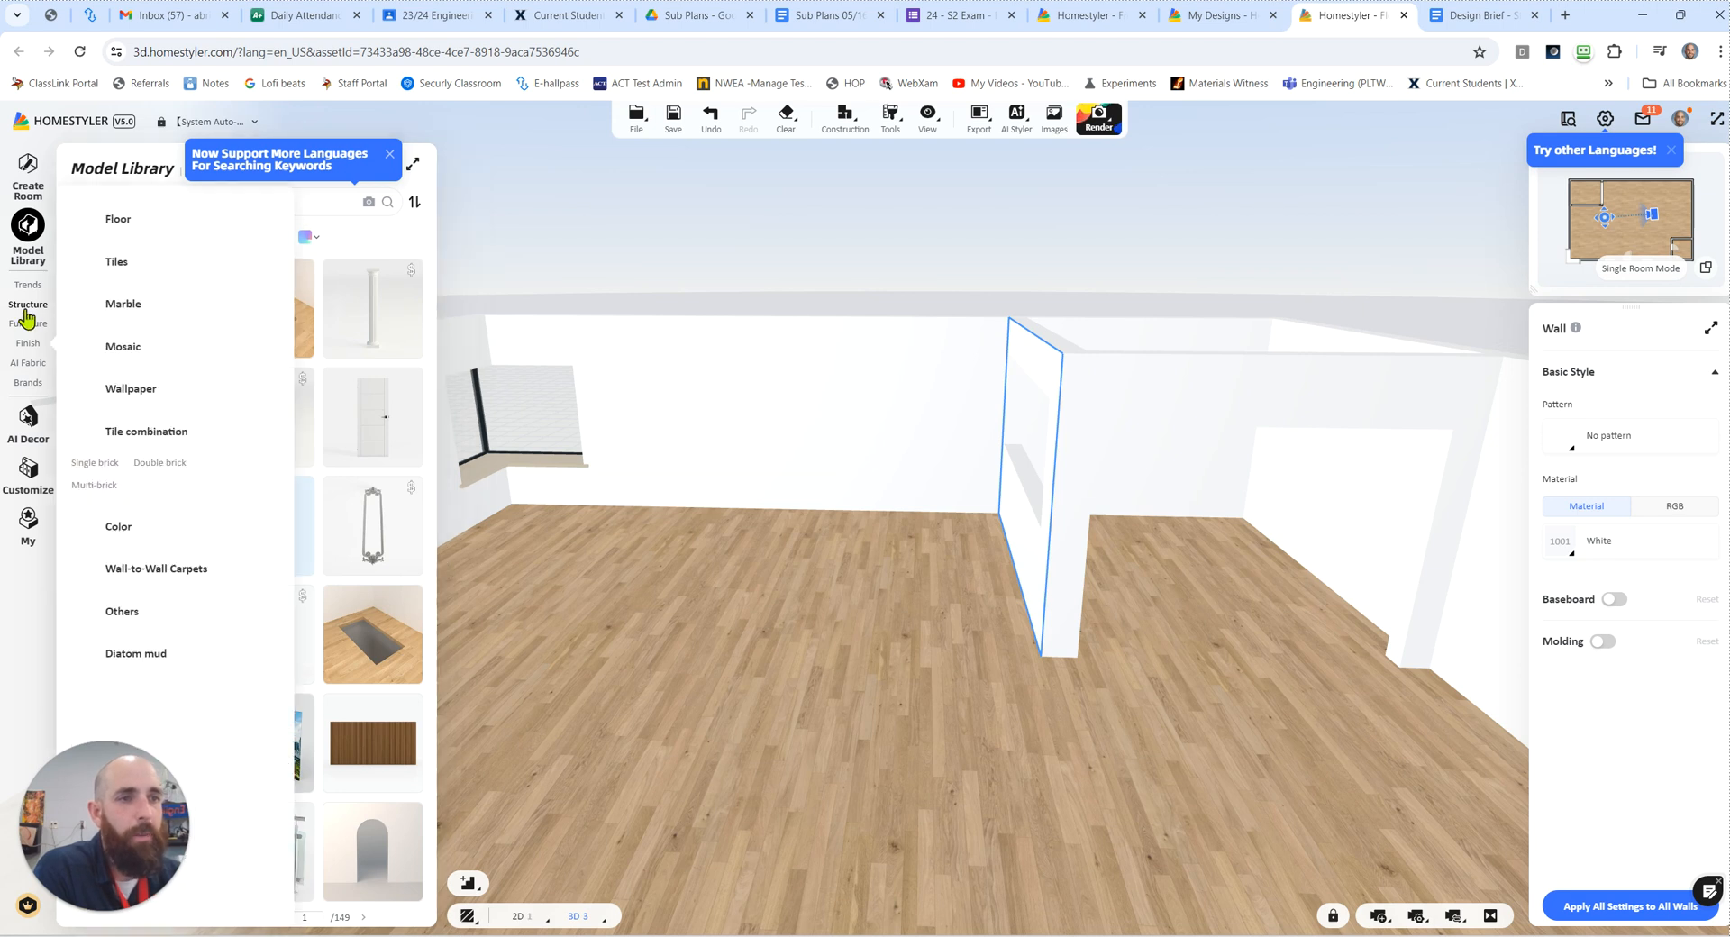
Step: Place a dark grey sofa from the living room Sofas category against the wall between the corner window and the kitchen
mouse_move(31, 332)
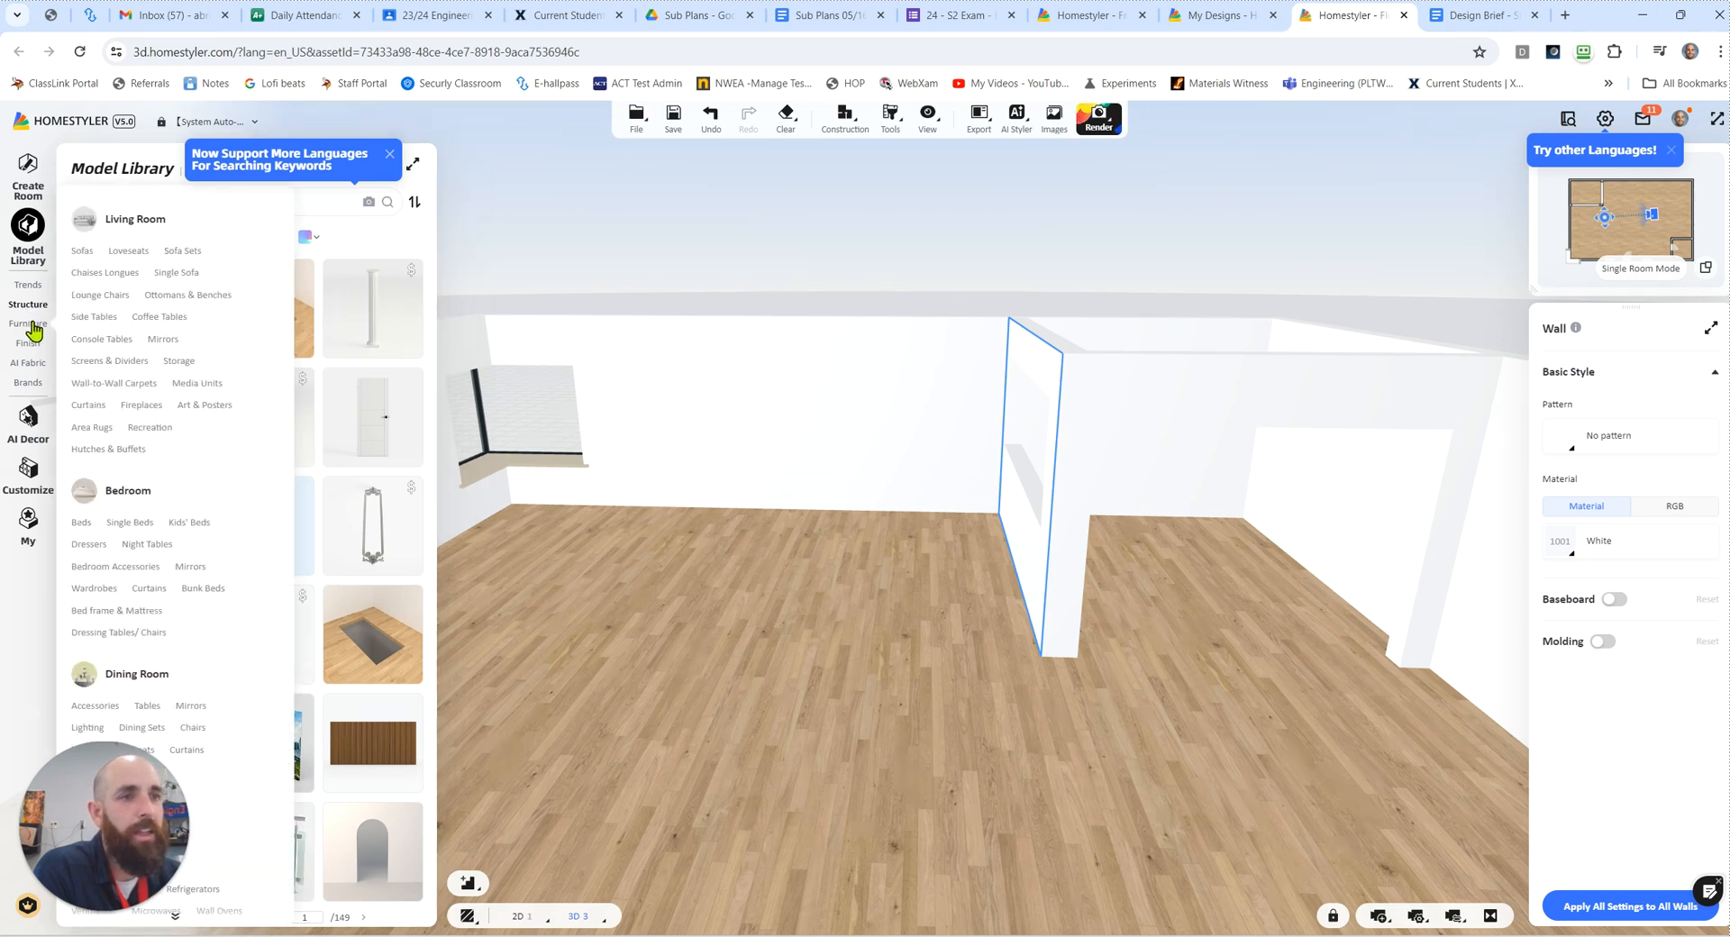
left_click(33, 330)
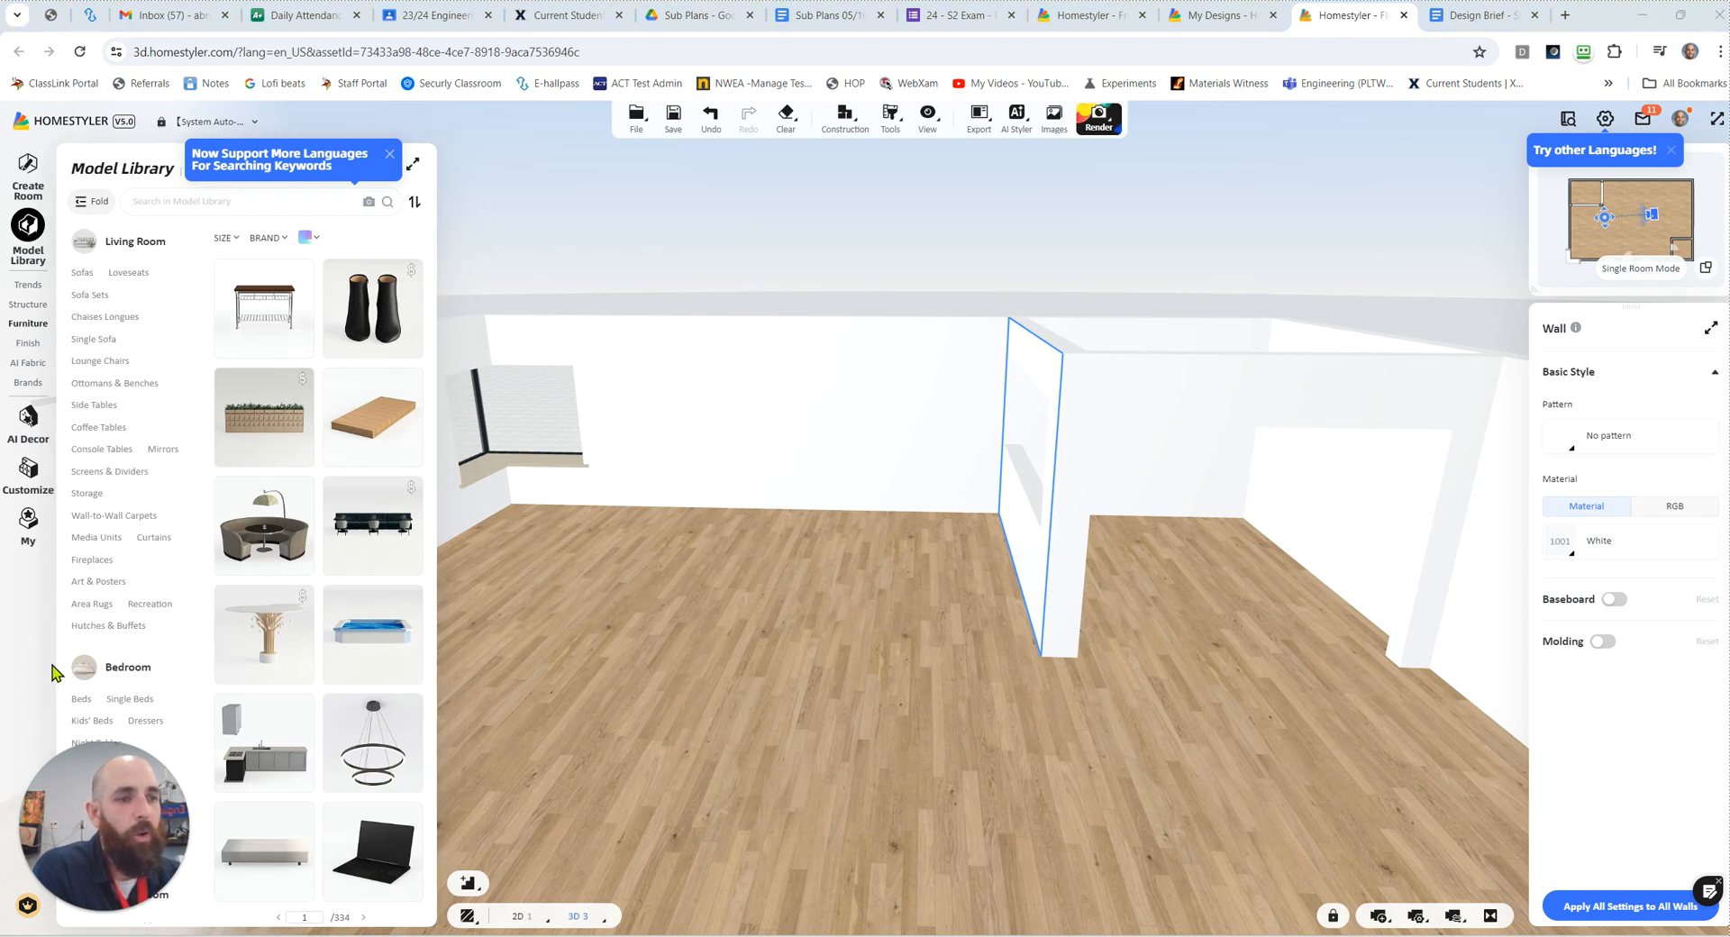
left_click(85, 274)
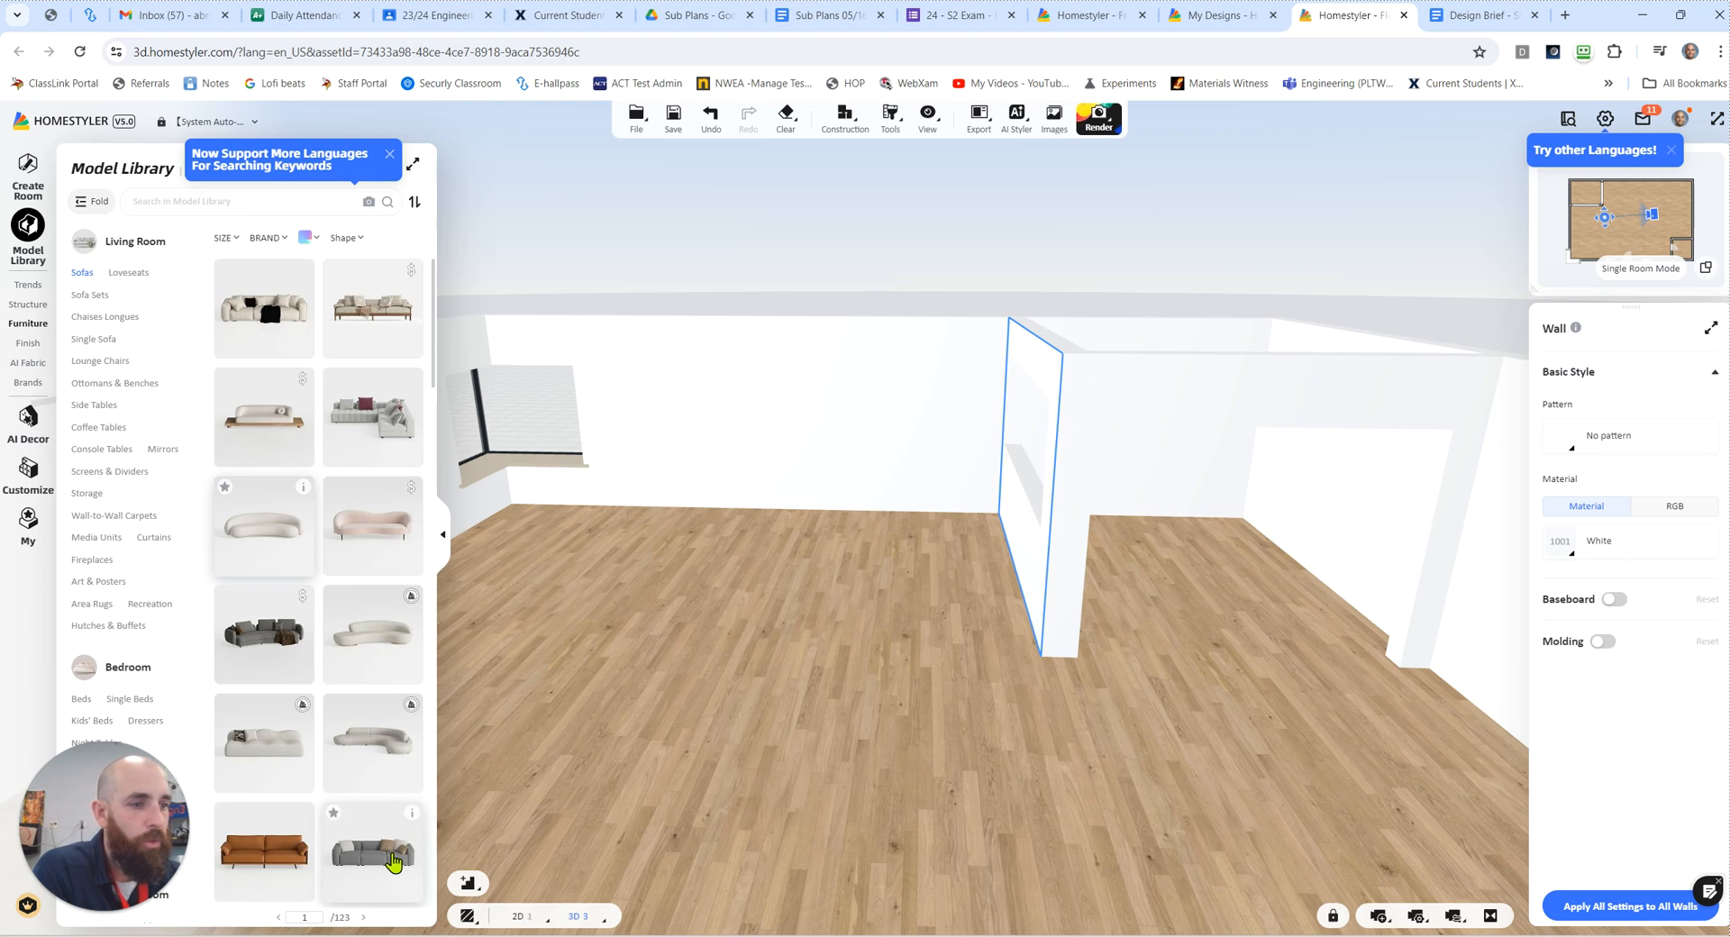
left_click_drag(645, 670, 798, 472)
left_click(811, 509)
Step: Try pulling the sofa away from the wall and raising it to an 8' 0" elevation, then undo these moves
right_click_drag(791, 540, 747, 562)
mouse_move(747, 563)
left_mouse_down()
mouse_move(718, 593)
mouse_move(759, 531)
mouse_move(723, 582)
left_mouse_up()
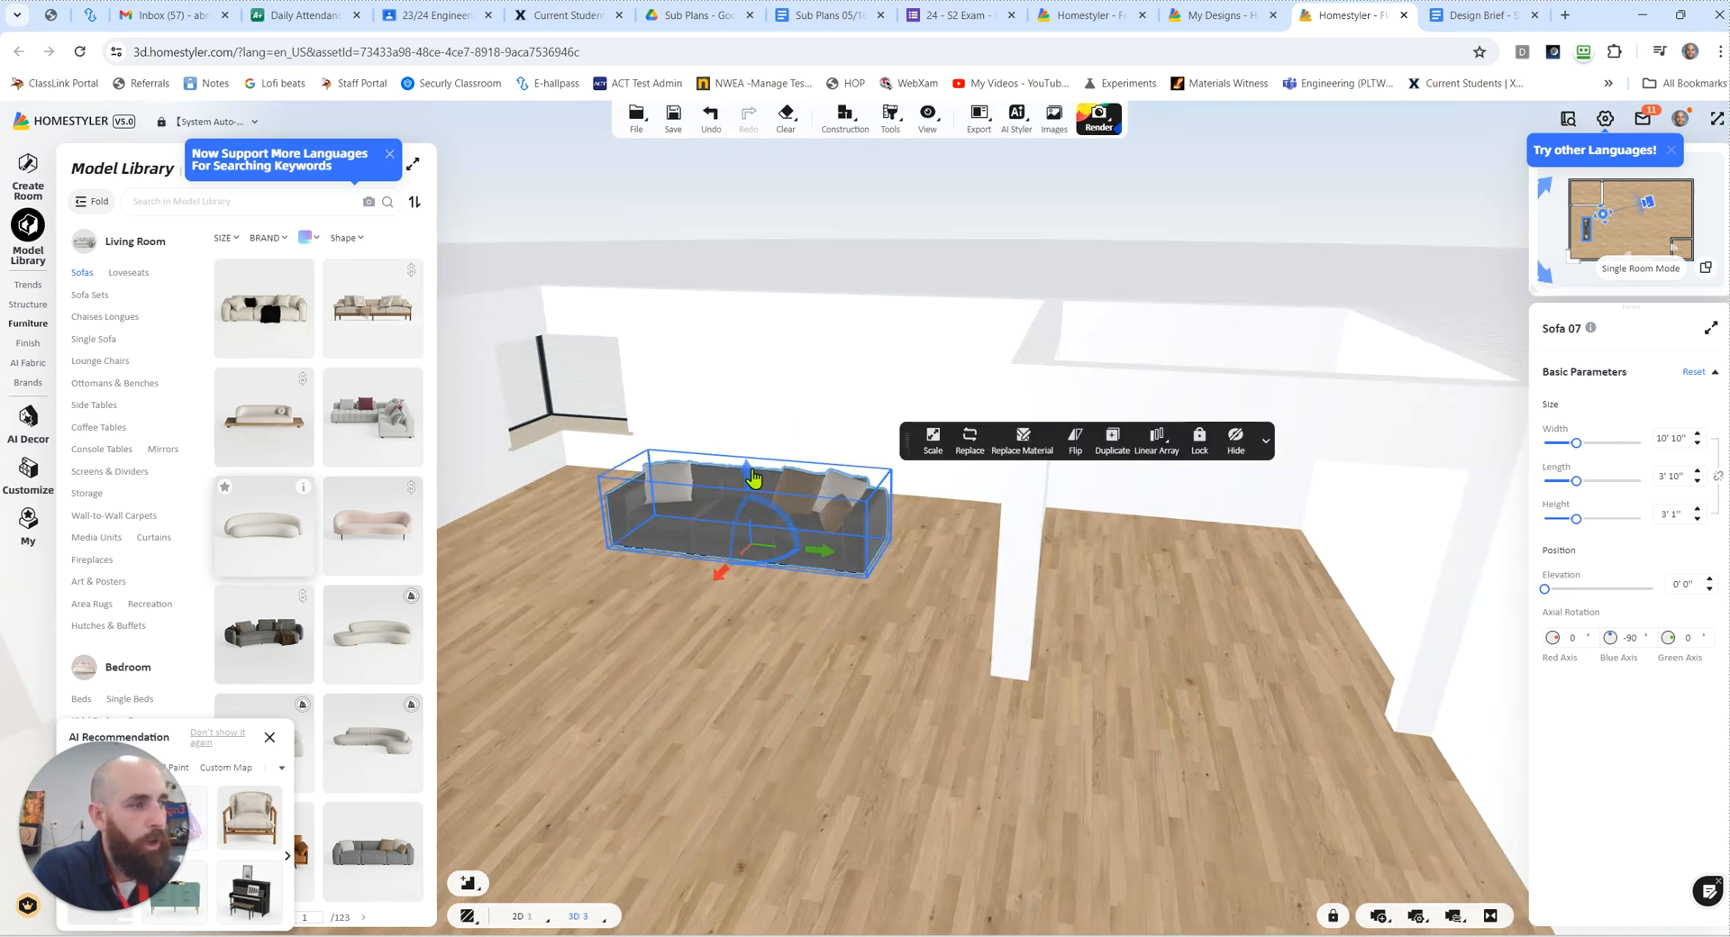
left_click_drag(748, 476, 732, 307)
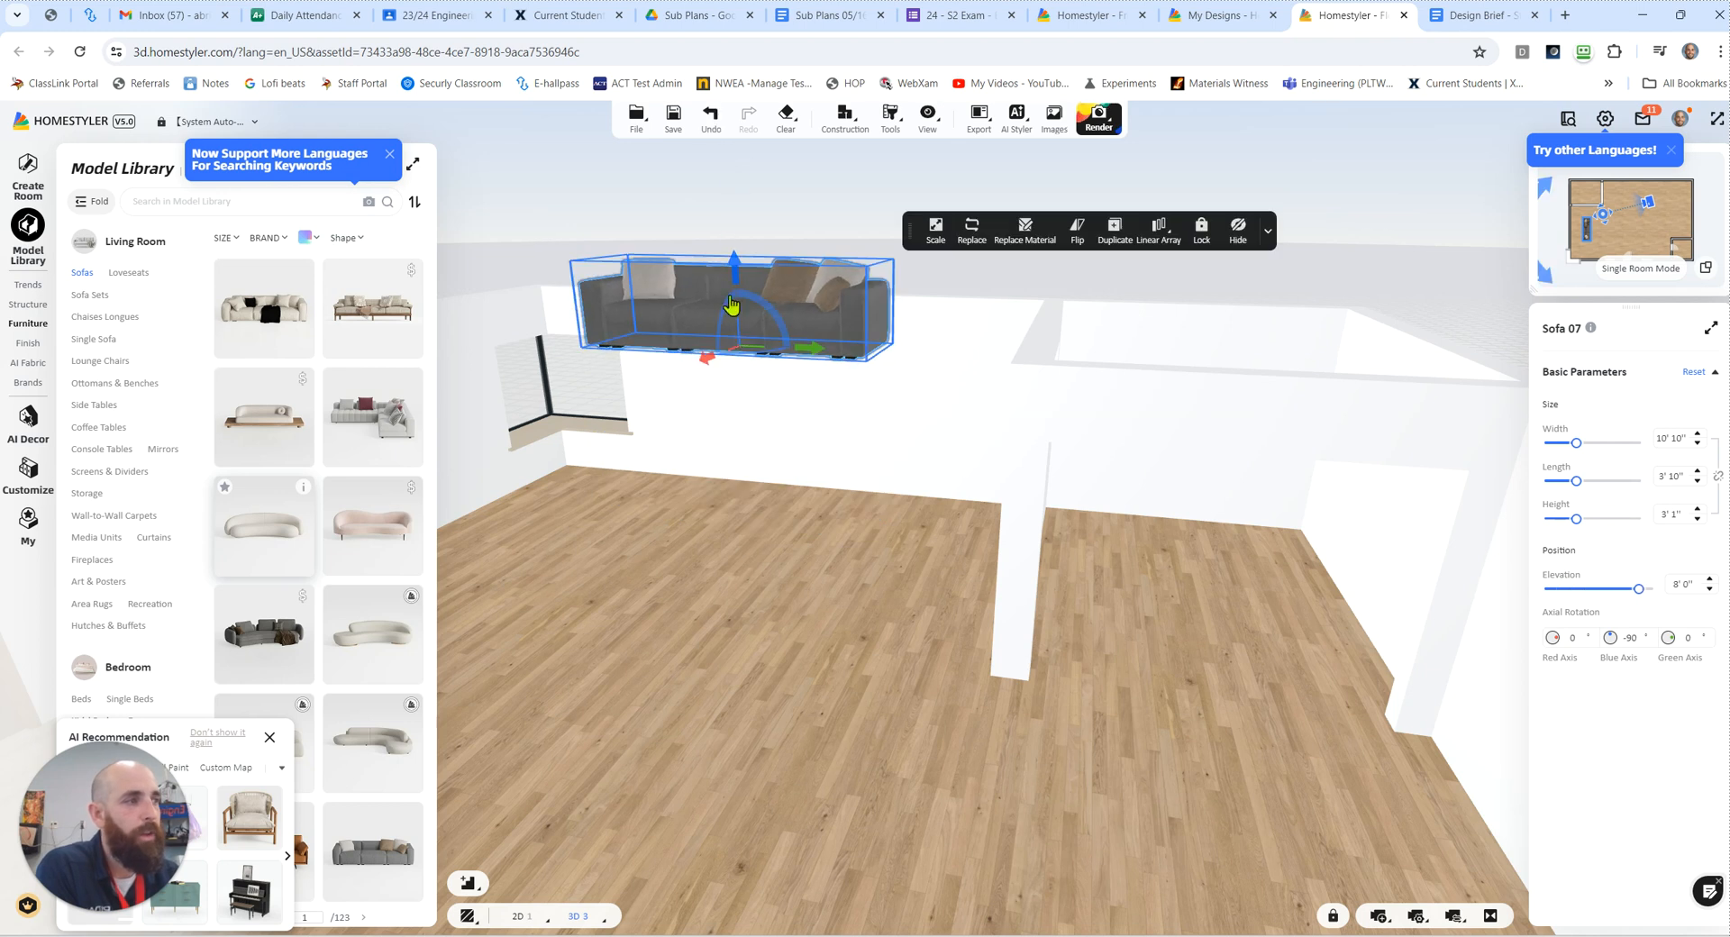
left_click(711, 117)
left_click(711, 117)
left_click(711, 117)
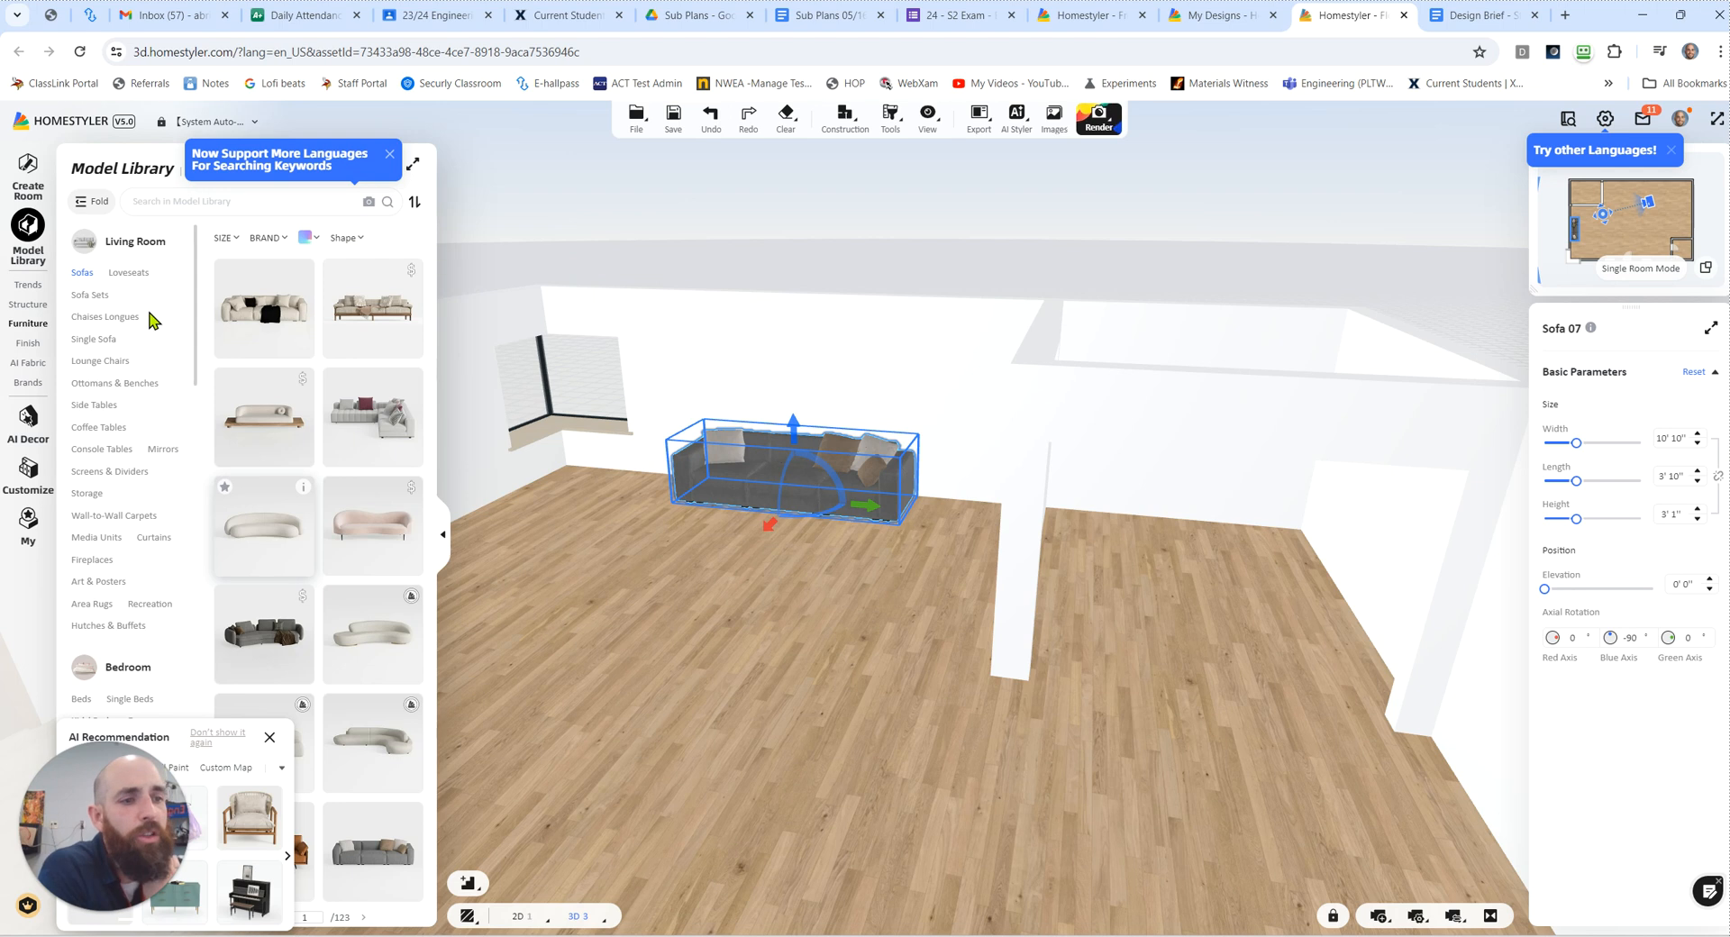
Step: Place a dark grey double bed from the bedroom Beds category on the living room floor in front of the sofa
scroll(128, 478, "down", 4)
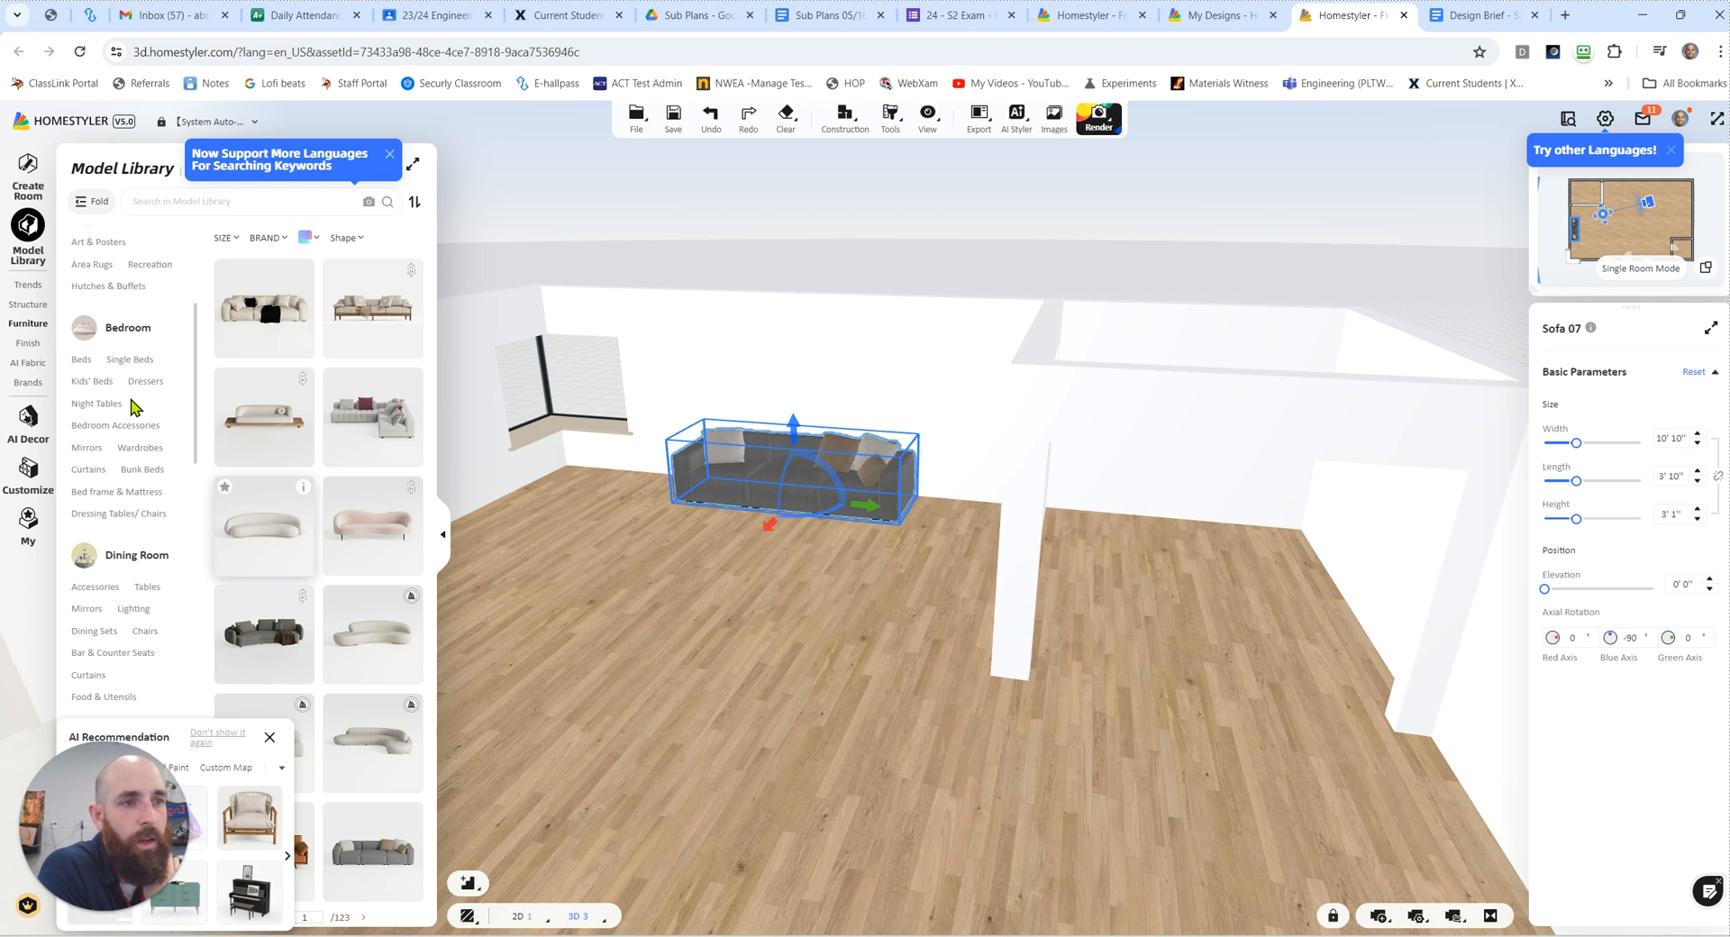
left_click(80, 360)
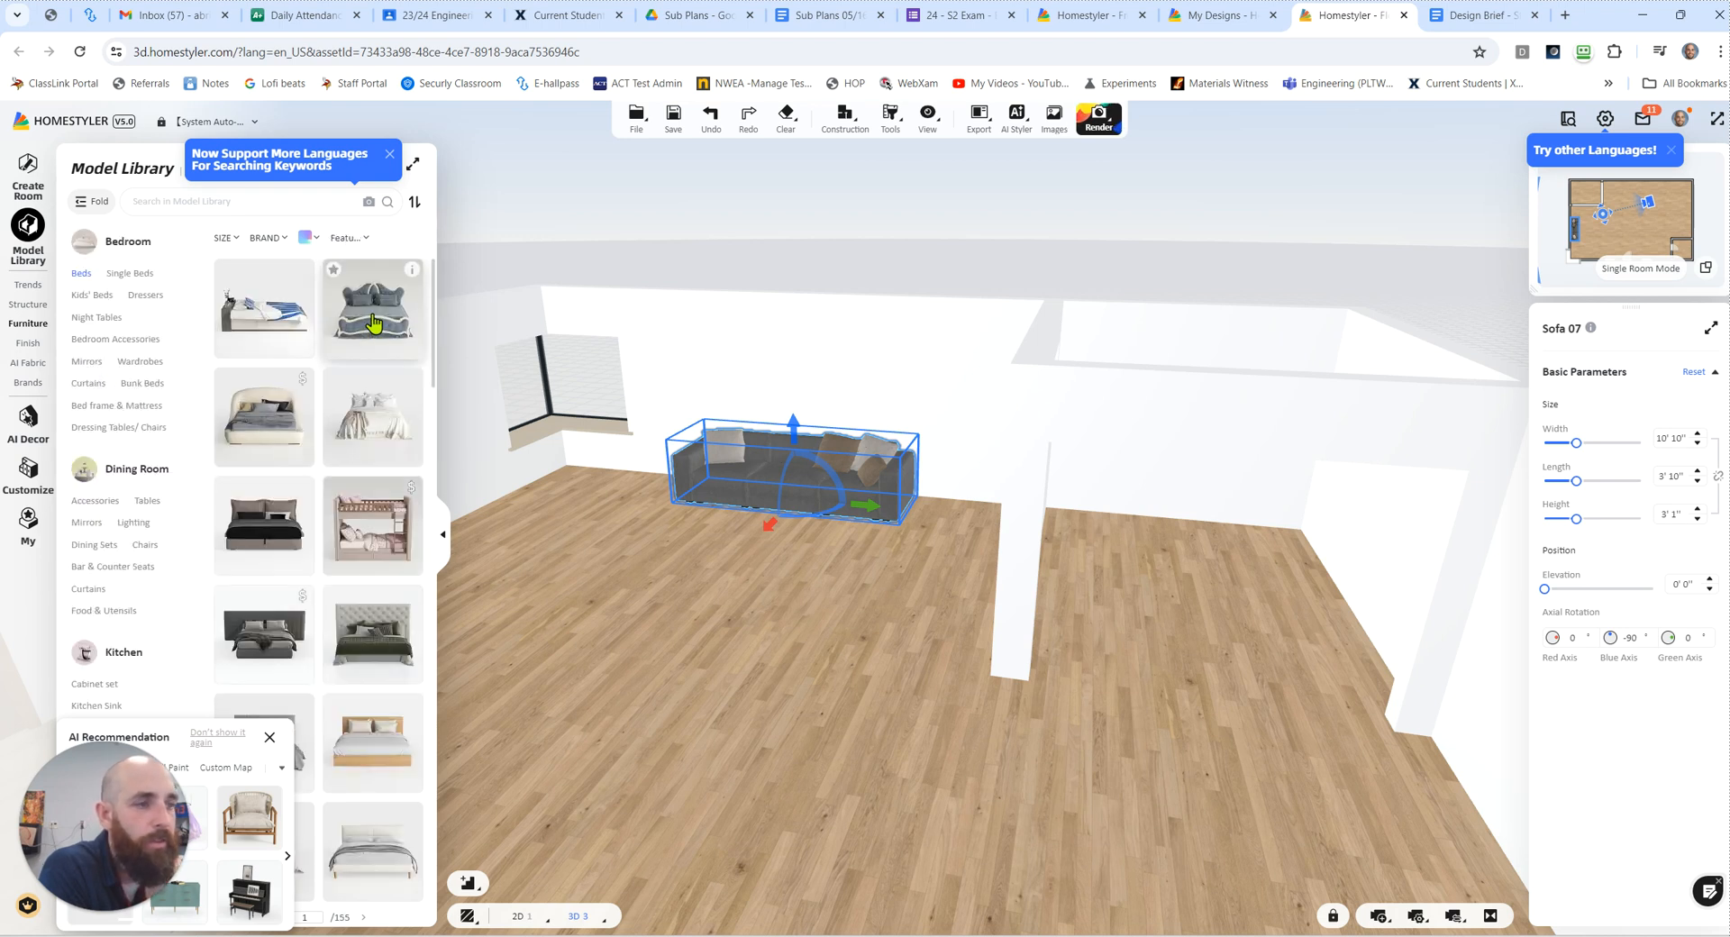
left_click_drag(306, 541, 671, 702)
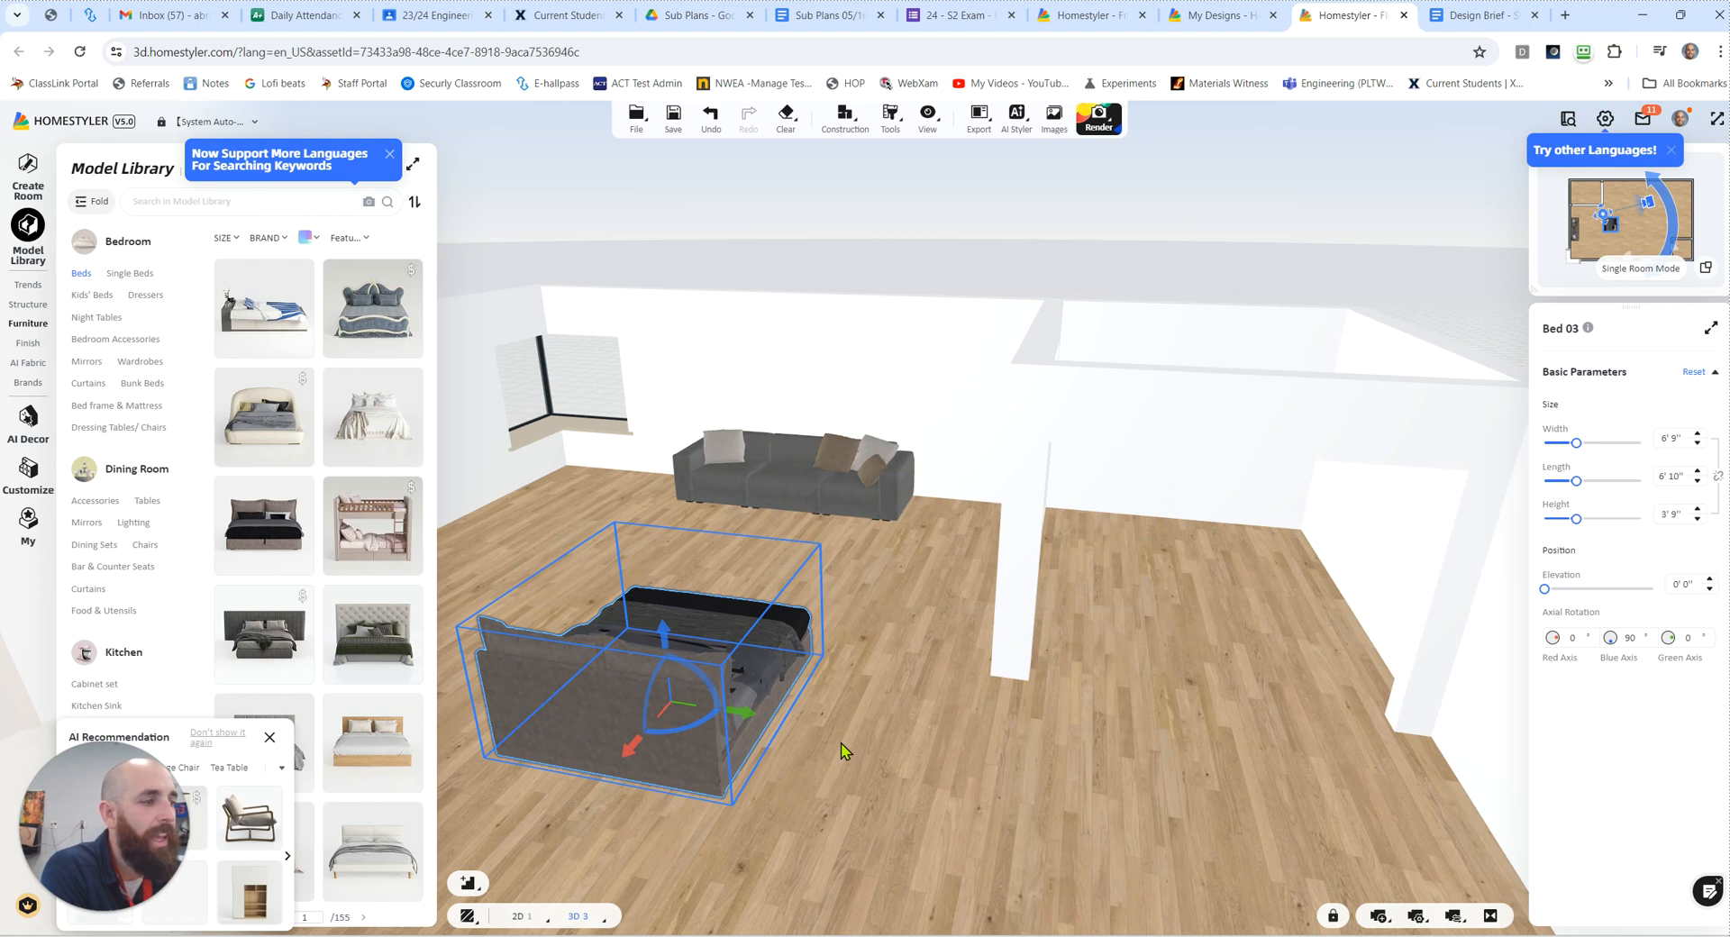
left_click(840, 742)
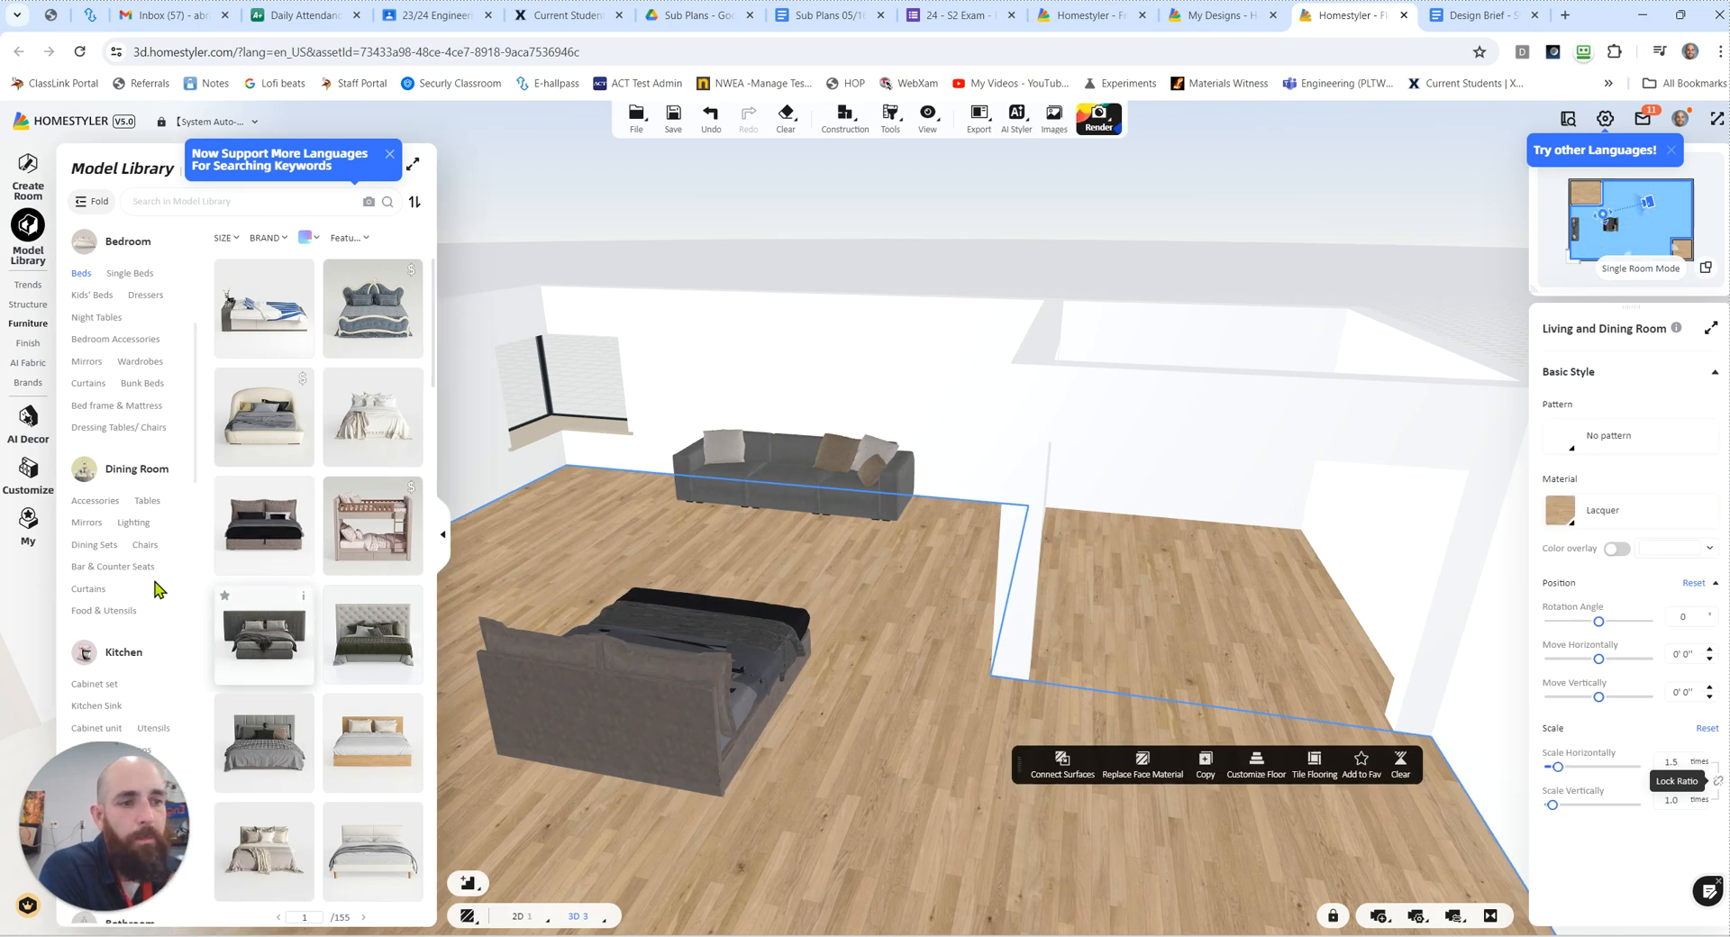
Step: Place the grey L-shaped kitchen cabinet set with sink and stove from the Cabinet set category against the kitchen's outer wall
scroll(153, 577, "down", 3)
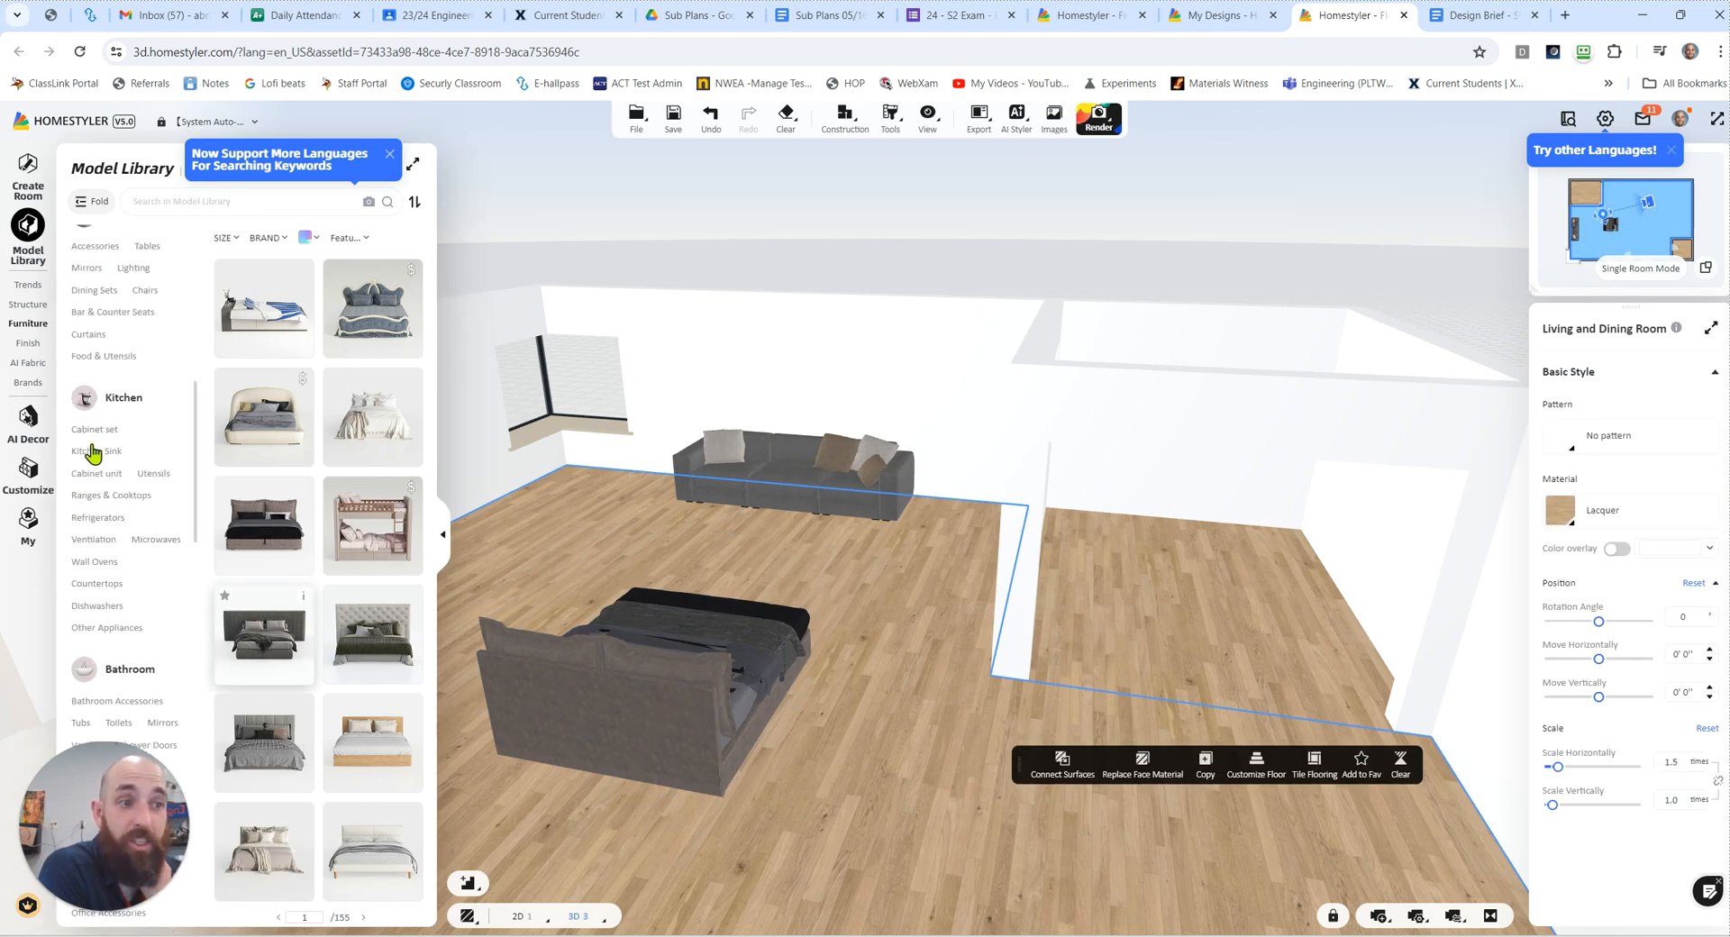
left_click(95, 475)
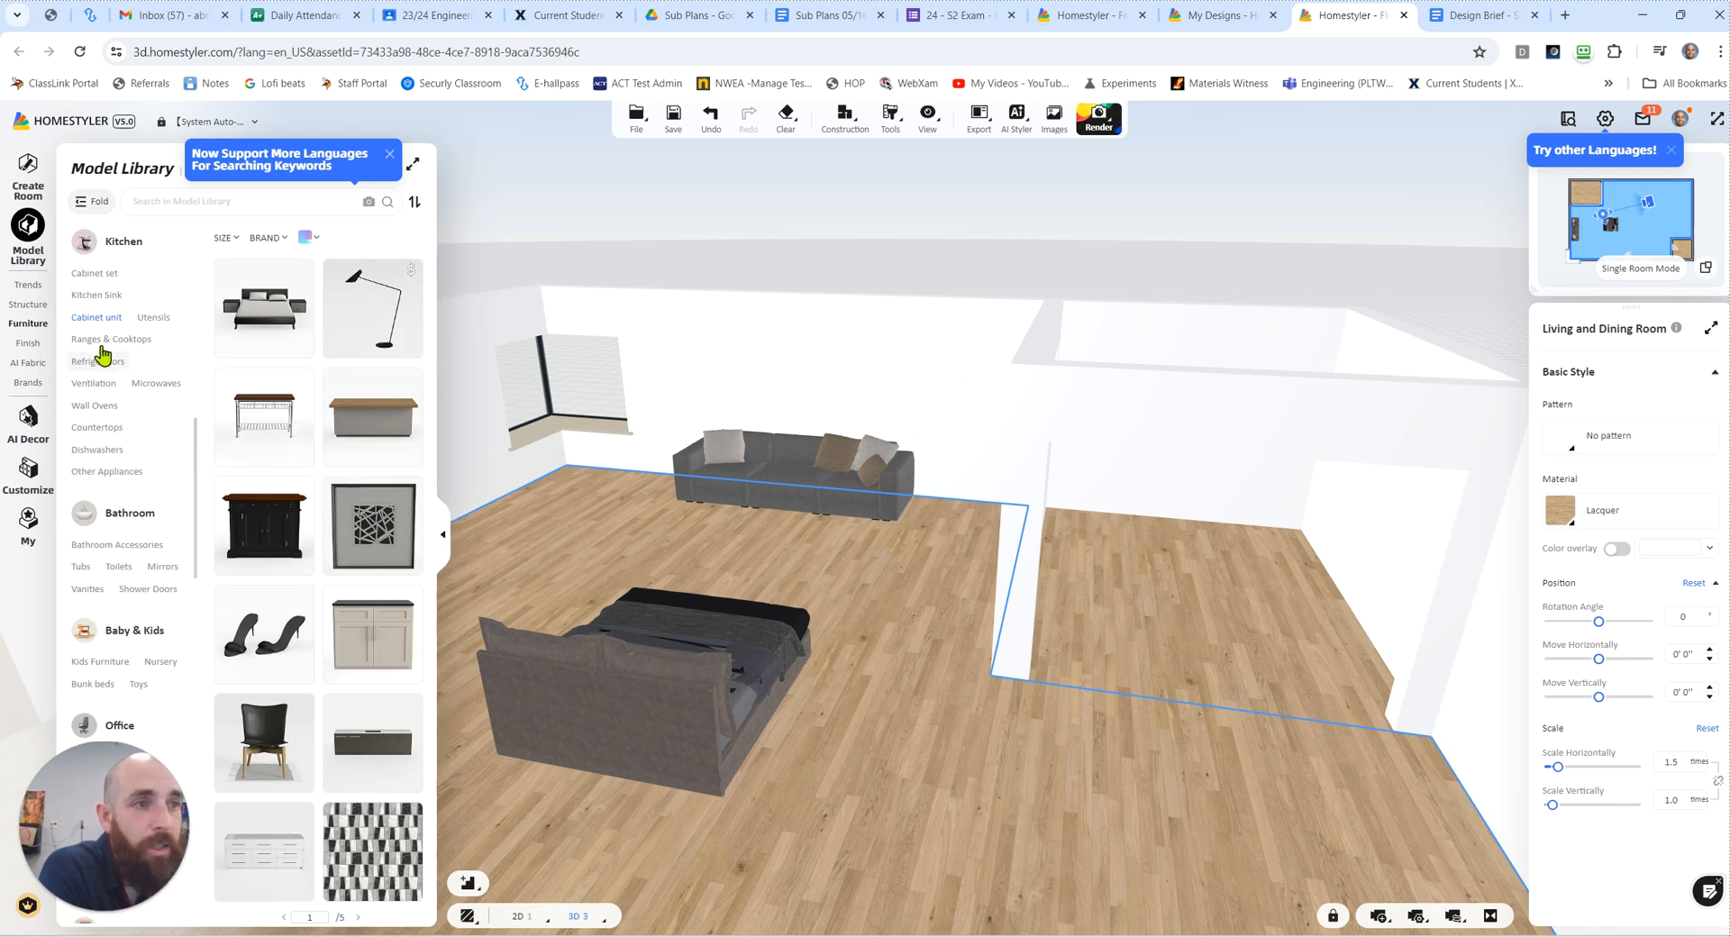
left_click(90, 296)
left_click(94, 273)
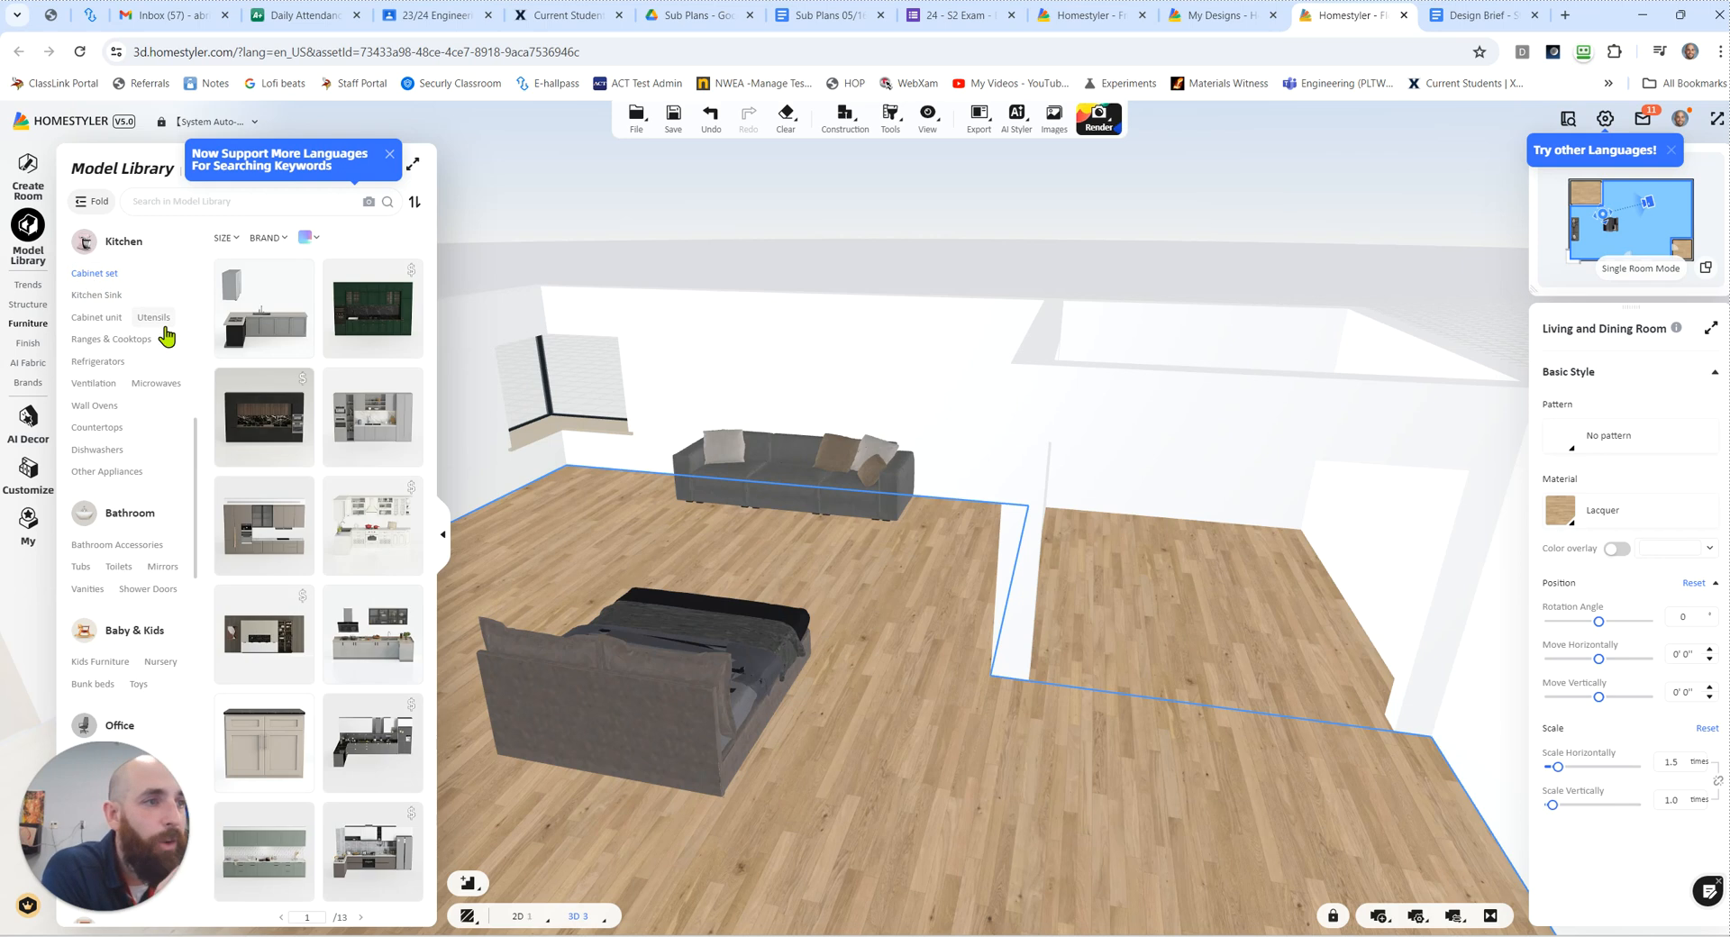
left_click(262, 332)
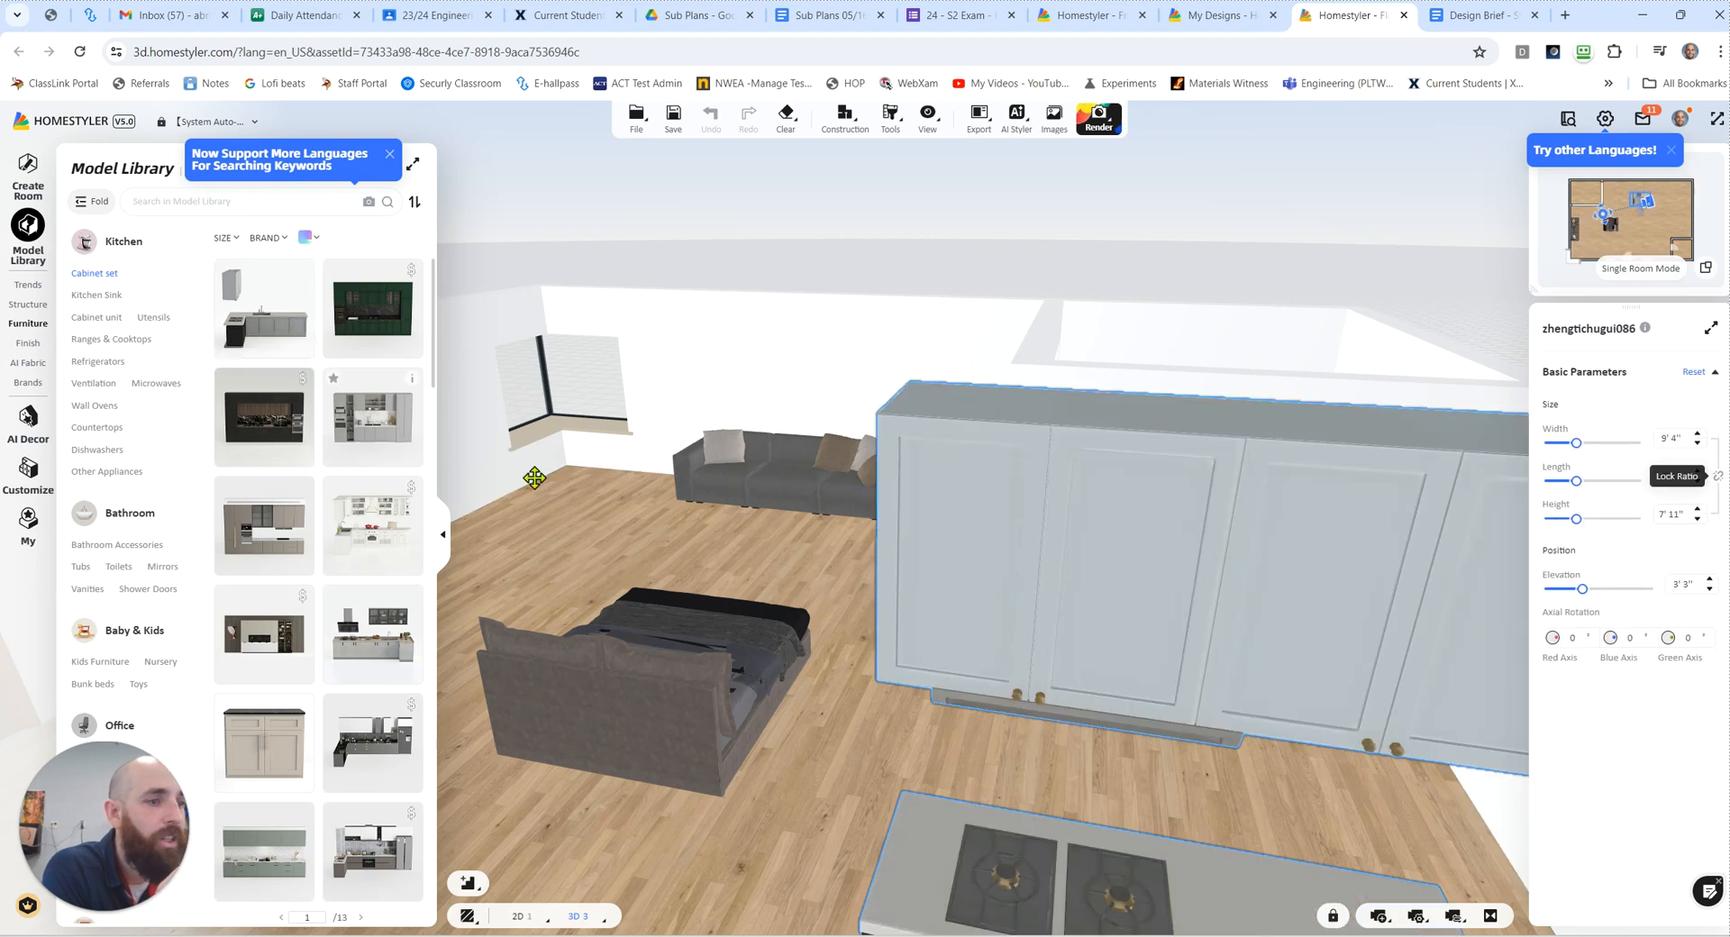
left_click(1221, 537)
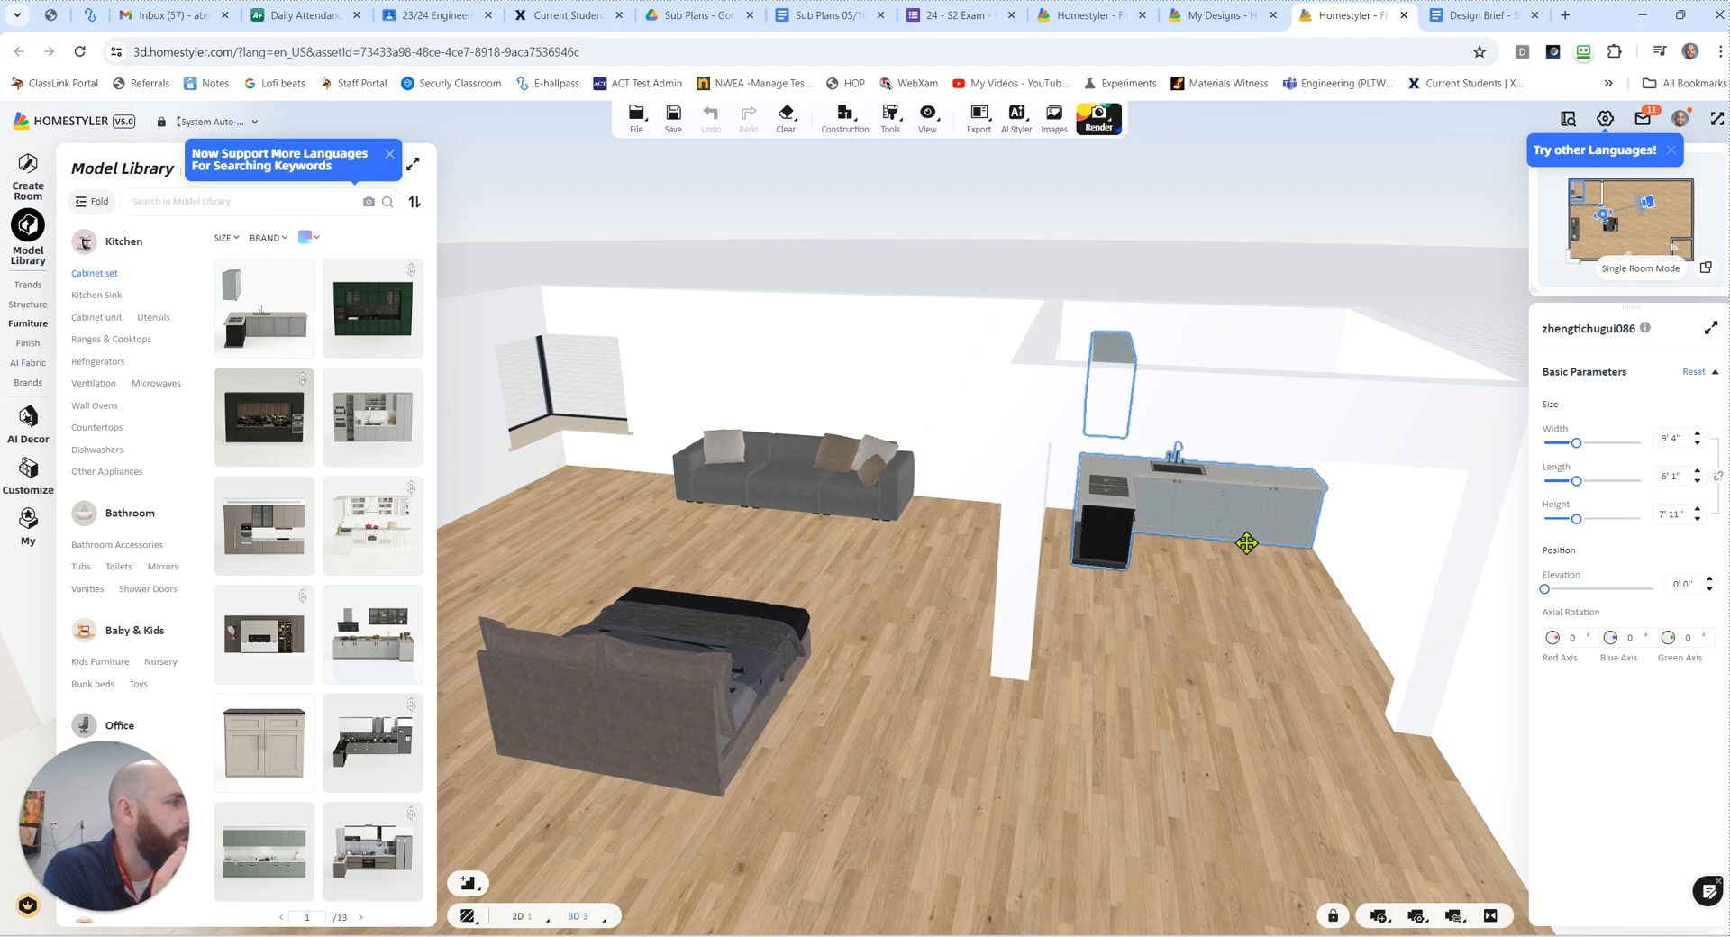
left_click(1250, 563)
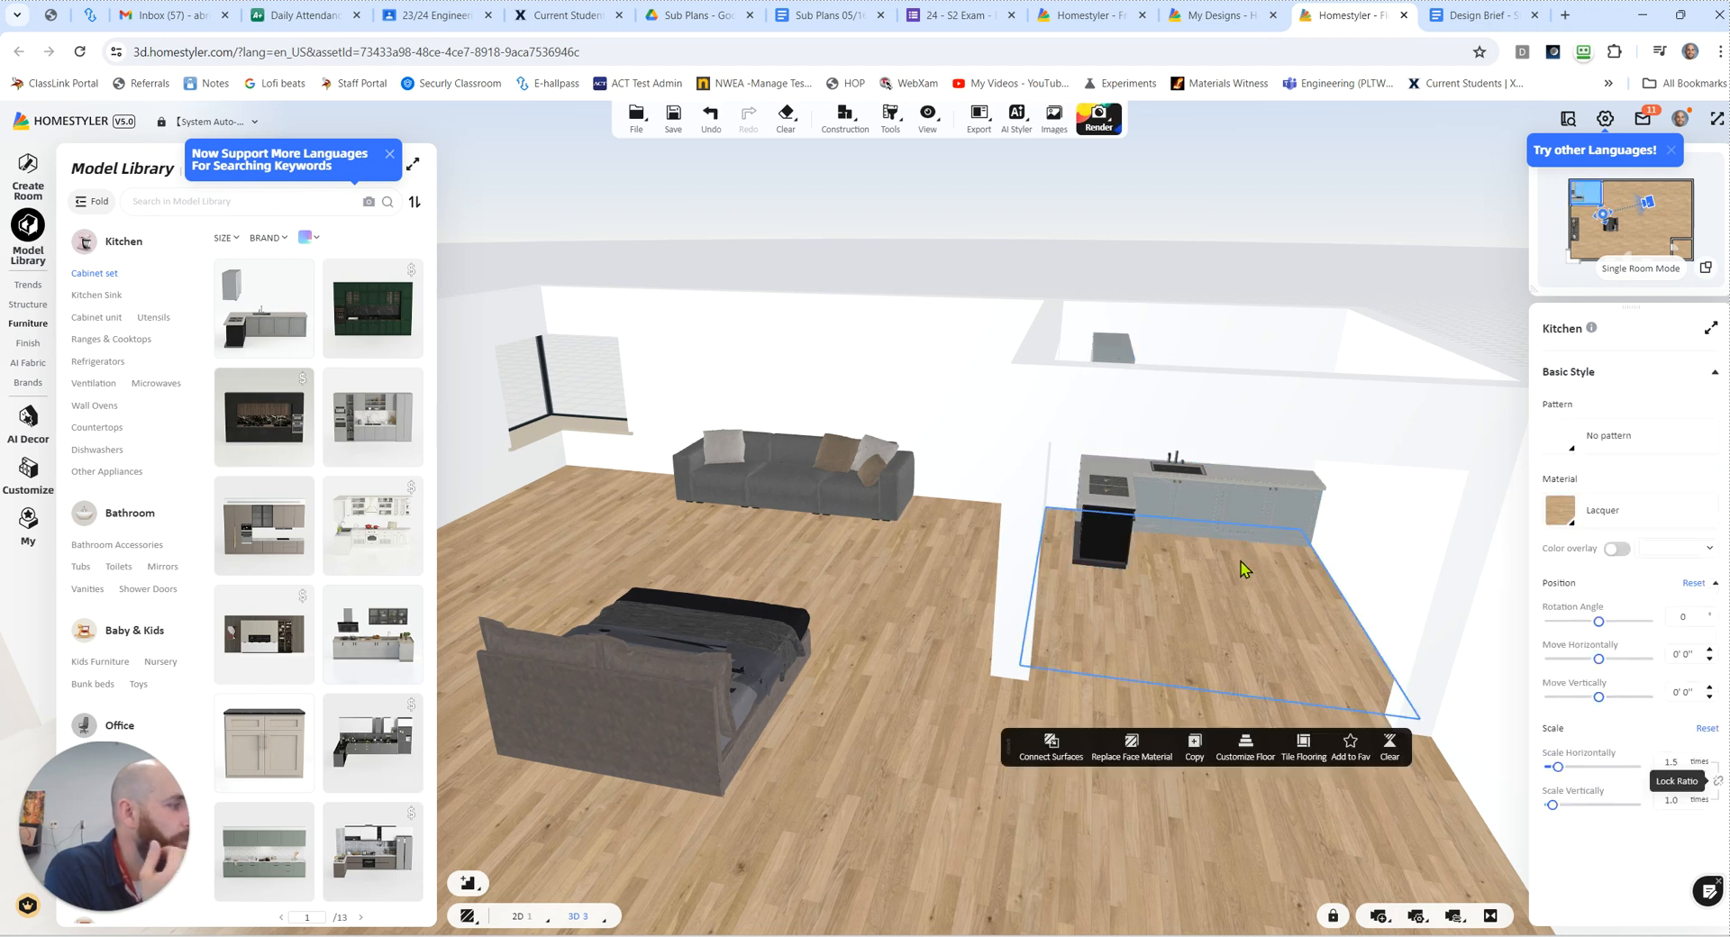
Step: Flip the kitchen cabinet set so its stove leg sits at the opposite end of the sink counter
left_click(1221, 510)
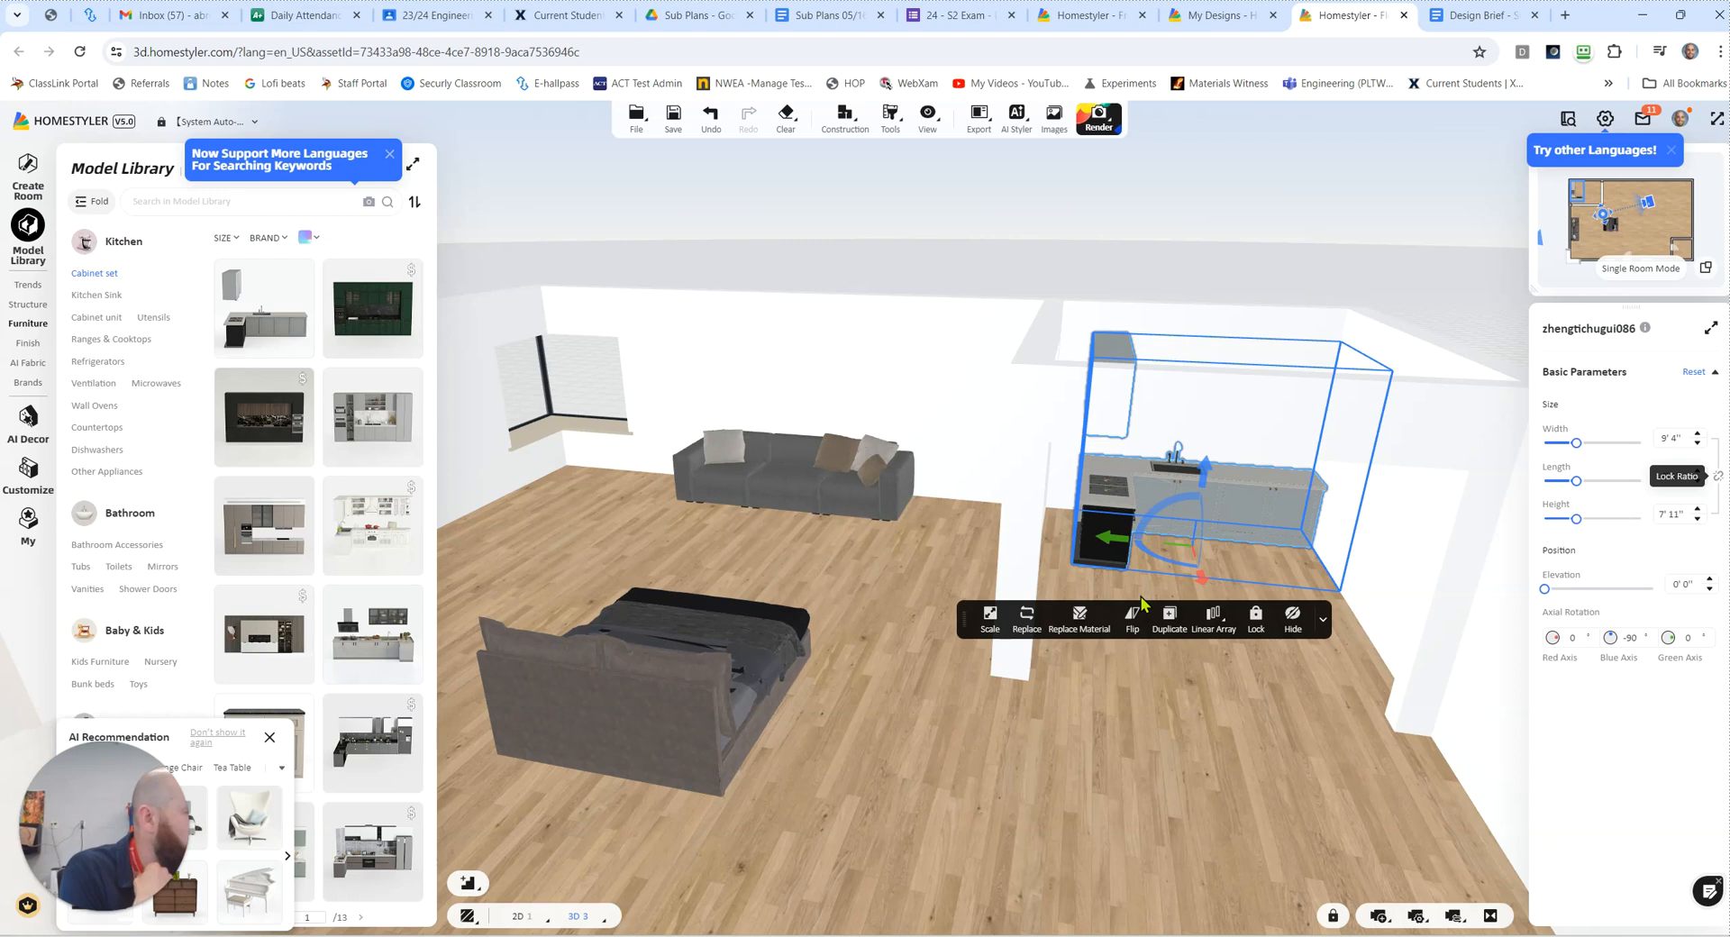
left_click(1133, 618)
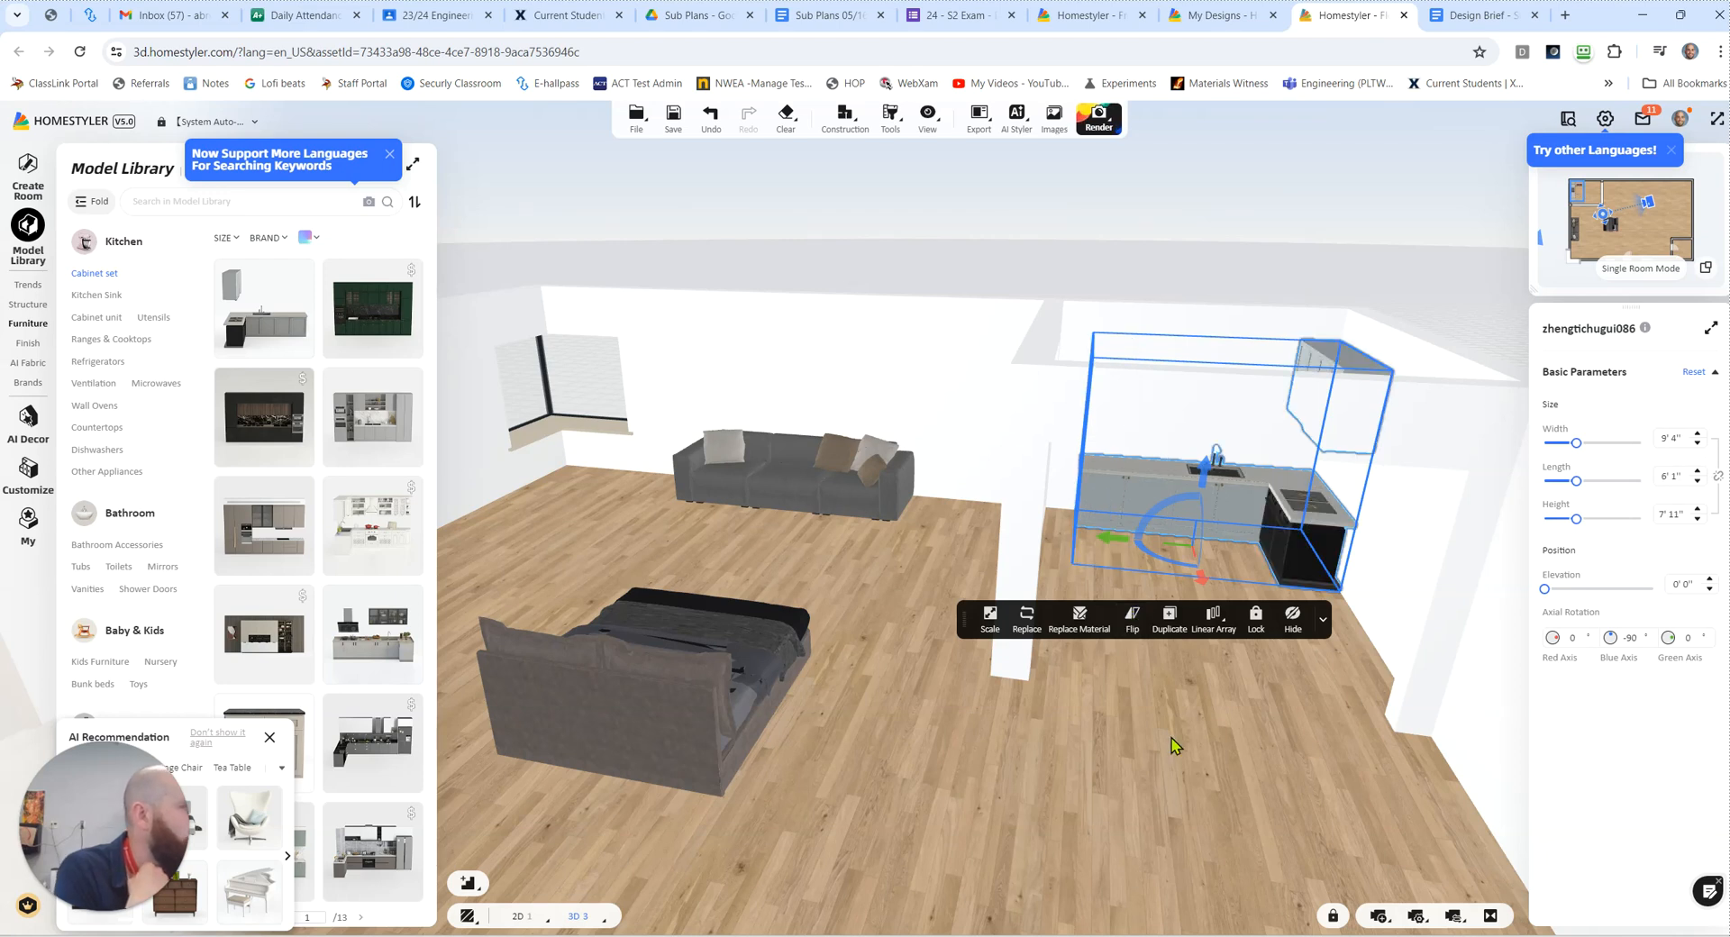
left_click(1188, 773)
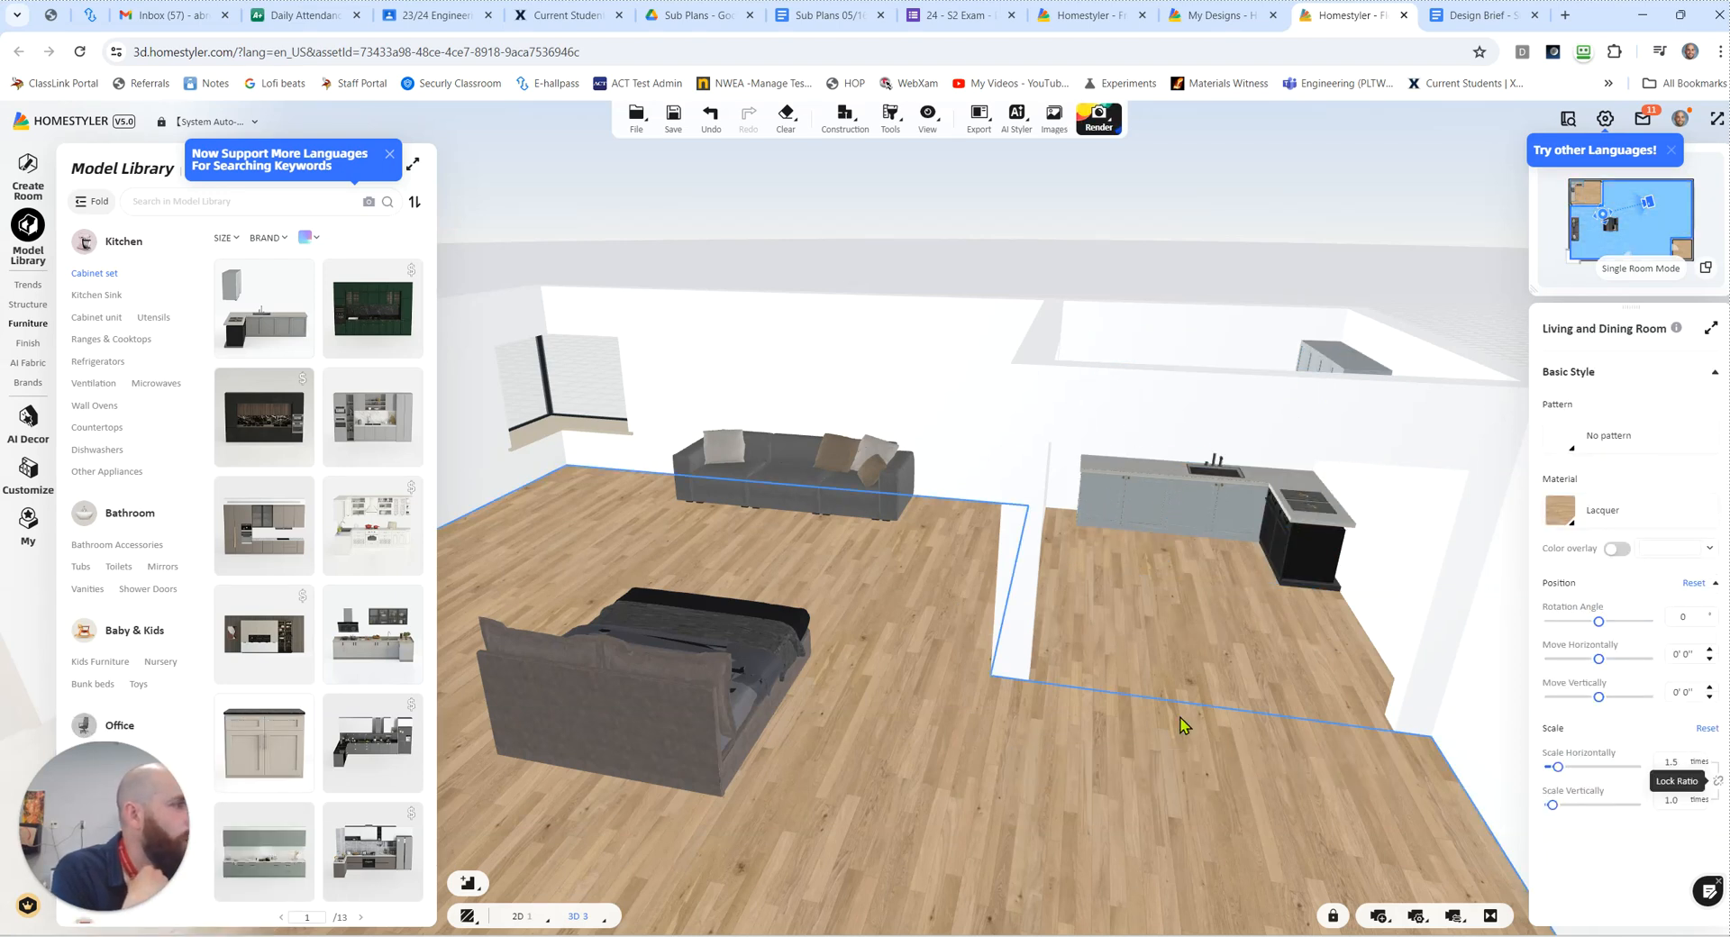
Step: Look at the kitchen through the pass-through in 3D, then show the floor plan in the large 2D view with nothing selected
left_click(1263, 606)
left_click_drag(955, 620, 1255, 666)
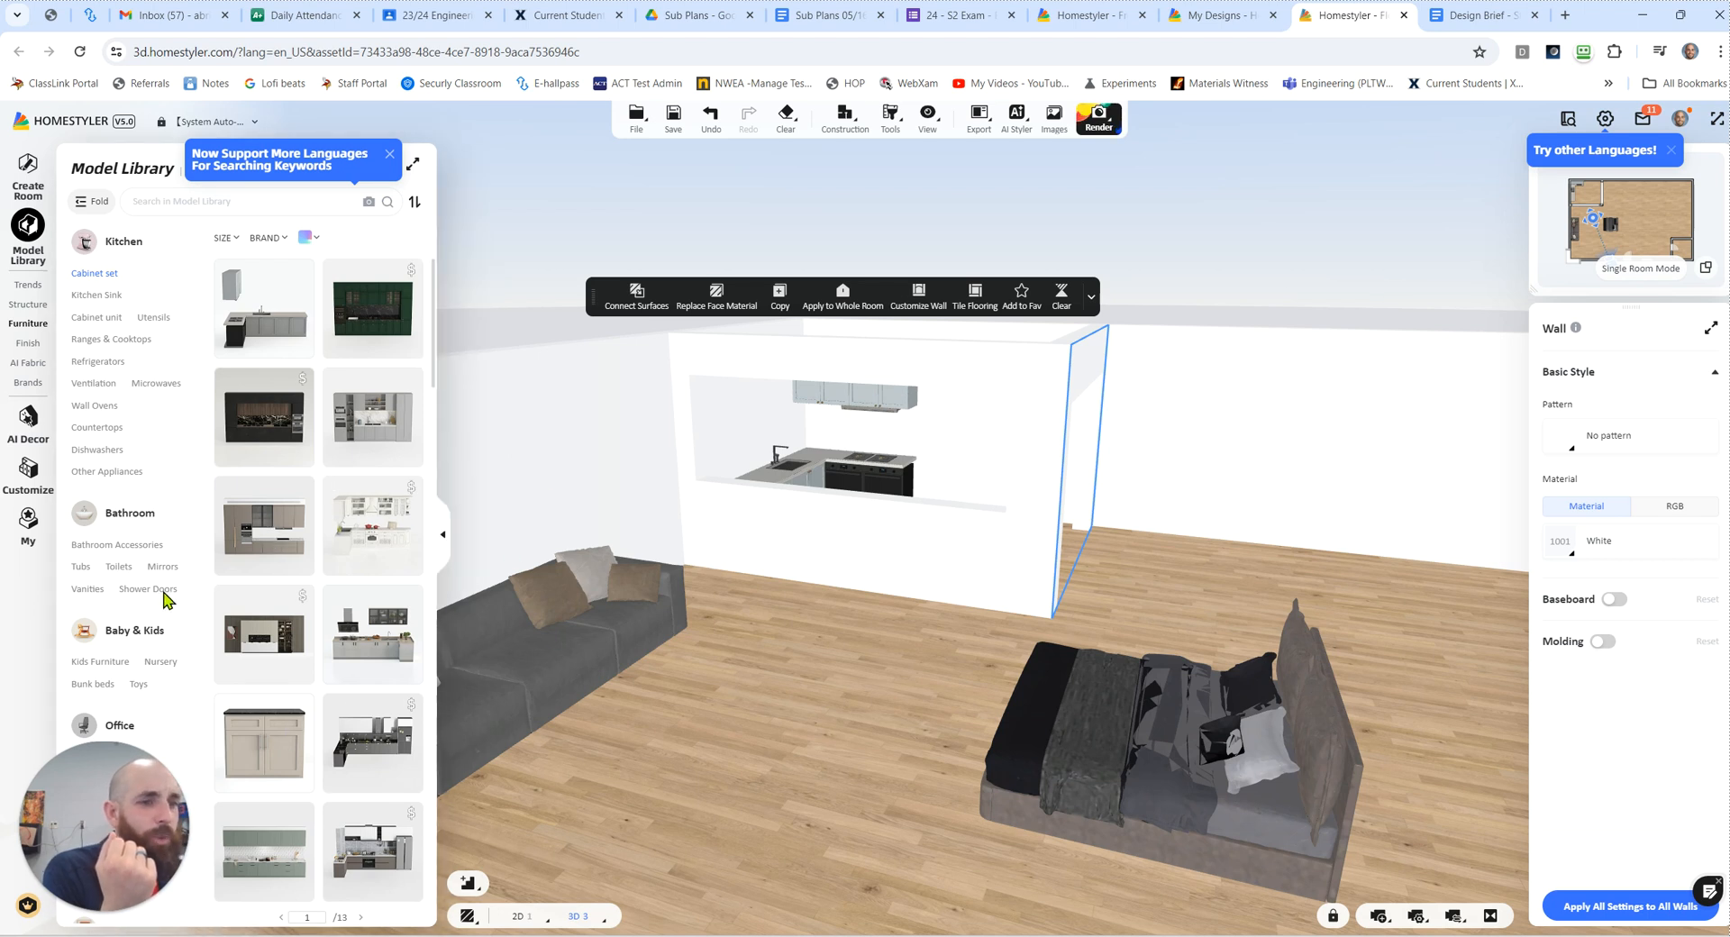
scroll(165, 599, "down", 5)
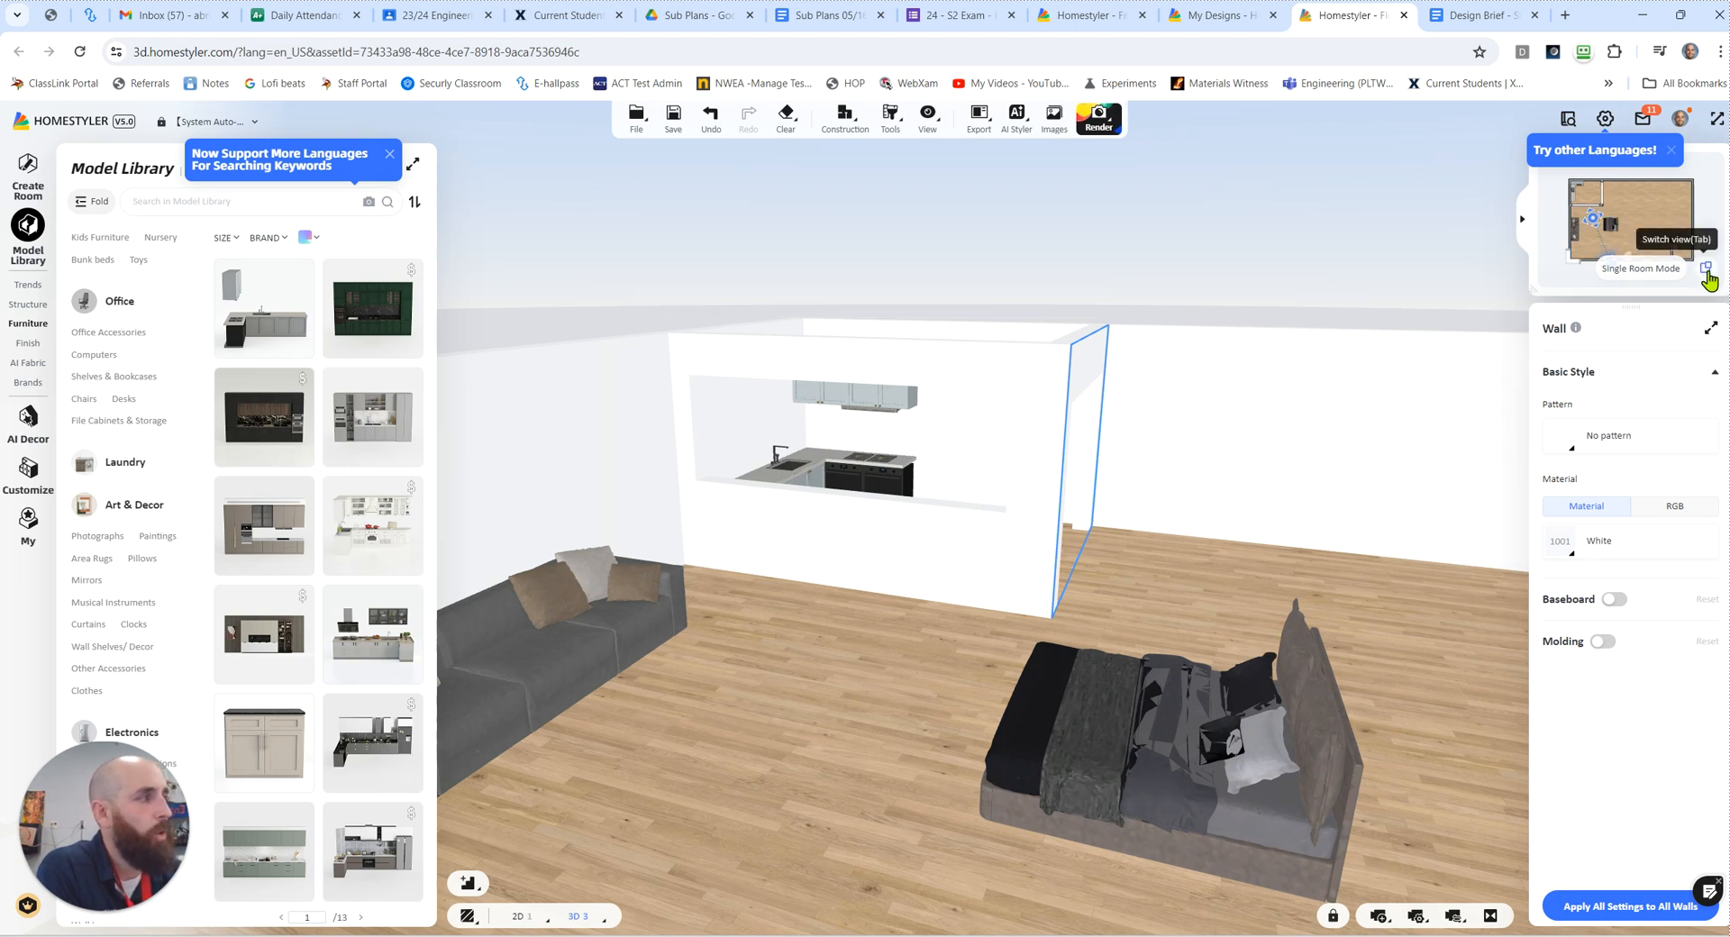
left_click(1707, 269)
left_click_drag(1344, 320, 1415, 314)
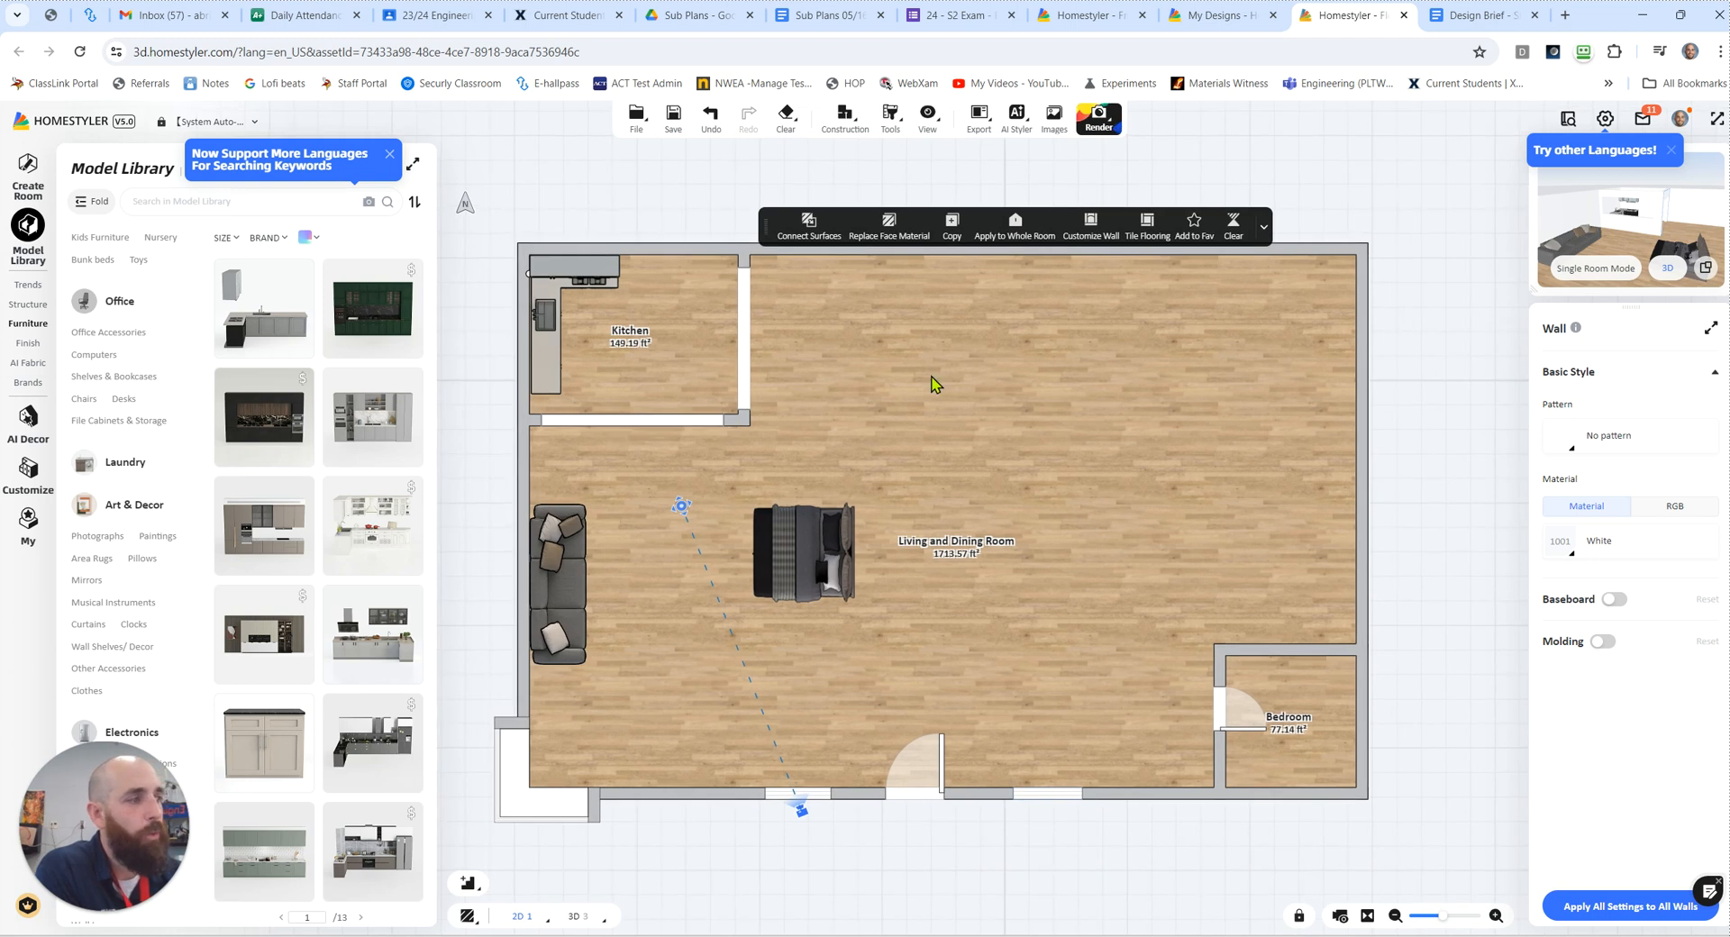
left_click(561, 335)
left_click(1203, 190)
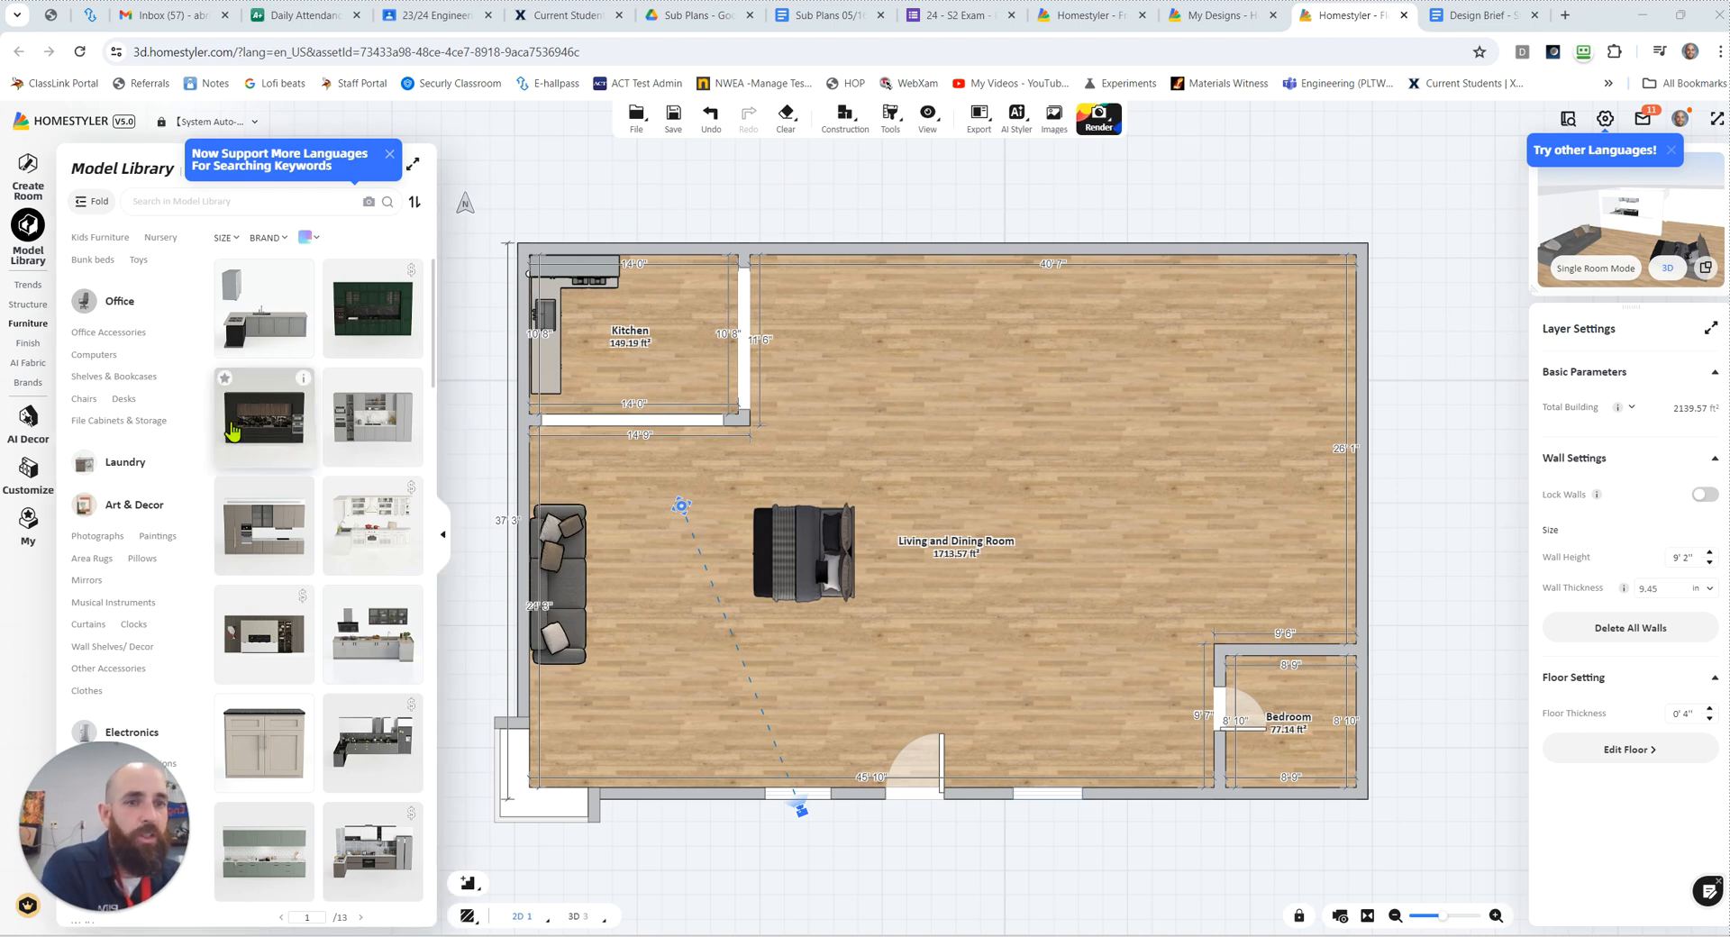
Step: Capture the whole dimensioned floor plan with Snipping Tool, then close the capture without saving it
left_click_drag(0, 631, 863, 378)
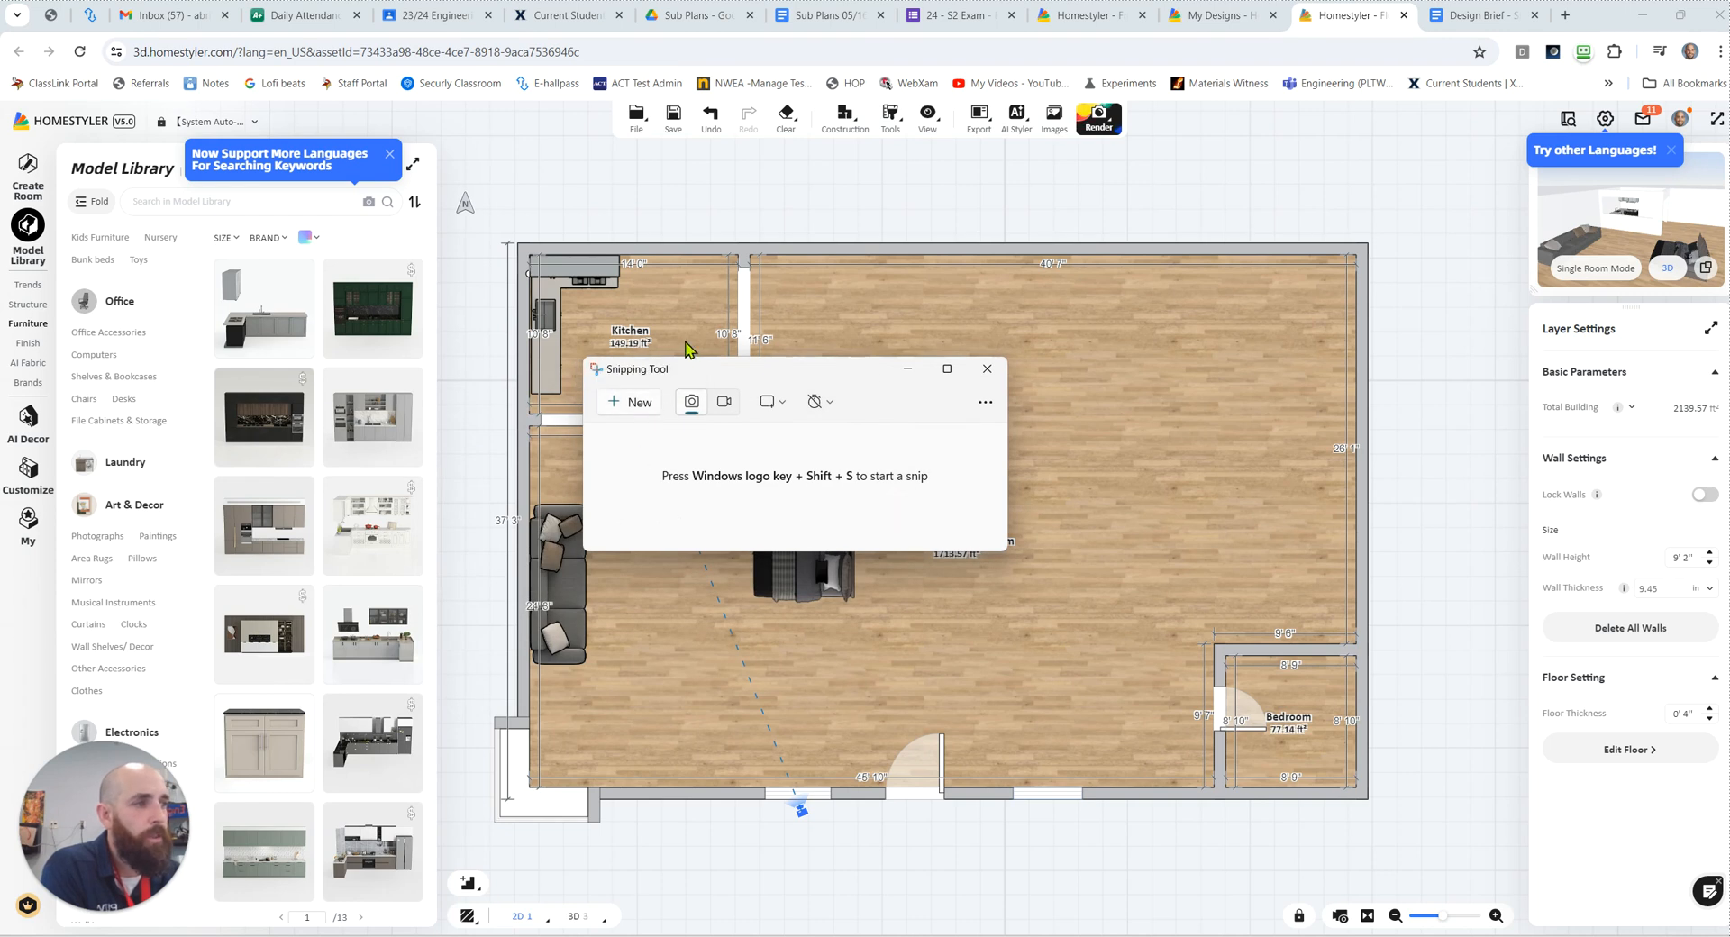
left_click(642, 407)
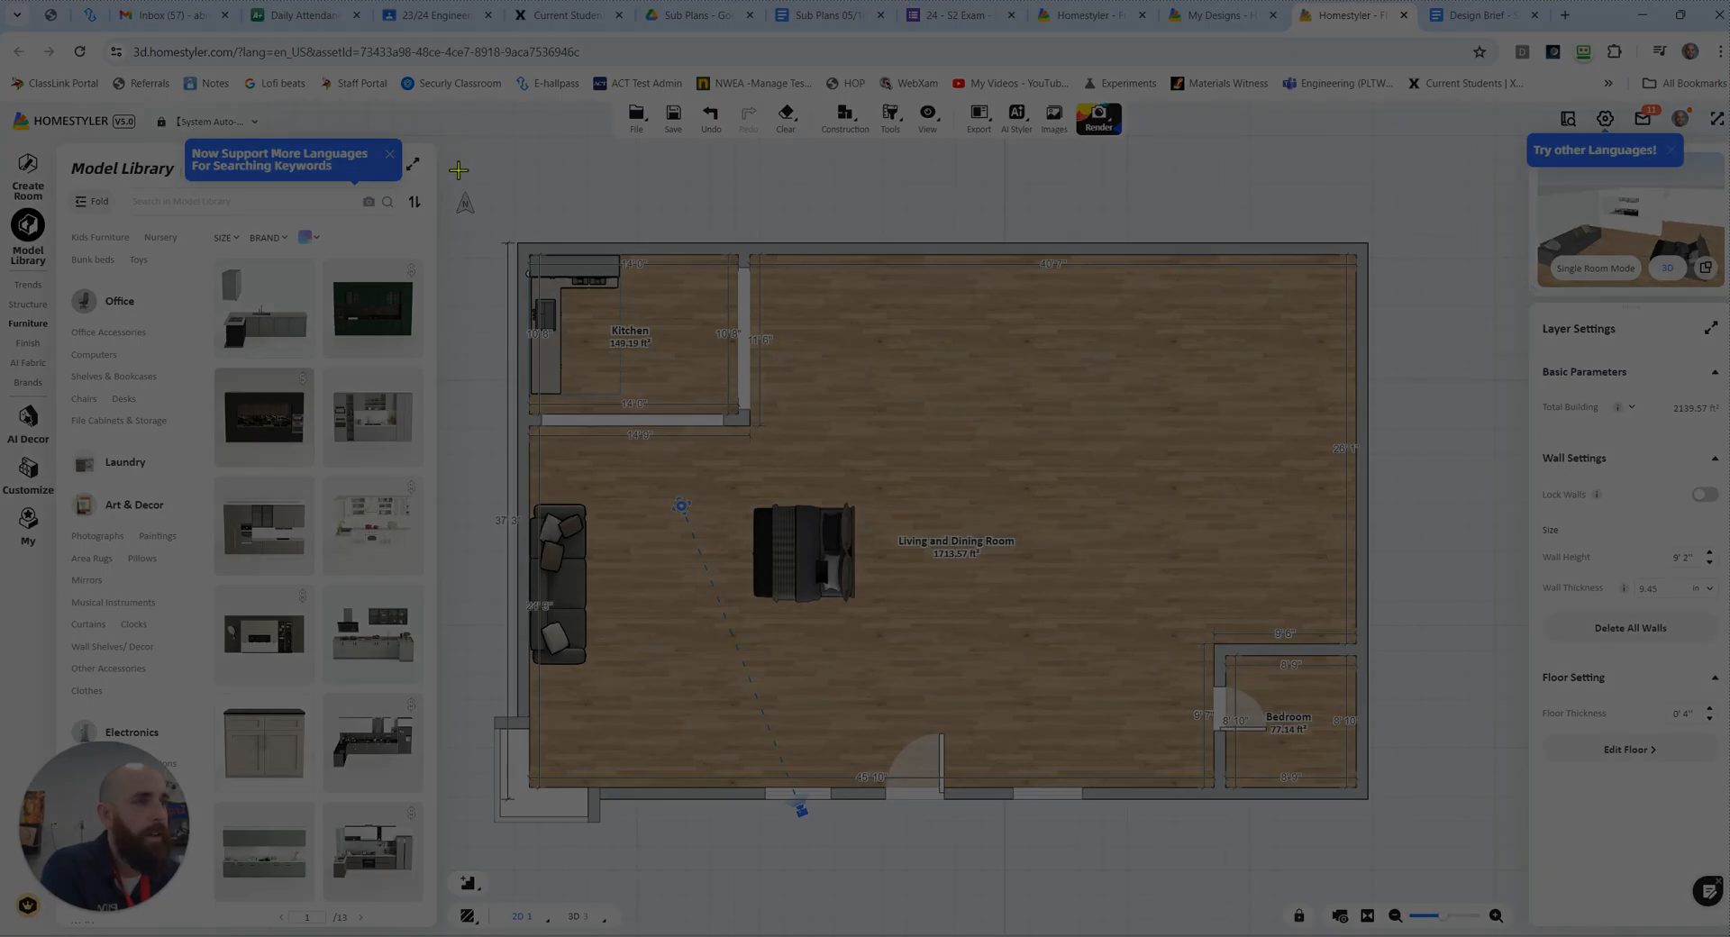
left_click_drag(475, 198, 1412, 857)
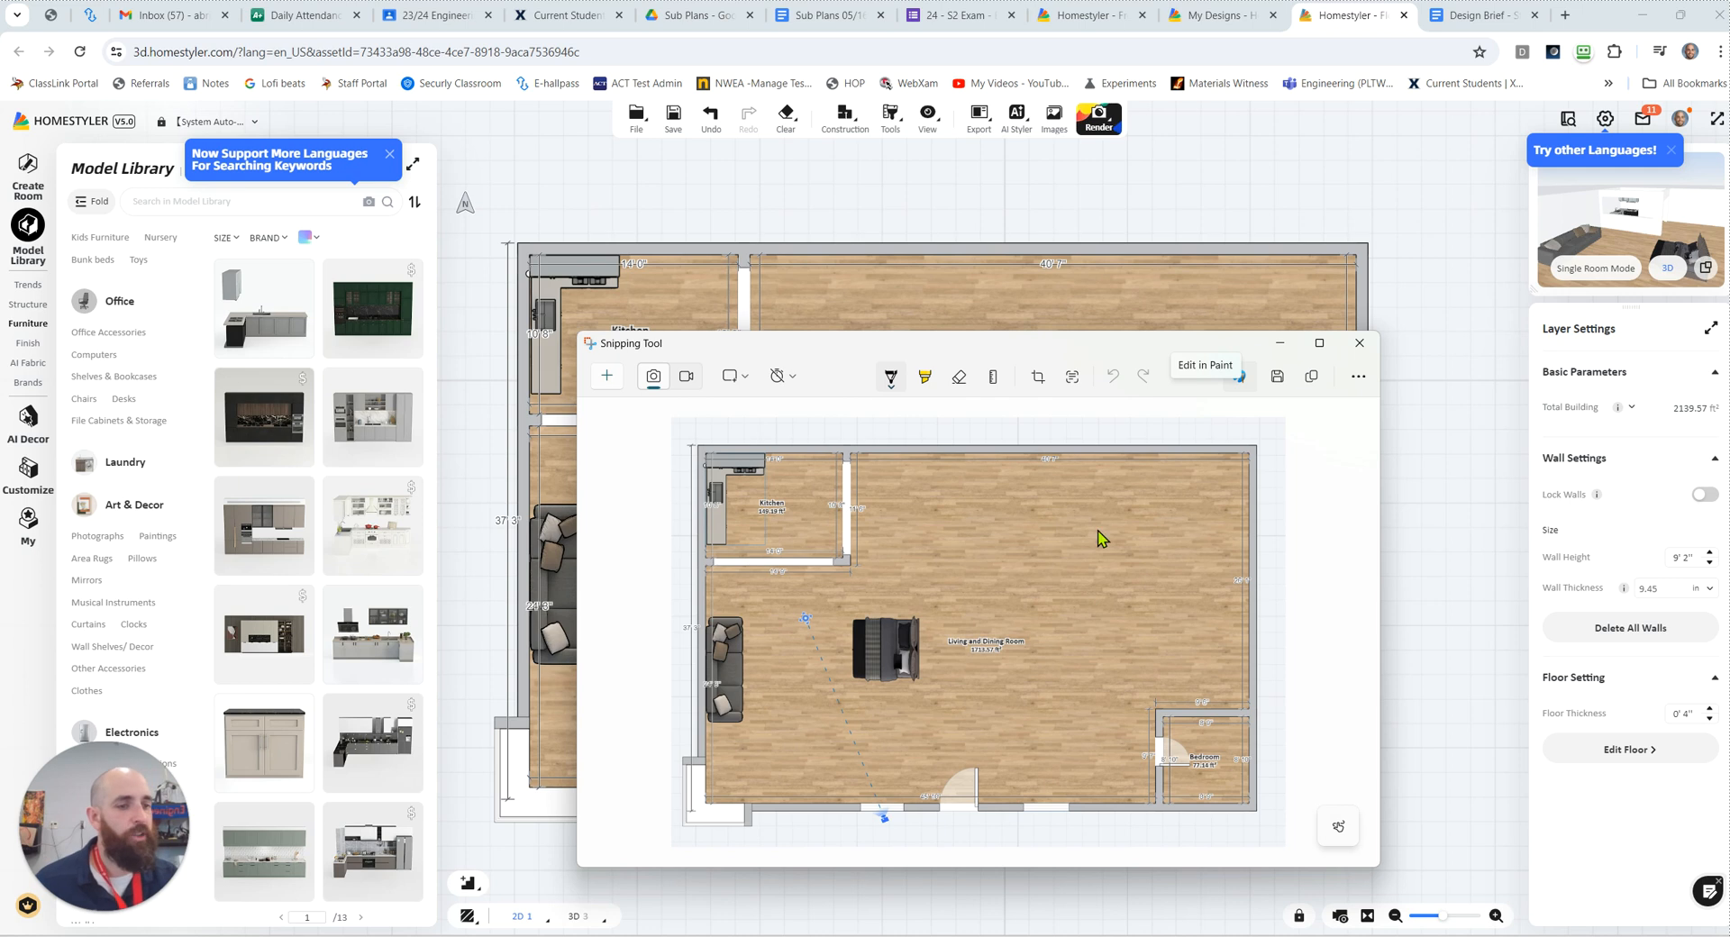
left_click(1277, 375)
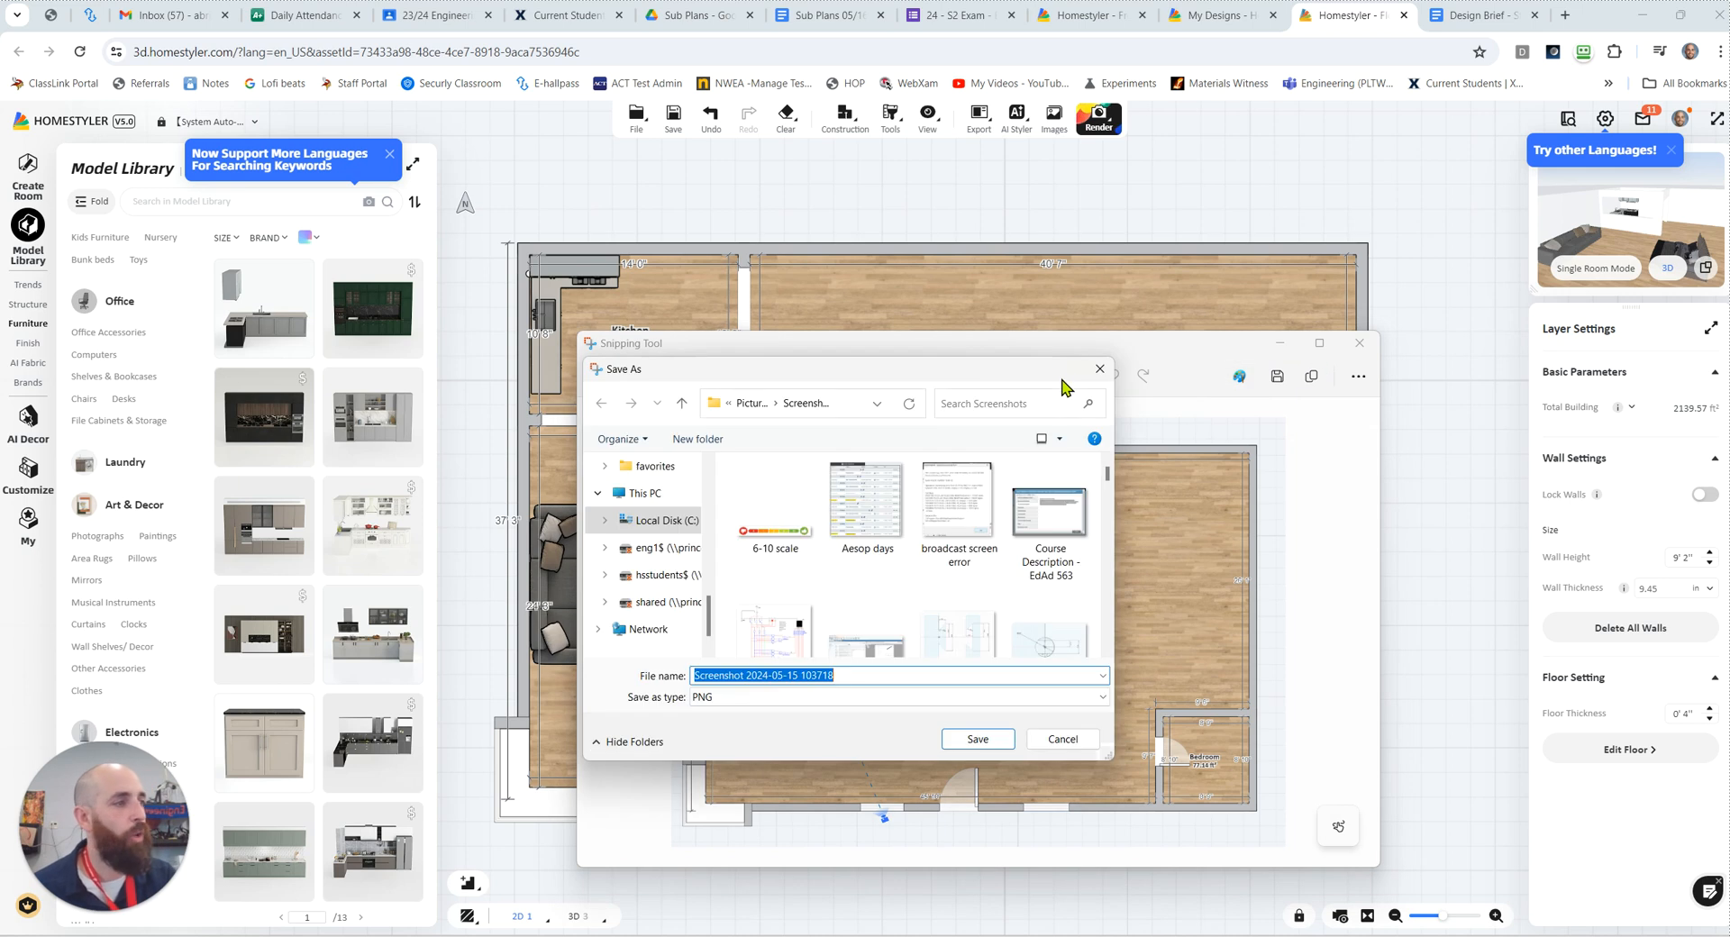
left_click(1099, 369)
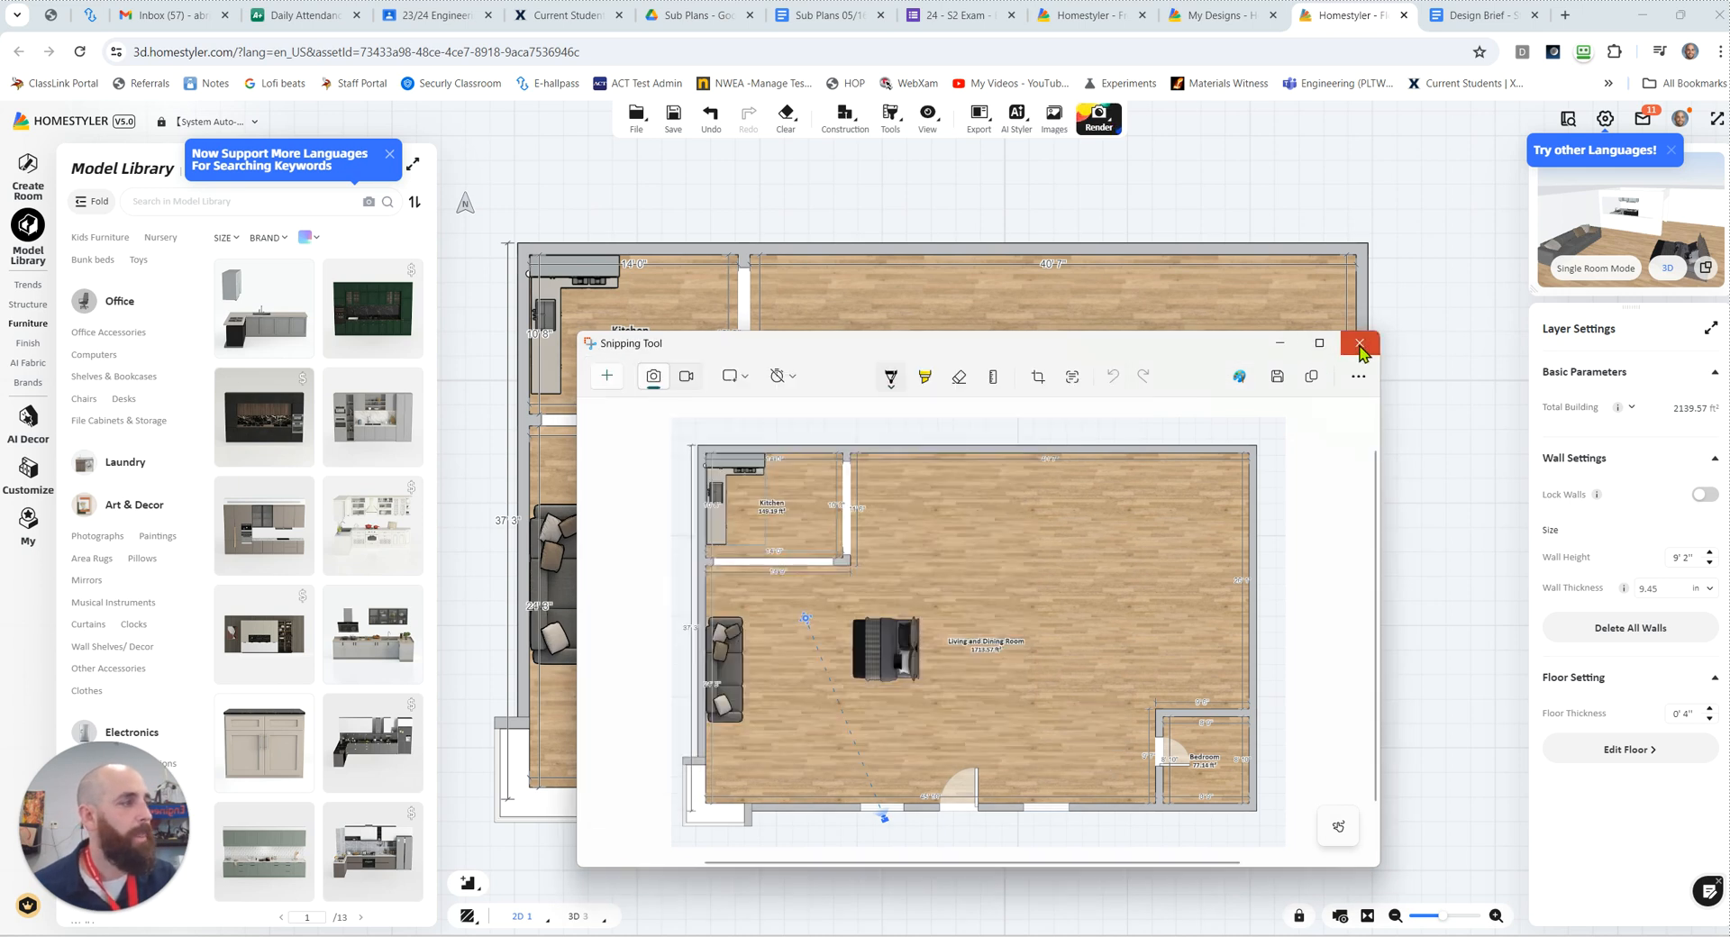
left_click(1361, 346)
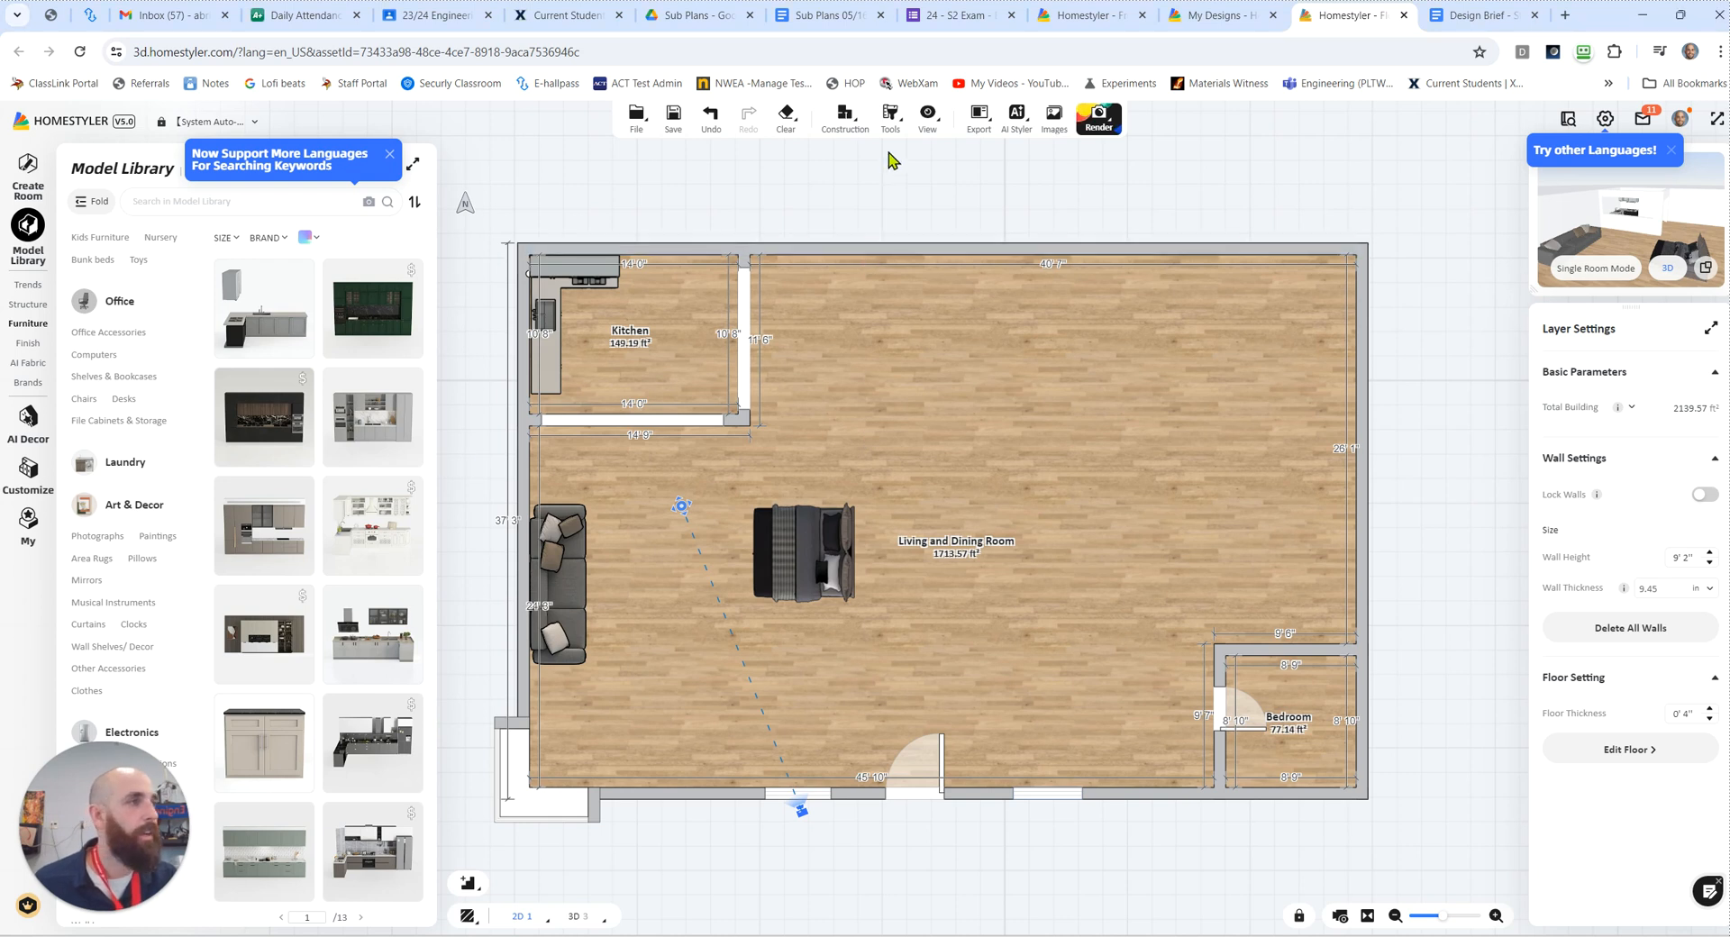
Step: Export the 2D floor plan as a PNG image
mouse_move(992, 133)
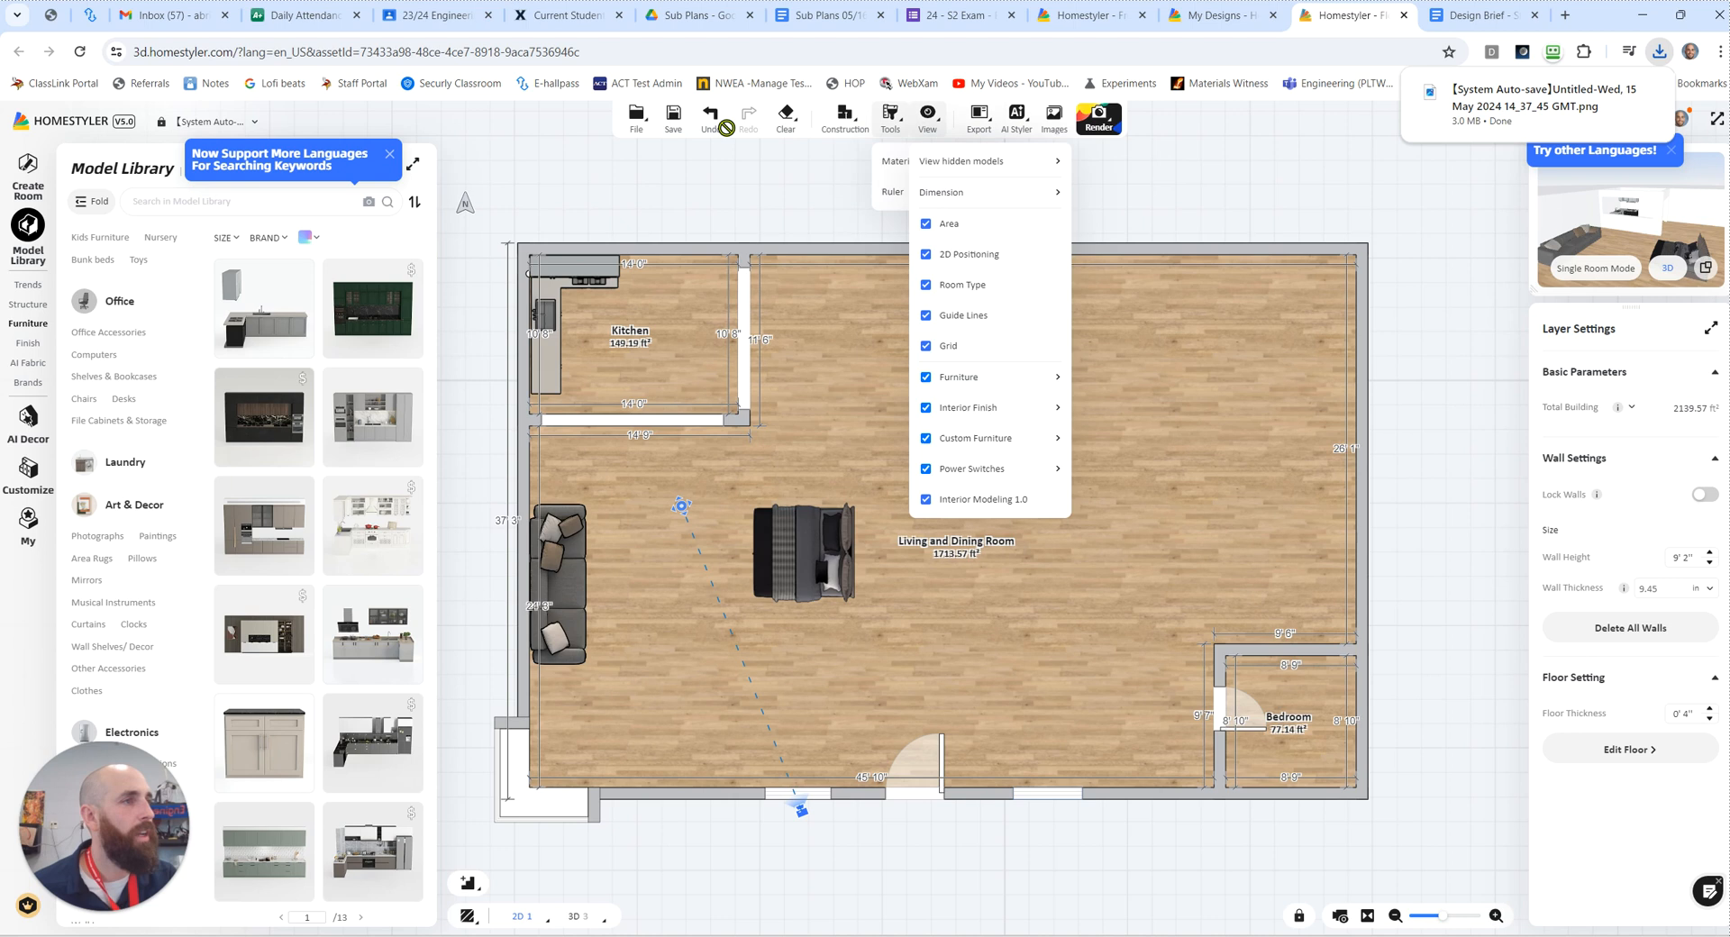
Step: Save the design, then open the exported floor plan PNG from the browser's recent downloads
left_click(676, 119)
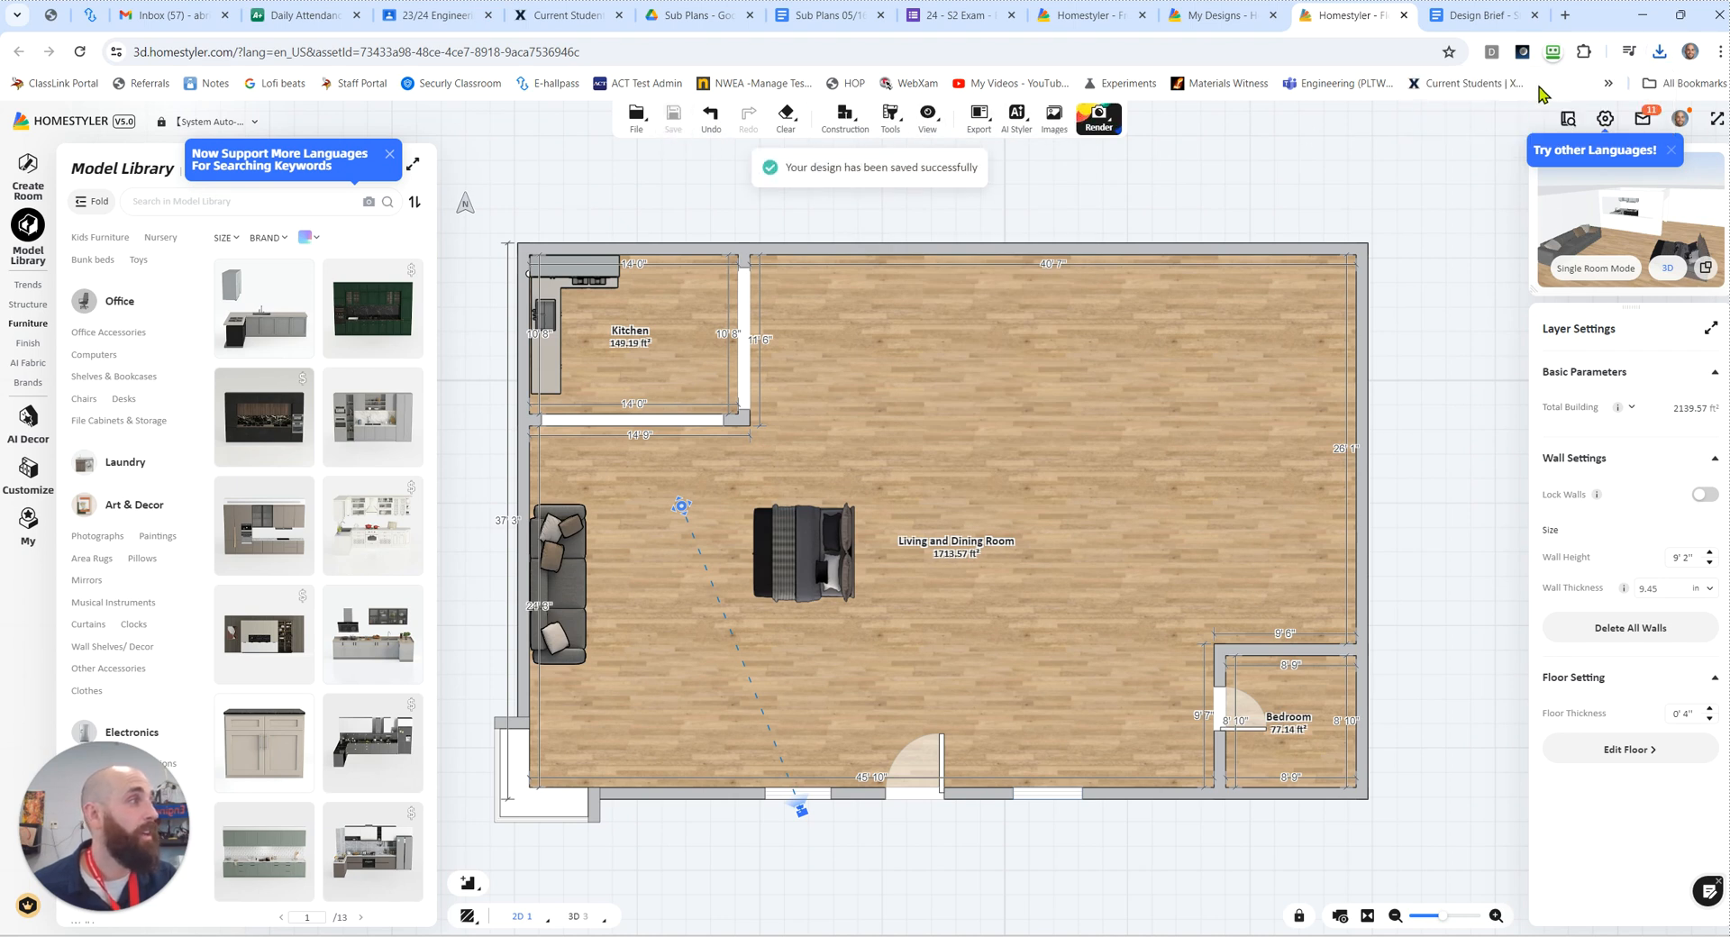
left_click(1659, 52)
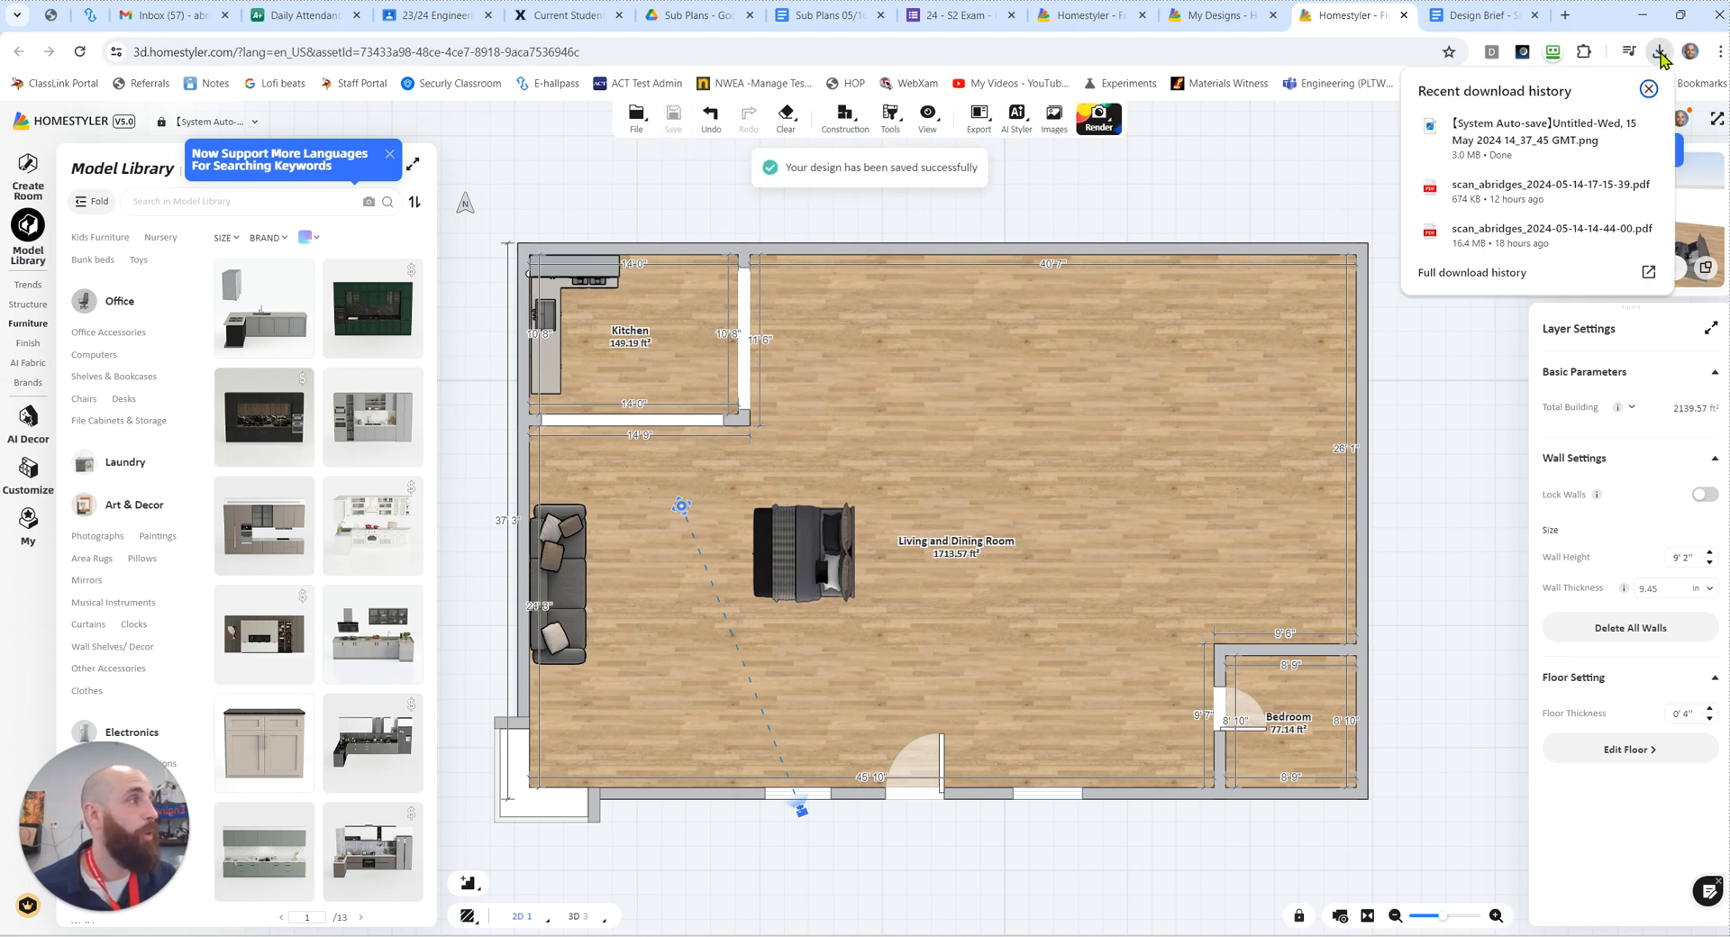
left_click(1496, 136)
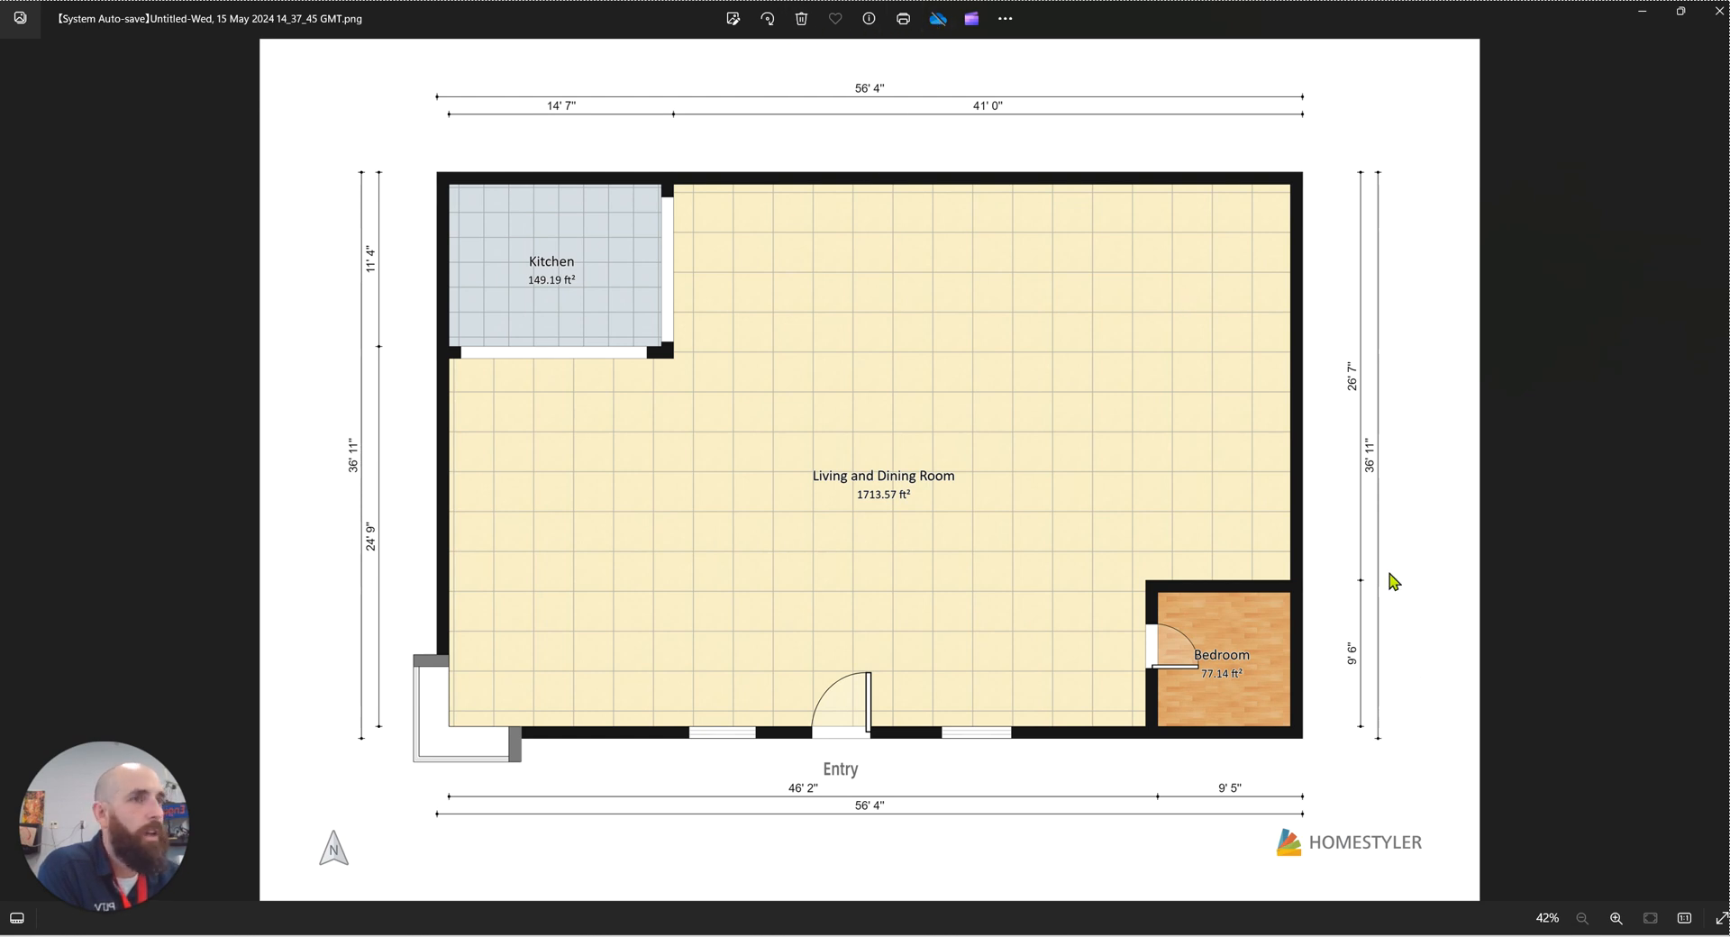
Step: Start saving a copy of the exported floor plan image, cancel it, and close the image viewer
right_click(795, 281)
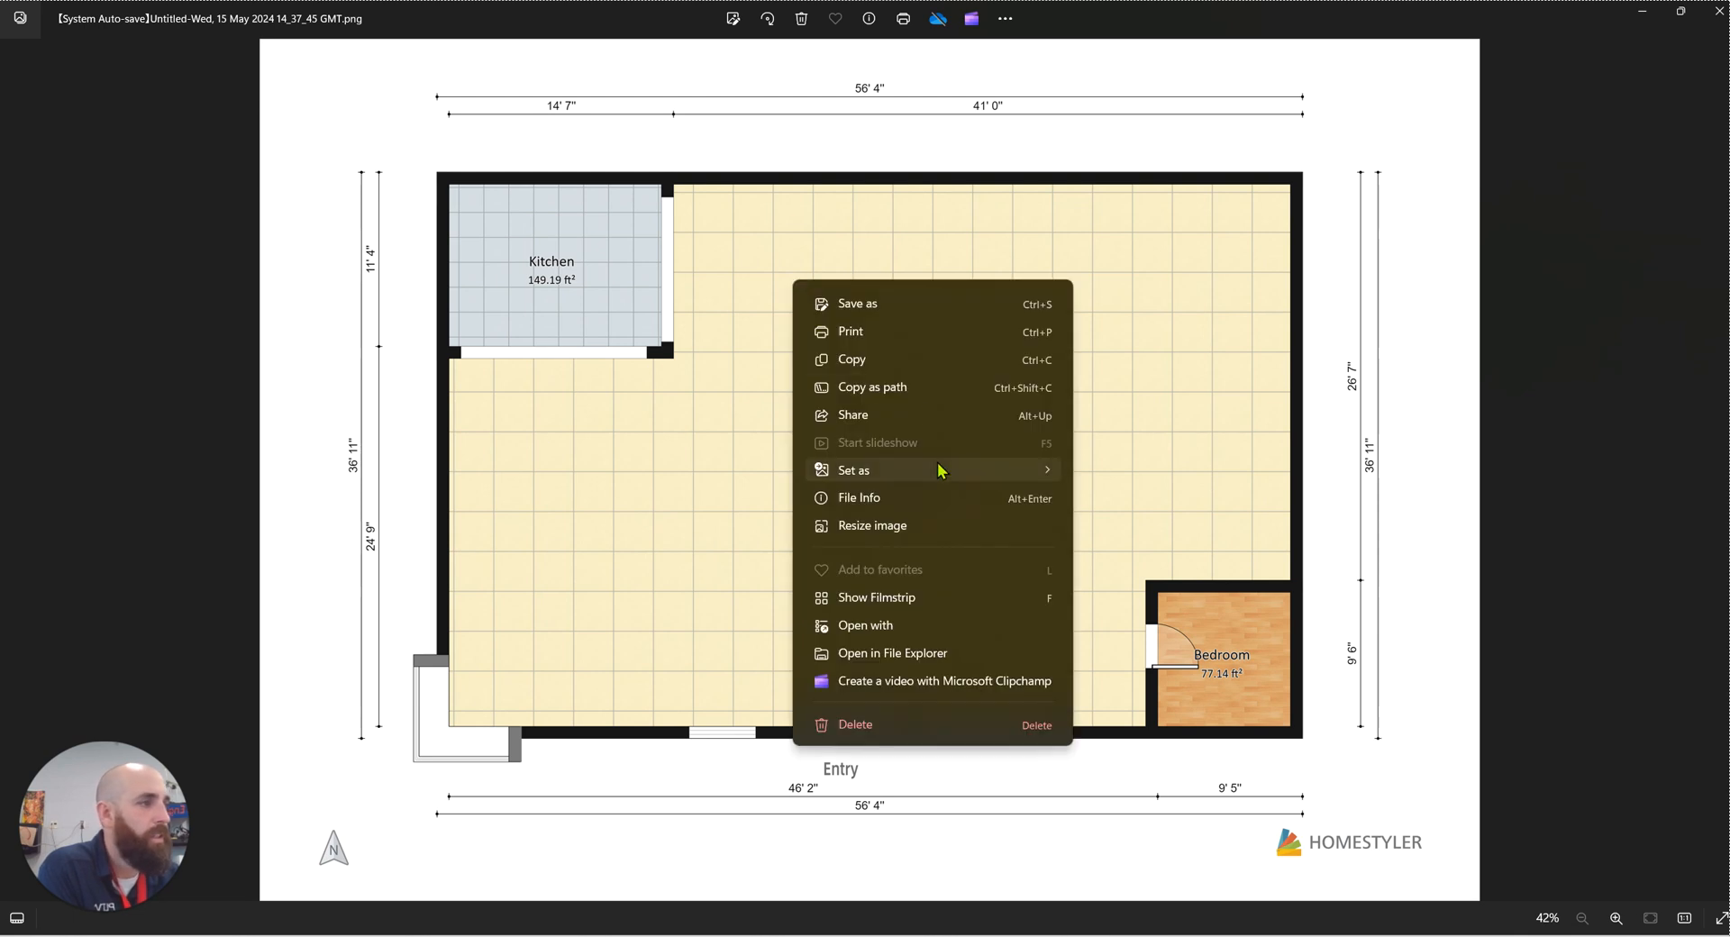
left_click(916, 297)
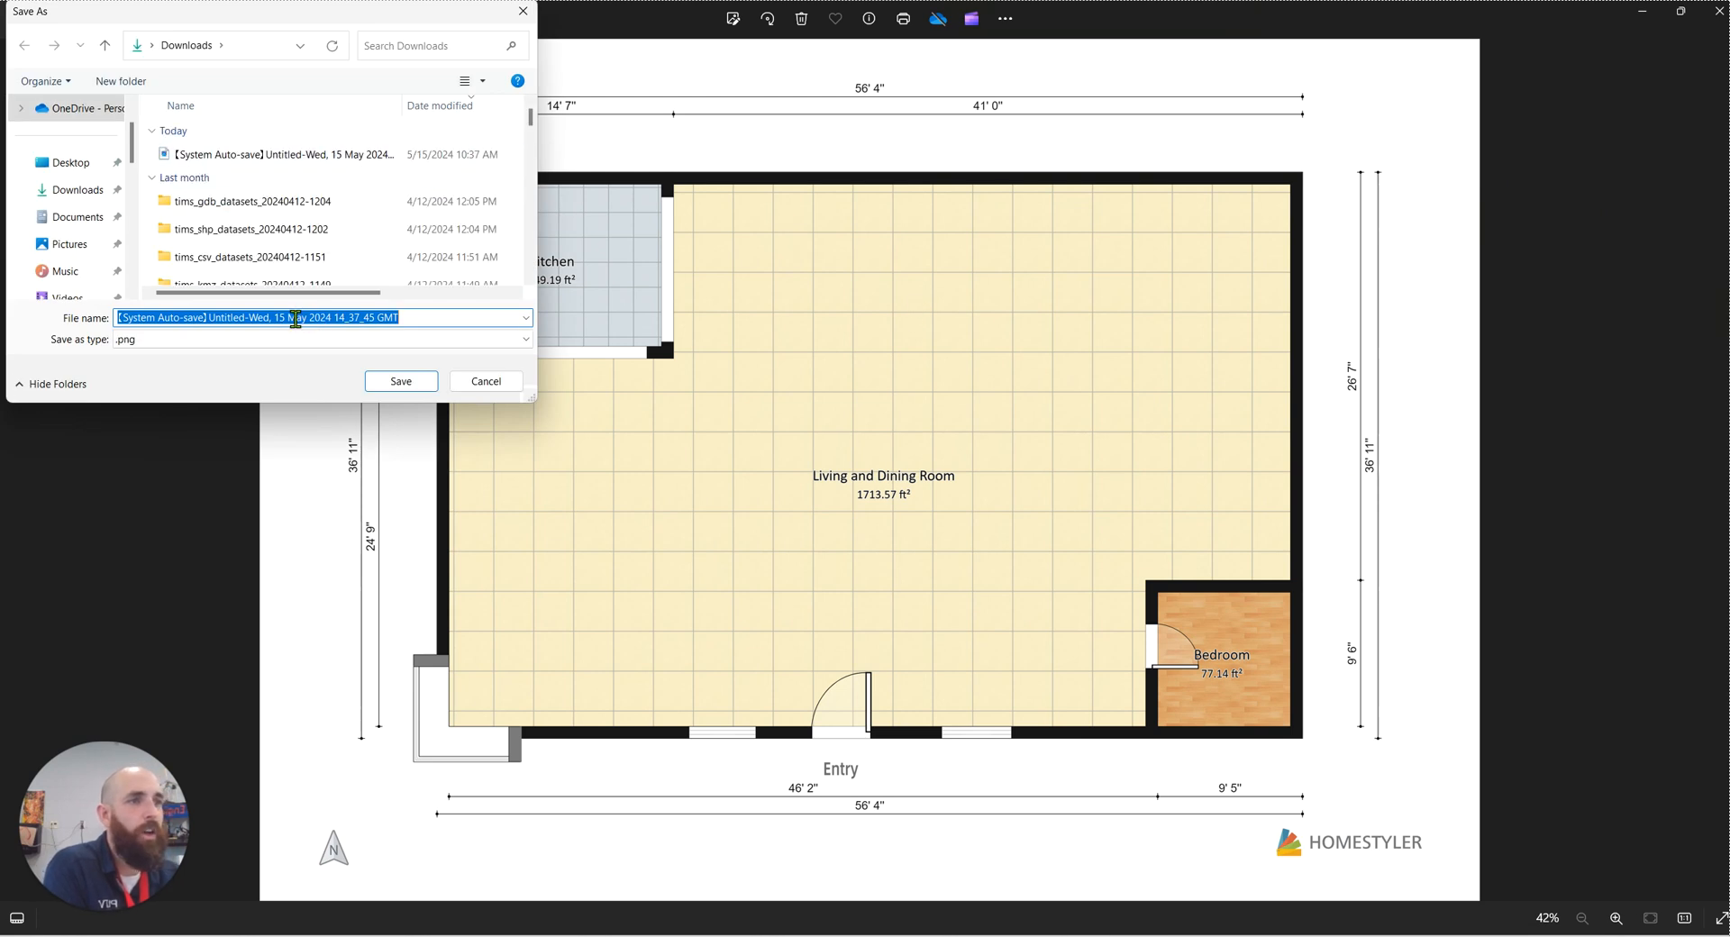
left_click(495, 385)
left_click(1718, 11)
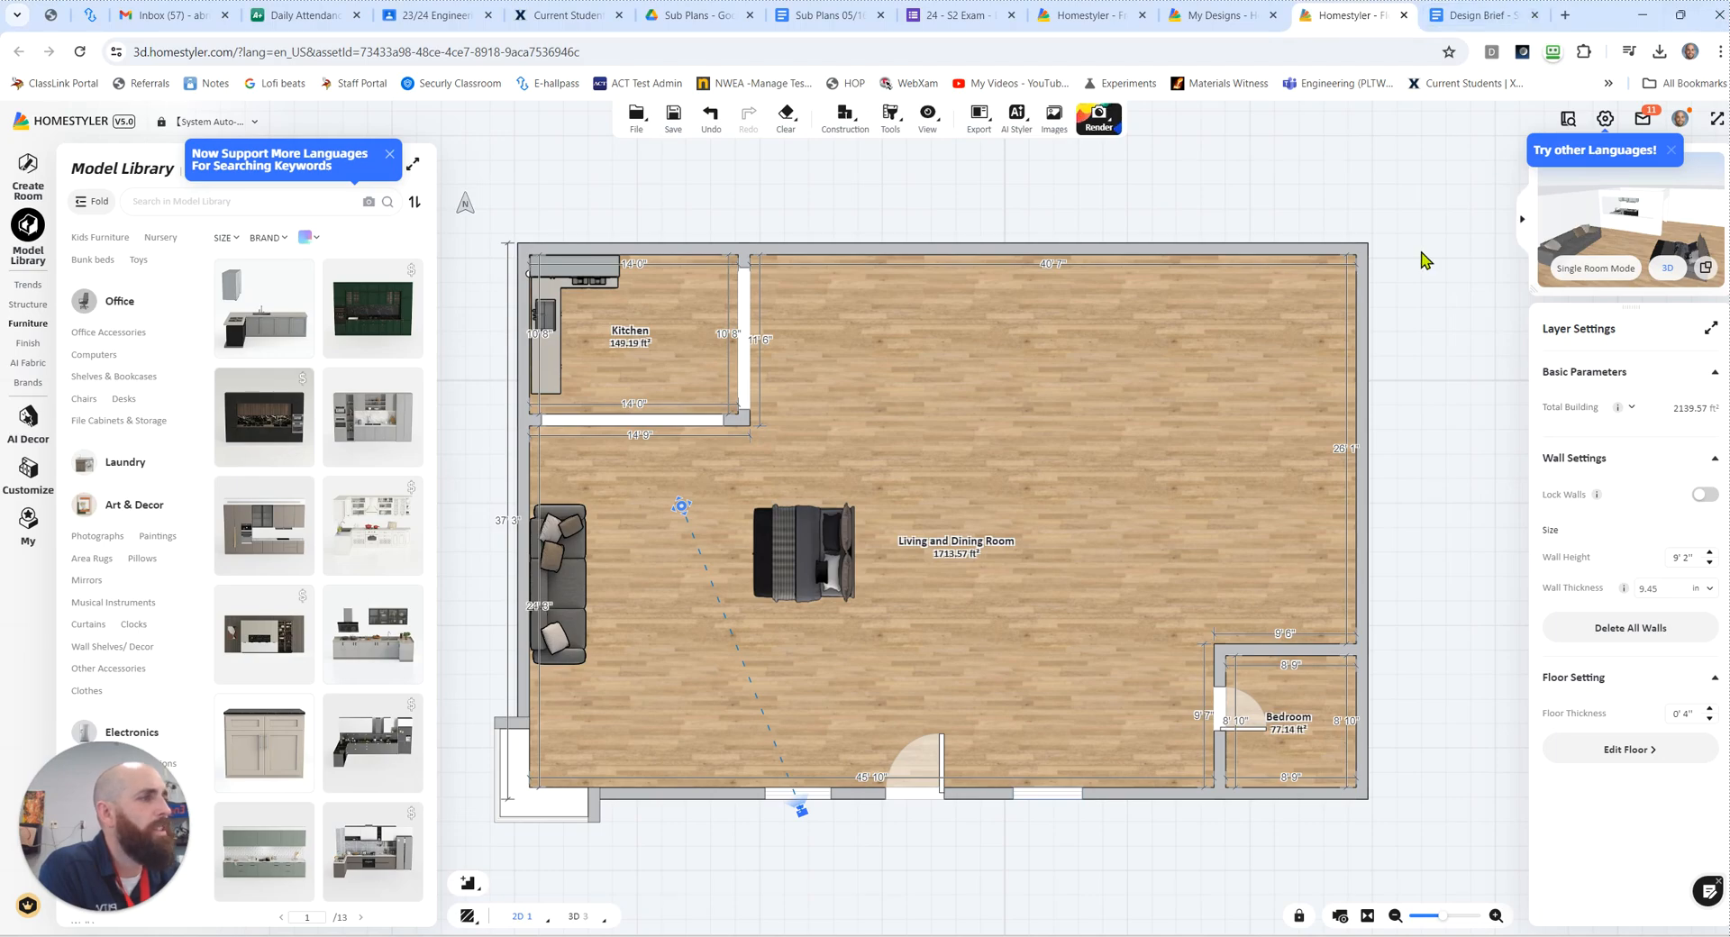
Step: Show the home in the large 3D view and look over the kitchen and living area from above
left_click(1705, 270)
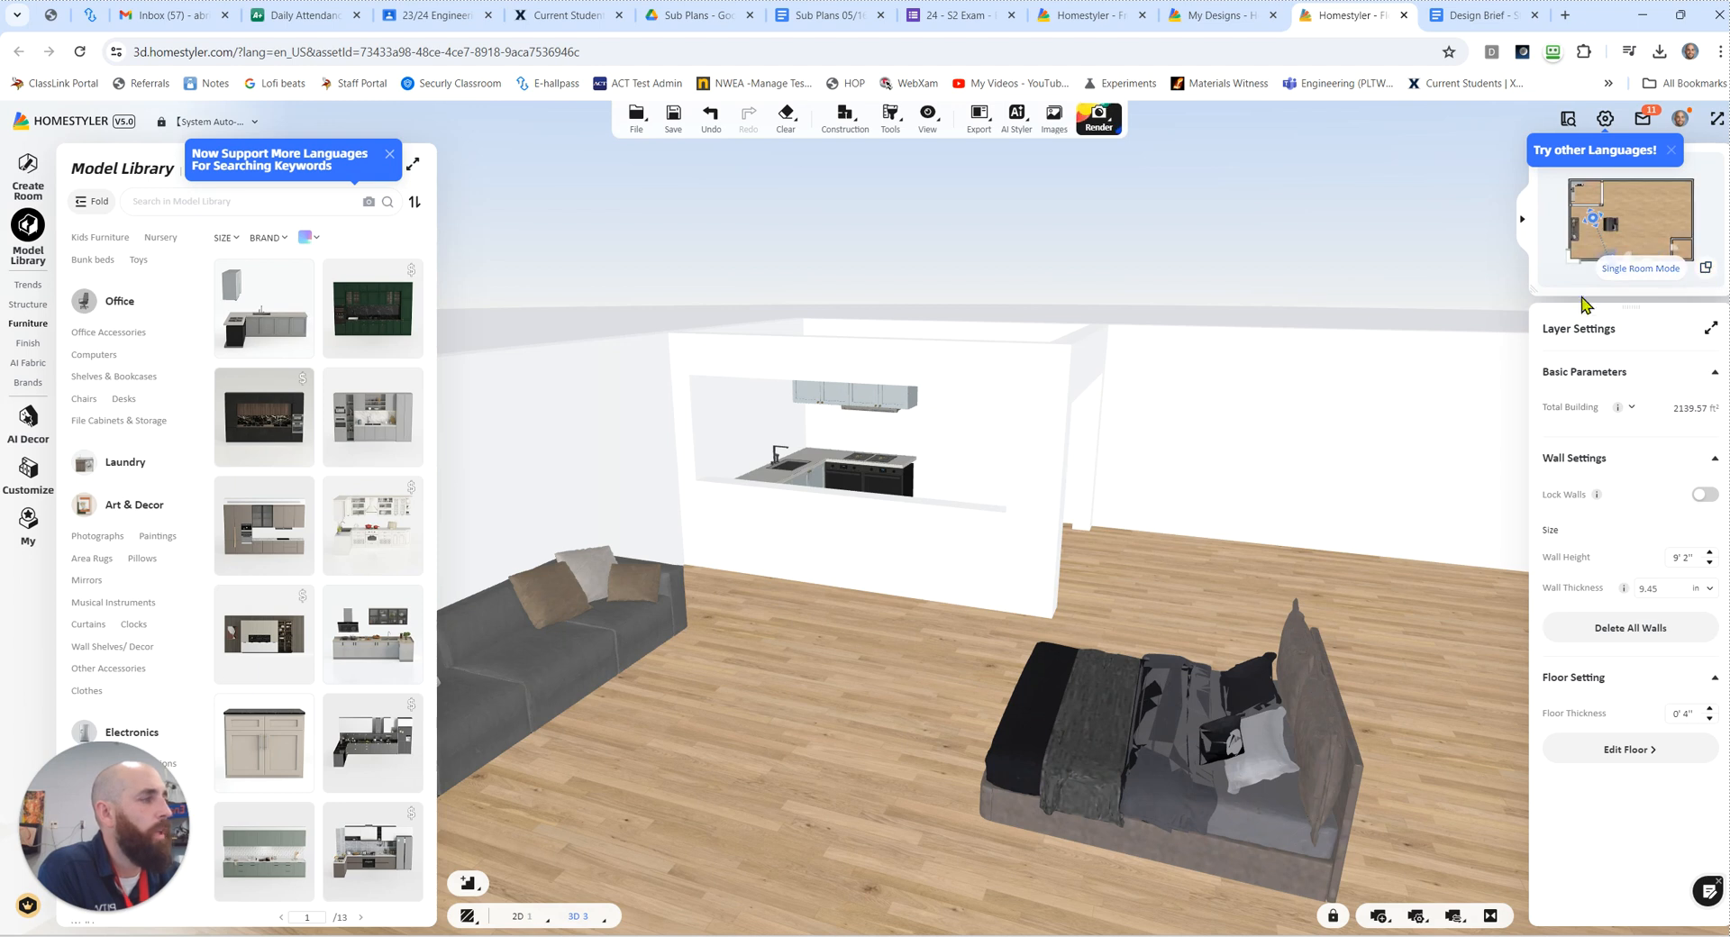
left_click_drag(1340, 316, 1378, 371)
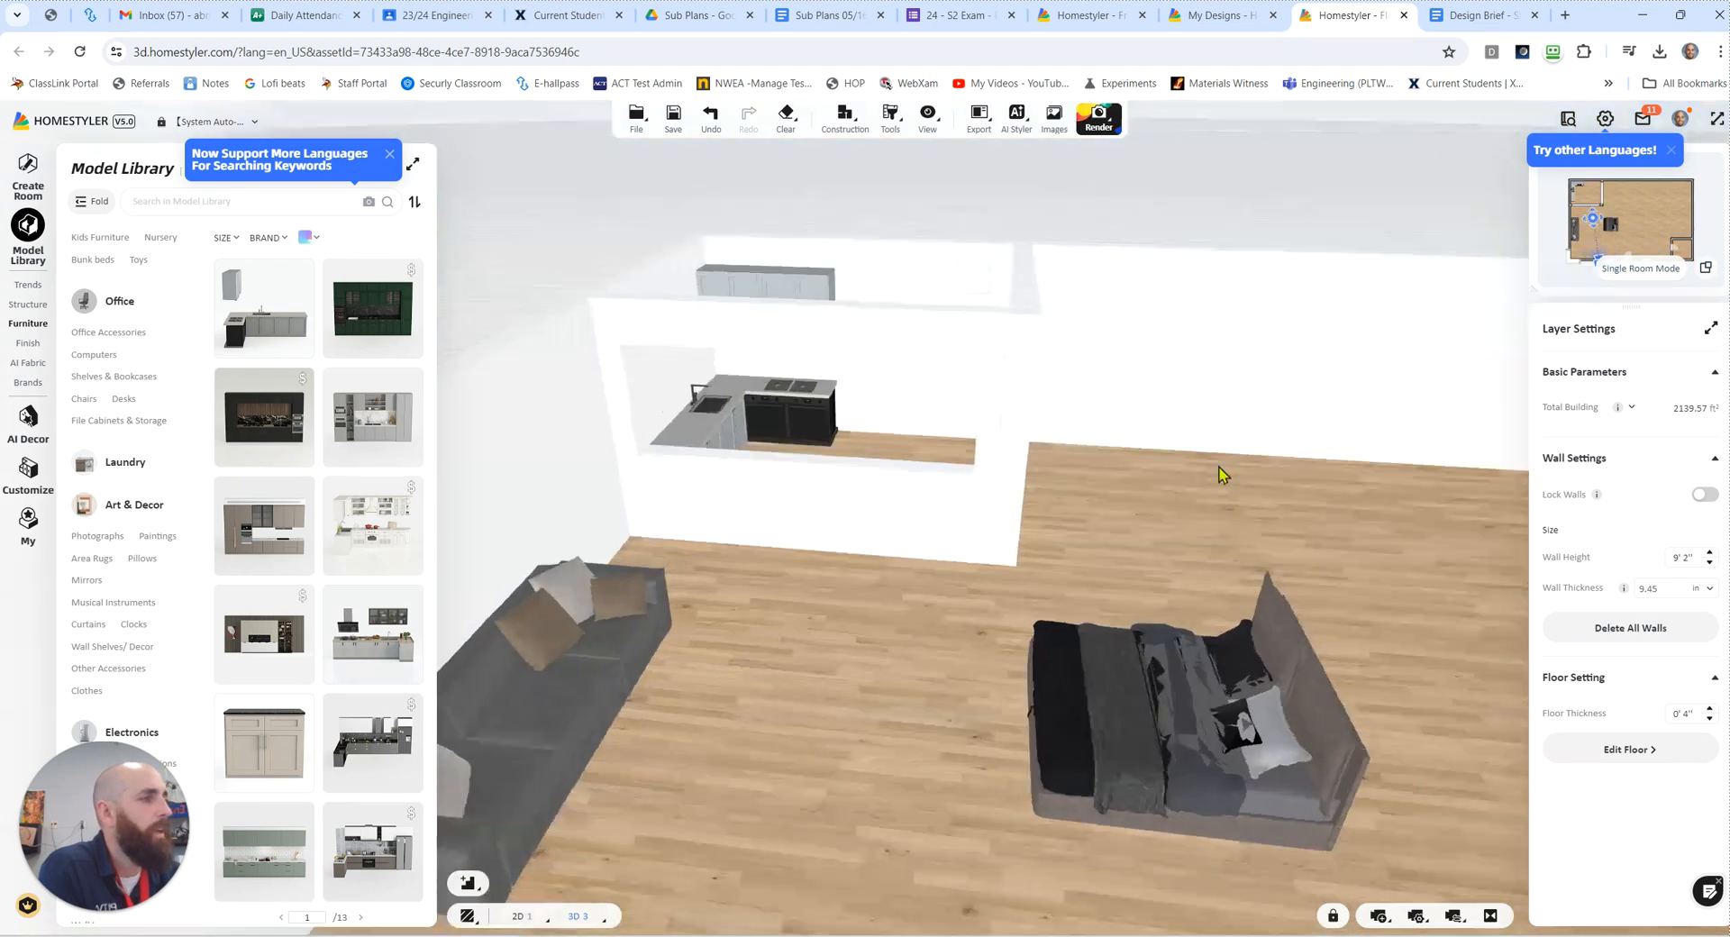
scroll(1208, 482, "down", 5)
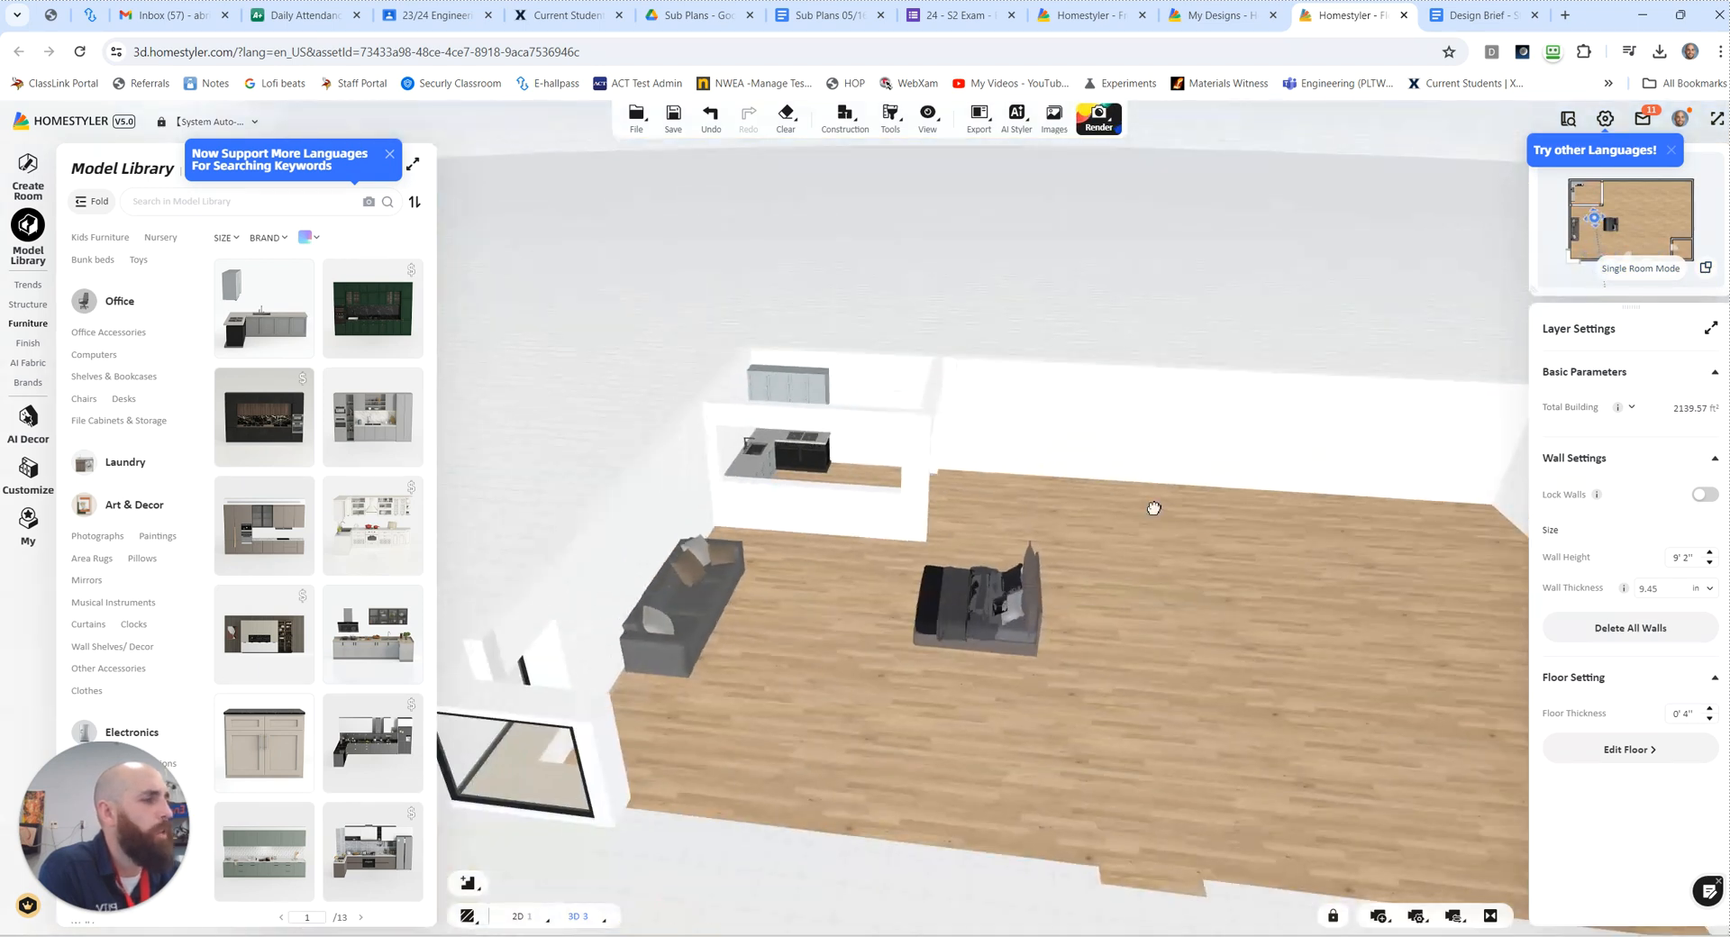
left_click_drag(1154, 509, 1132, 519)
mouse_move(1039, 613)
left_mouse_down()
mouse_move(1130, 573)
mouse_move(1056, 597)
left_mouse_up()
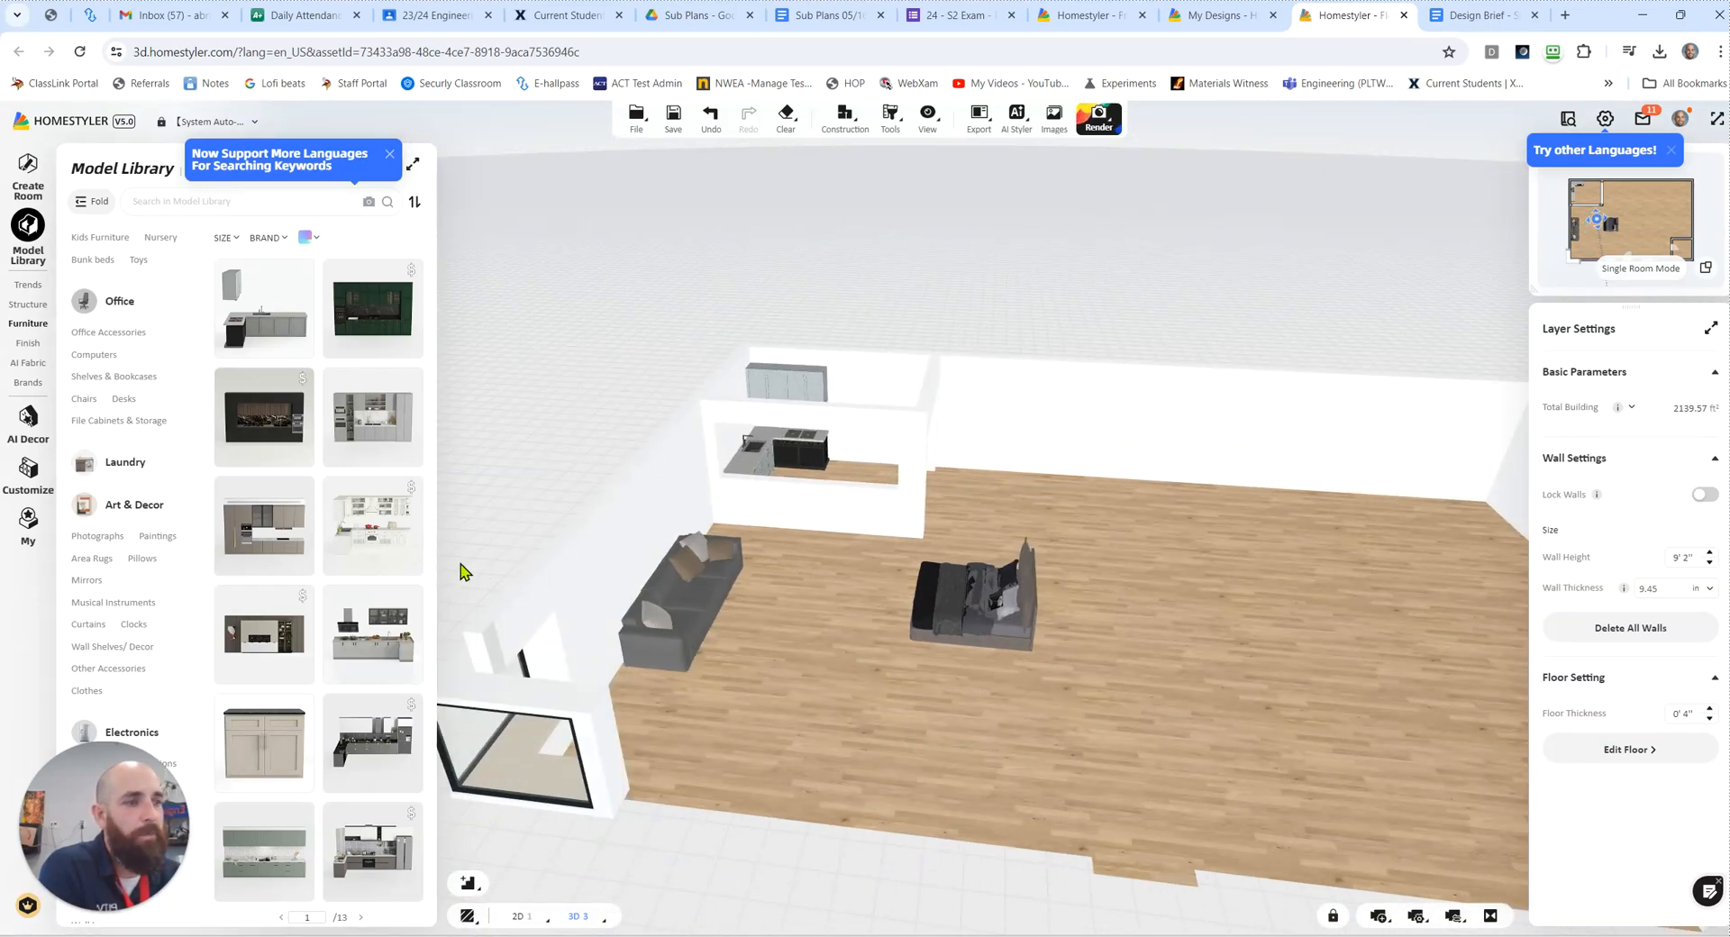
Step: Hide the model library and layer settings, and examine the whole house in 3D from above its entry side
left_click(441, 540)
mouse_move(1590, 520)
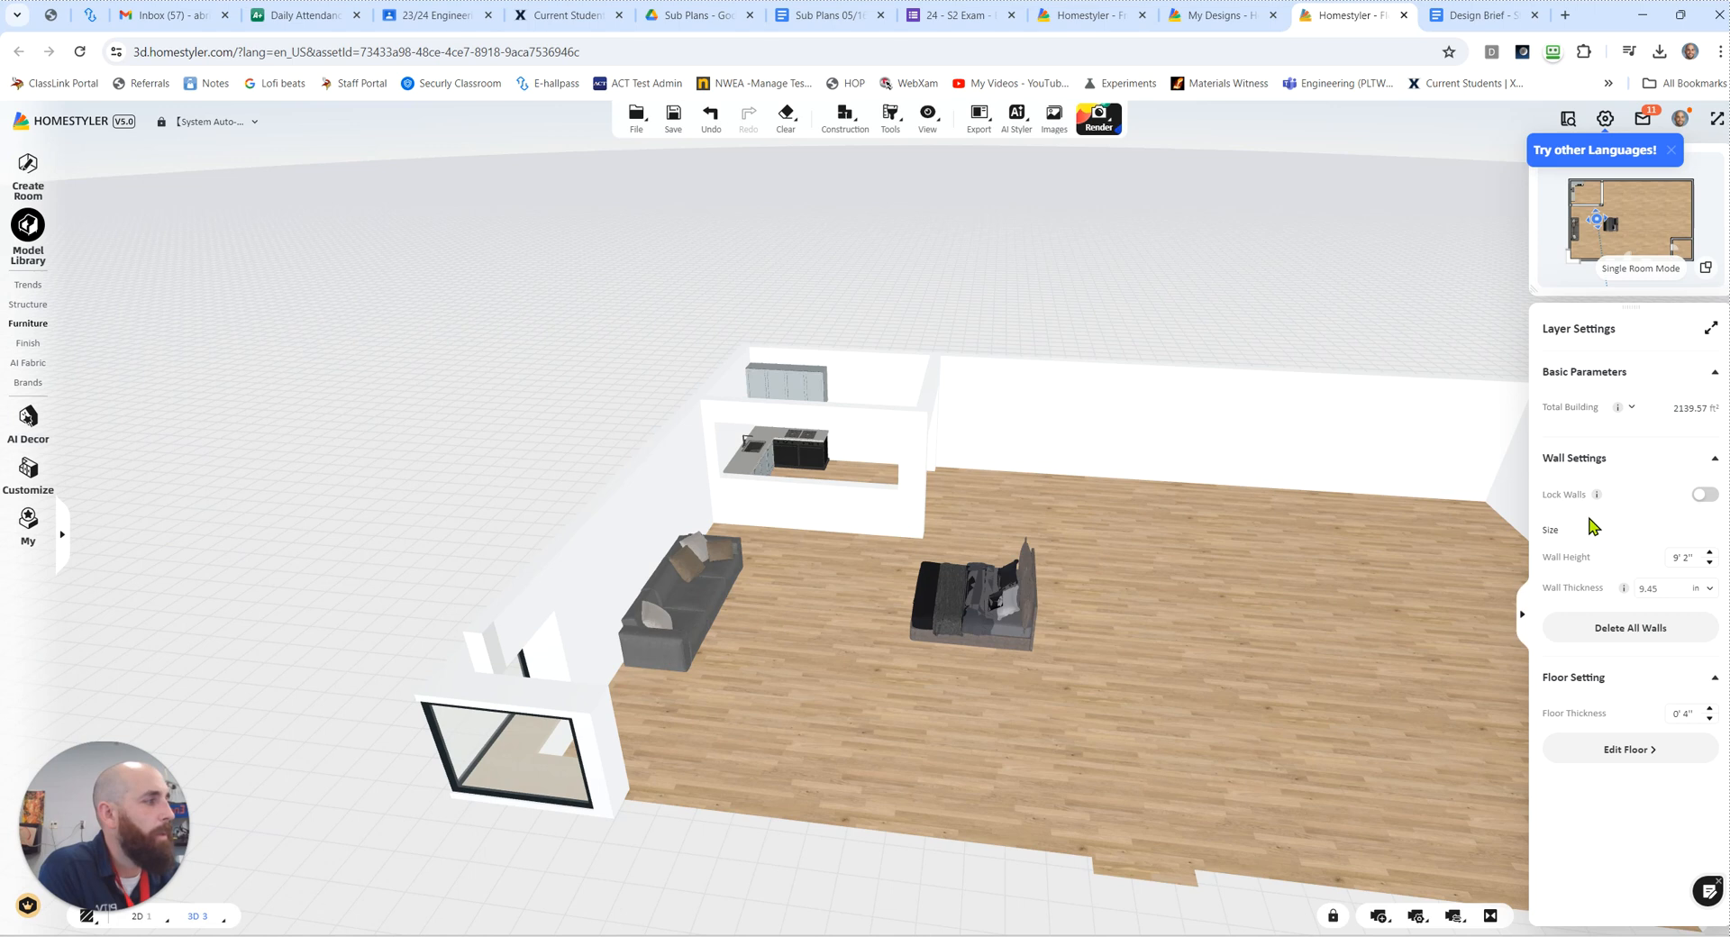
left_click(1526, 613)
left_click_drag(633, 278, 693, 296)
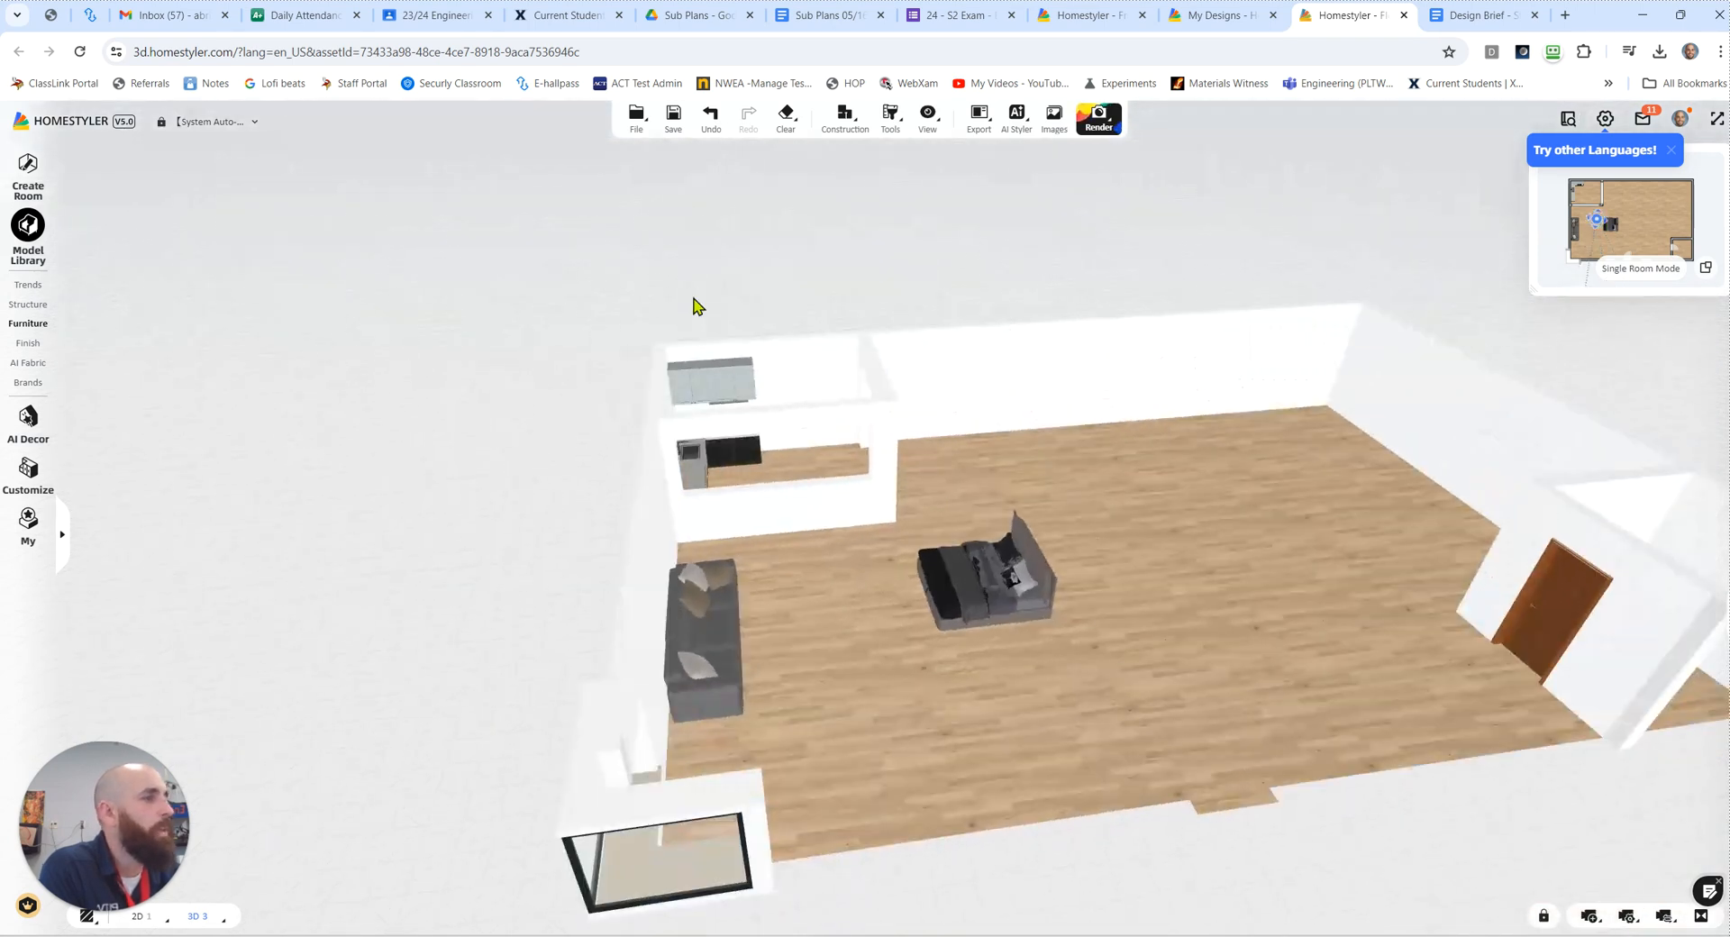
left_click_drag(1474, 825, 1309, 677)
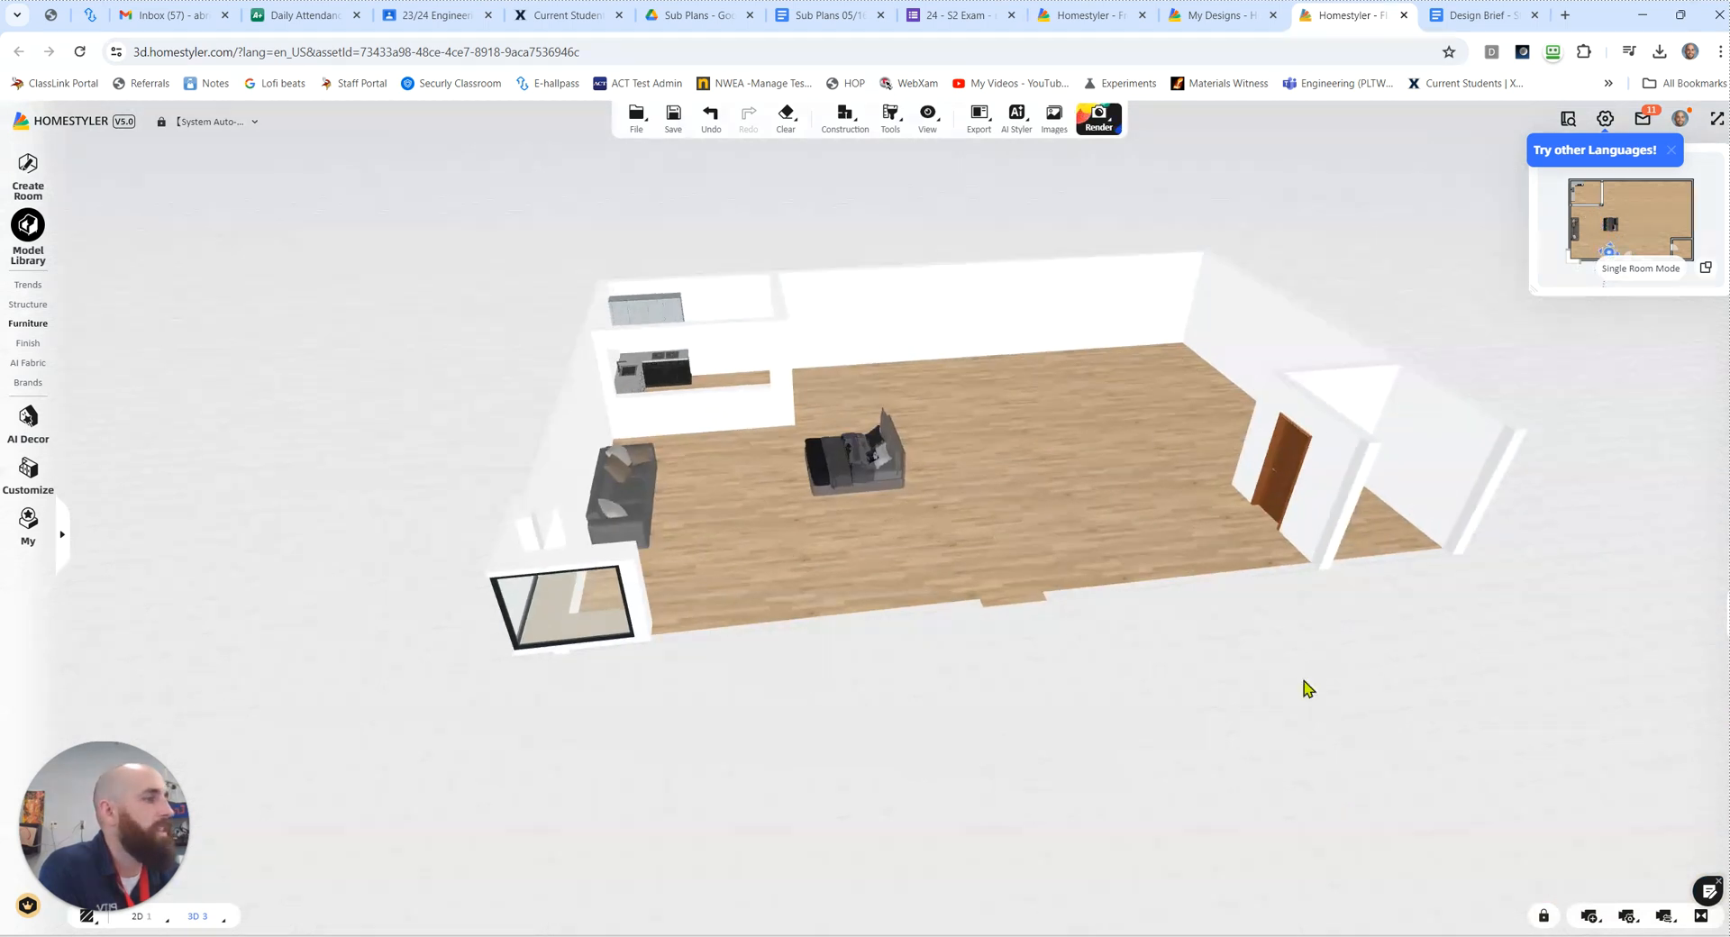
scroll(863, 669, "up", 1)
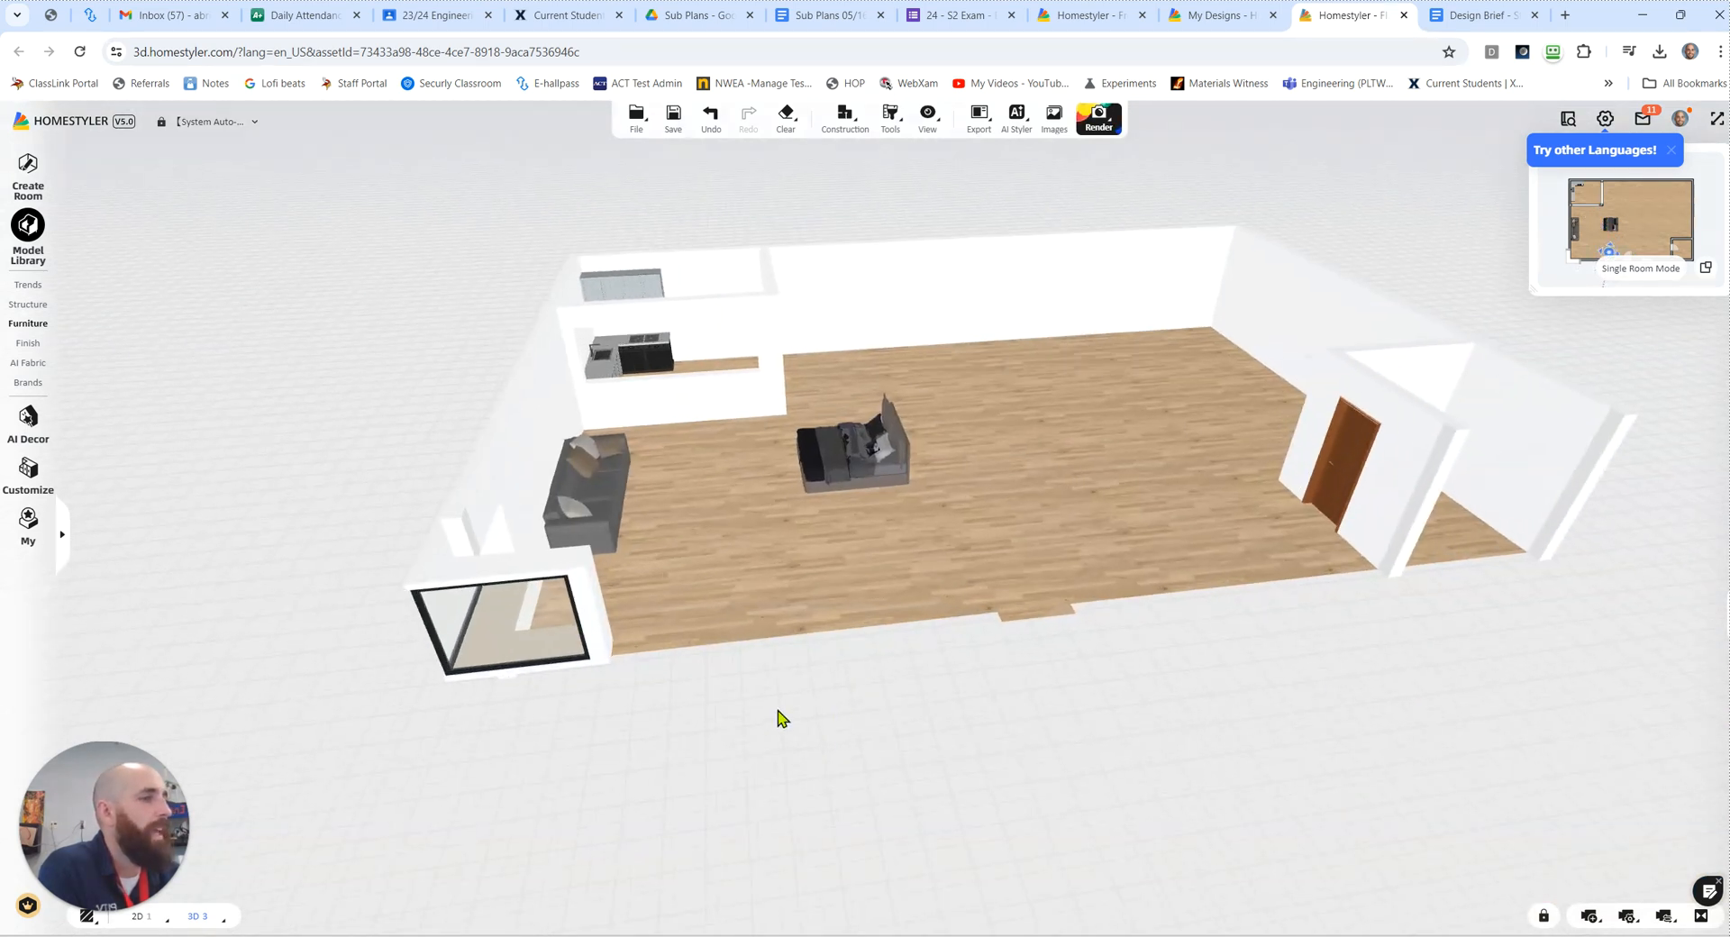
left_click_drag(779, 711, 806, 714)
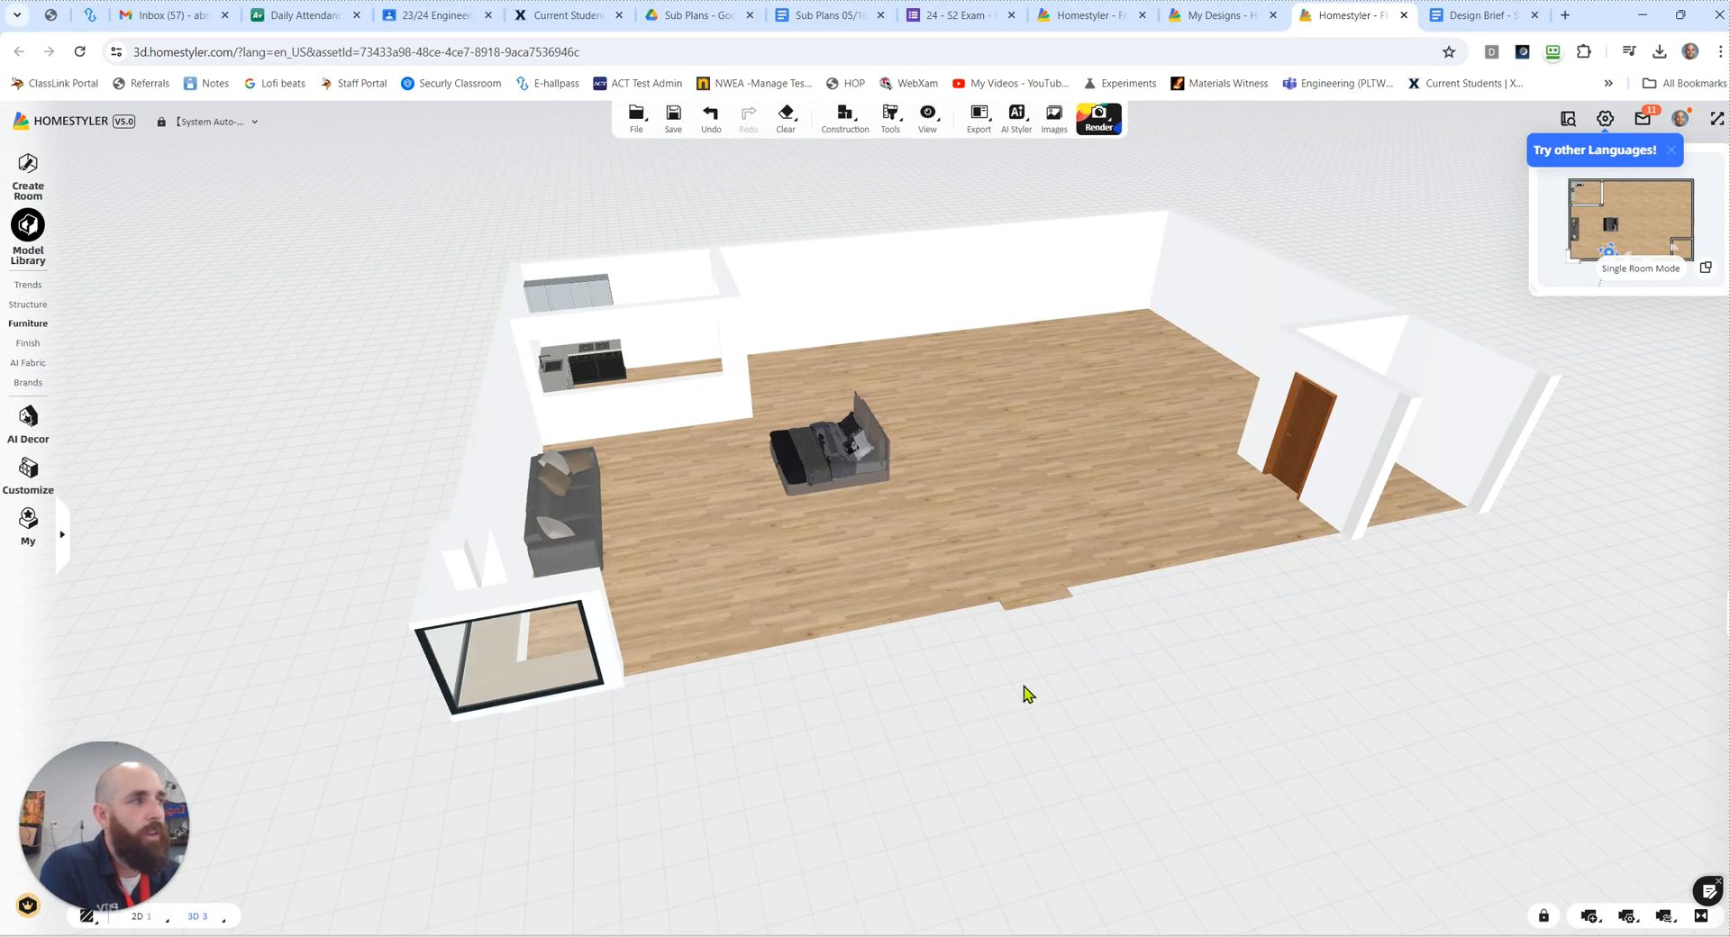
Step: Switch to the Design Brief document in Google Docs to review the starter home requirements
left_click(1480, 17)
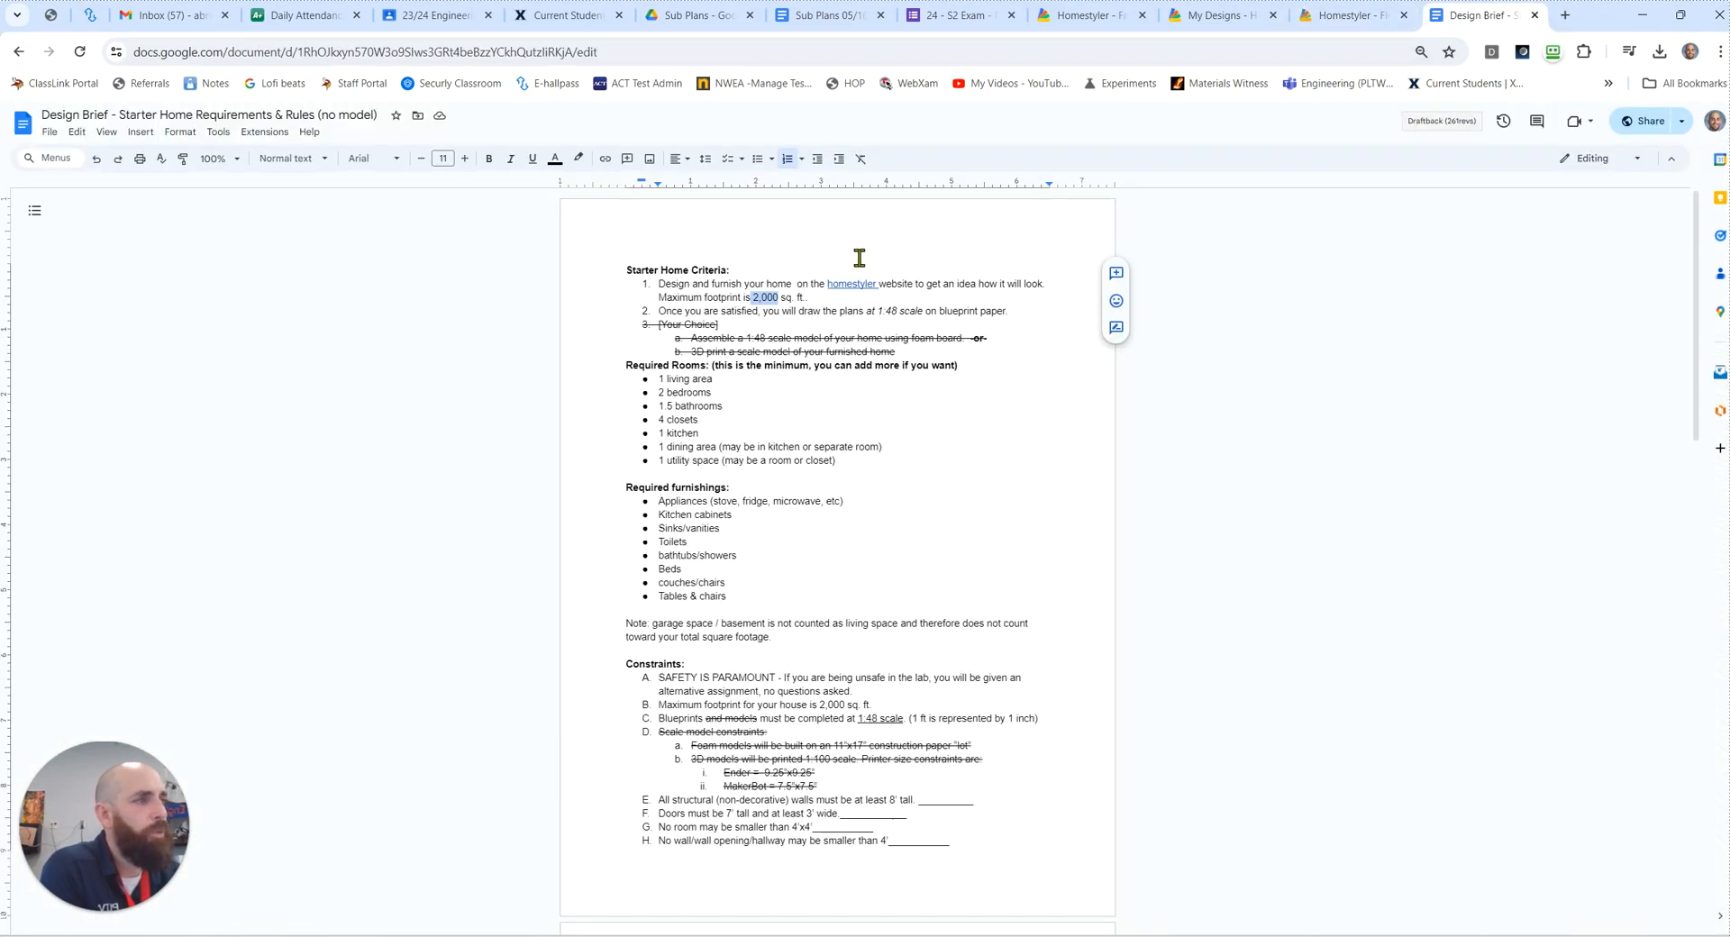